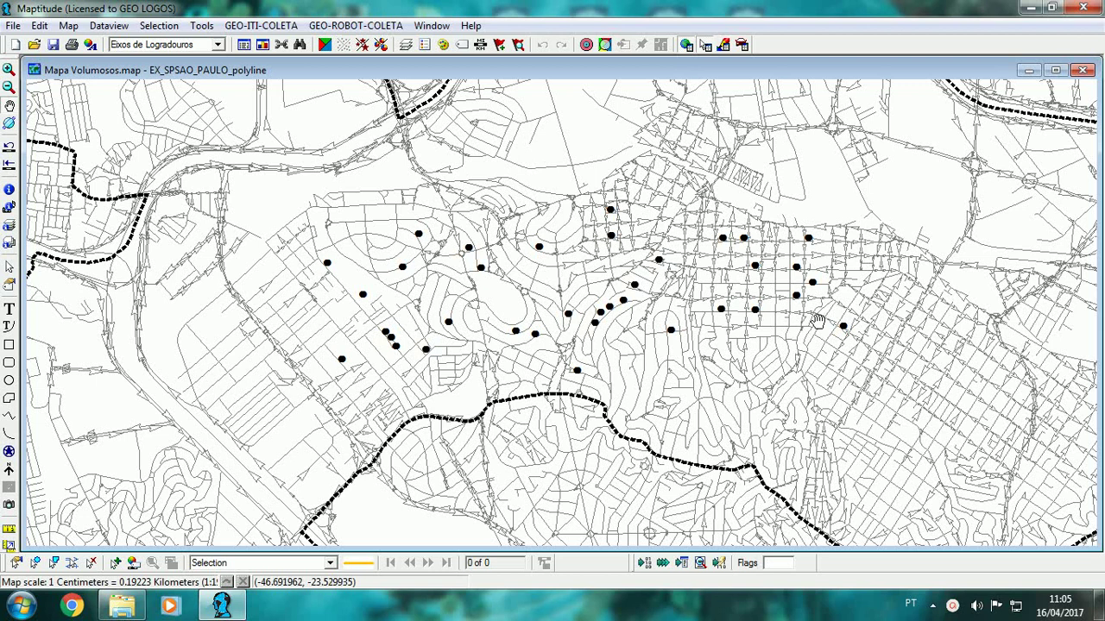
Start the GEO-ITI-COLETA module with ITI as the selection name.
scroll(817, 321, "up", 1)
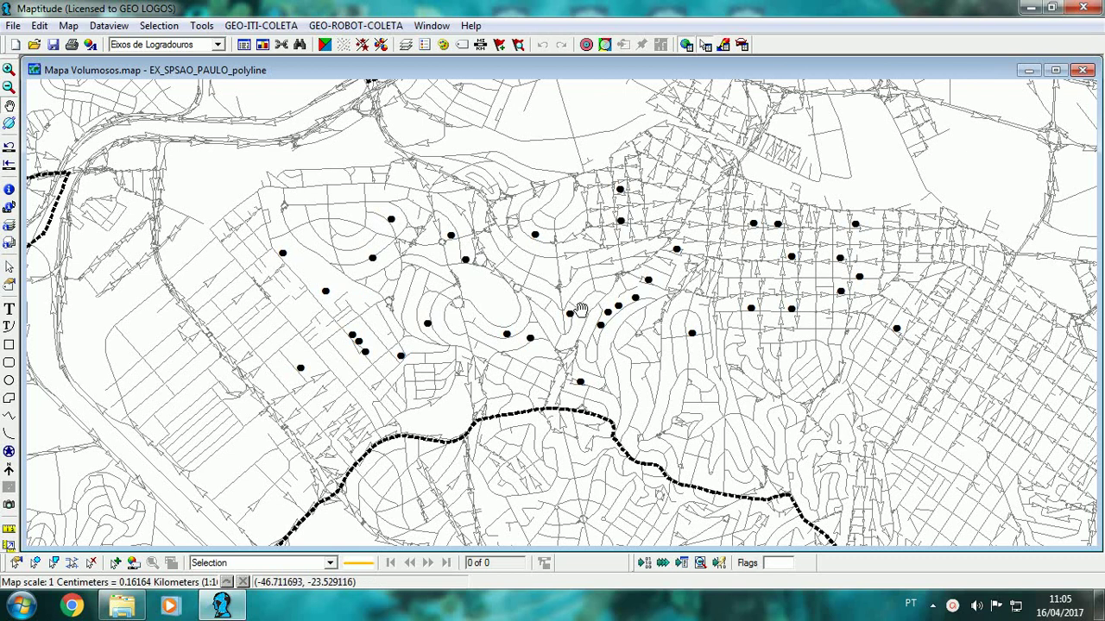
scroll(580, 309, "down", 2)
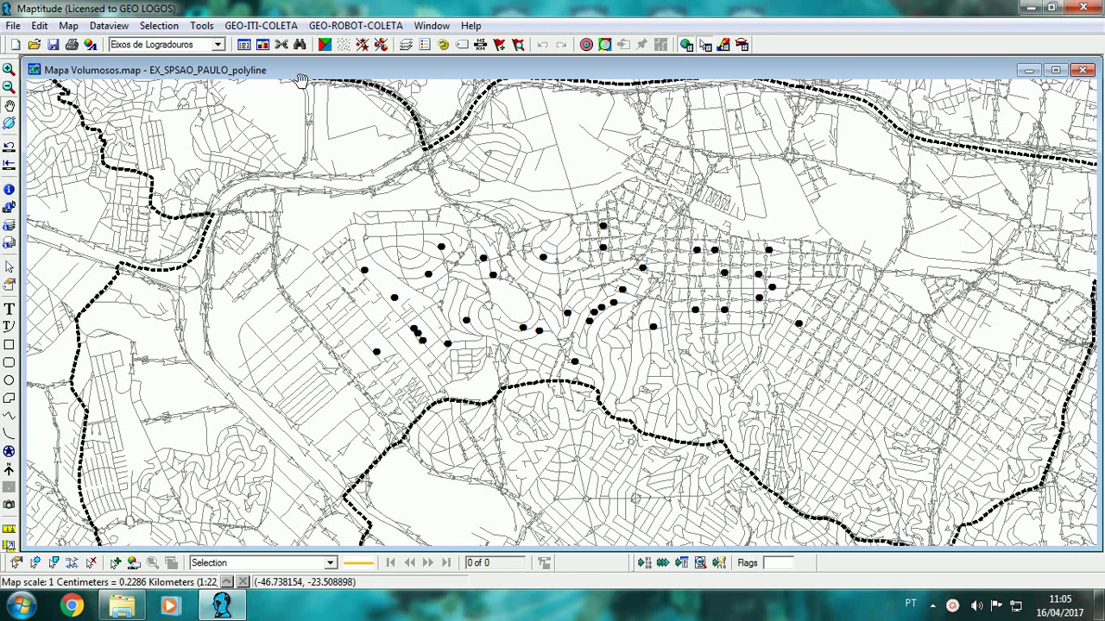
left_click(286, 26)
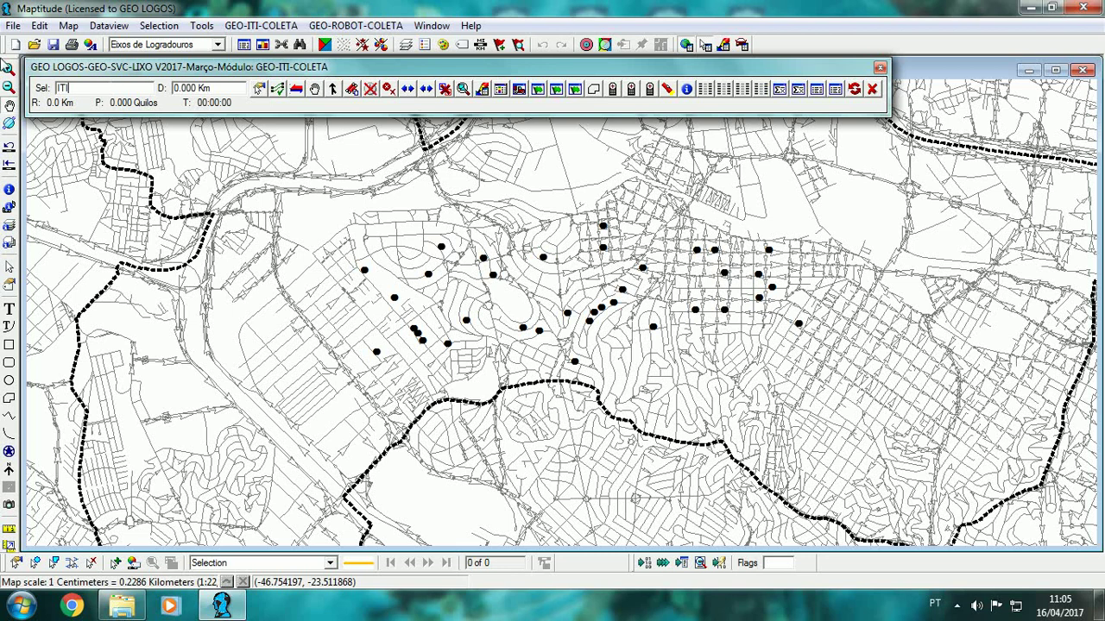
Add the street segment beside the easternmost collection point to the itinerary.
scroll(383, 206, "up", 1)
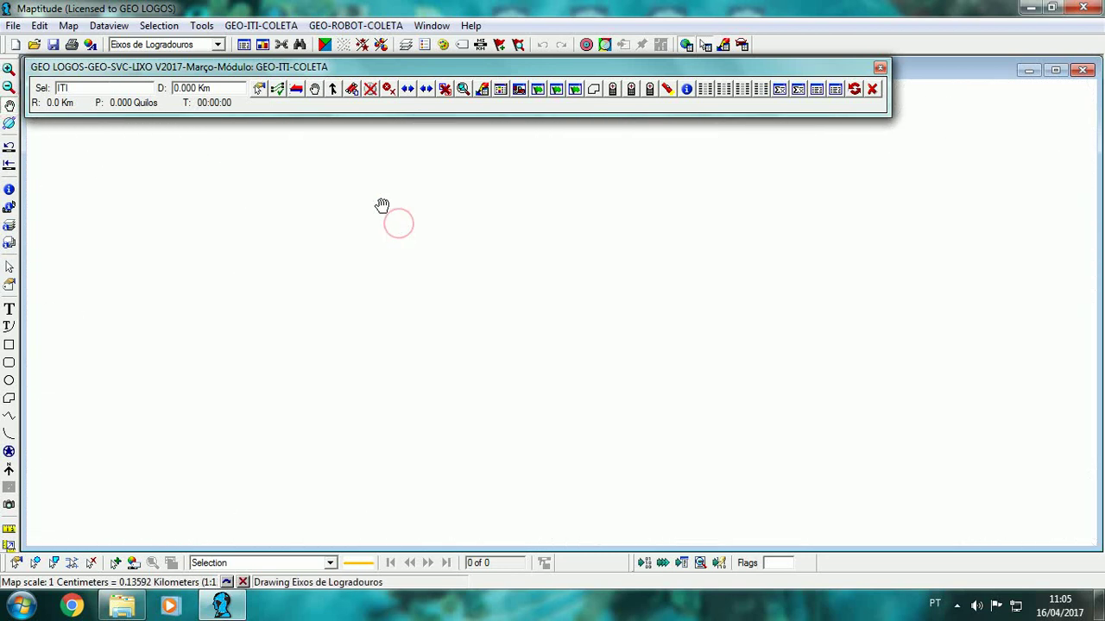
scroll(342, 204, "up", 1)
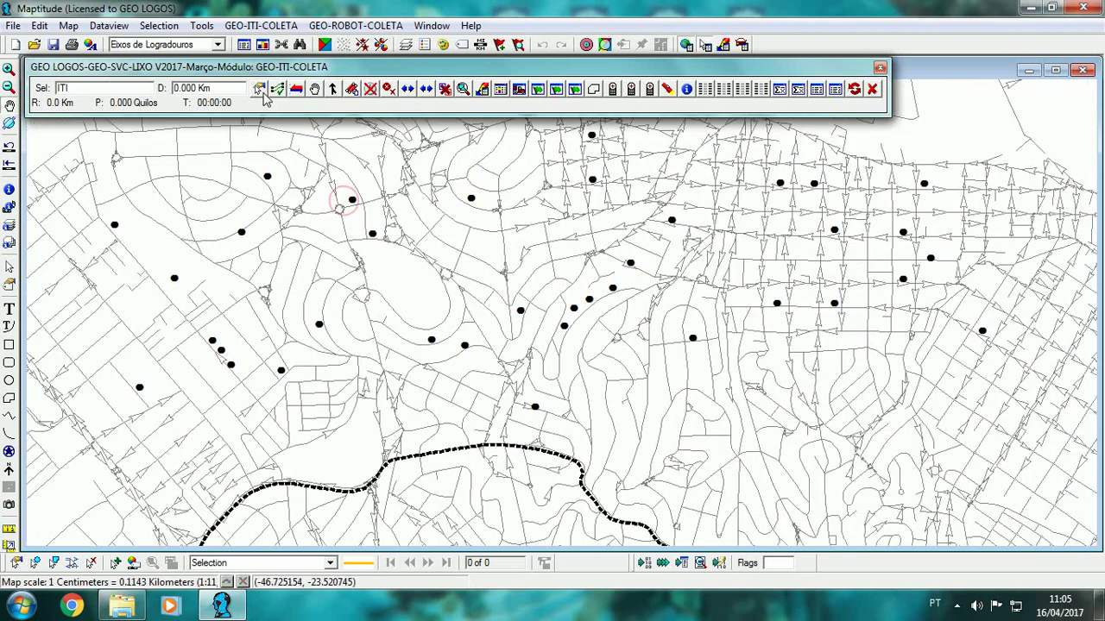
left_click(259, 90)
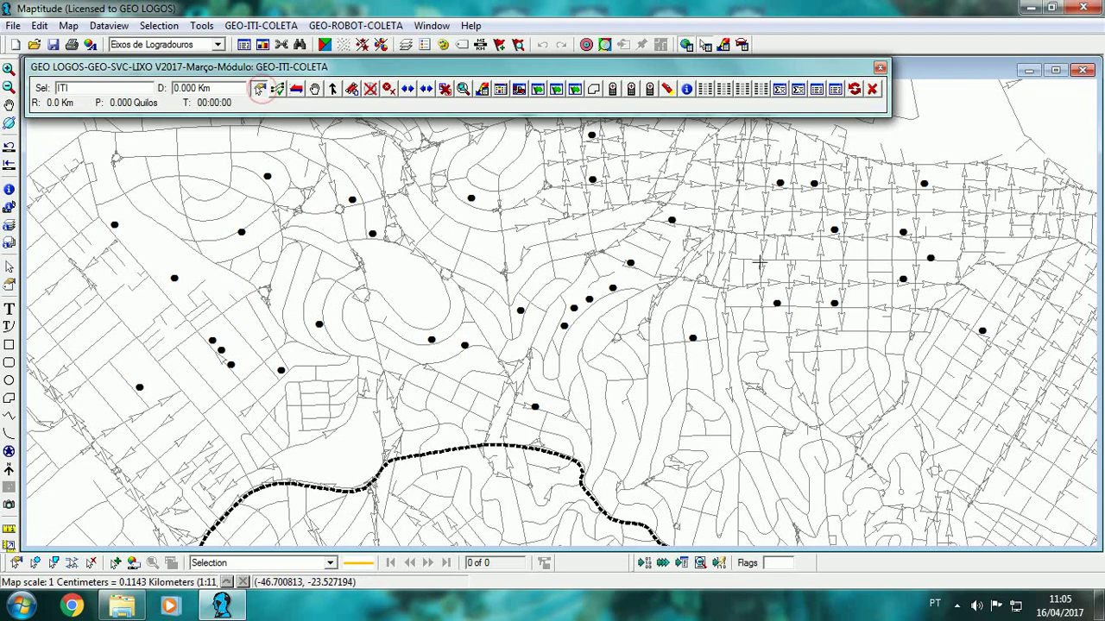
left_click(10, 105)
left_click_drag(570, 288, 419, 286)
left_click_drag(798, 291, 666, 283)
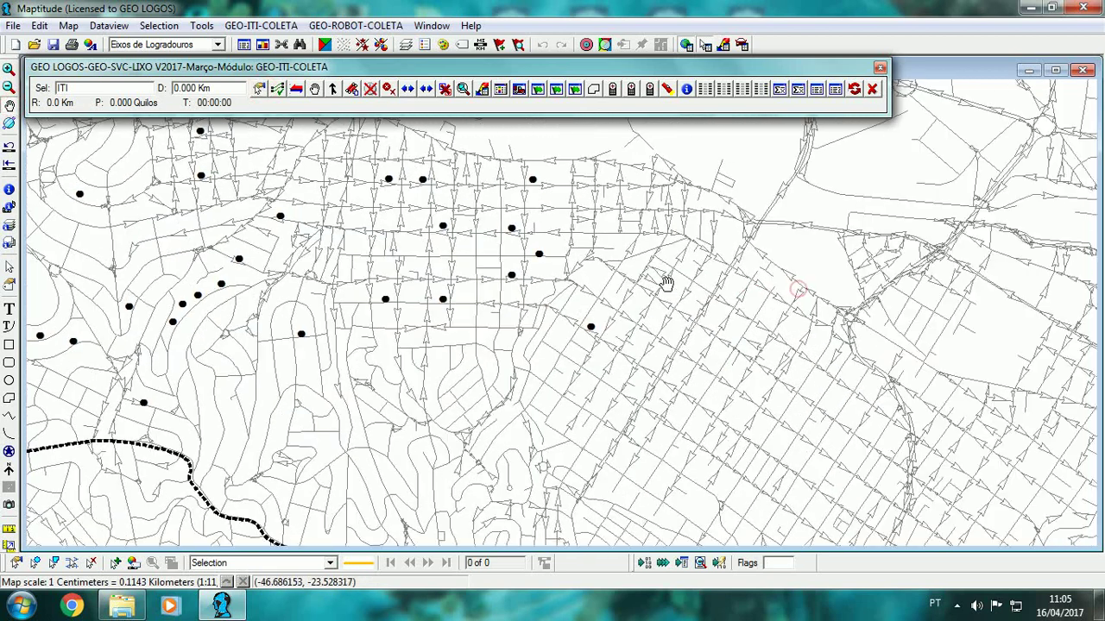
scroll(666, 283, "up", 2)
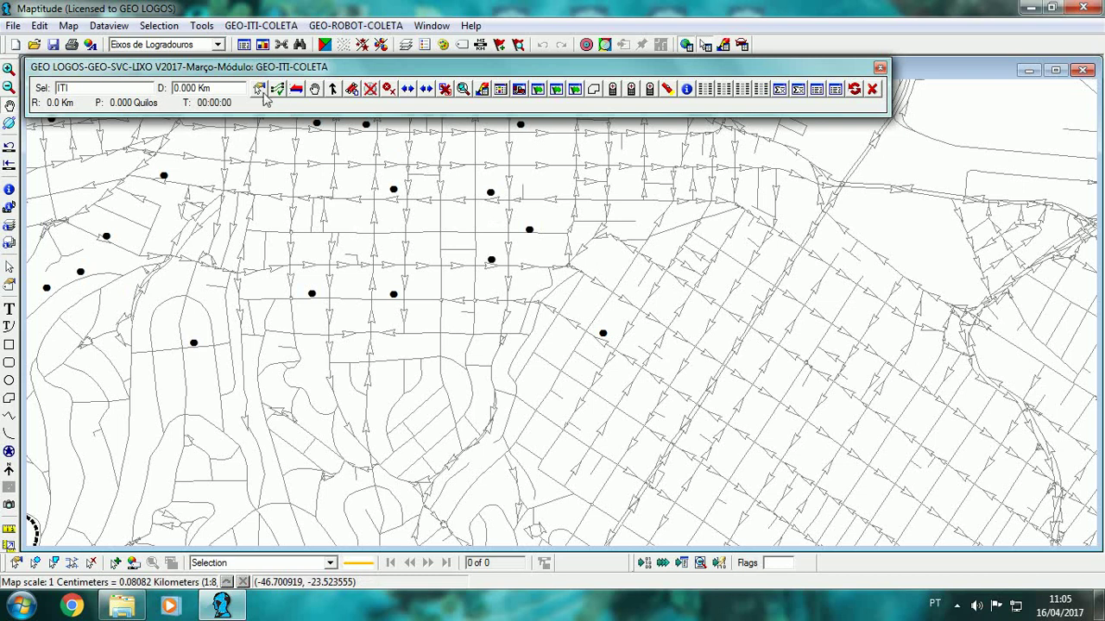
left_click(259, 90)
left_click(601, 338)
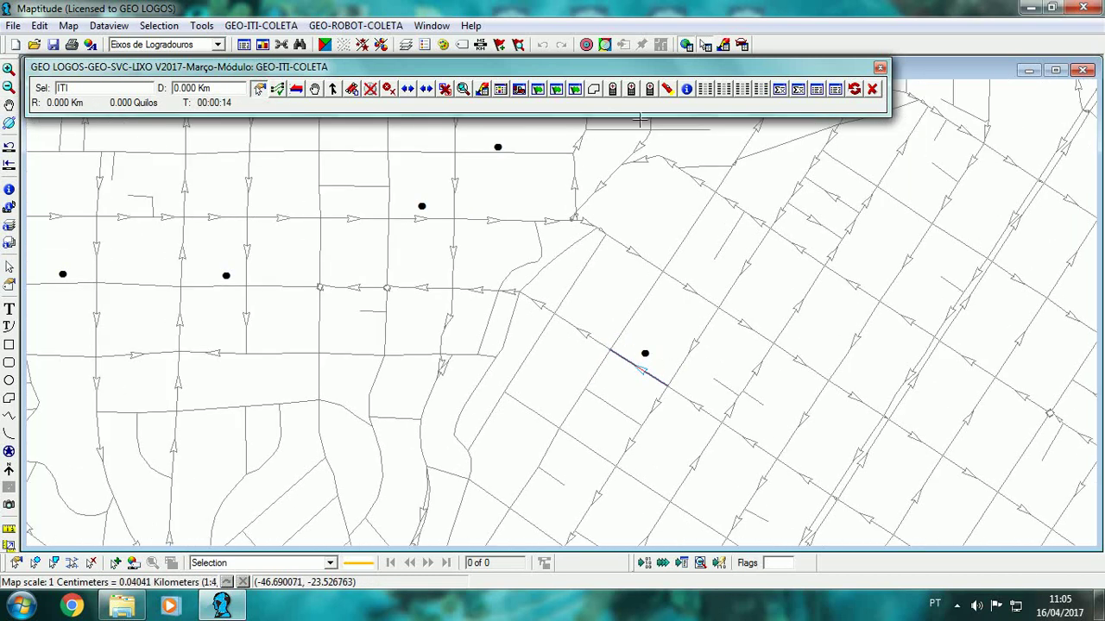
Set the line width of the 1ªV-Sem Coleta itinerary type to 1.50 in the system preferences.
left_click(704, 90)
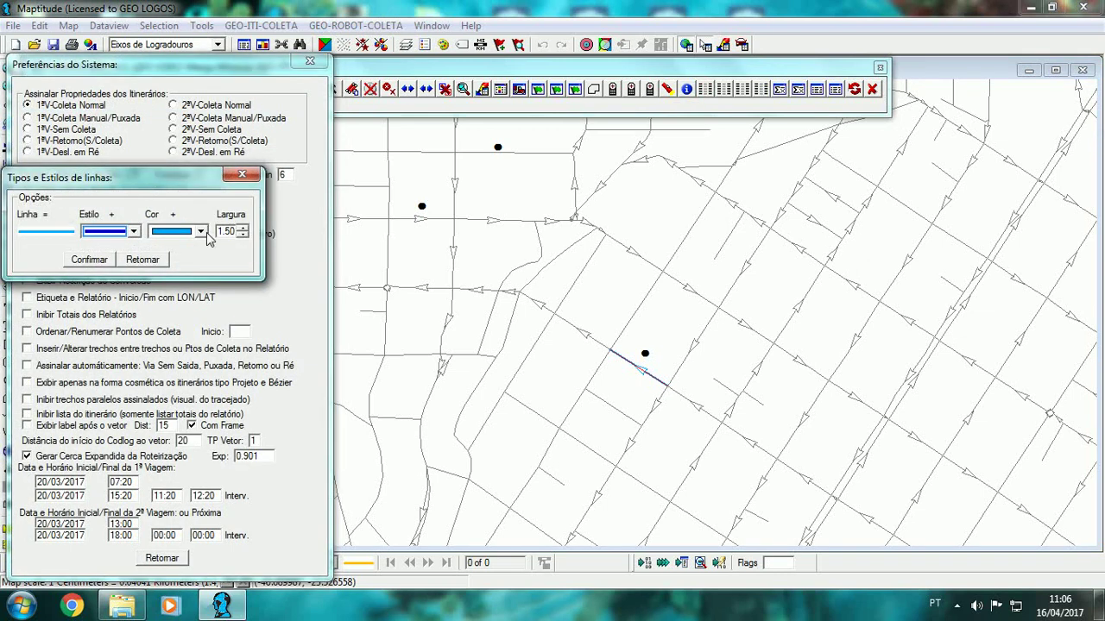
left_click(142, 260)
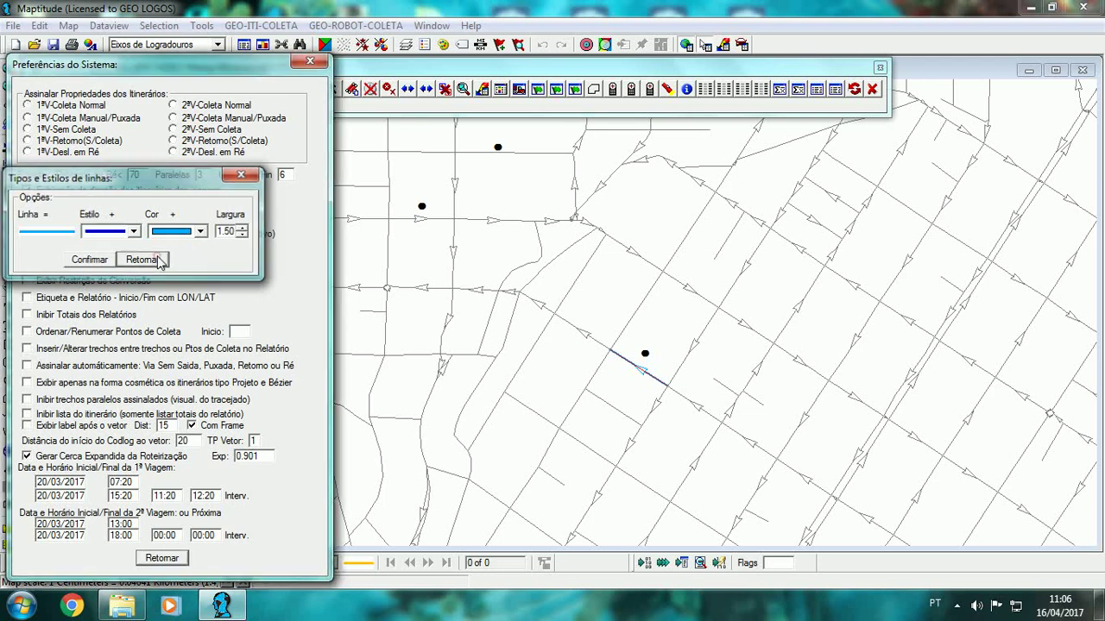
left_click(86, 136)
left_click(242, 228)
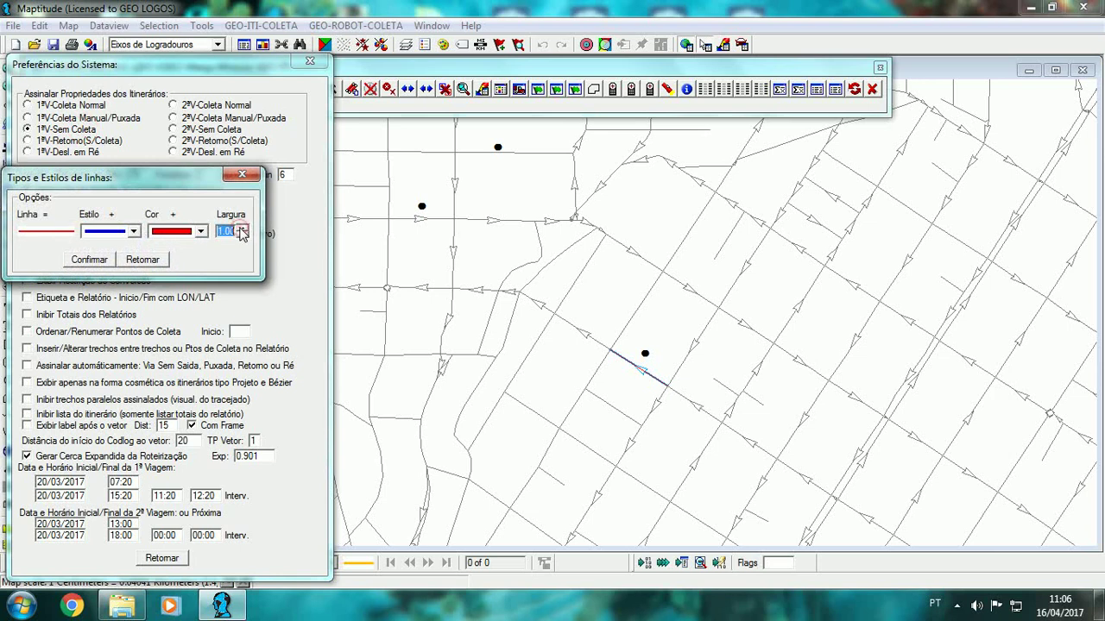
left_click(244, 228)
left_click(244, 228)
left_click(99, 264)
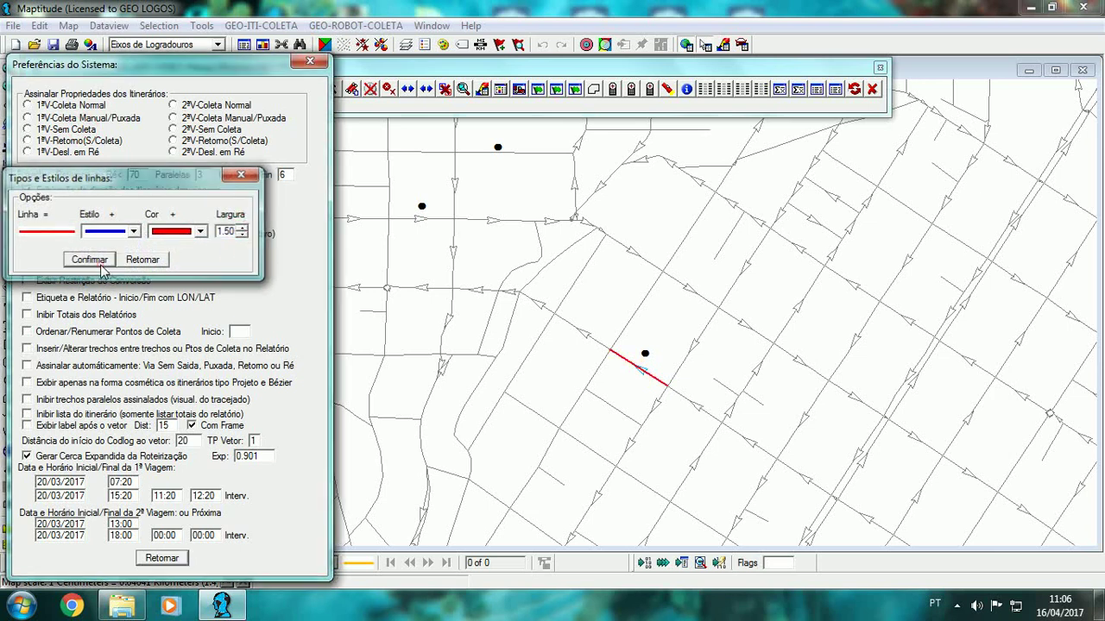
left_click(161, 559)
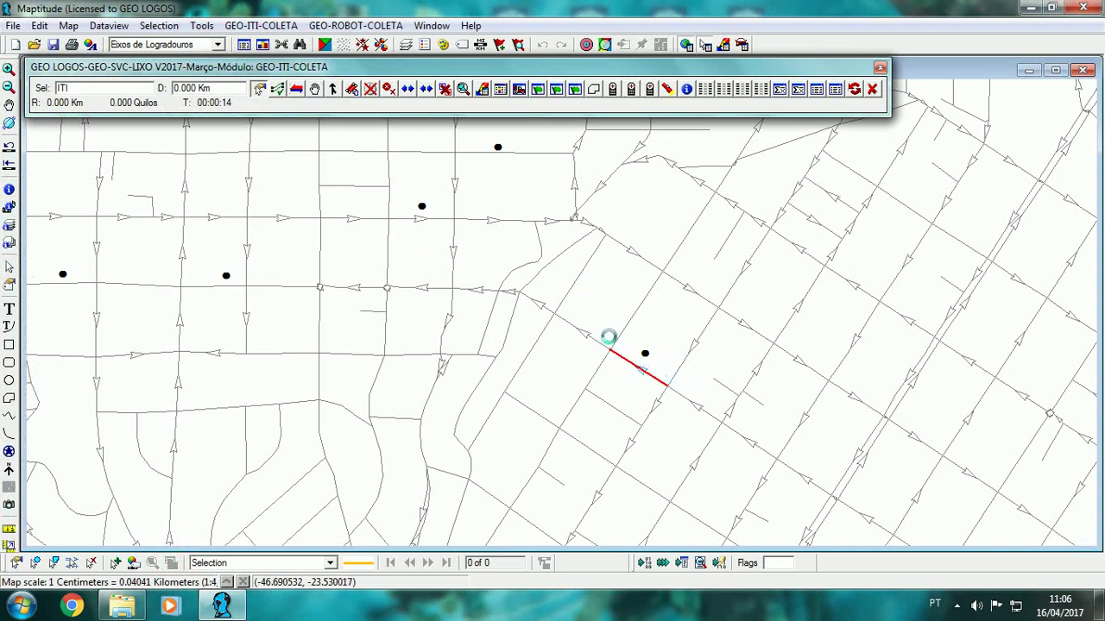
Extend the itinerary with the adjoining street segment northwest of the red one.
left_click(259, 90)
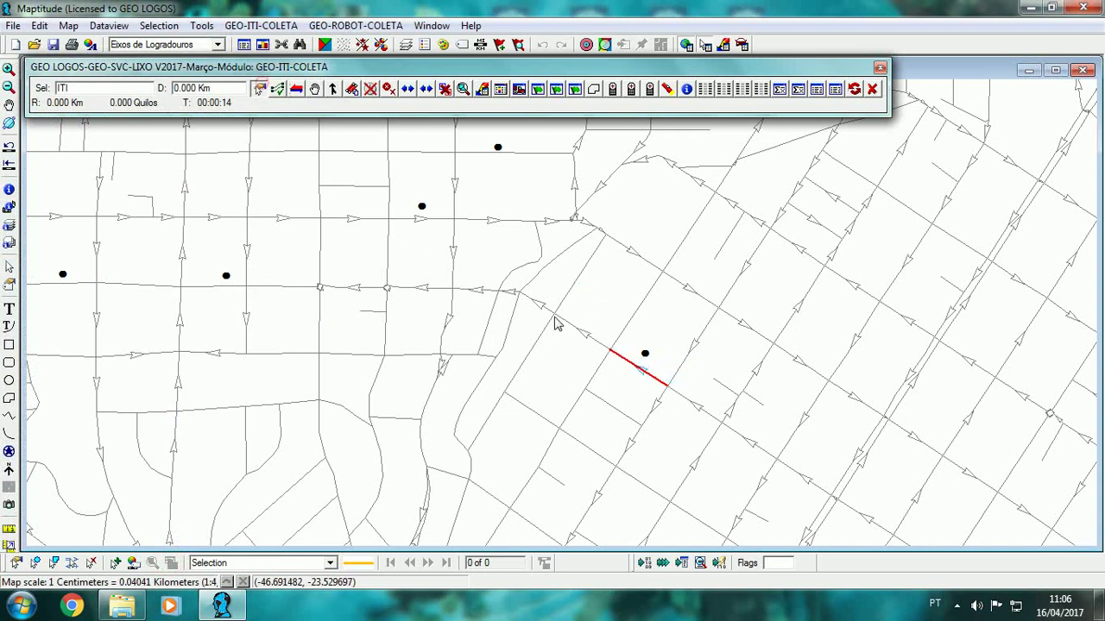
left_click(596, 337)
scroll(631, 299, "down", 1)
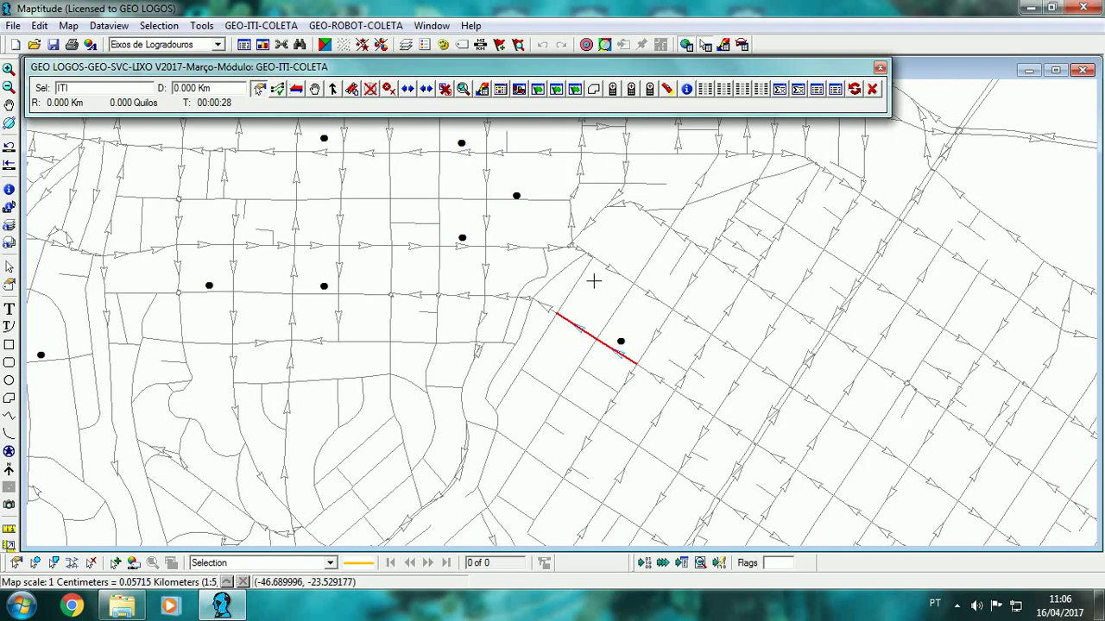
Remove both red street segments from the itinerary.
left_click(372, 89)
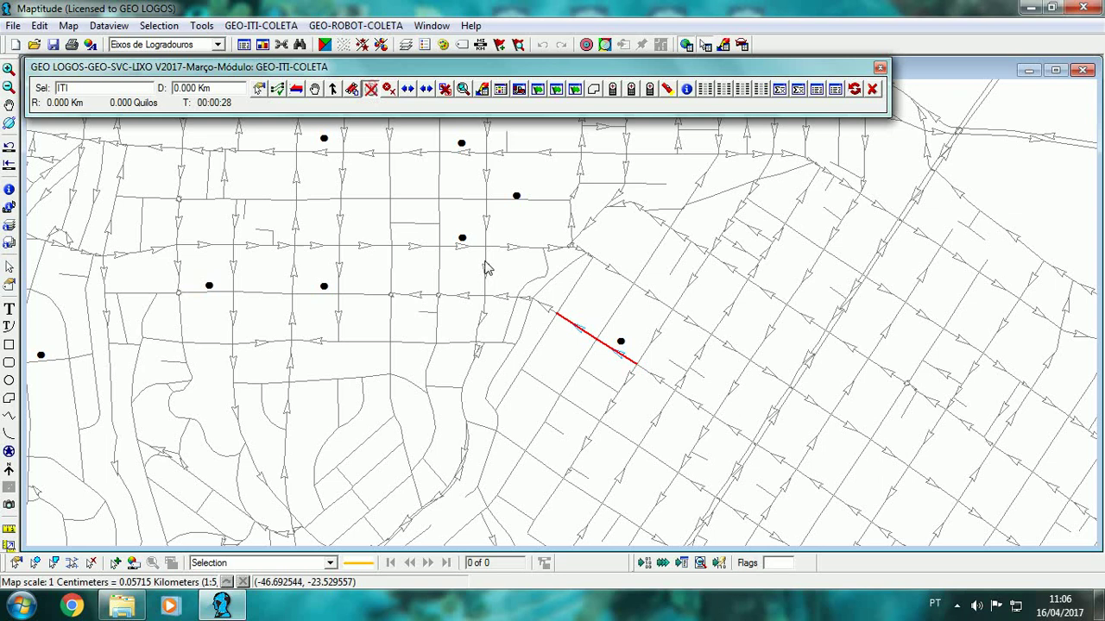
left_click(580, 333)
left_click(627, 367)
scroll(631, 371, "down", 1)
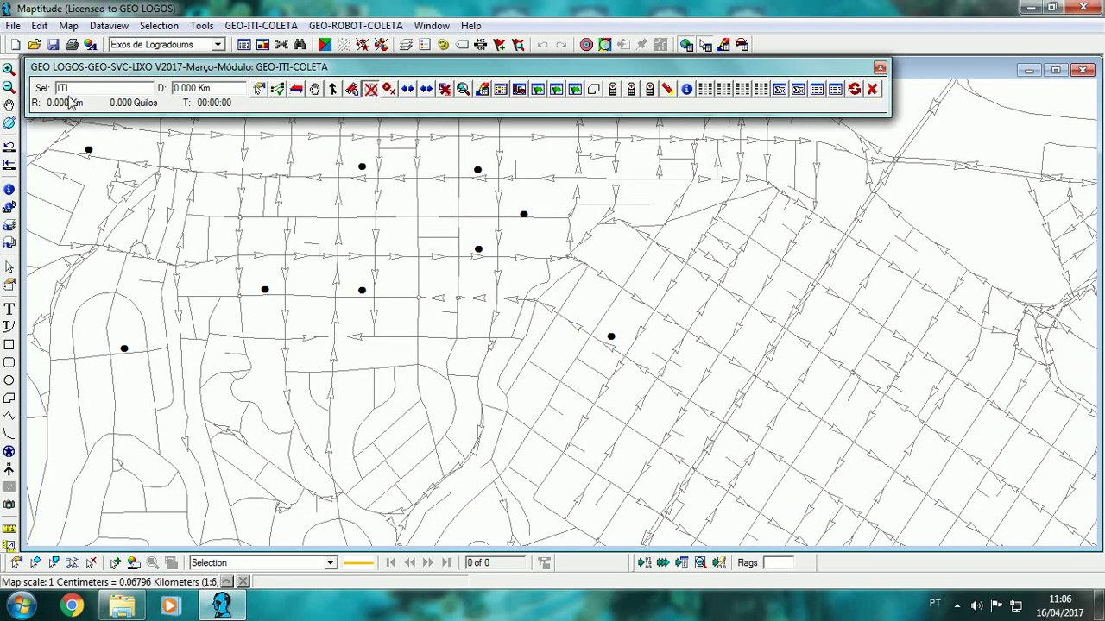
Add the mandatory collection attributes to the SUBPREFEITURAS area layer and exit the GEO-ITI-COLETA module.
left_click(575, 89)
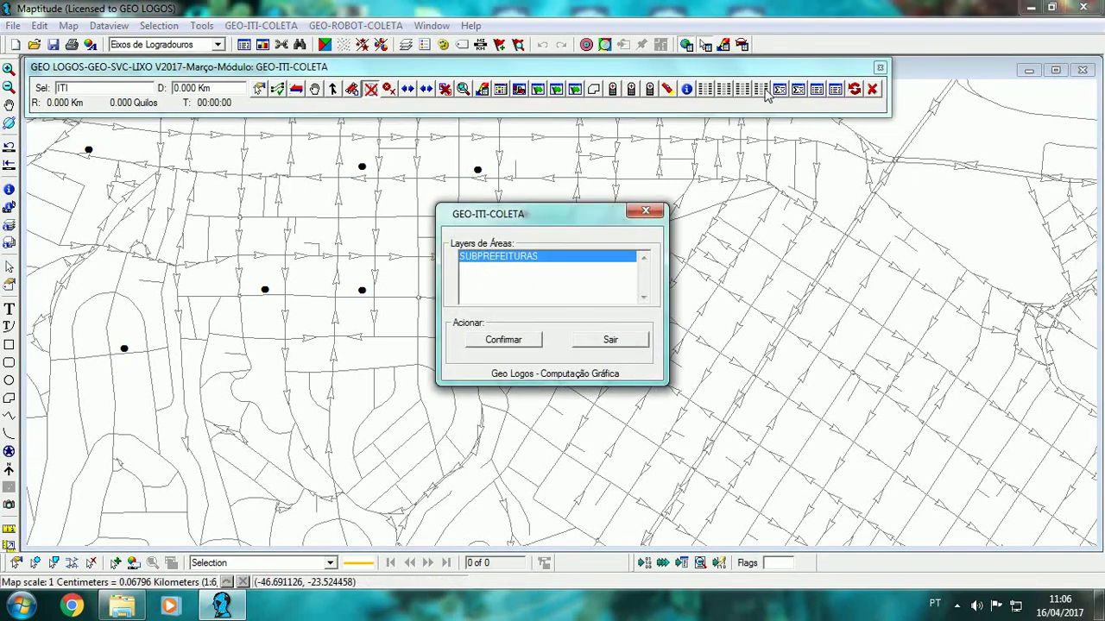
left_click(509, 340)
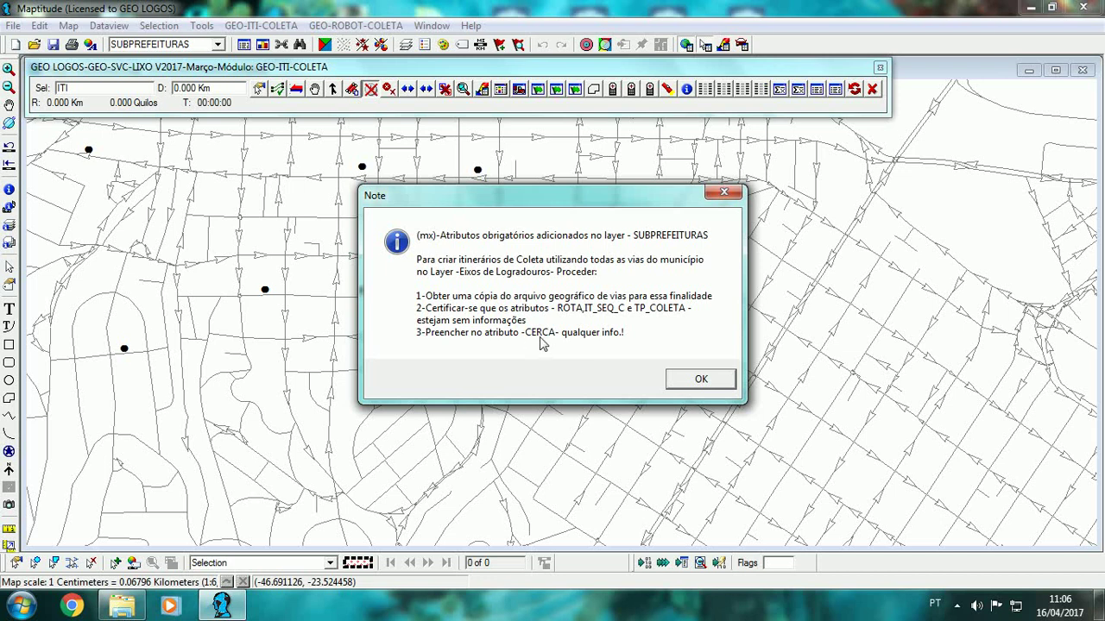
left_click(701, 381)
left_click(873, 89)
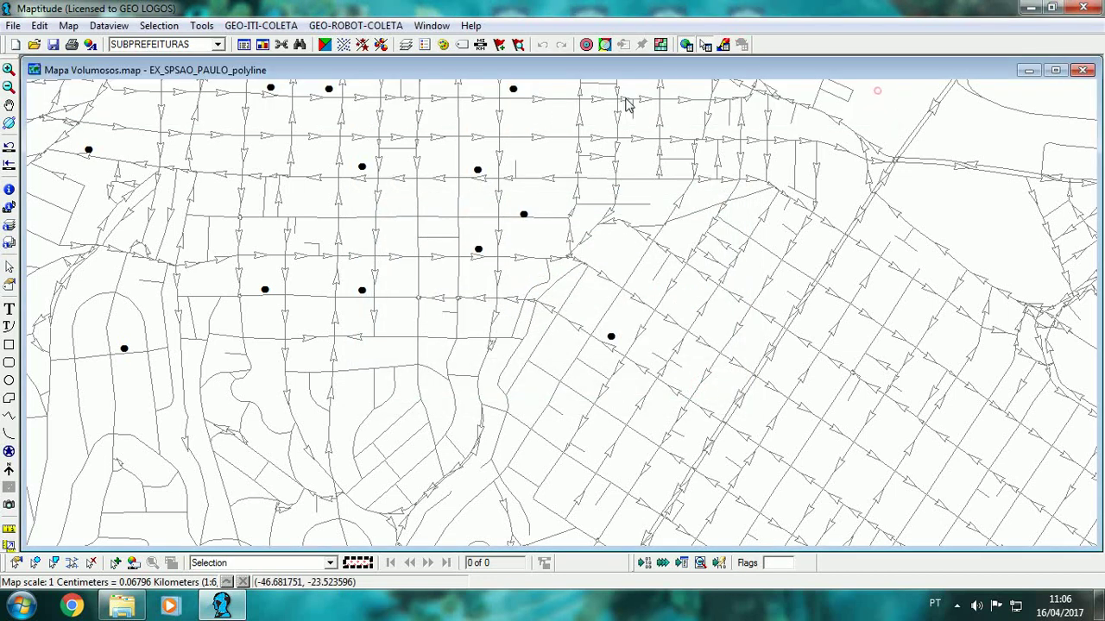
Make Eixos de Logradouros the working layer and open its dataview.
left_click(219, 44)
left_click(147, 90)
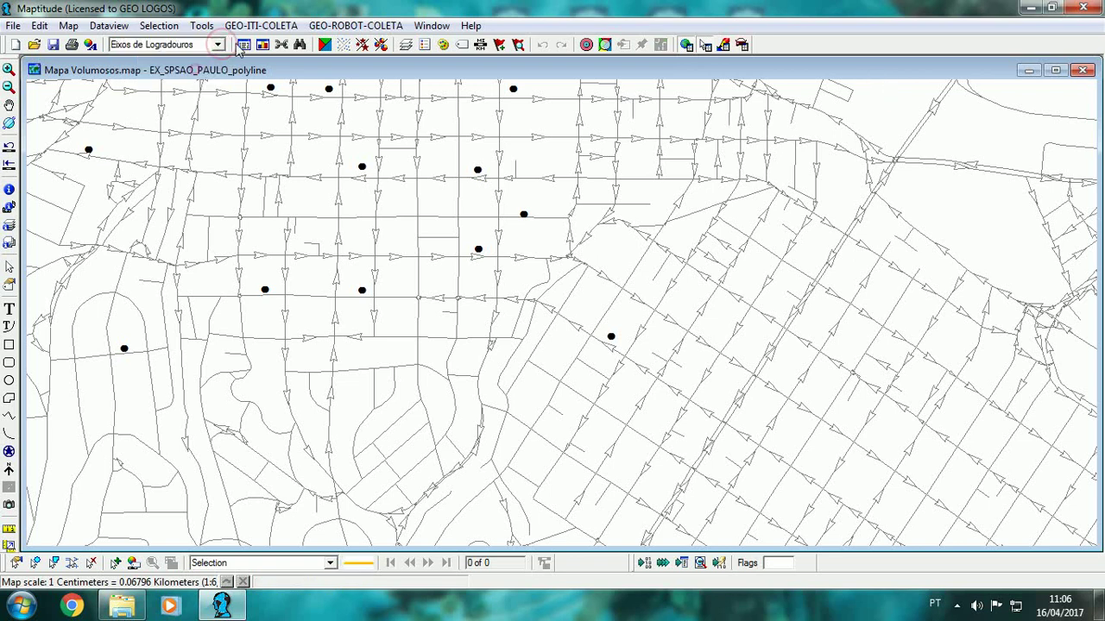
left_click(243, 45)
Fill the whole CERCA column with the single value GEO and close the dataview.
left_click(822, 377)
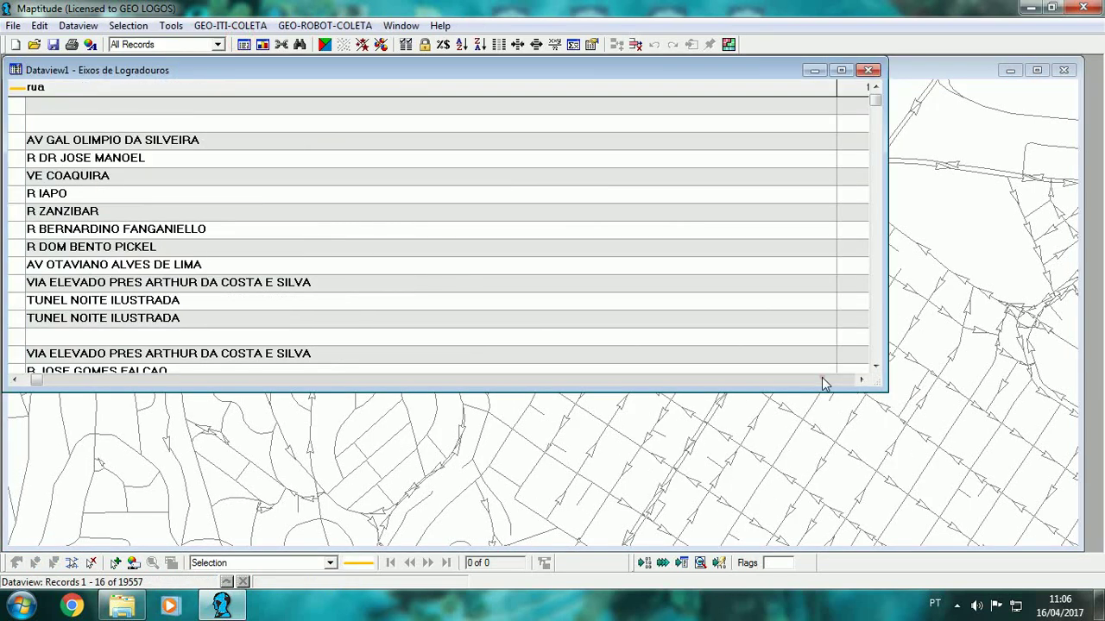
left_click_drag(822, 377, 841, 390)
left_click(835, 380)
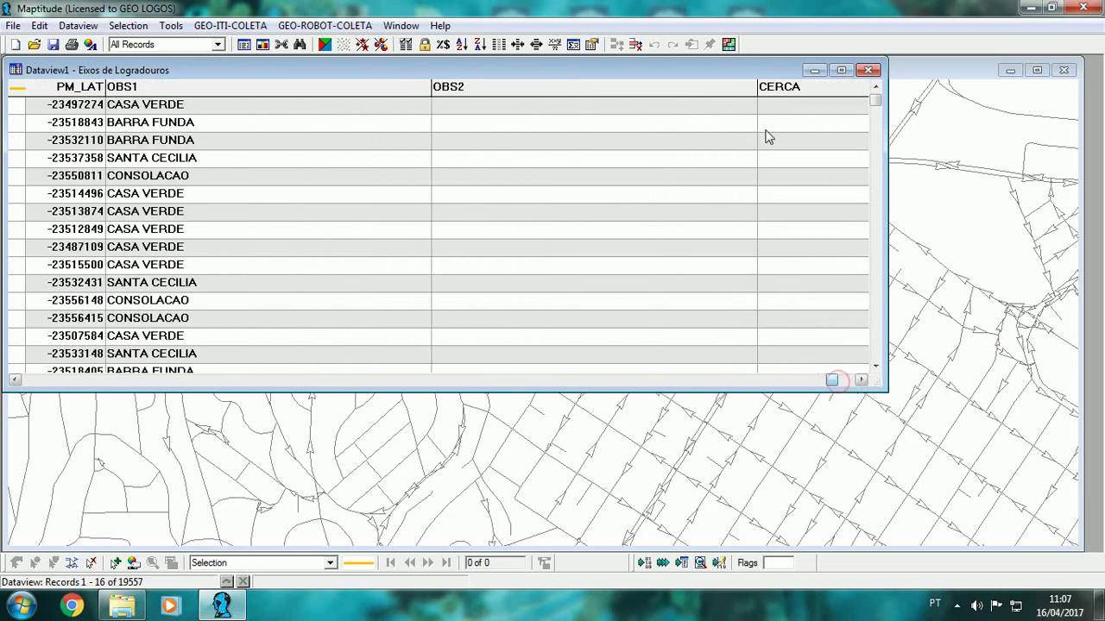
right_click(781, 87)
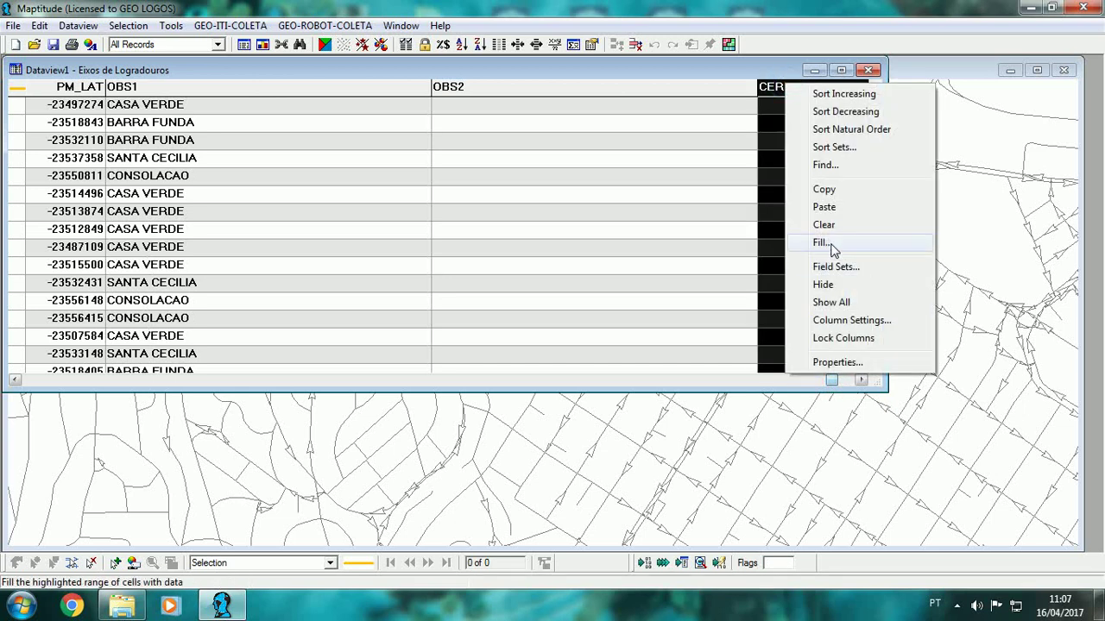
left_click(831, 245)
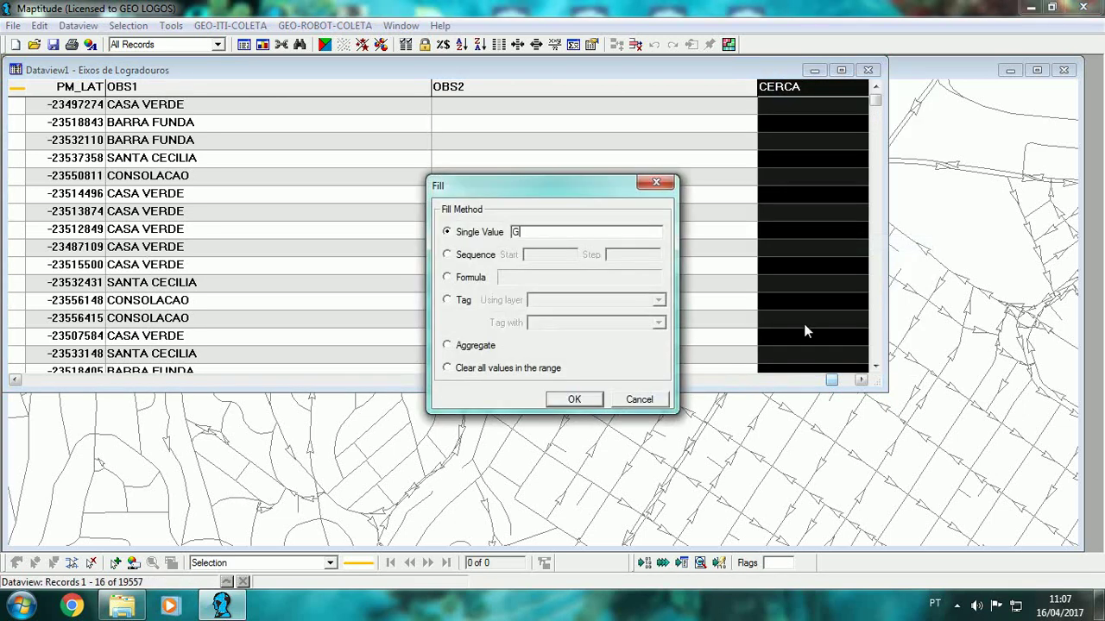
key("Return")
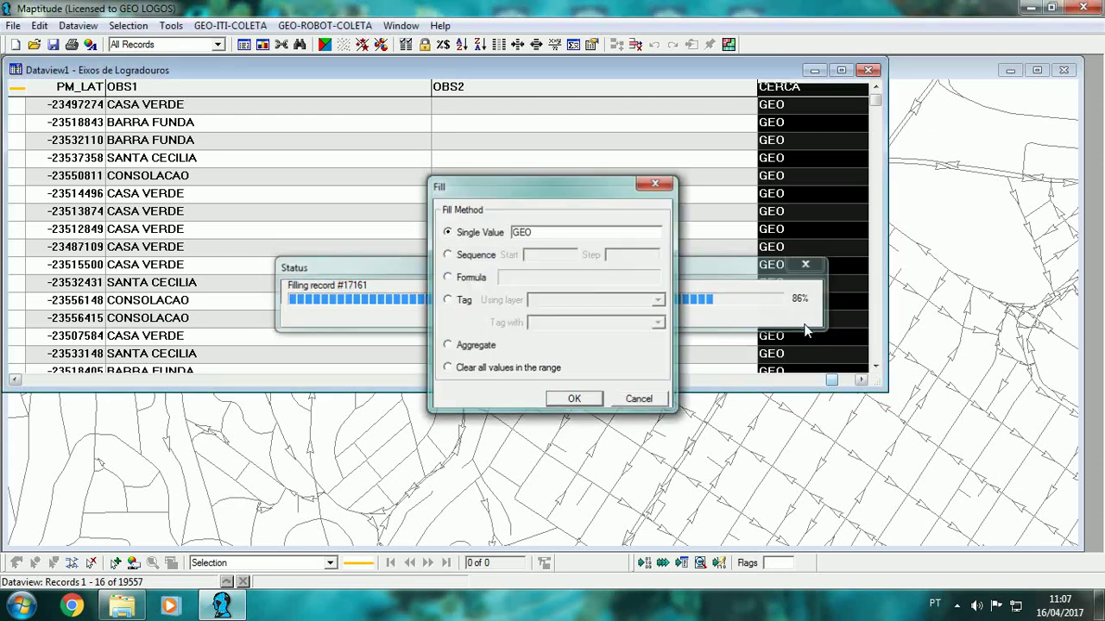
left_click(871, 72)
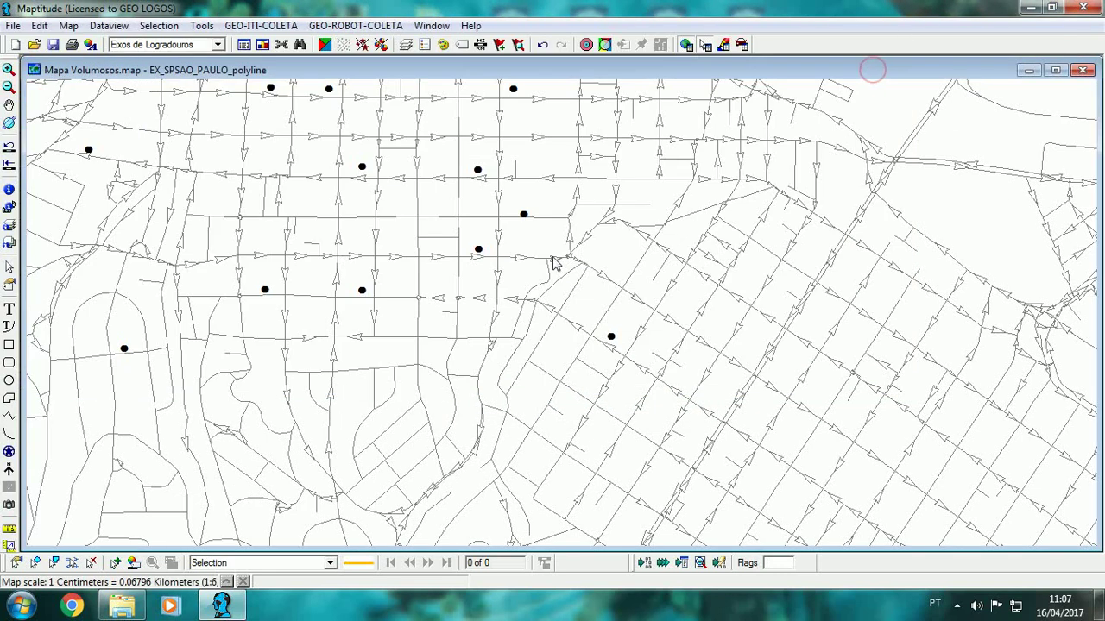
Restart the GEO-ITI-COLETA module with selection name ITI and add the street segment beside the easternmost collection point.
left_click(261, 26)
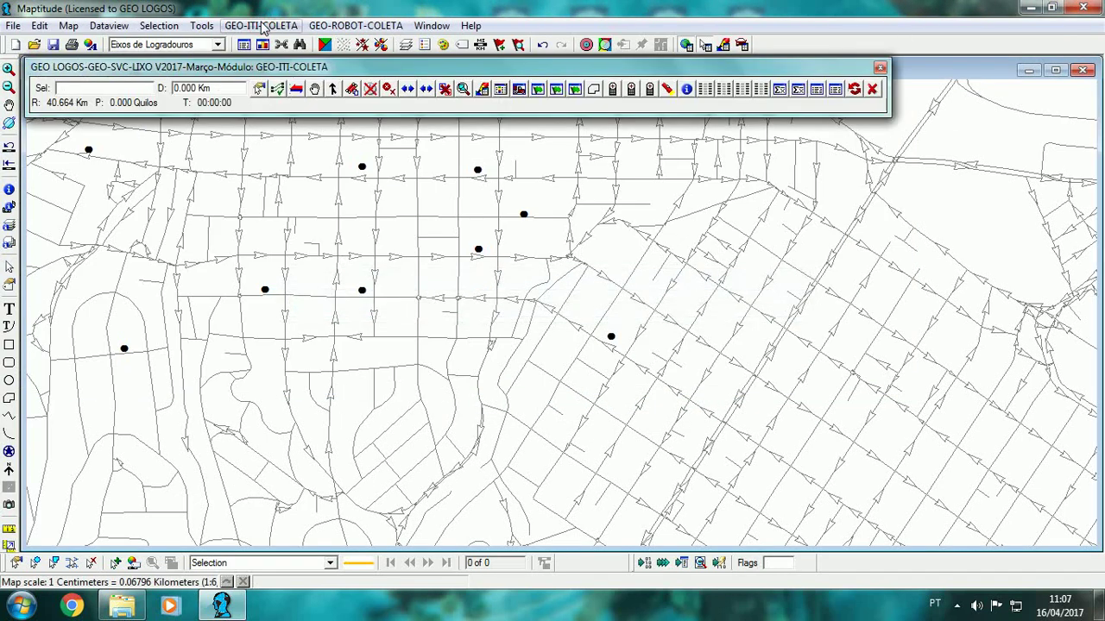
left_click(85, 90)
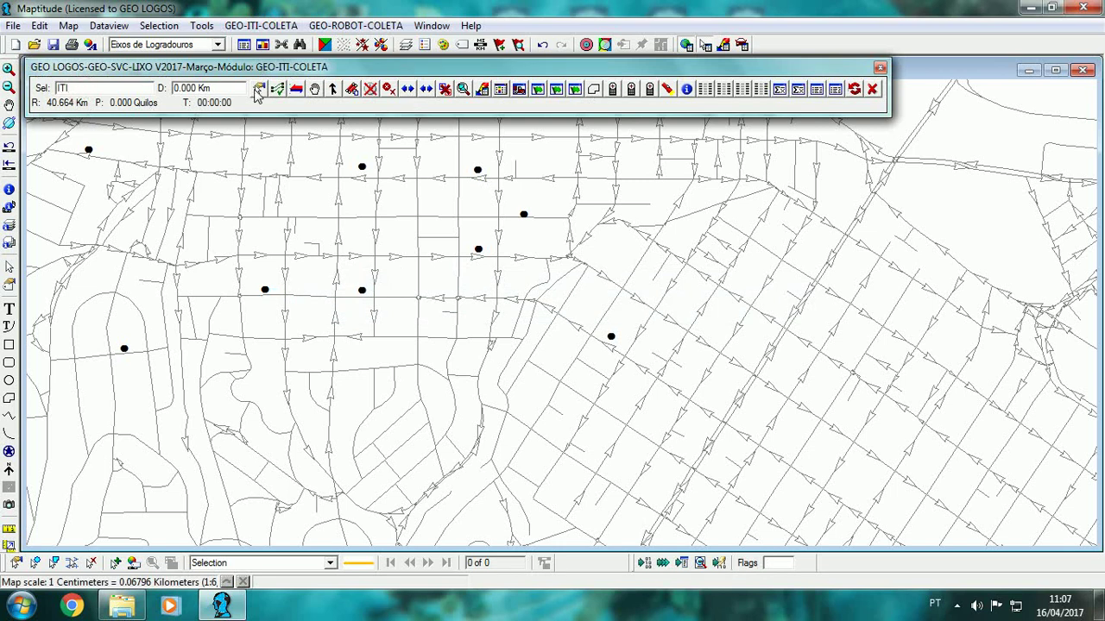
left_click(259, 89)
left_click(606, 348)
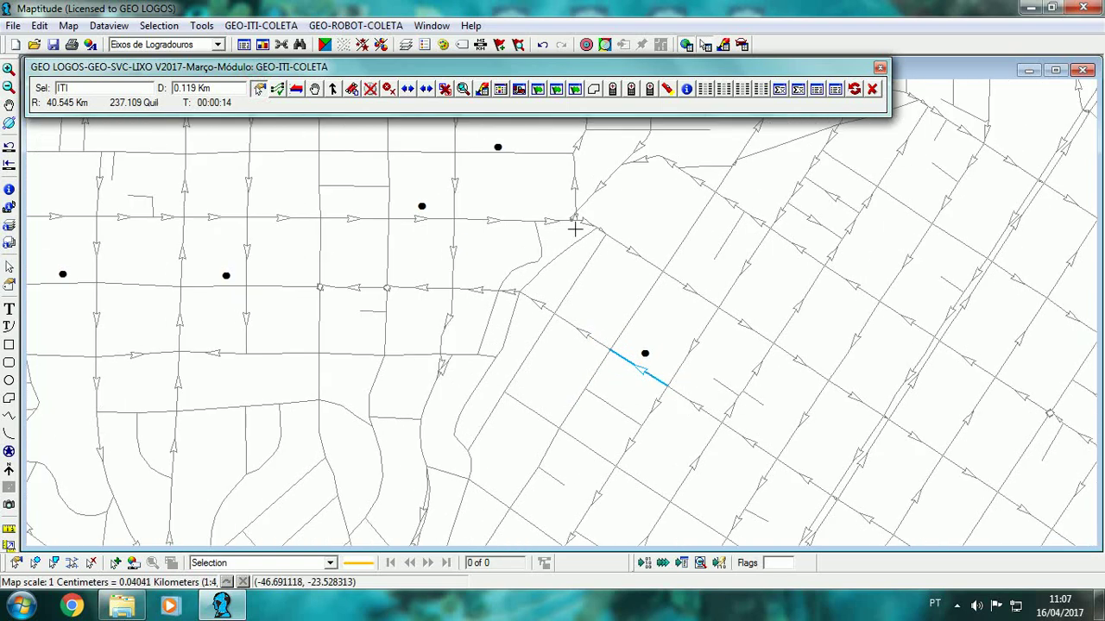
scroll(640, 378, "down", 2)
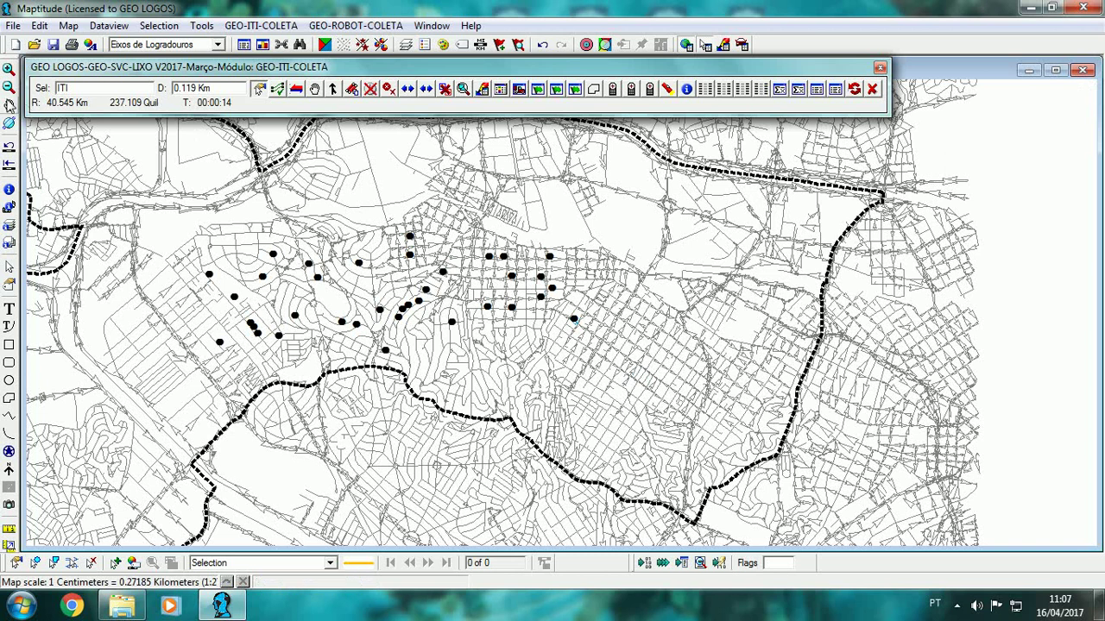
left_click(9, 104)
left_click_drag(121, 197, 343, 201)
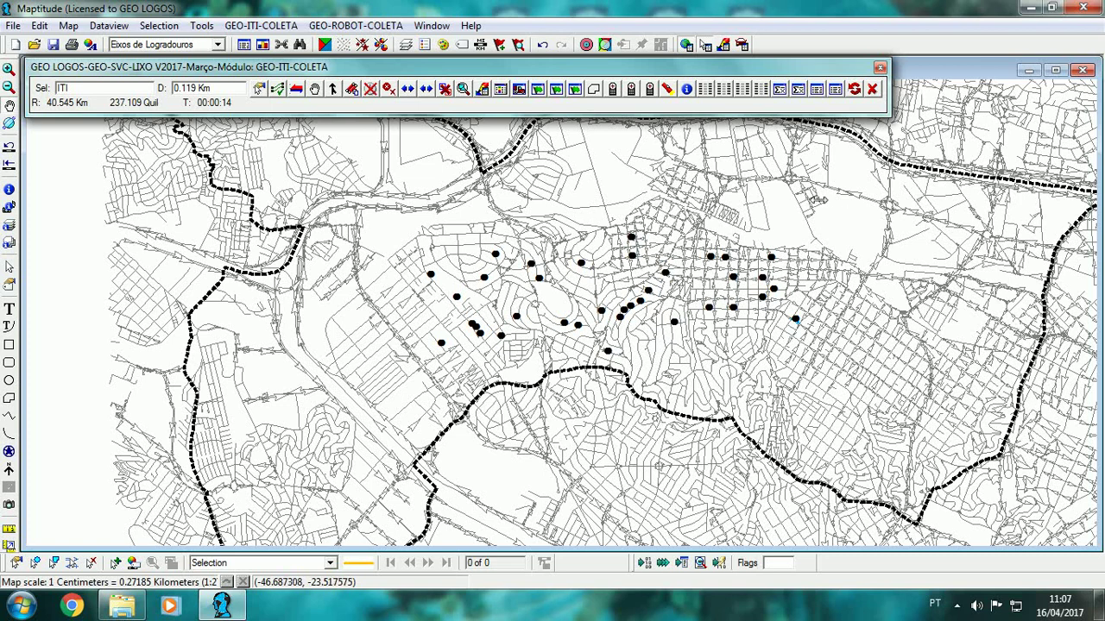
scroll(777, 229, "up", 1)
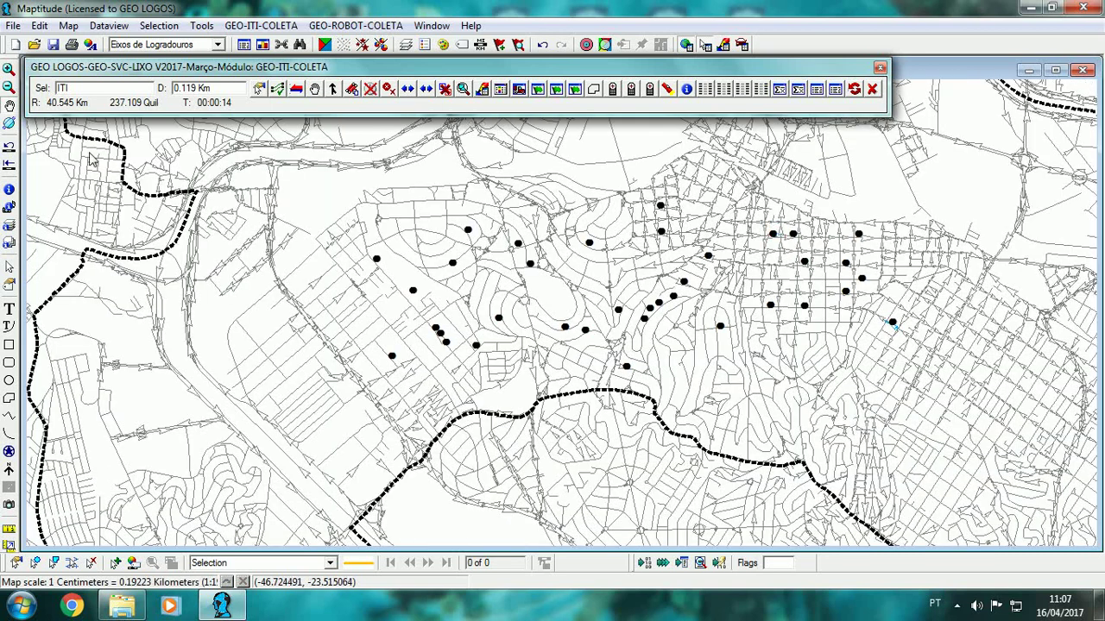
left_click(9, 105)
left_click_drag(820, 285, 481, 284)
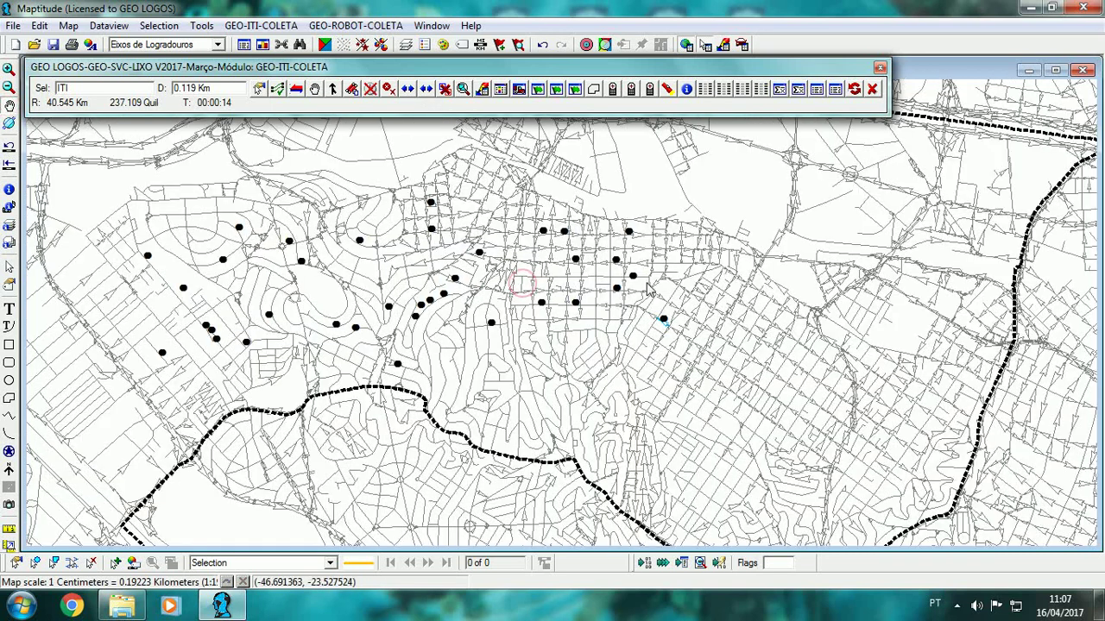
Extend the ITI itinerary from its first segment northwest and then west along the one-way street to the small roundabout.
scroll(600, 284, "up", 1)
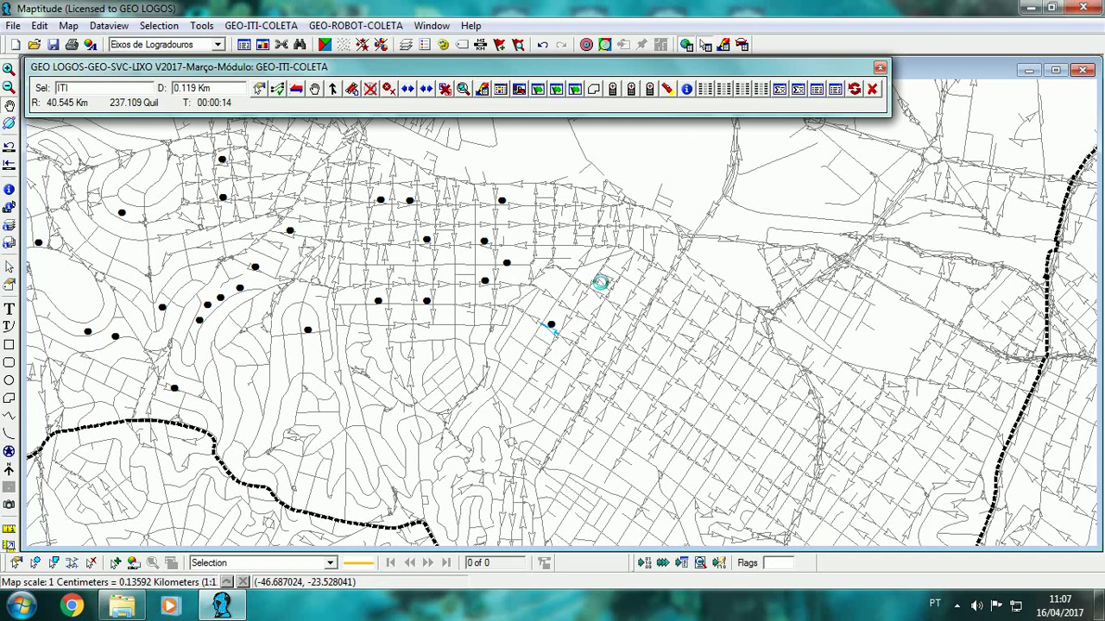
scroll(600, 284, "up", 1)
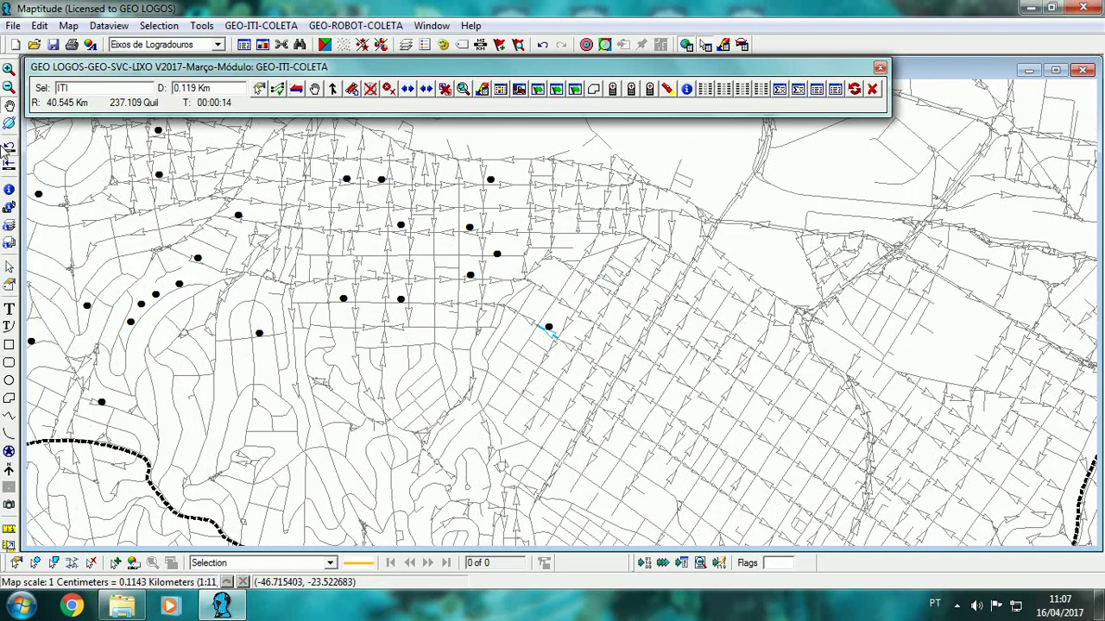
left_click_drag(419, 276, 592, 377)
scroll(592, 377, "up", 1)
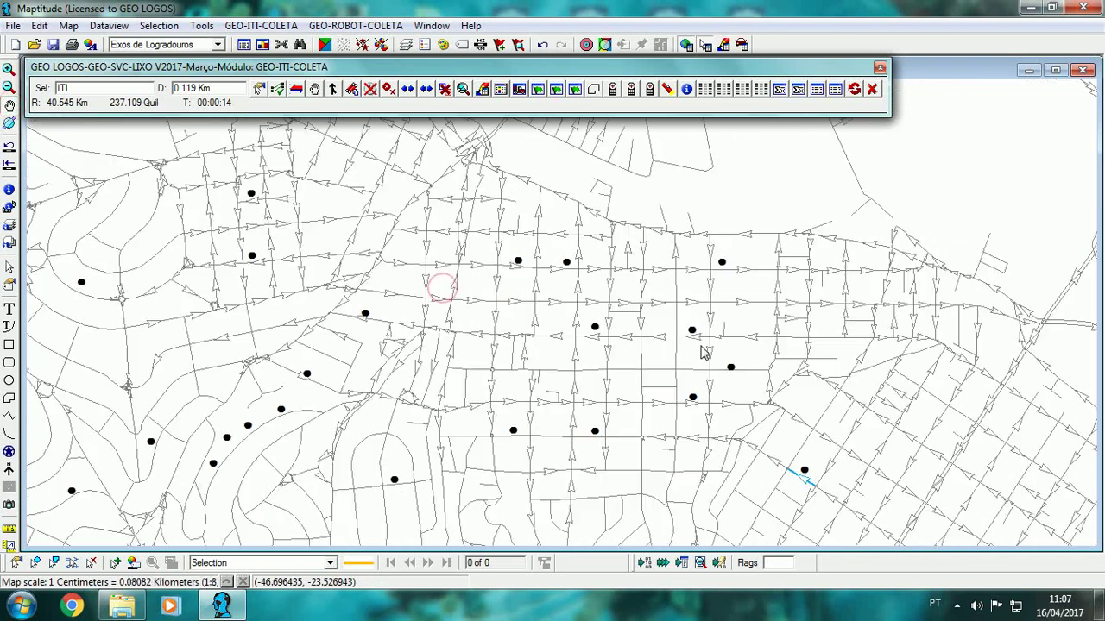
left_click_drag(702, 350, 587, 257)
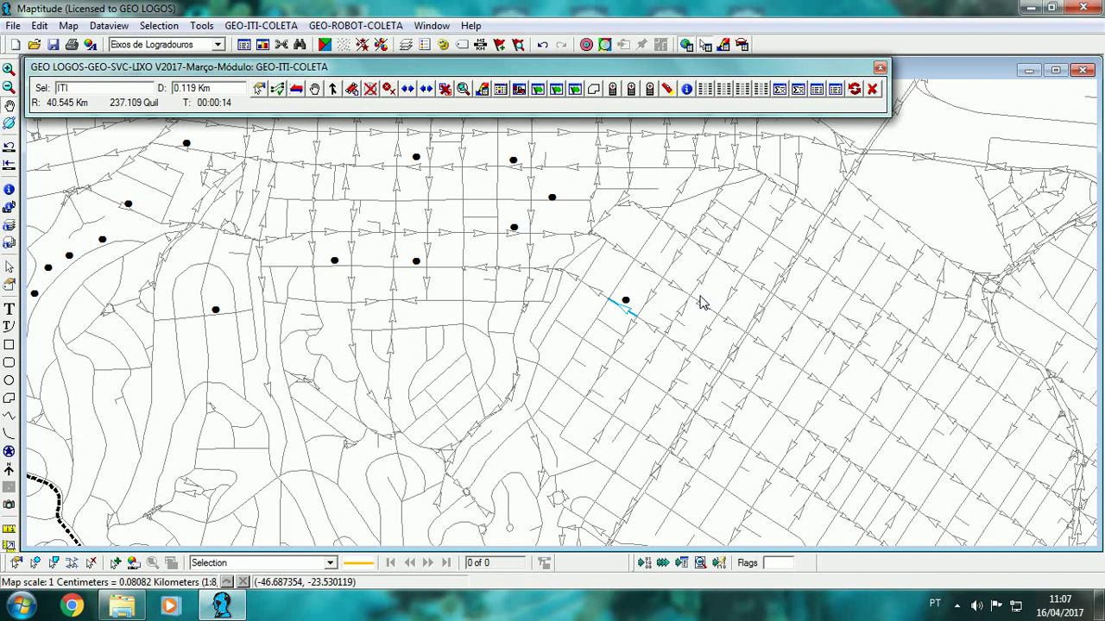
scroll(701, 302, "up", 1)
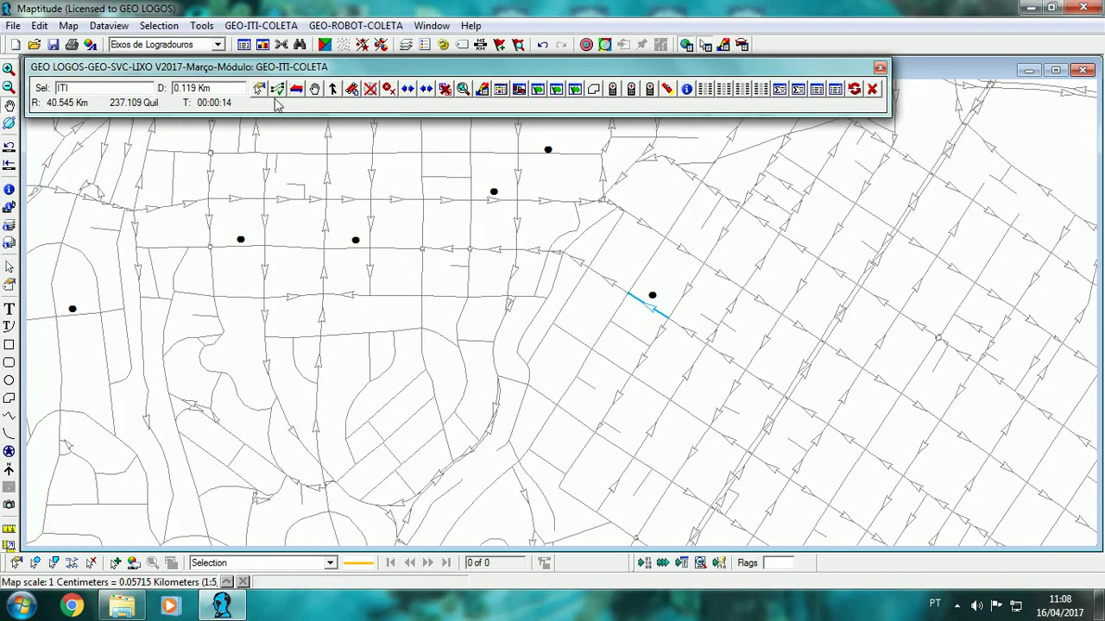
left_click(259, 89)
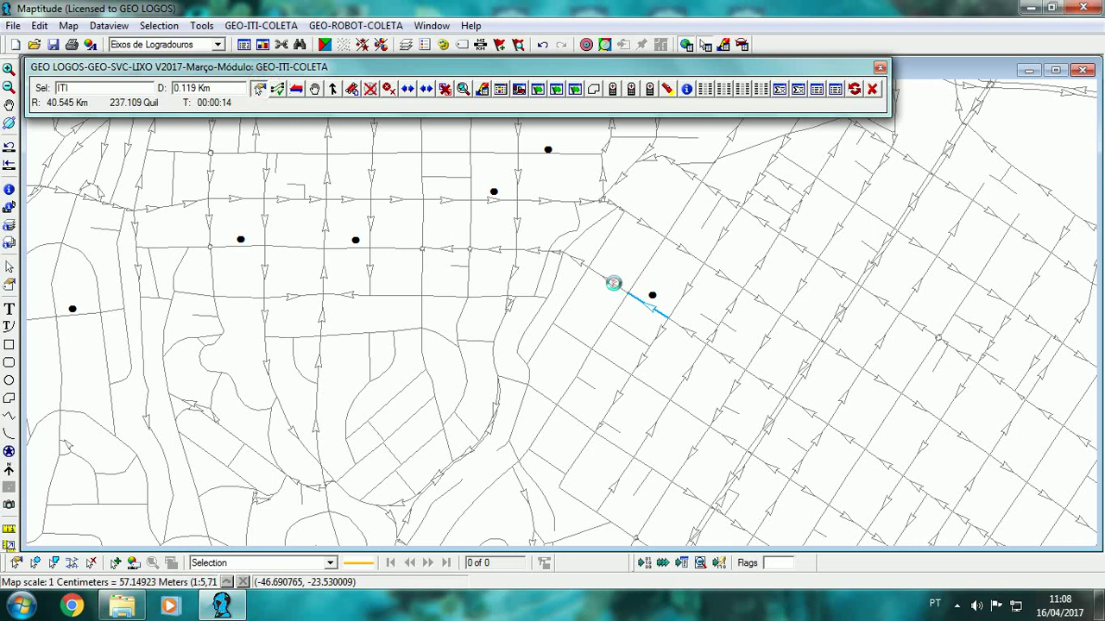
left_click(527, 248)
left_click(483, 257)
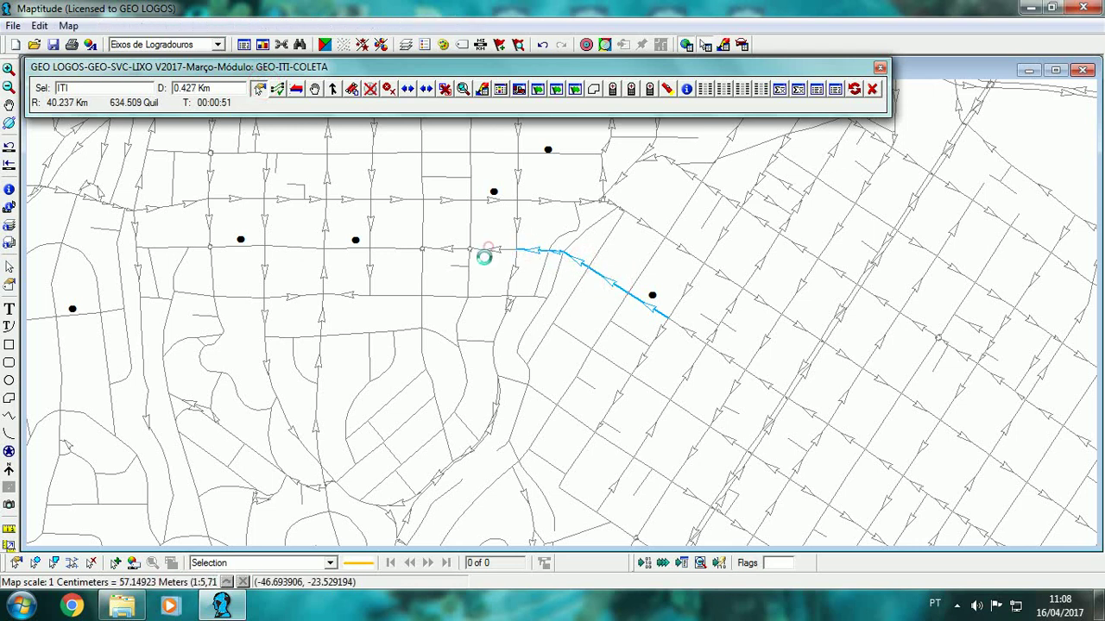
Continue the ITI itinerary one block north from the small roundabout, then two segments east past the next collection point.
scroll(483, 257, "up", 1)
left_click(432, 201)
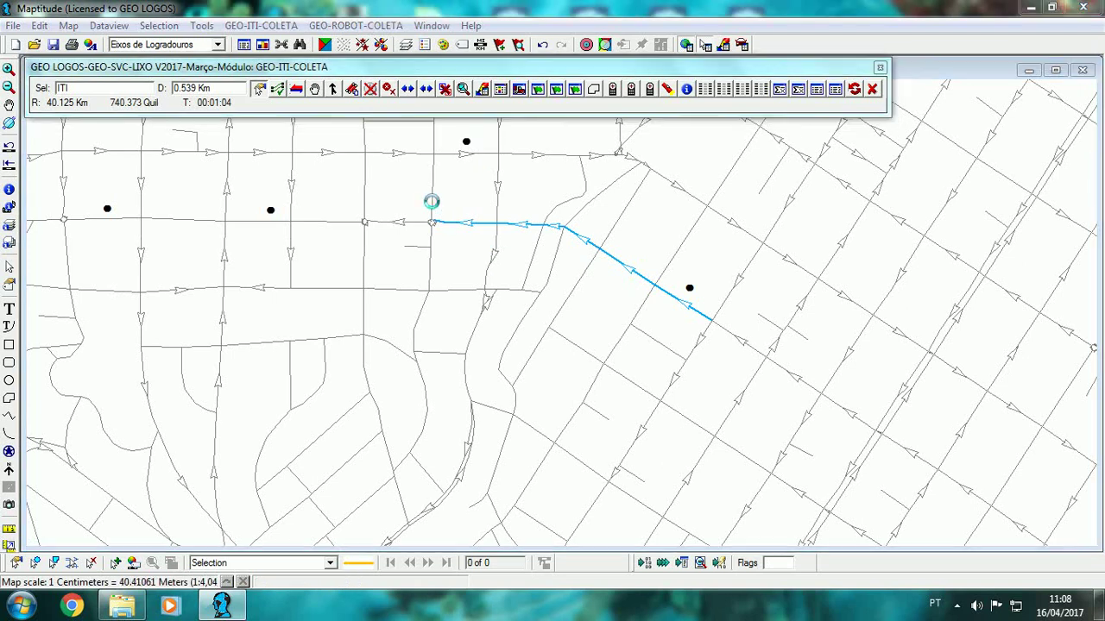
left_click(668, 347)
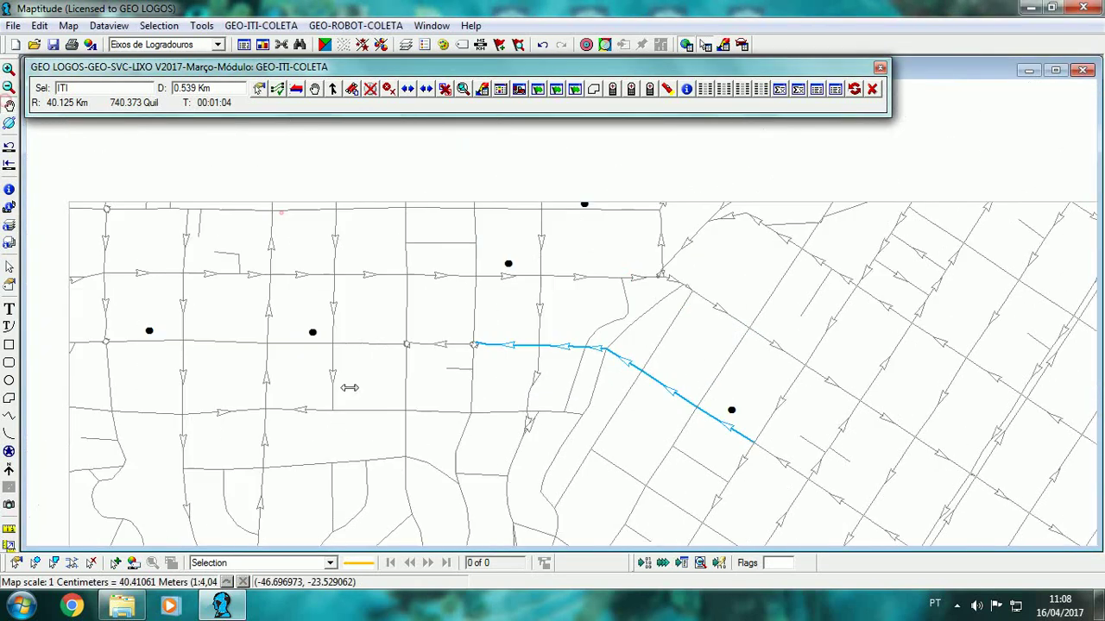
scroll(384, 363, "up", 2)
scroll(421, 267, "up", 2)
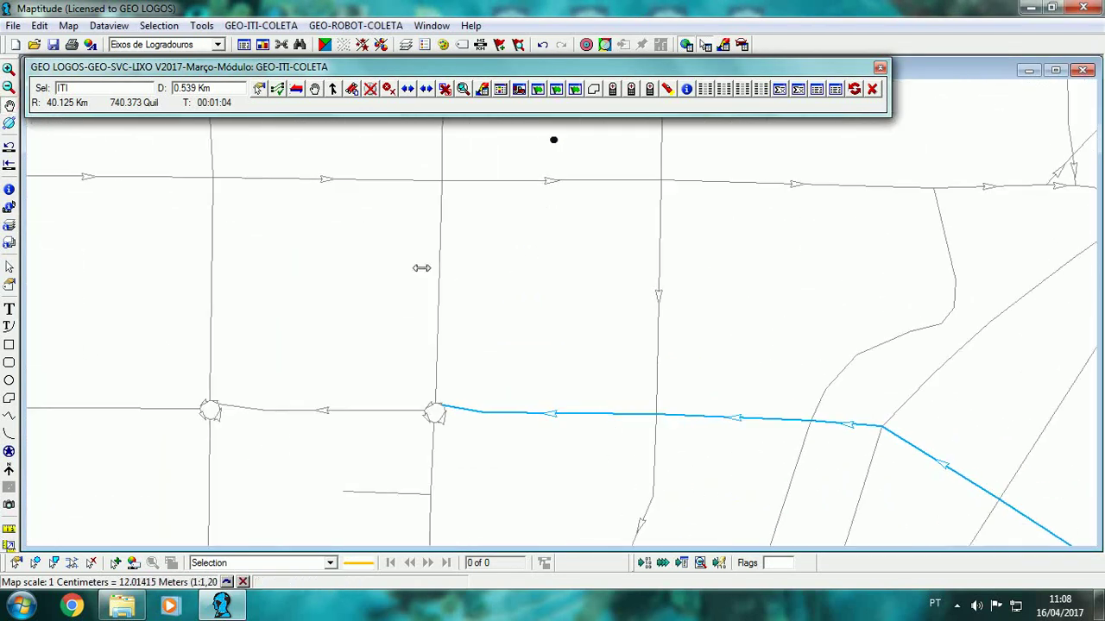
left_click(259, 90)
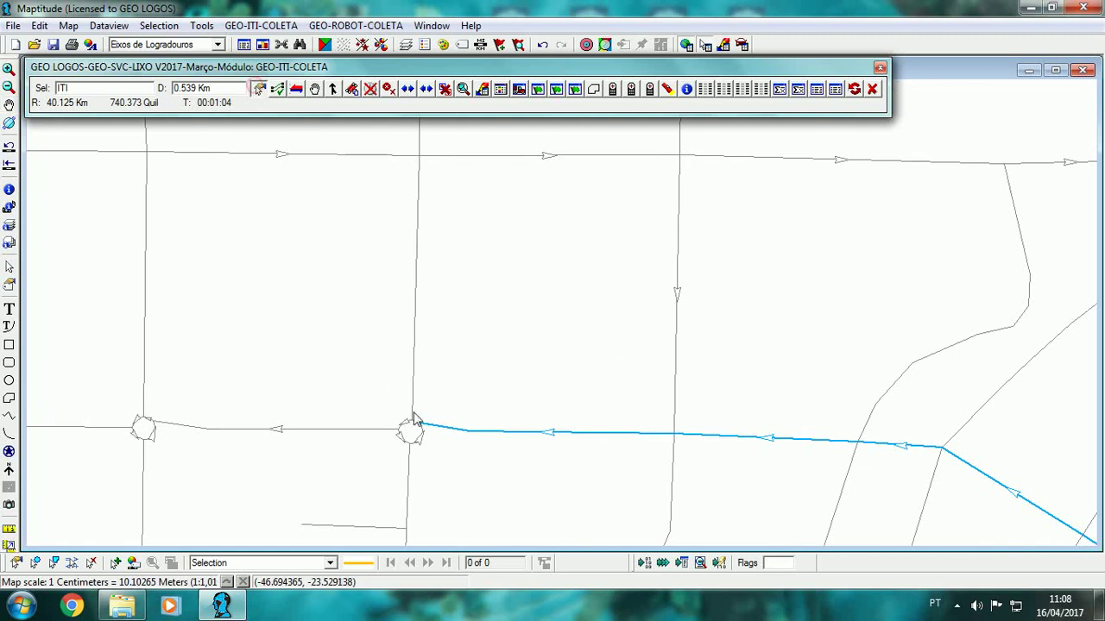
left_click(413, 419)
left_click(419, 304)
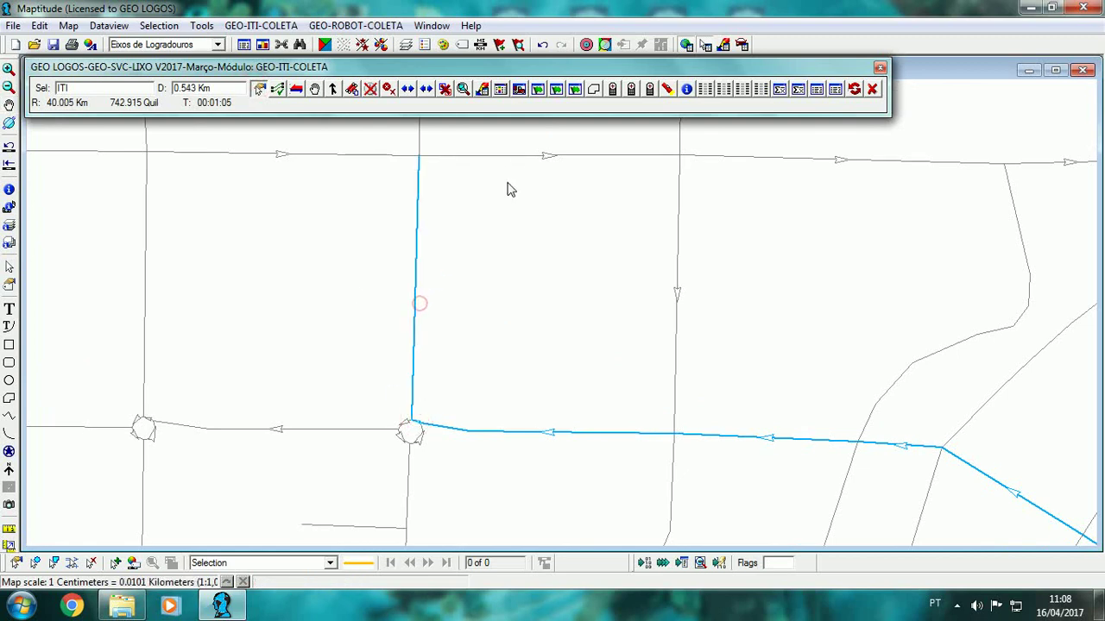
left_click(518, 148)
scroll(556, 200, "down", 2)
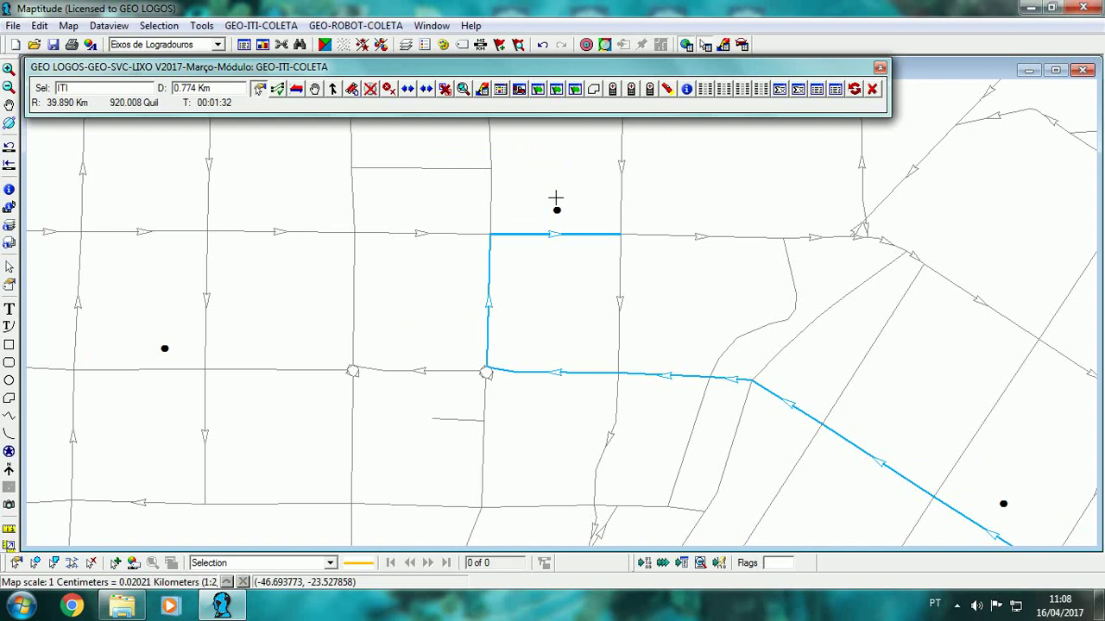
left_click(702, 268)
scroll(703, 269, "down", 1)
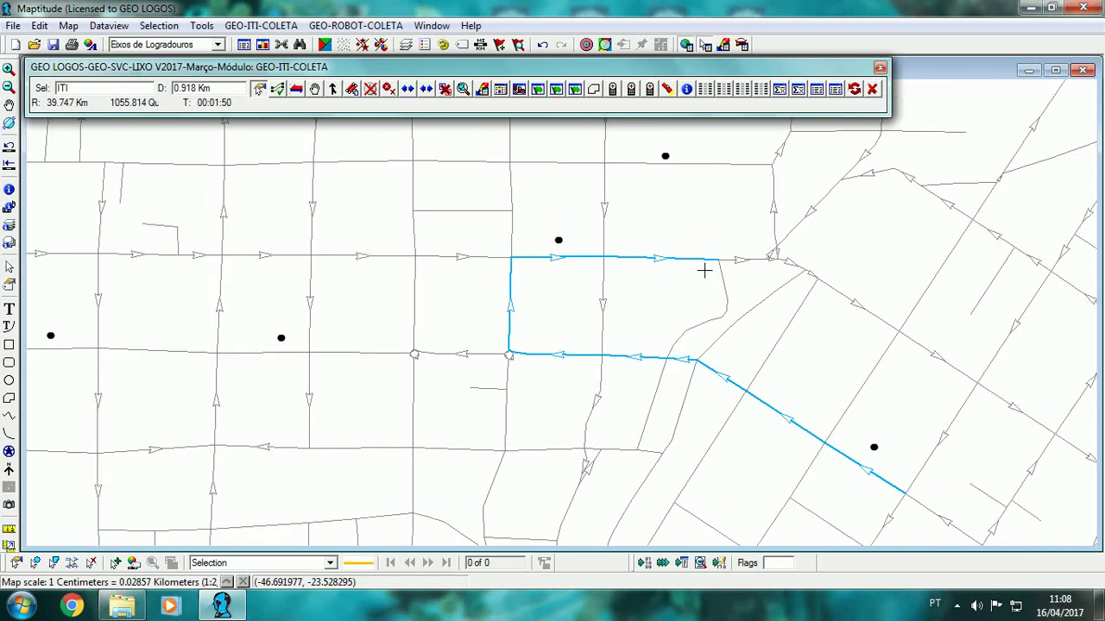
Delete the ITI itinerary together with all unused parallels and close the itinerary list.
left_click(9, 103)
left_click_drag(395, 252, 375, 185)
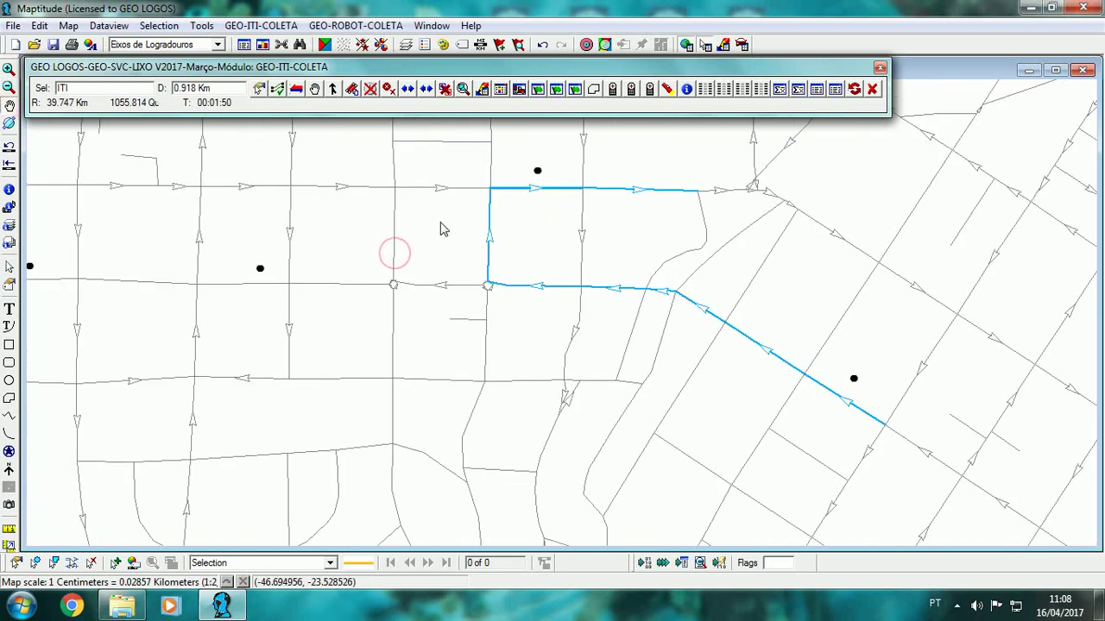
left_click(500, 90)
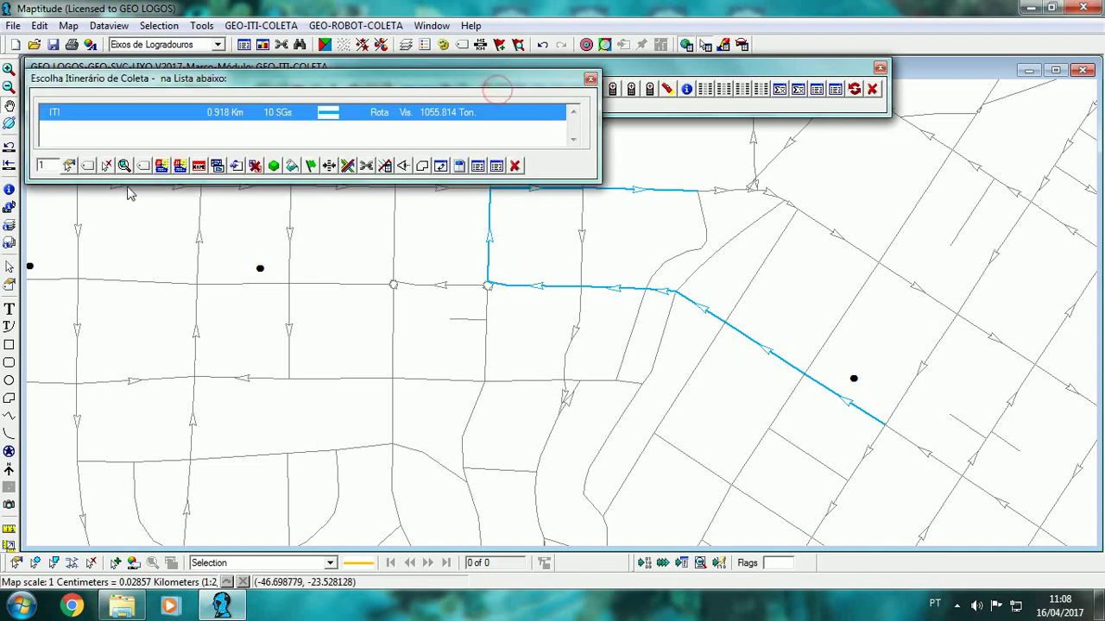
left_click(106, 165)
left_click(527, 324)
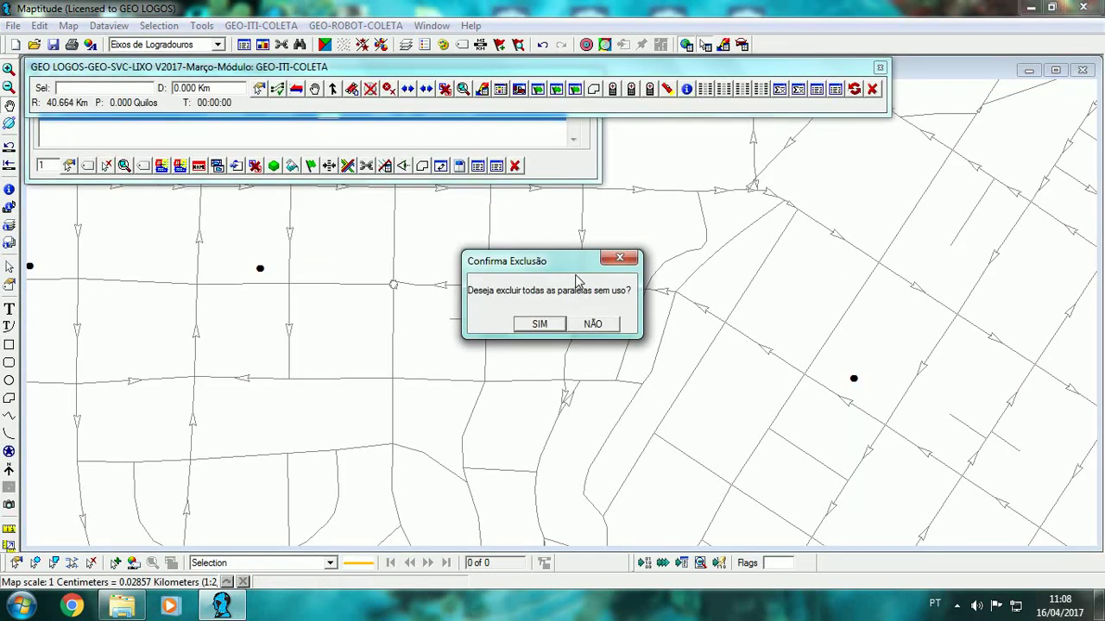
left_click(561, 330)
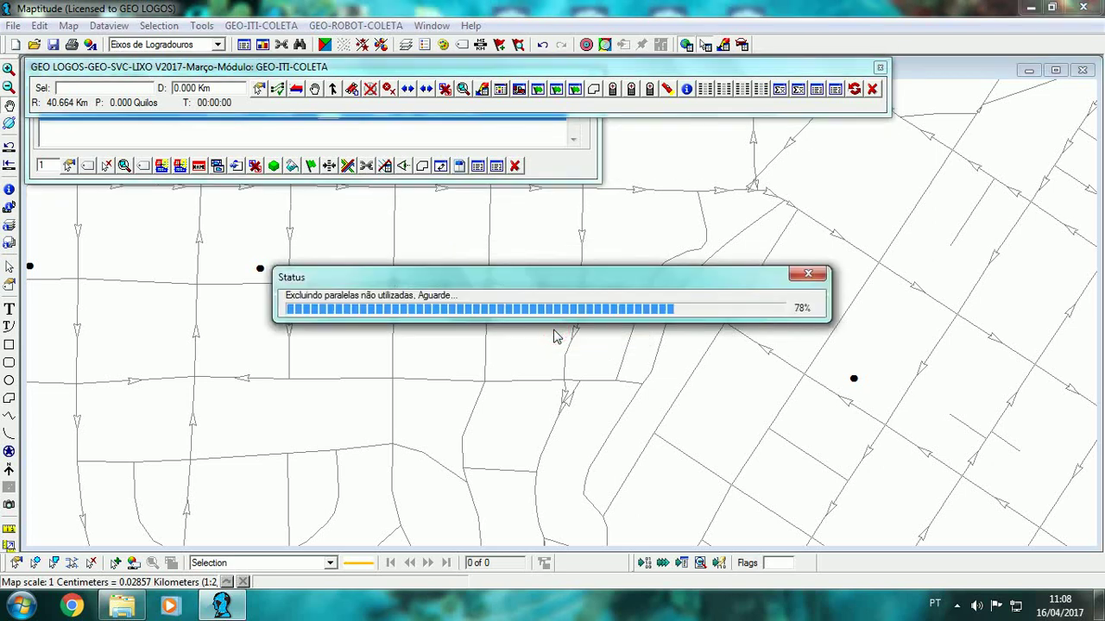
left_click(600, 337)
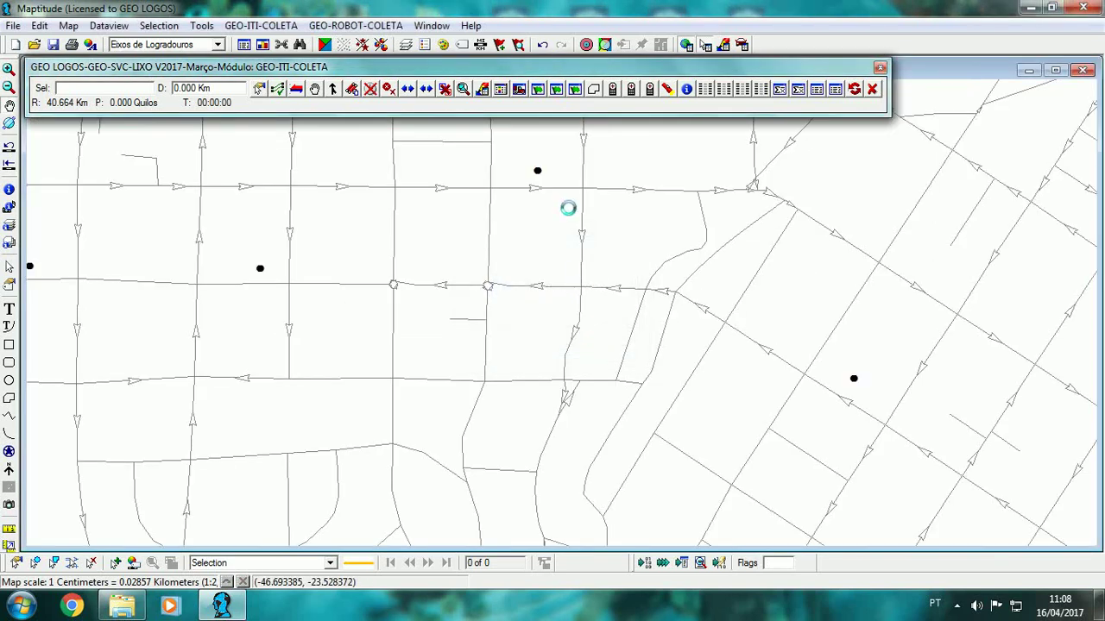
Examine how the collection points are spread over the street network, from the western group to the easternmost point.
scroll(481, 196, "down", 4)
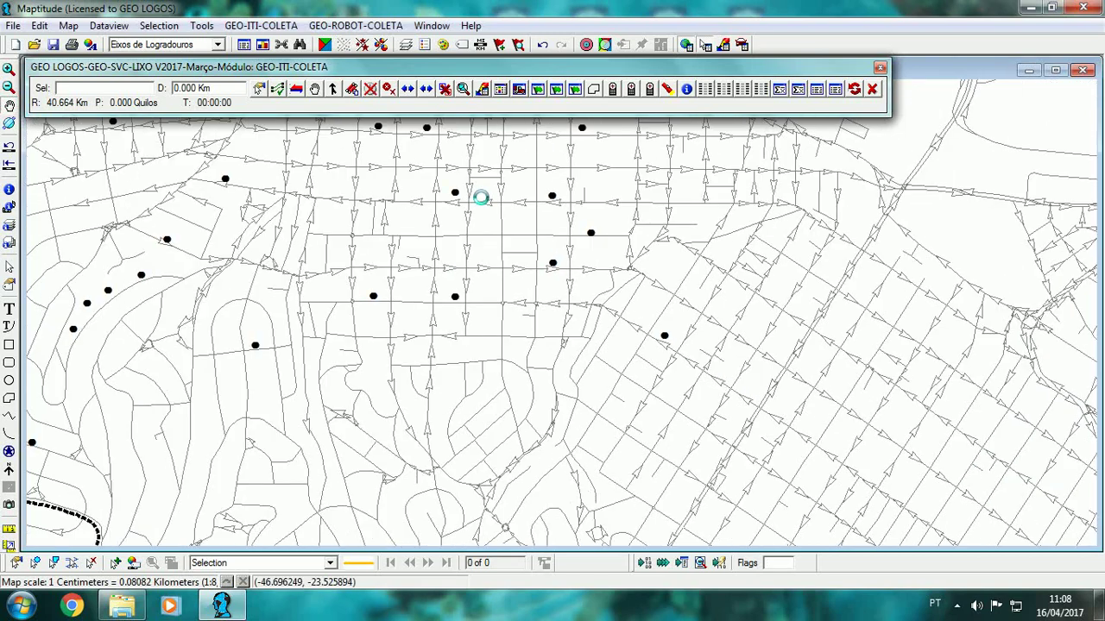
left_click_drag(363, 233, 553, 248)
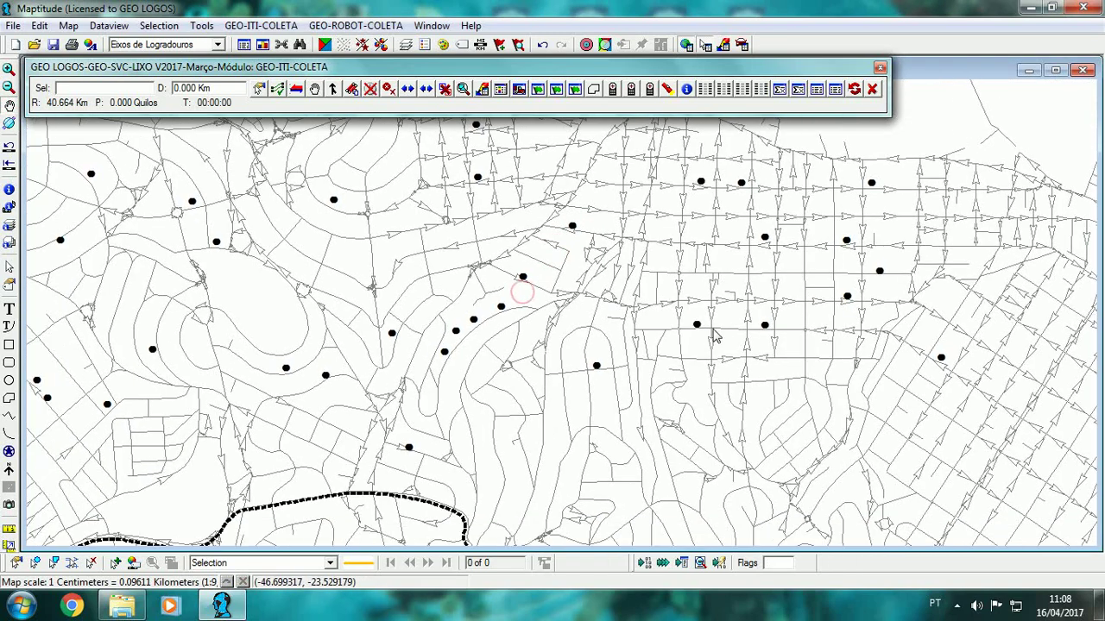
scroll(713, 335, "down", 1)
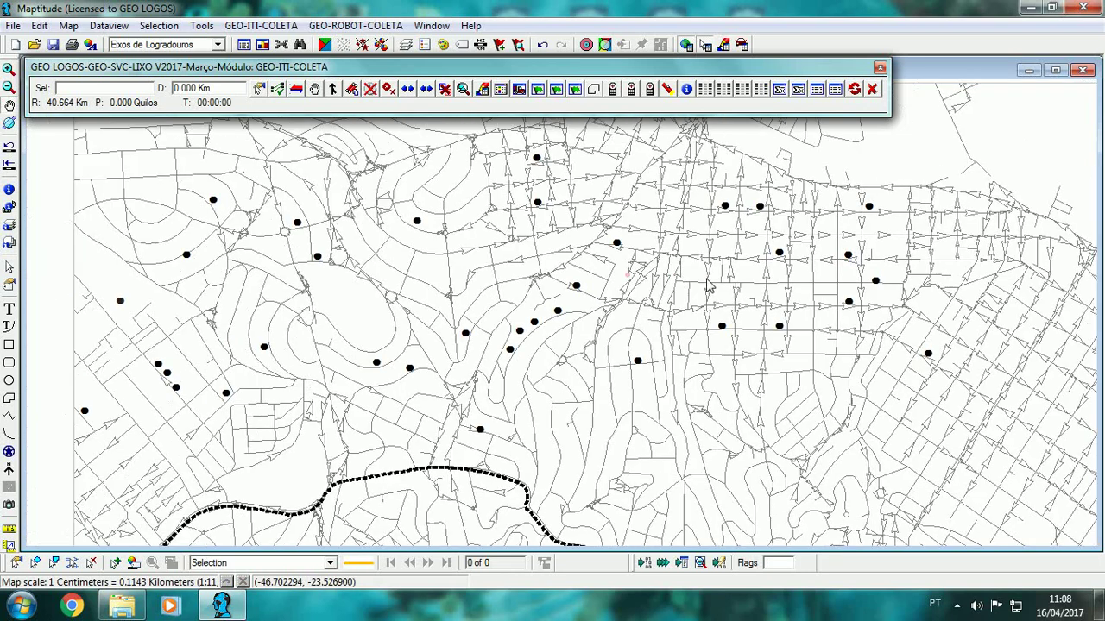
left_click_drag(647, 284, 699, 287)
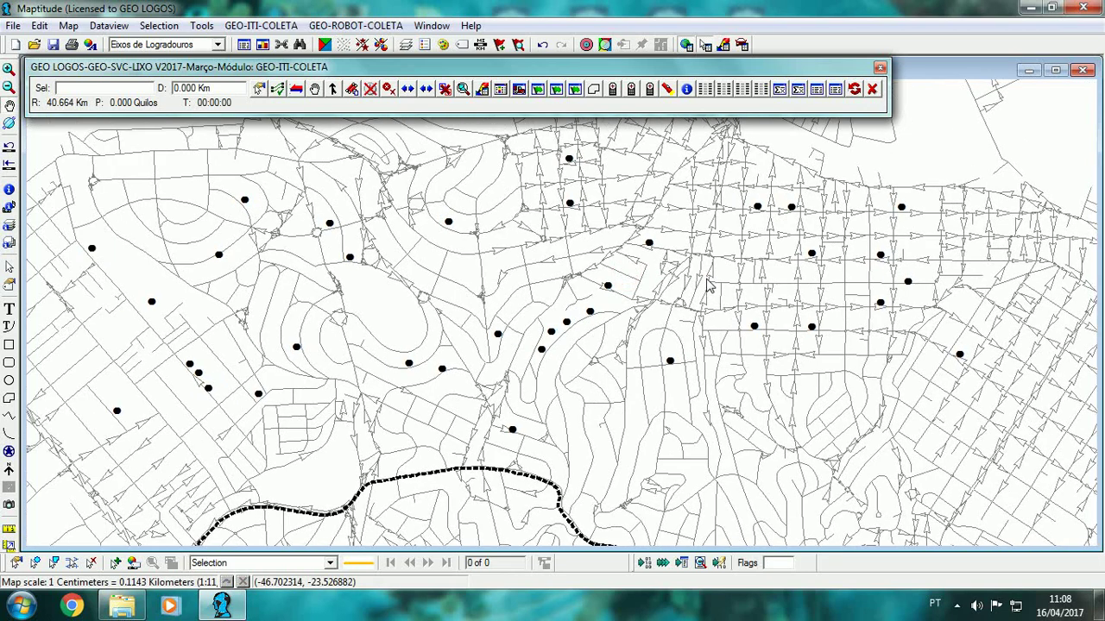
left_click_drag(794, 266, 678, 266)
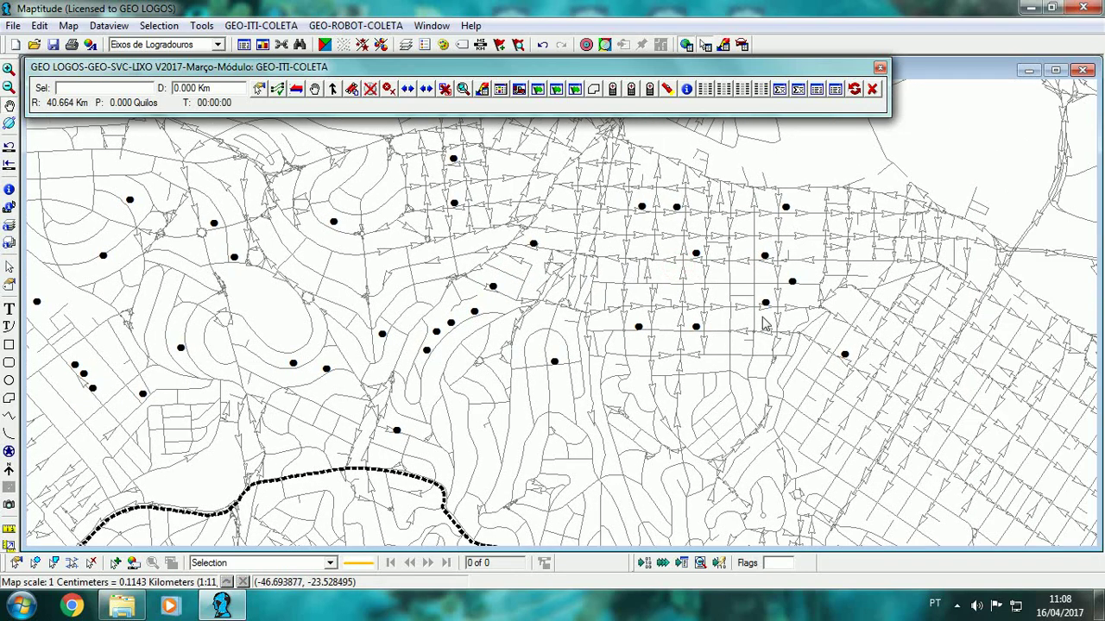
left_click_drag(763, 324, 634, 319)
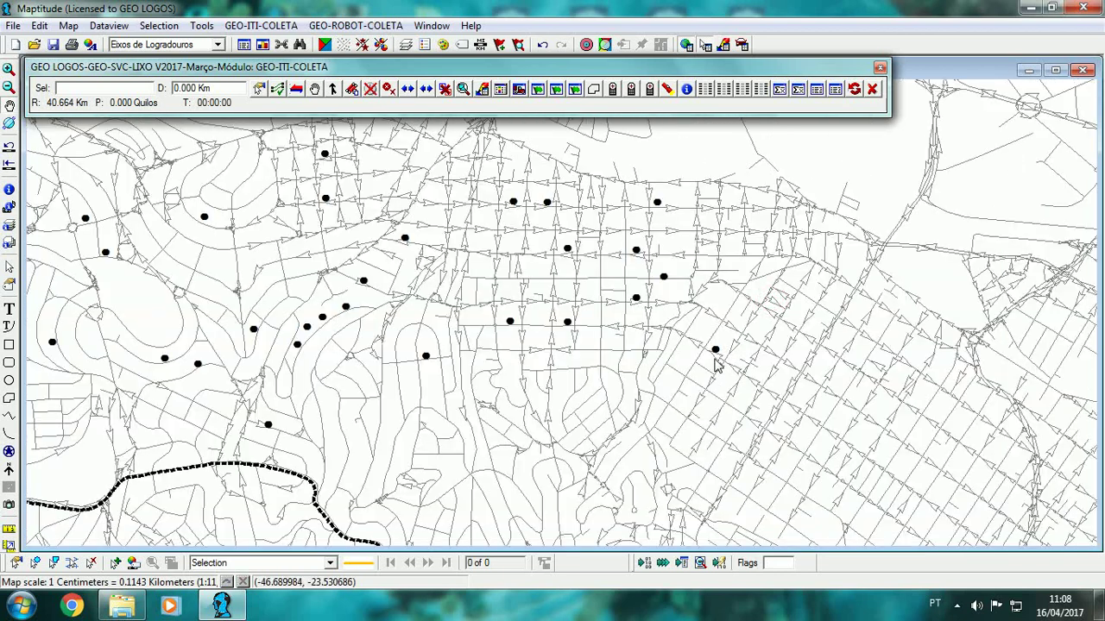
scroll(714, 362, "up", 2)
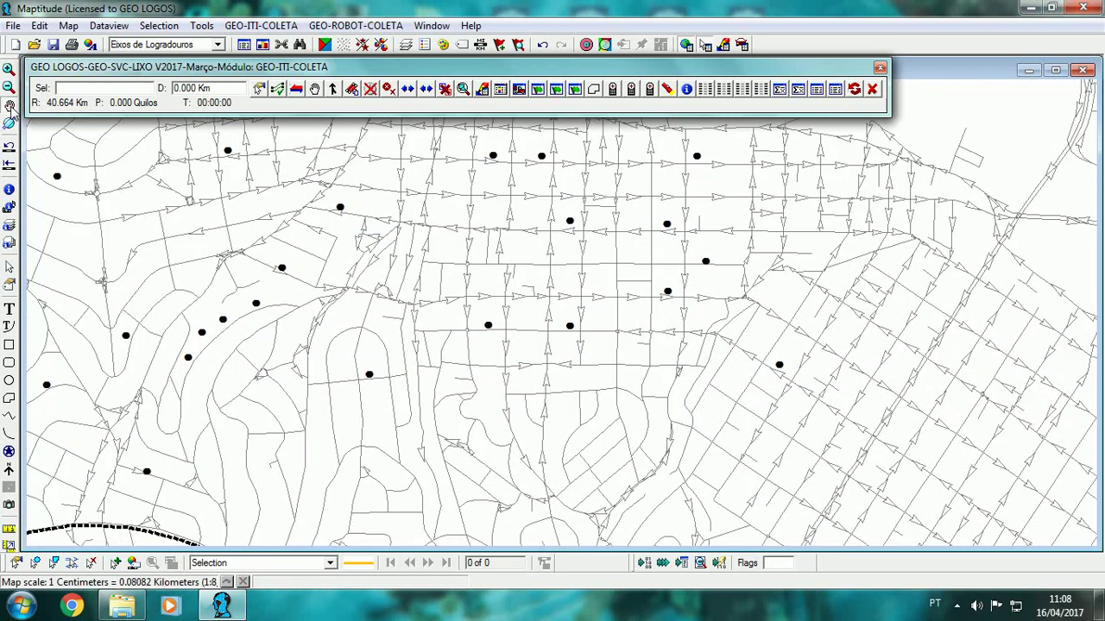
left_click_drag(479, 262, 408, 239)
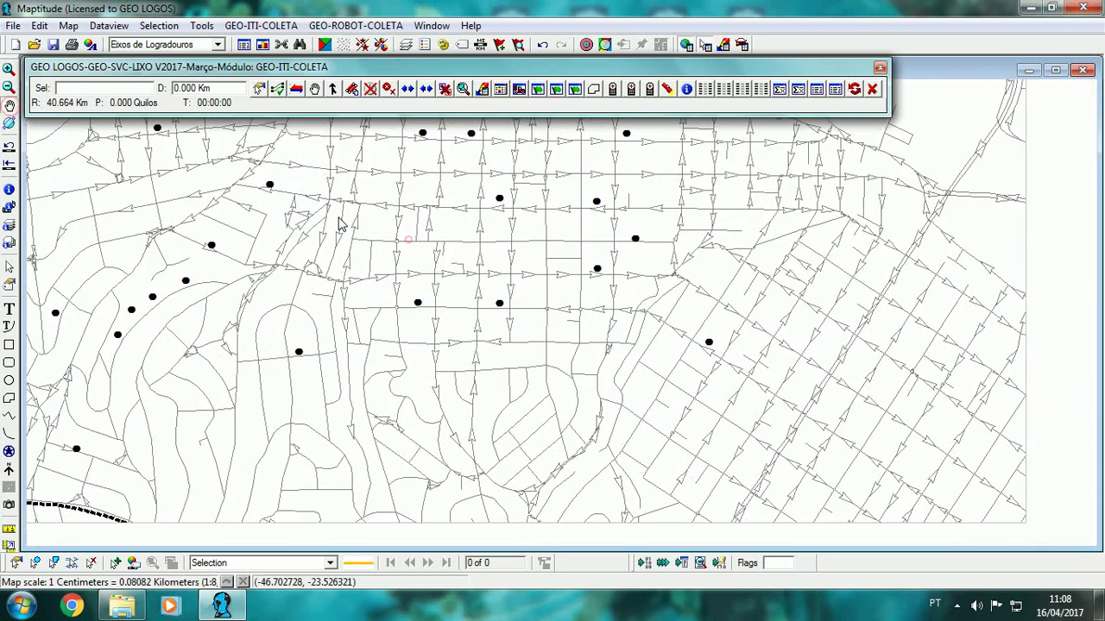
Try to route the SGERAL sector through its collection points from the semi-automatic and automatic routing list, and close the list.
left_click(518, 89)
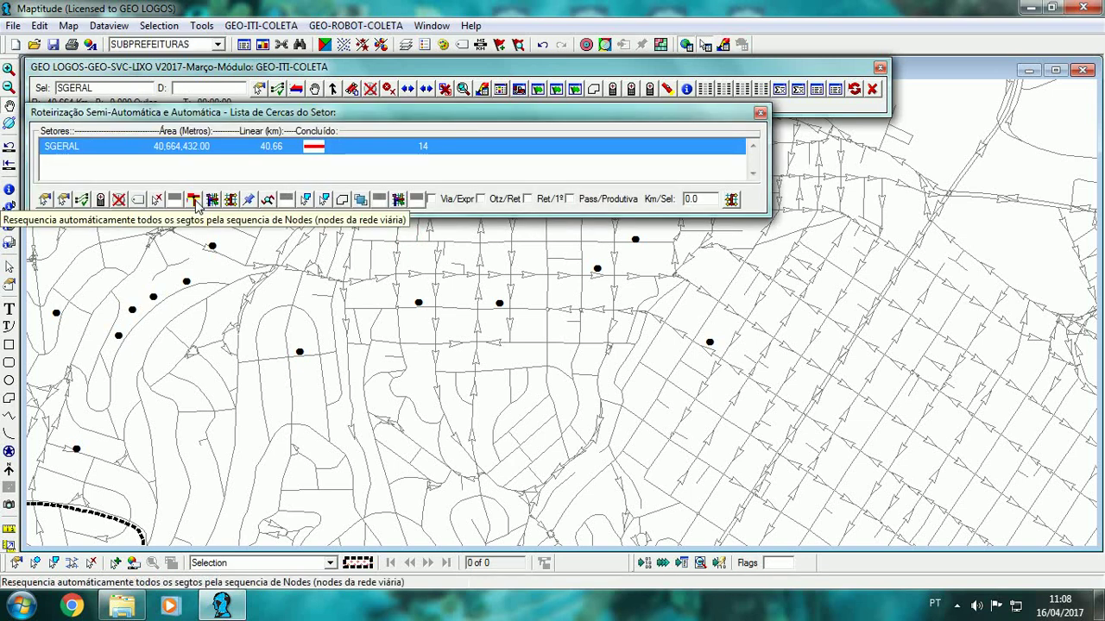
left_click(249, 201)
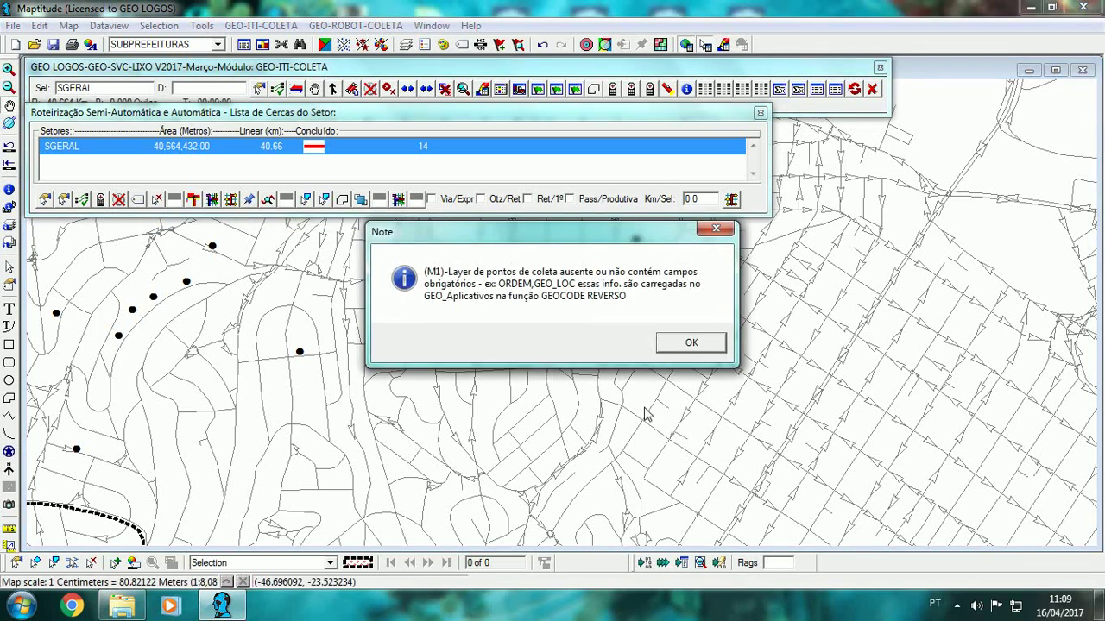
left_click(690, 345)
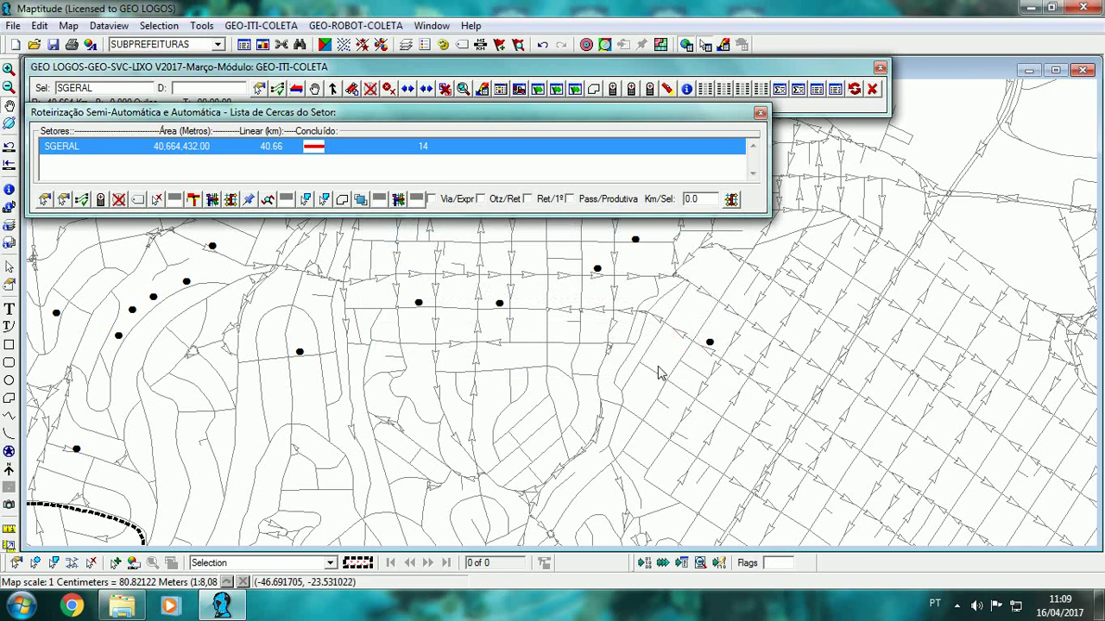
left_click(759, 114)
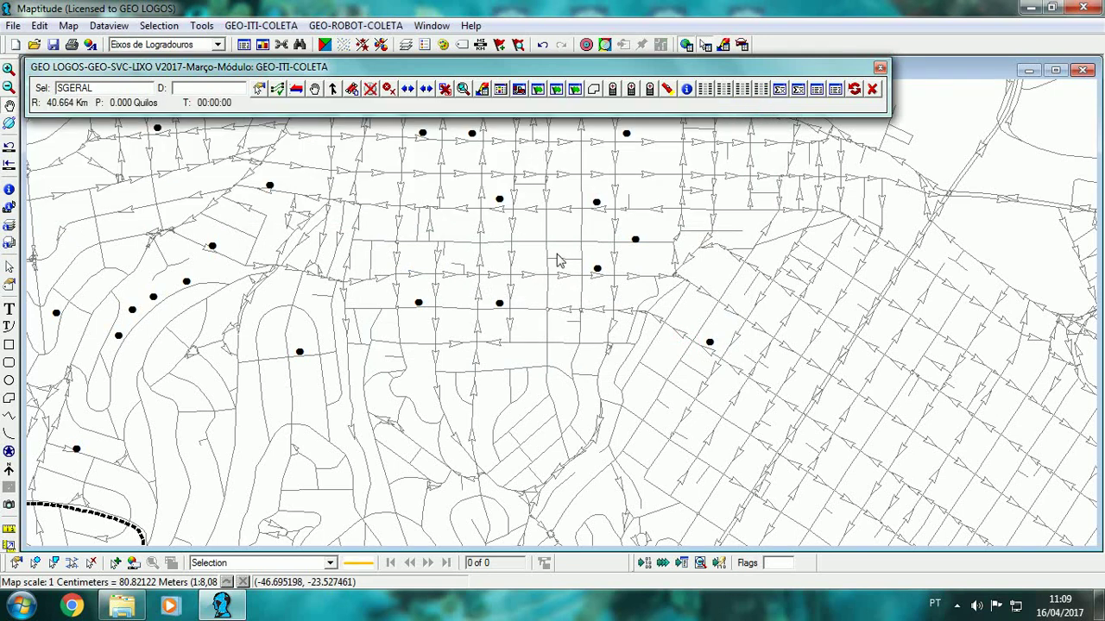
Run the reverse geocode (Geocode Reverso) on the pts_usuário point layer.
left_click(556, 90)
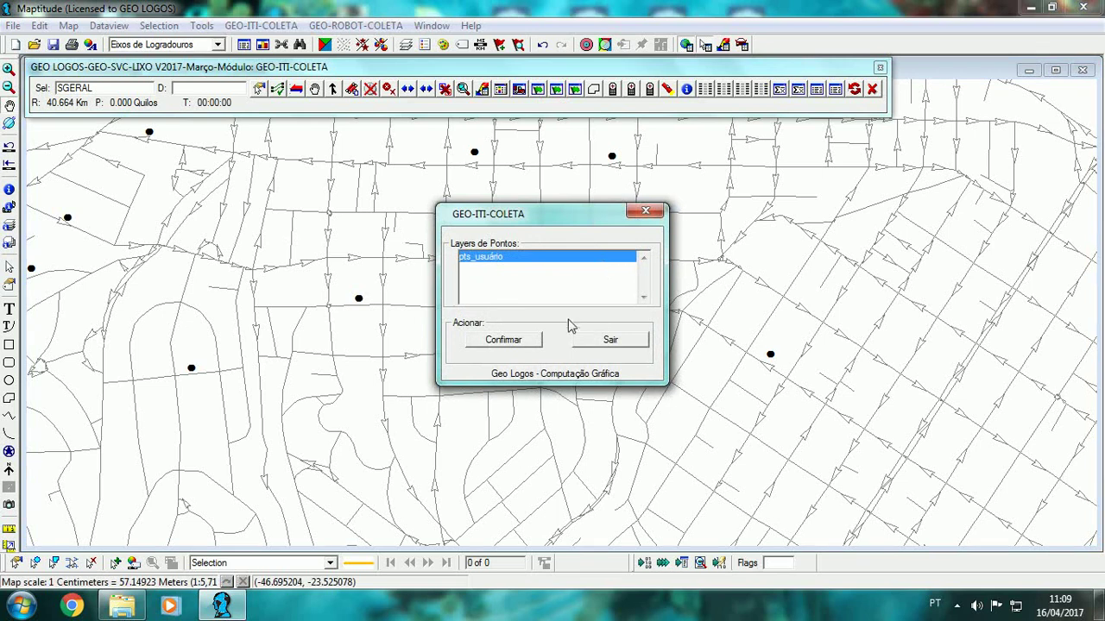
left_click(518, 341)
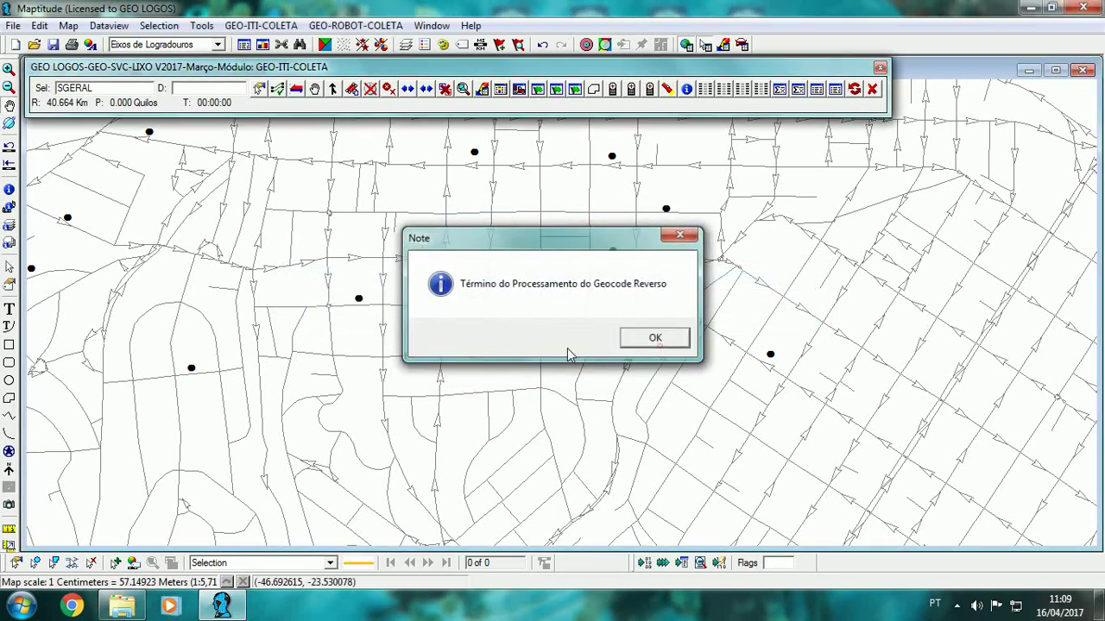
key("Return")
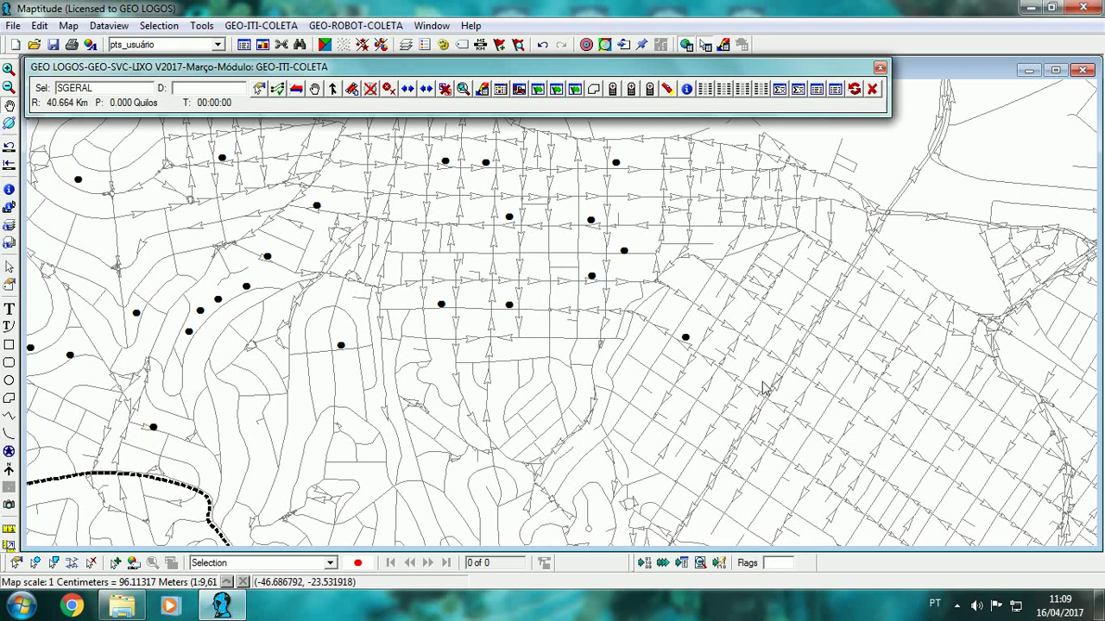
scroll(763, 388, "up", 2)
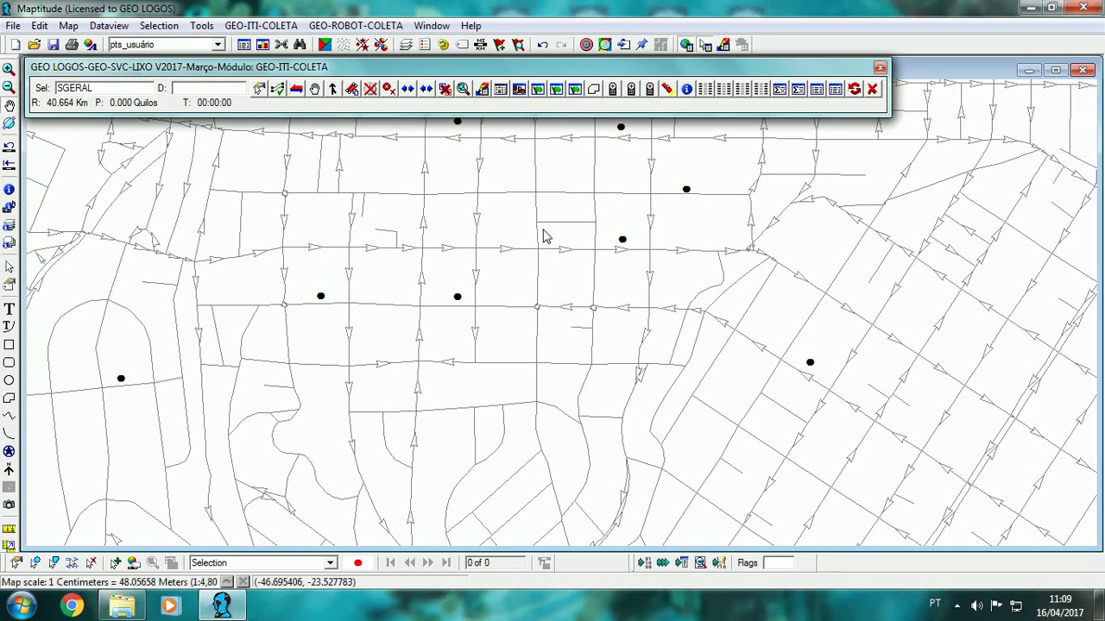
Make Eixos de Logradouros the working layer and open the record of the R Camilo segment beside the collection point.
scroll(543, 231, "down", 2)
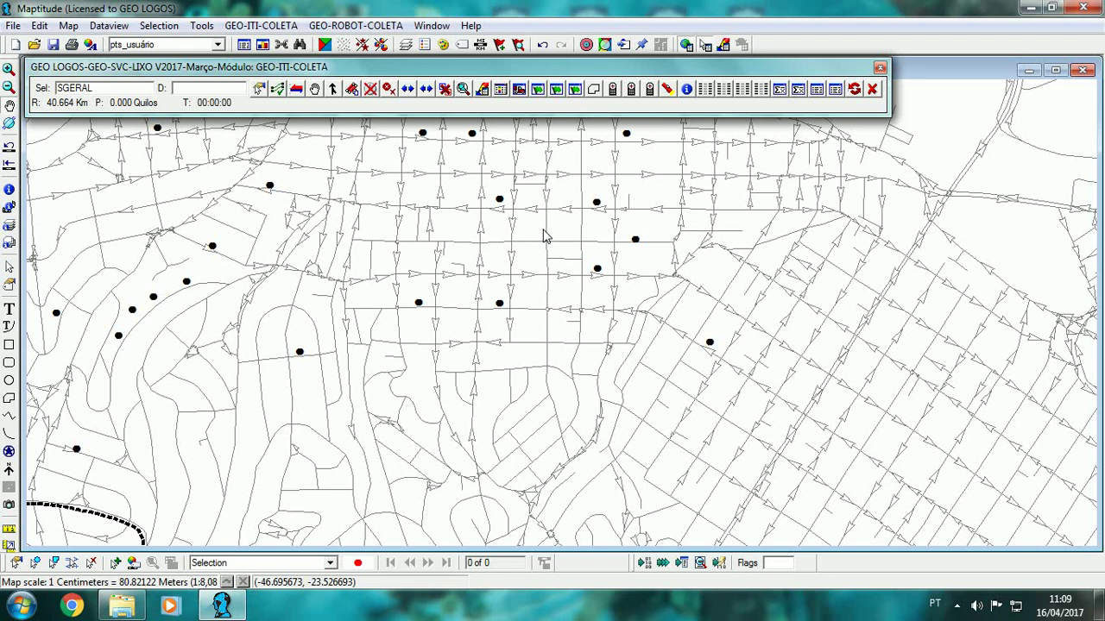
scroll(544, 237, "down", 1)
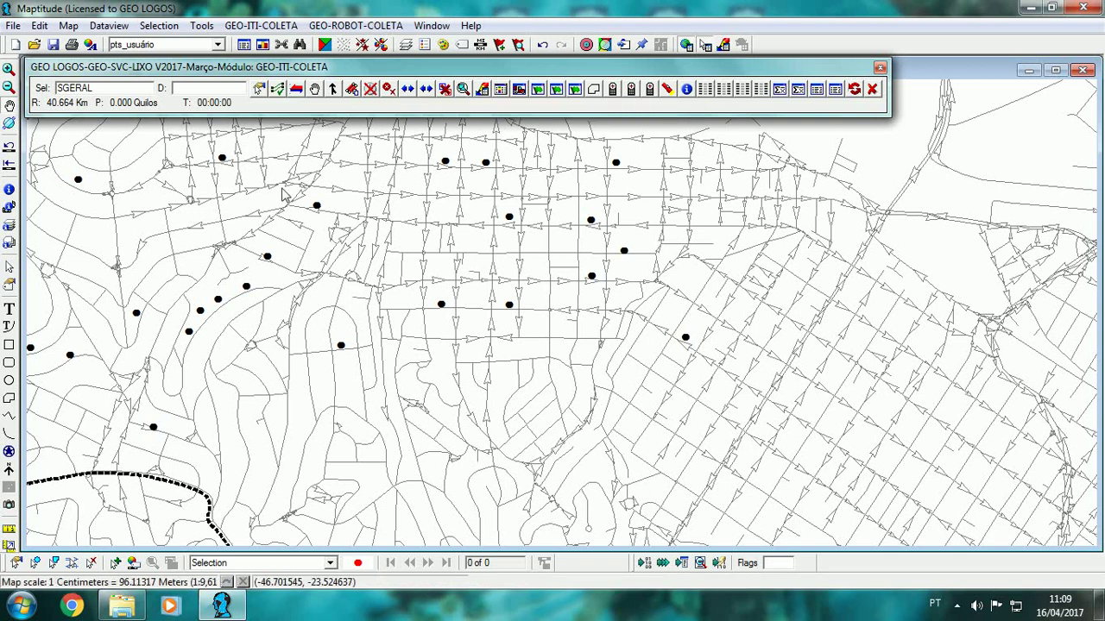
left_click_drag(152, 67, 158, 83)
left_click(218, 44)
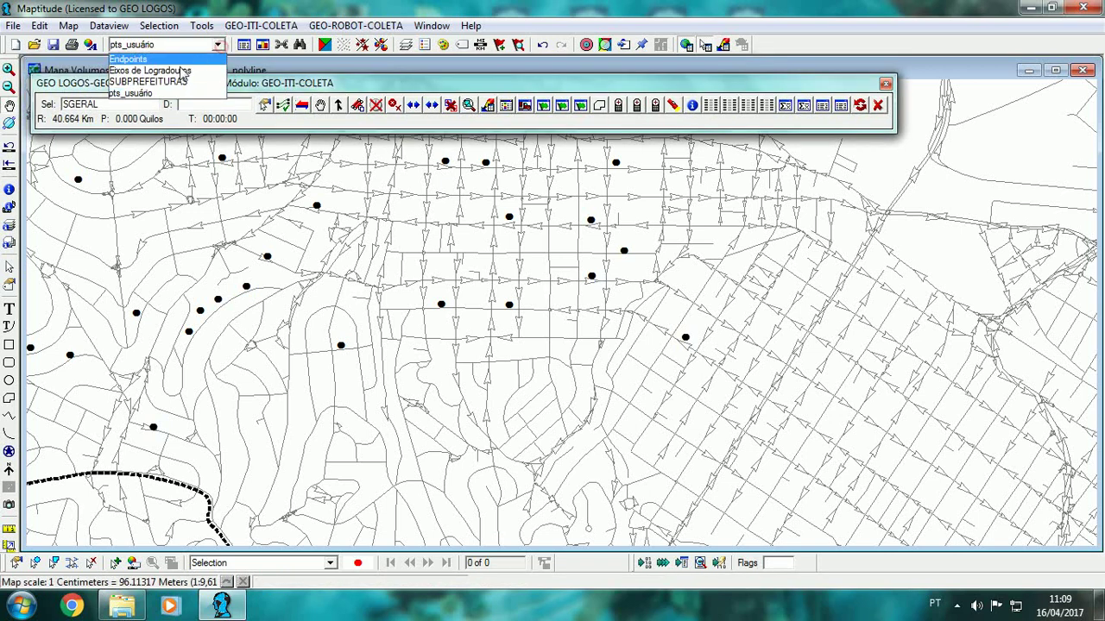
left_click(139, 68)
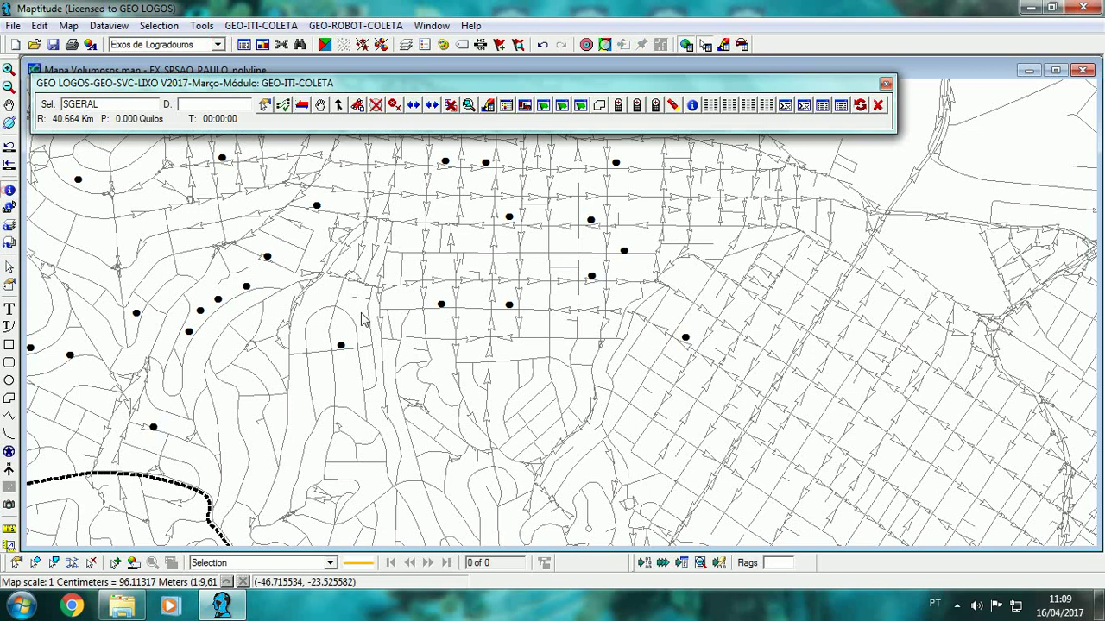
key("ctrl+i")
left_click(506, 312)
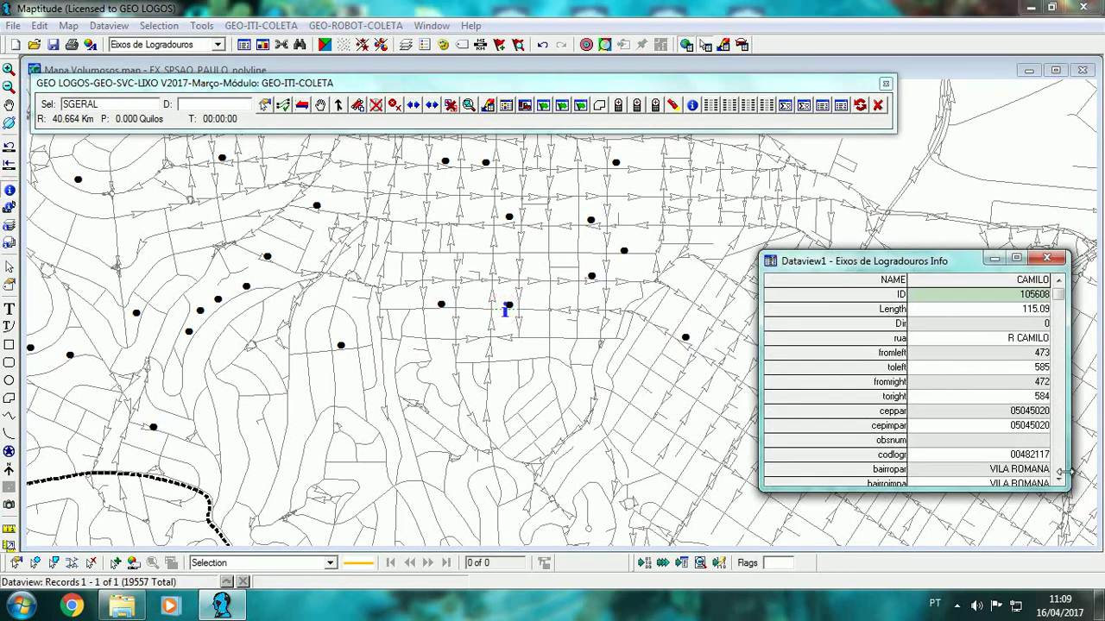
Look through the R Camilo segment's attribute fields down to OBS1, OBS2 and CERCA, and close the record.
left_click(1063, 475)
left_click(1063, 474)
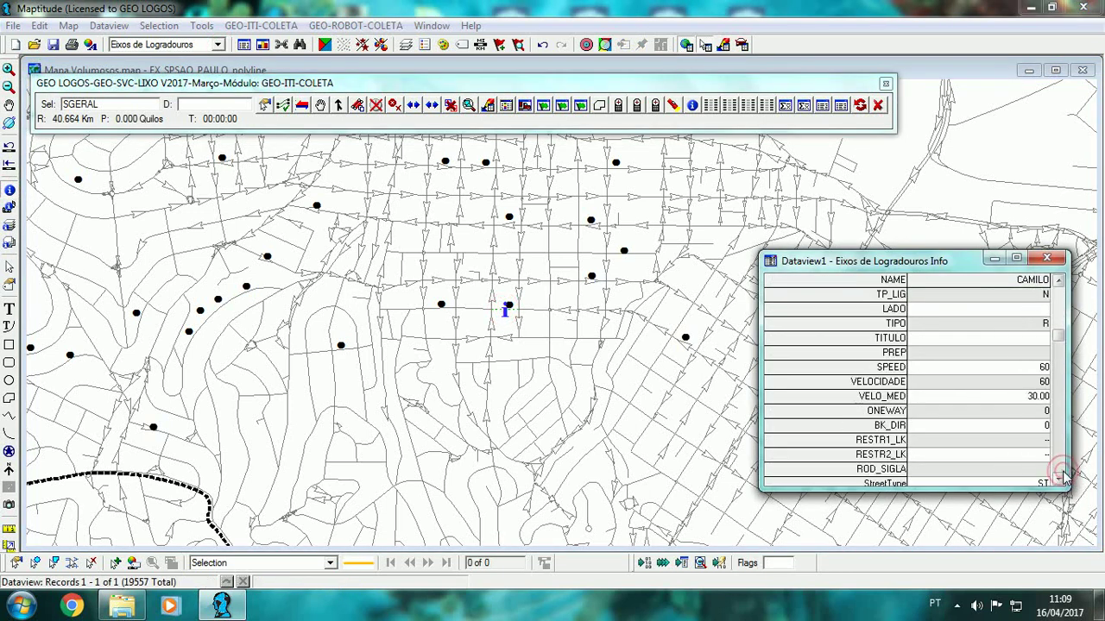
left_click(1063, 475)
left_click(1063, 476)
left_click(1063, 476)
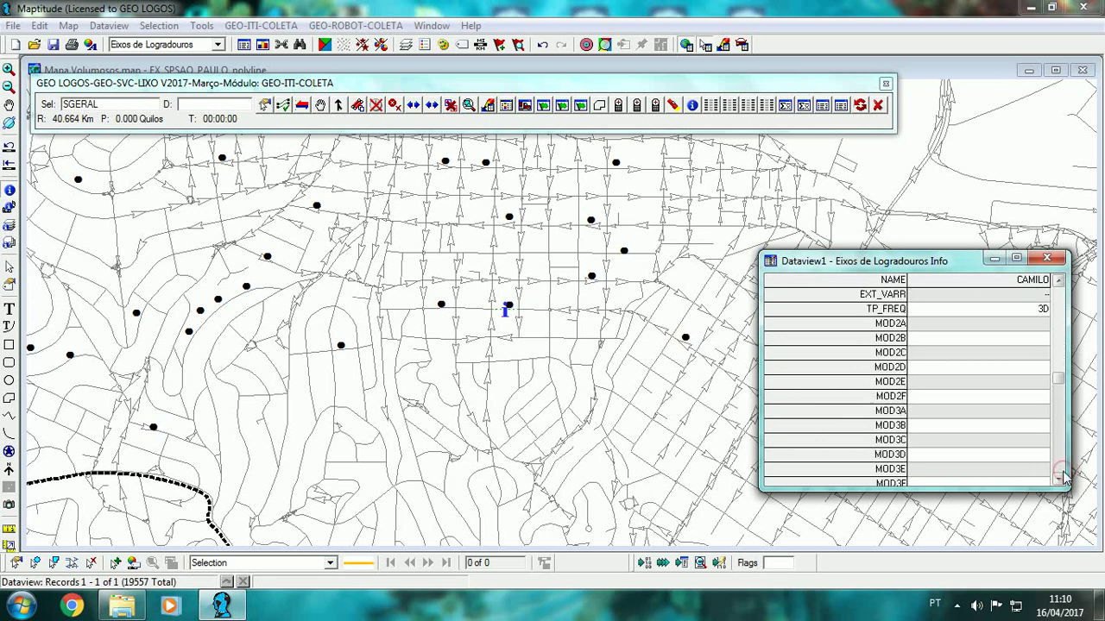
left_click(1063, 477)
left_click(1063, 476)
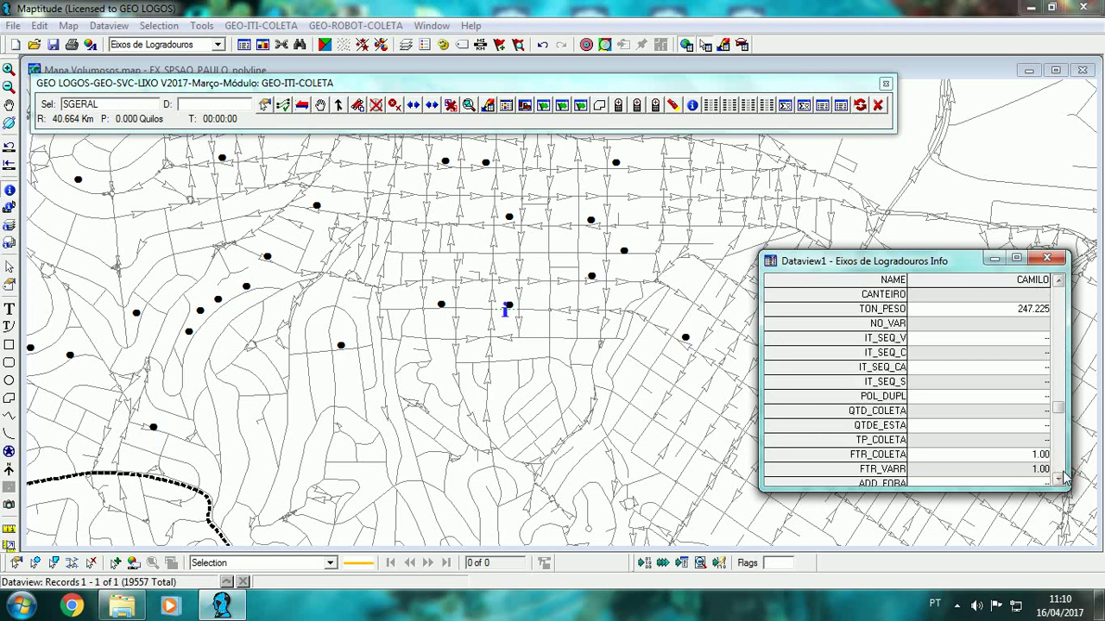
left_click(1063, 476)
left_click(1063, 477)
left_click(1063, 477)
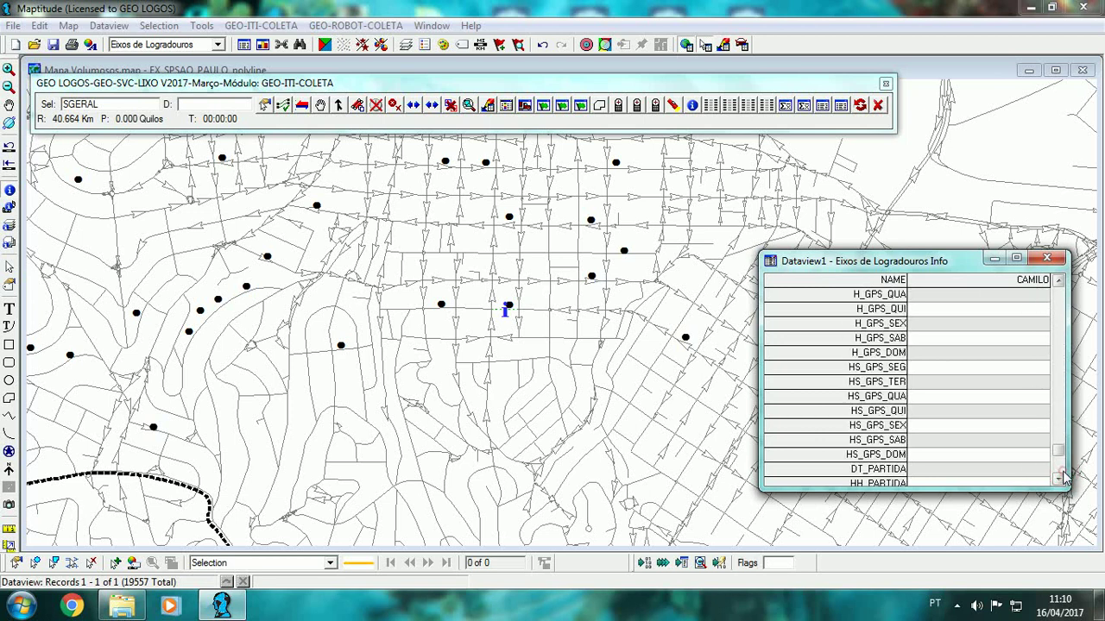
left_click(1063, 476)
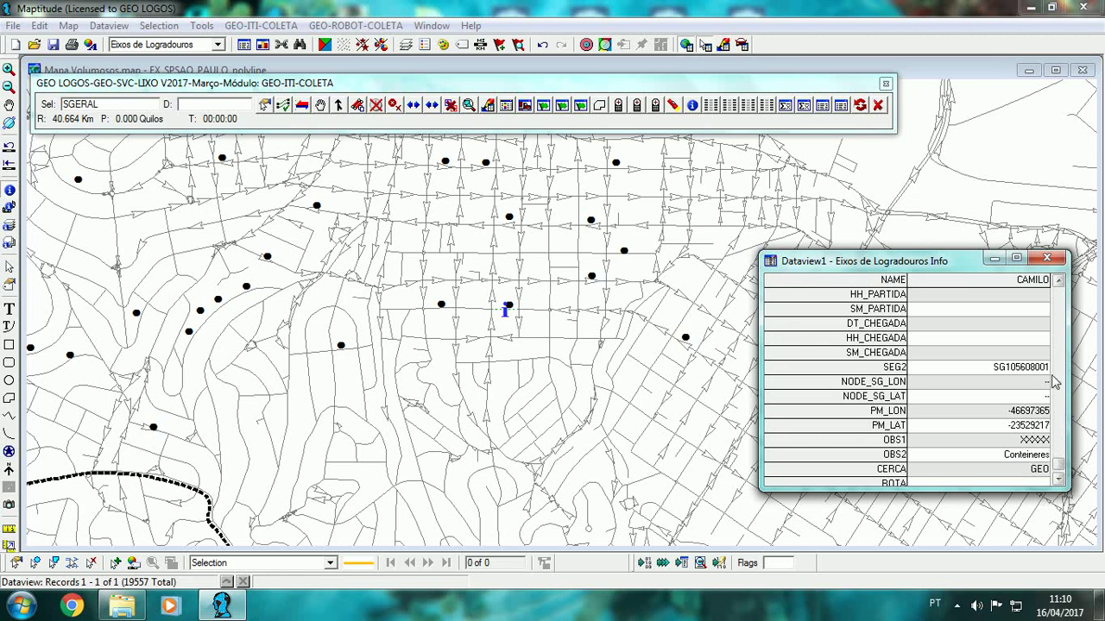
scroll(1059, 284, "up", 3)
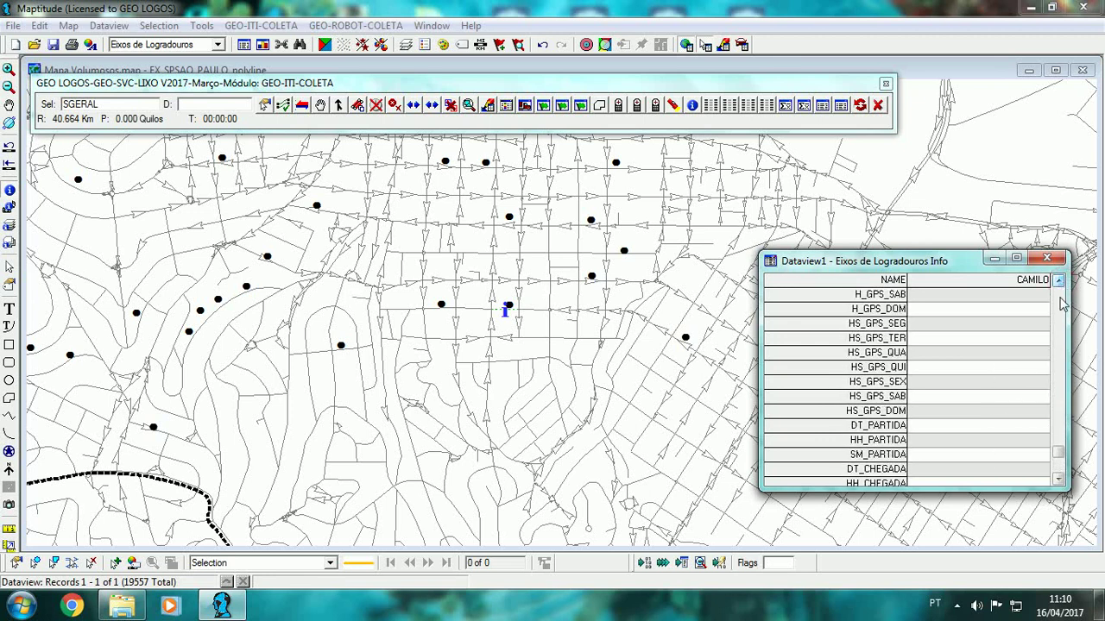
left_click(1046, 258)
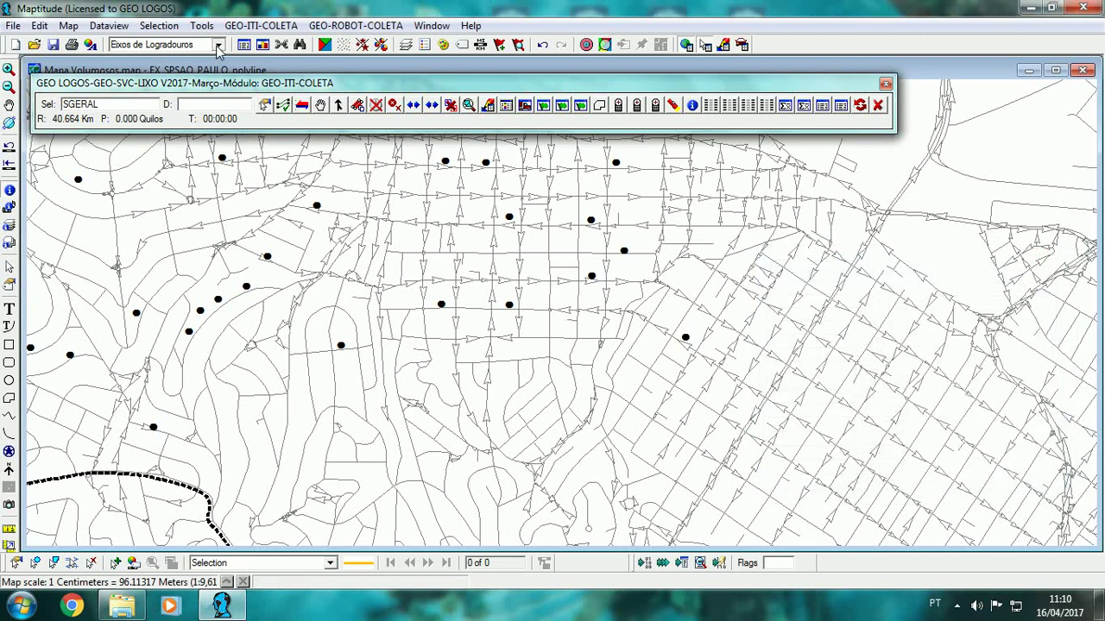
Make pts_usuário the working layer and open the record of the collection point beside the R Camilo segment.
left_click(218, 45)
left_click(207, 76)
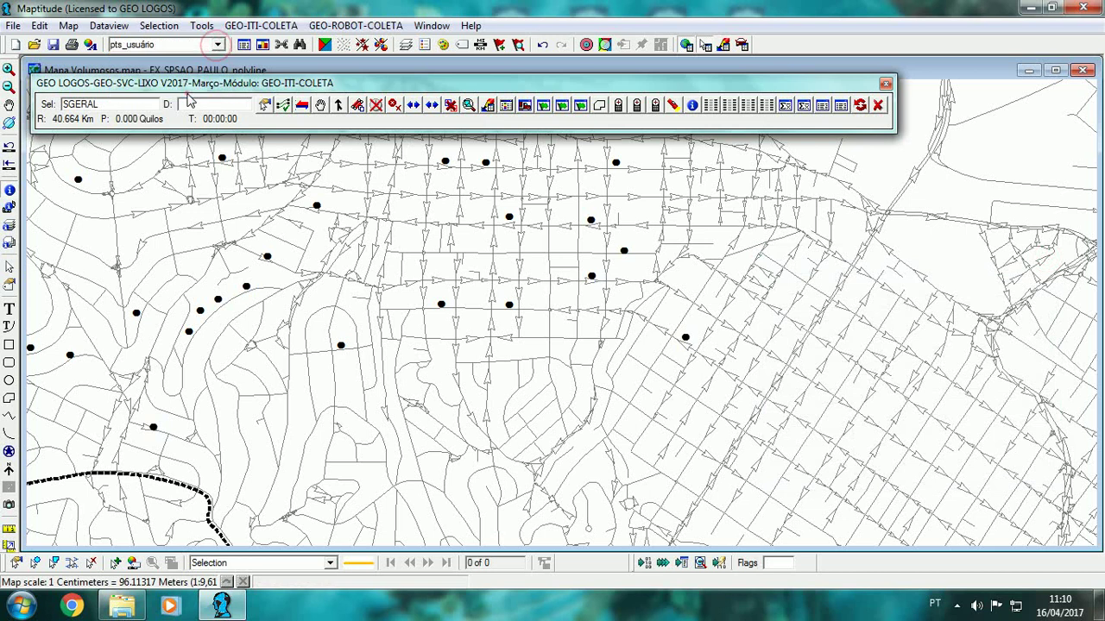
left_click(9, 191)
left_click(509, 303)
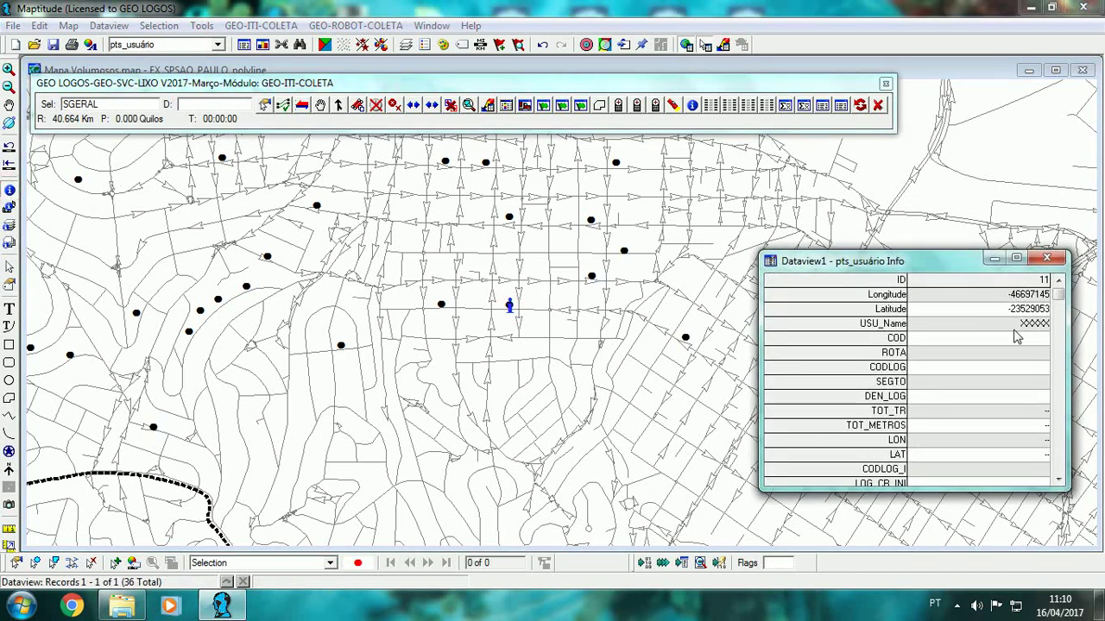
Examine the point's reverse geocode fields, from GEO_SEG_VIA to GEO_APR_DIR and especially GEO_LOC, and close the record.
left_click_drag(1060, 296, 1063, 493)
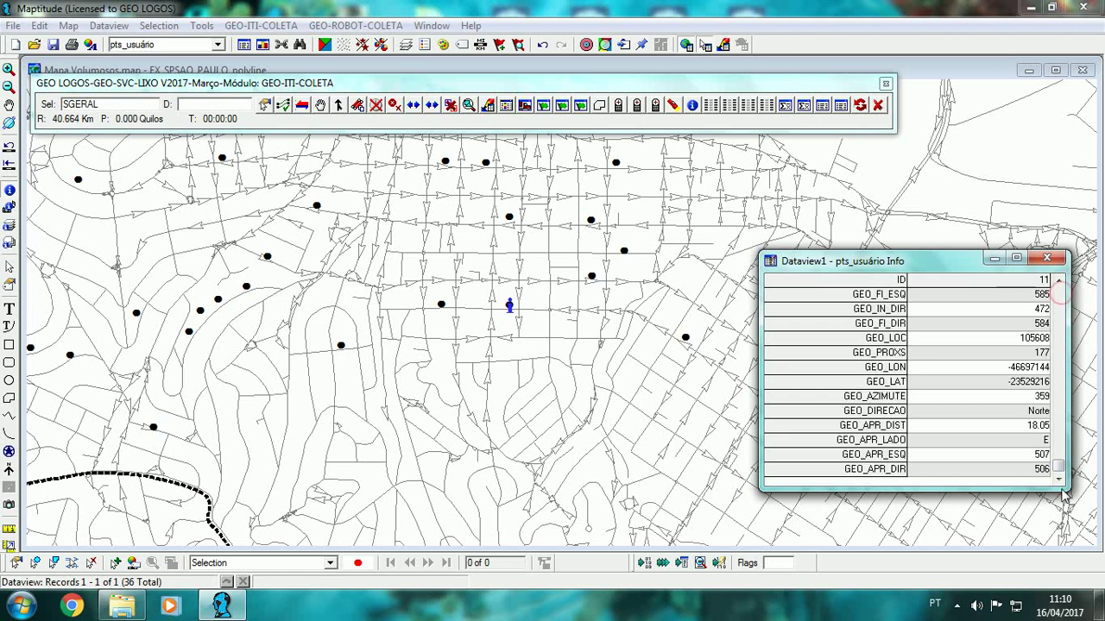
left_click(1060, 280)
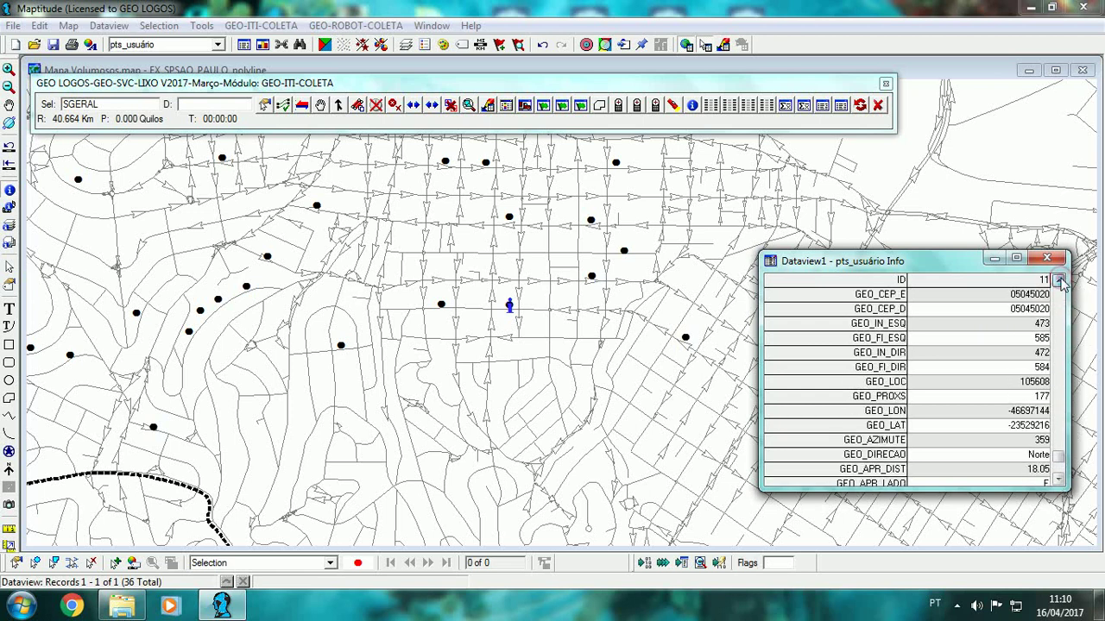
double_click(1060, 280)
left_click(1060, 281)
left_click(1059, 280)
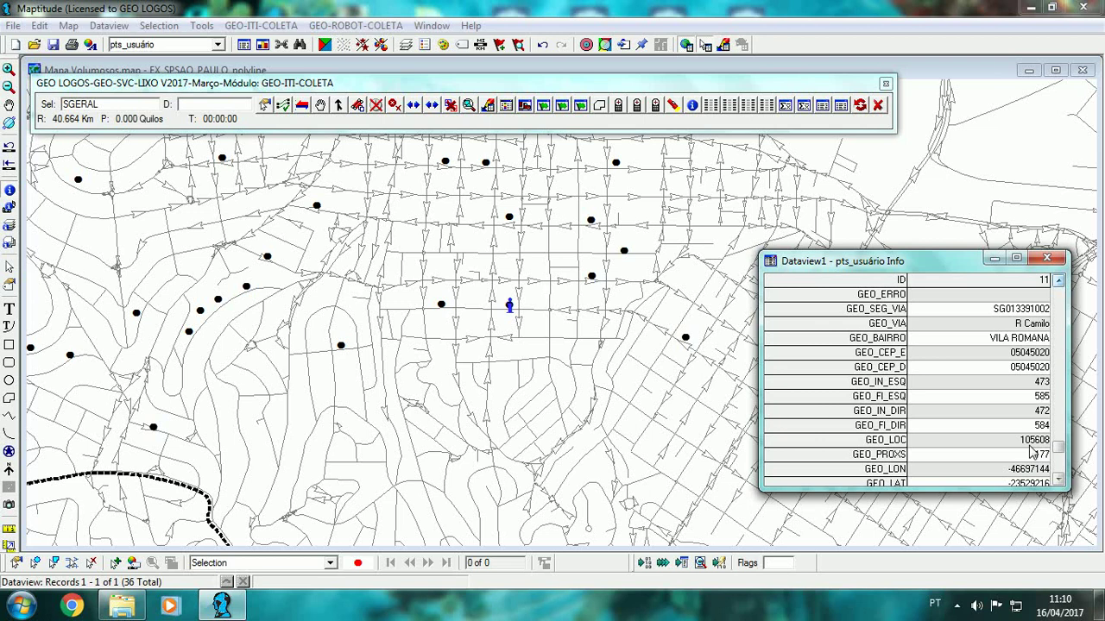
left_click_drag(1063, 455, 1062, 288)
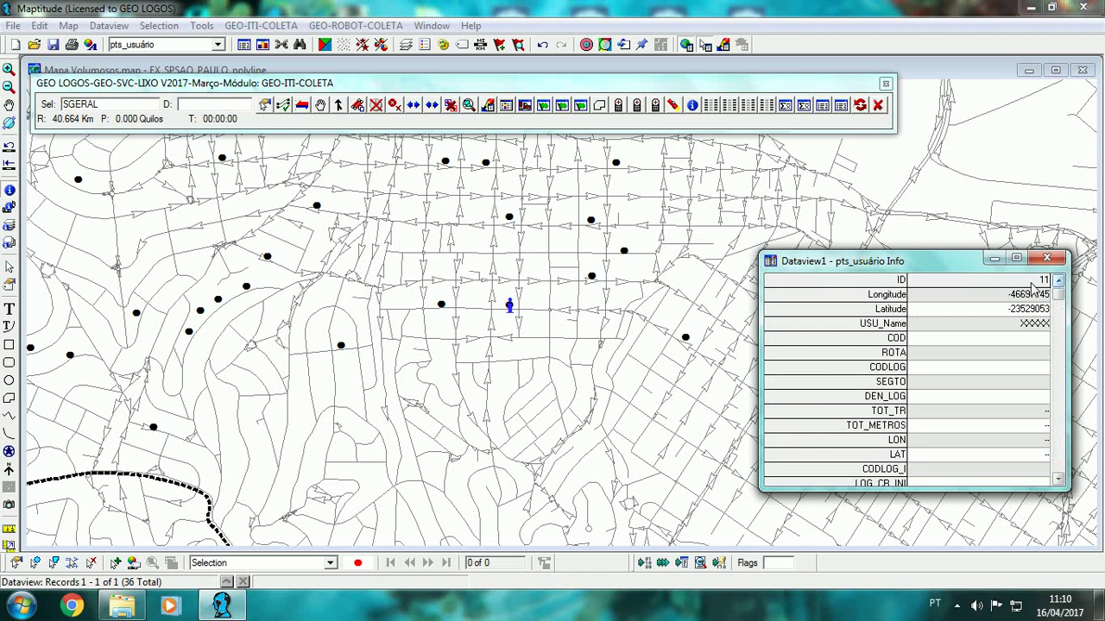
left_click_drag(1059, 351, 1066, 466)
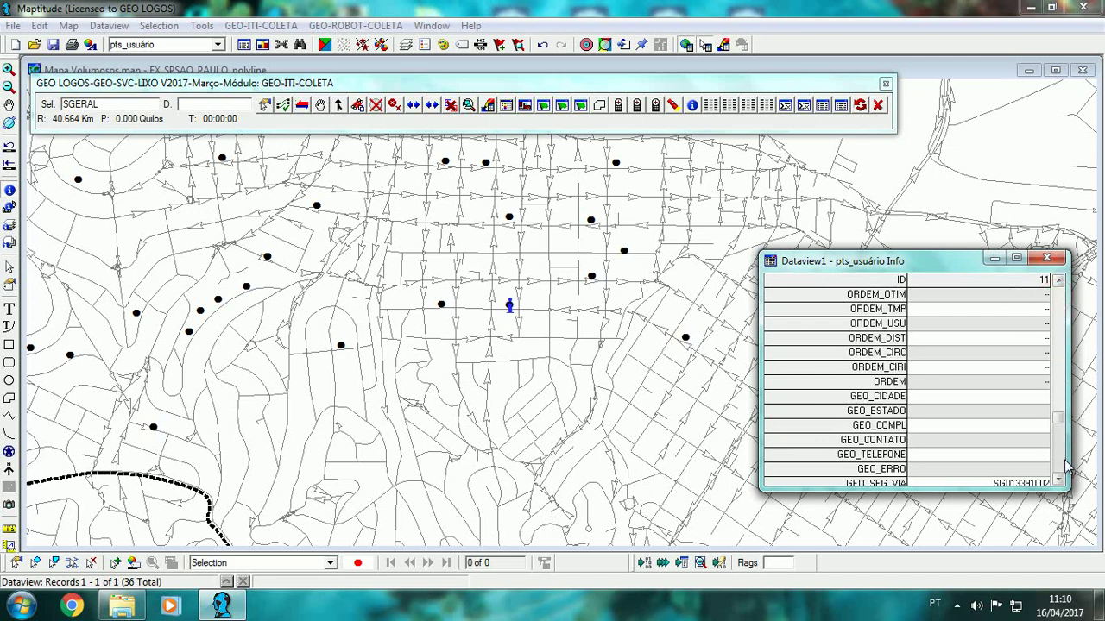
left_click(1067, 466)
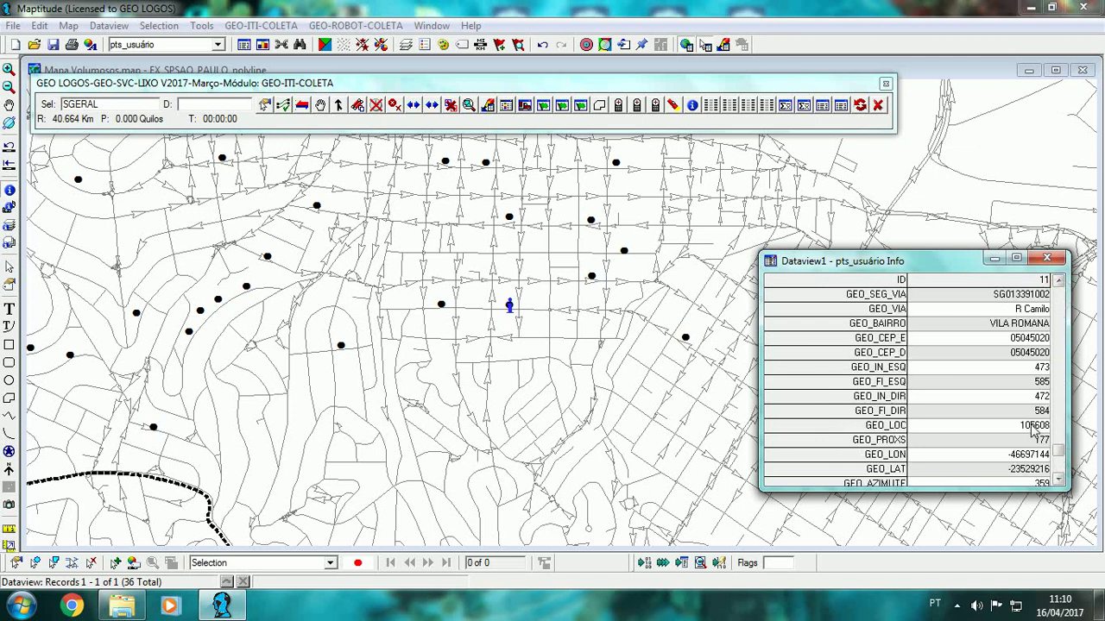
left_click(1035, 429)
left_click(1046, 258)
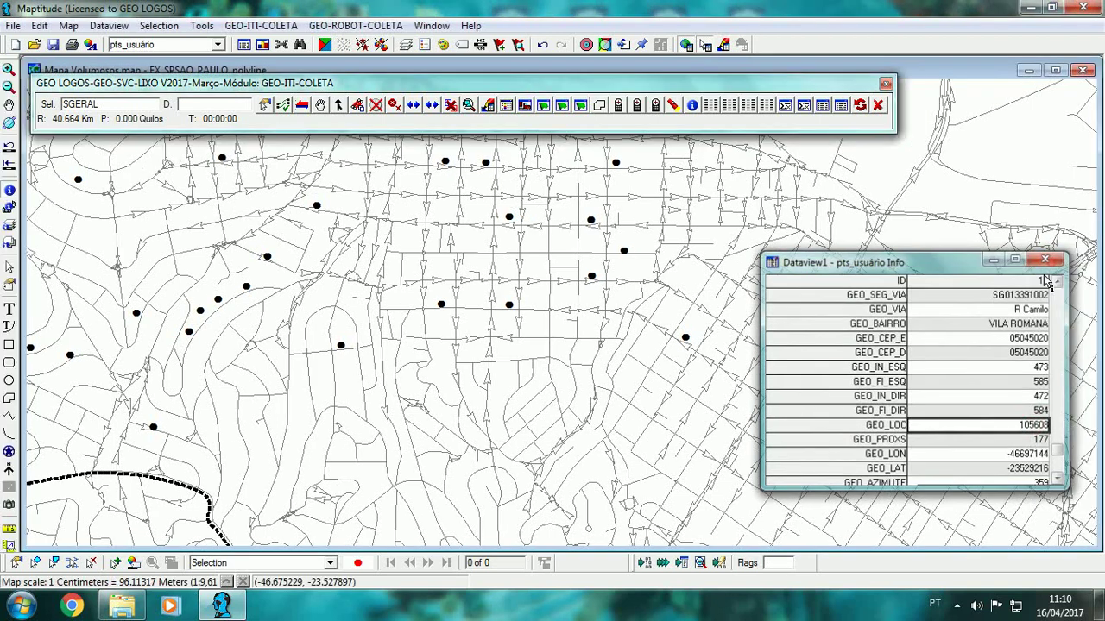
Check the R Camilo segment's ID in Eixos de Logradouros against the point's GEO_LOC value, and close the record.
left_click(218, 45)
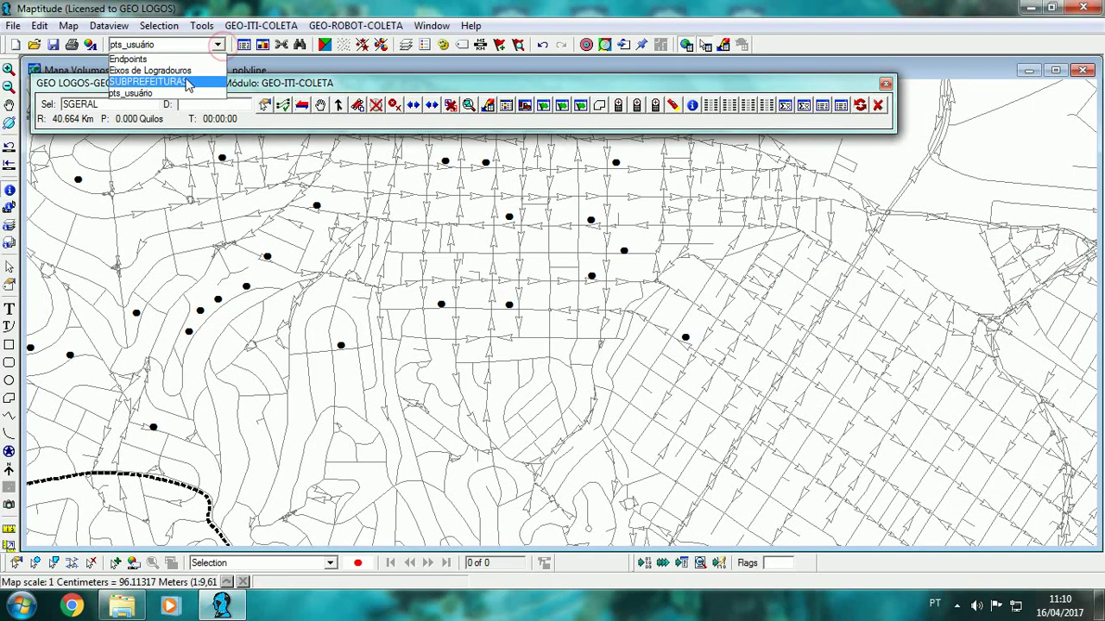
left_click(164, 70)
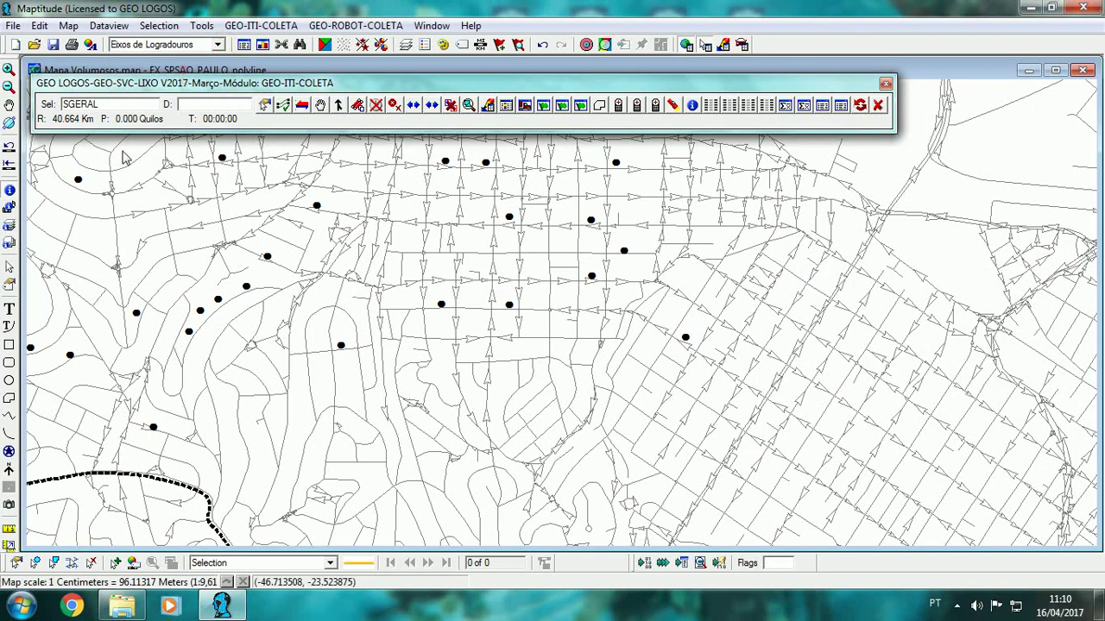
left_click(505, 309)
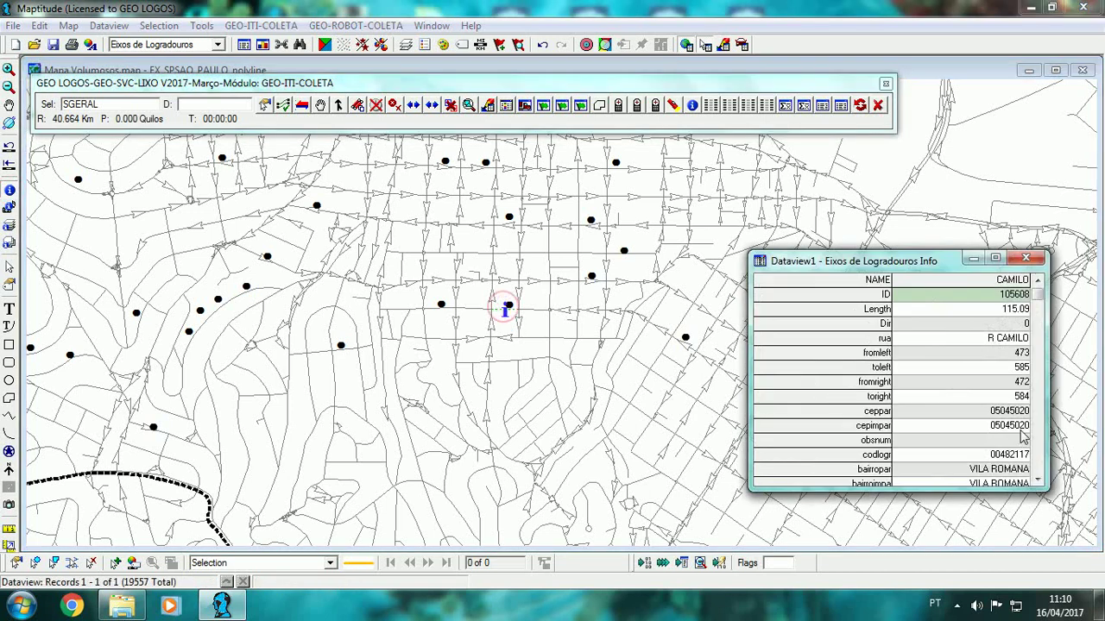
left_click(1008, 298)
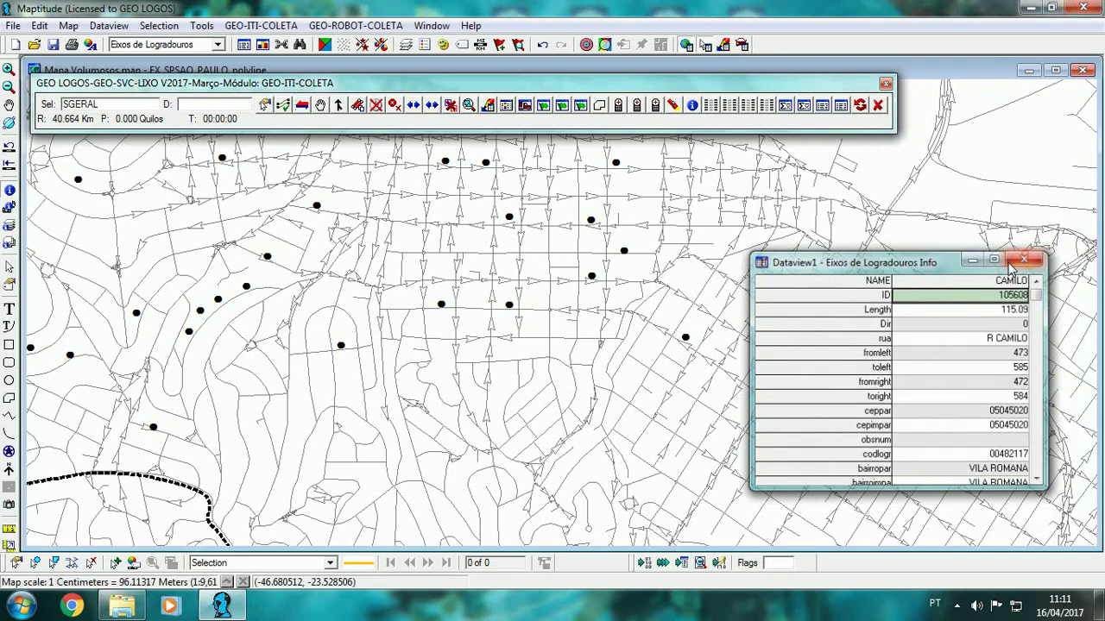
left_click(1025, 258)
Mark the street segments nearest to the pts_usuário points for the SGERAL sector from the semi-automatic and automatic routing list.
left_click(9, 104)
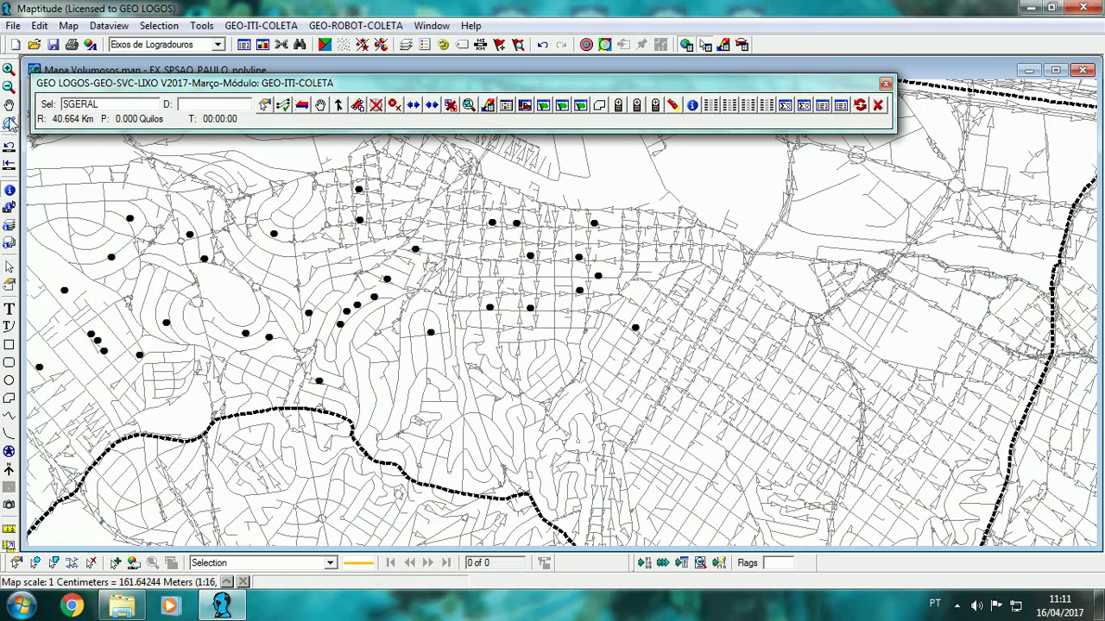
left_click_drag(260, 234, 468, 268)
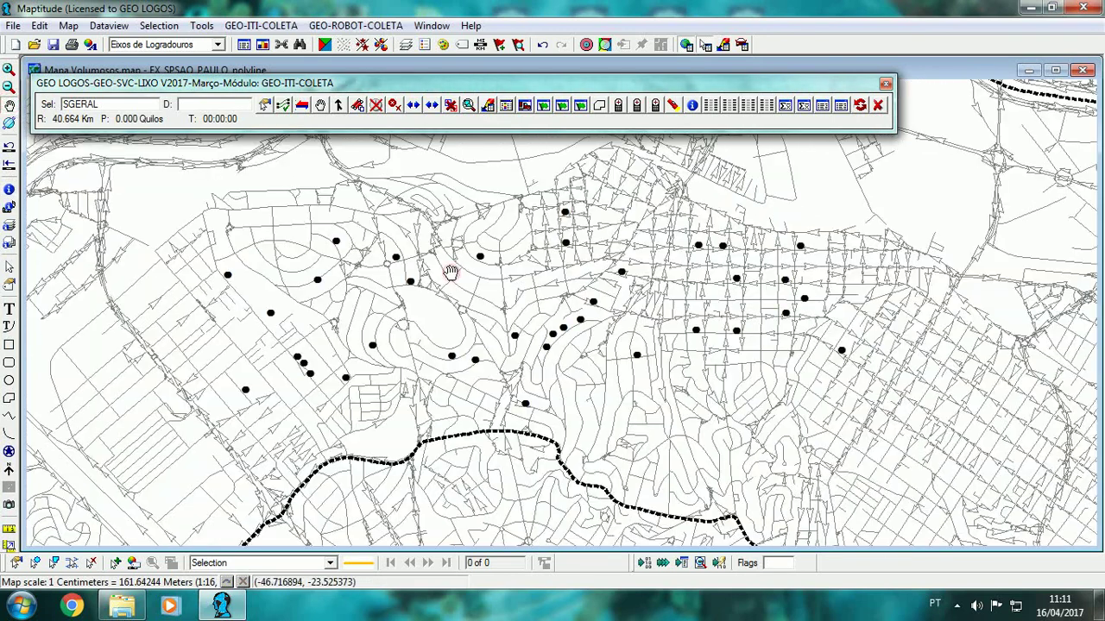
left_click_drag(723, 315, 654, 308)
scroll(654, 309, "up", 1)
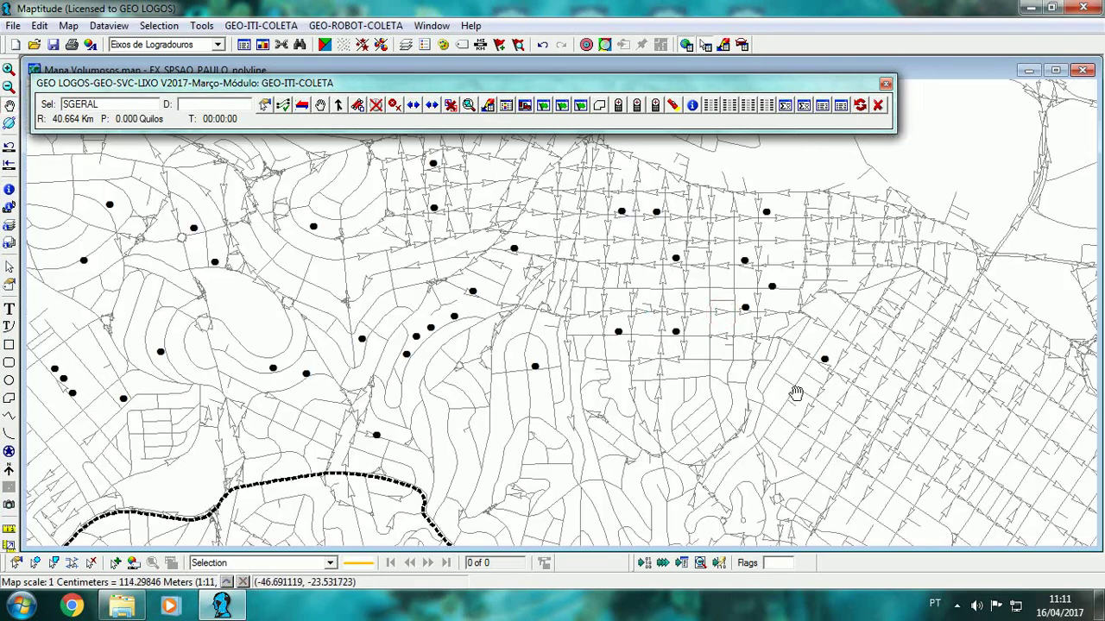
left_click(523, 104)
left_click(248, 200)
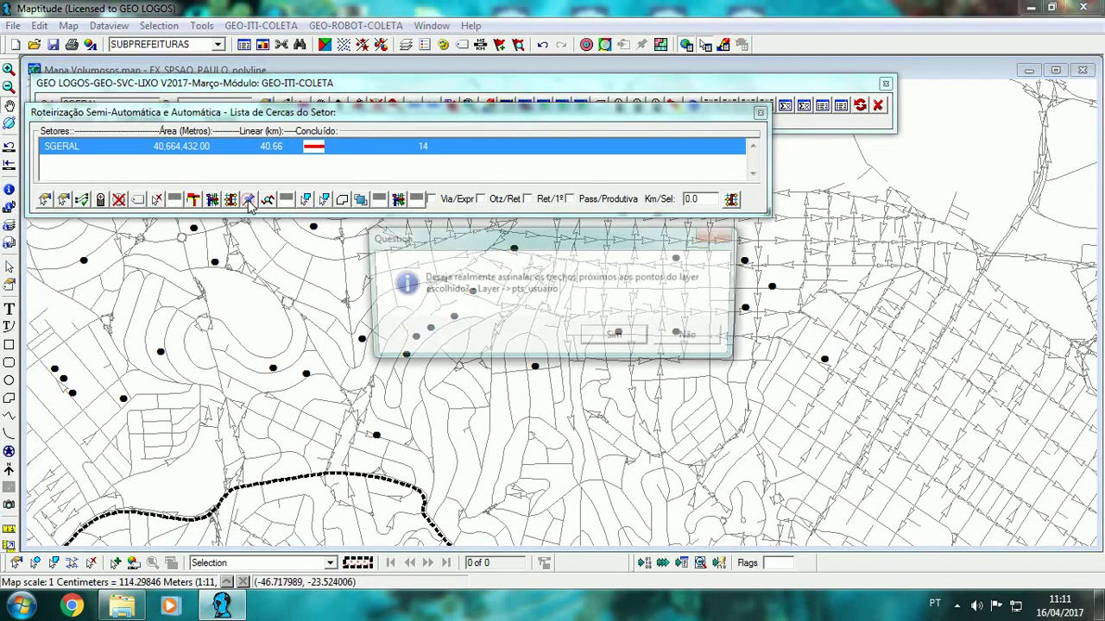
left_click(620, 241)
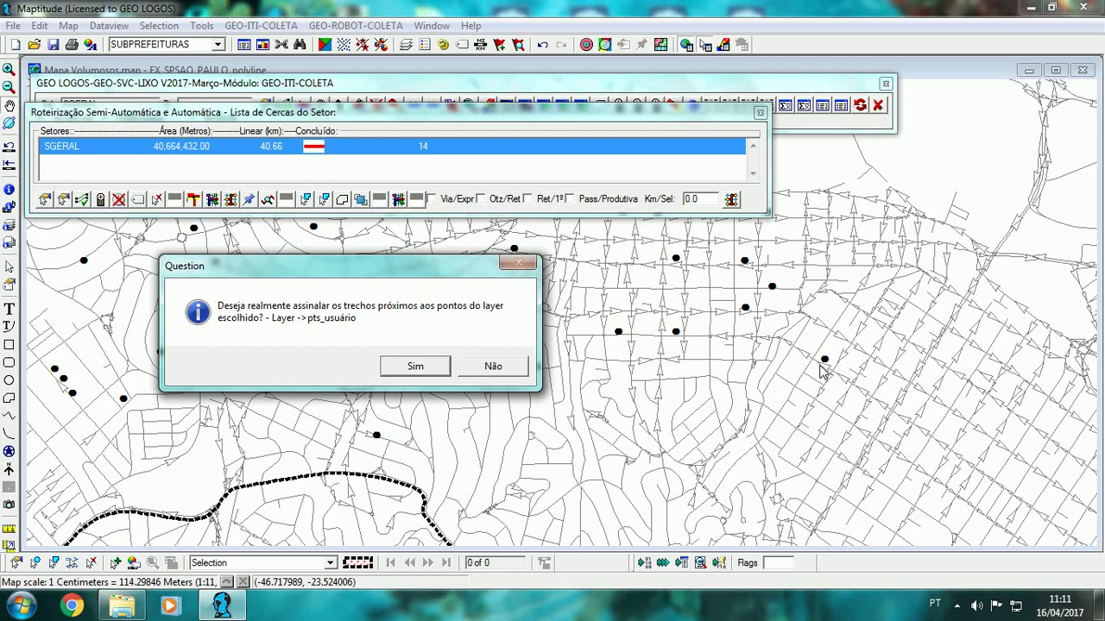
left_click(425, 366)
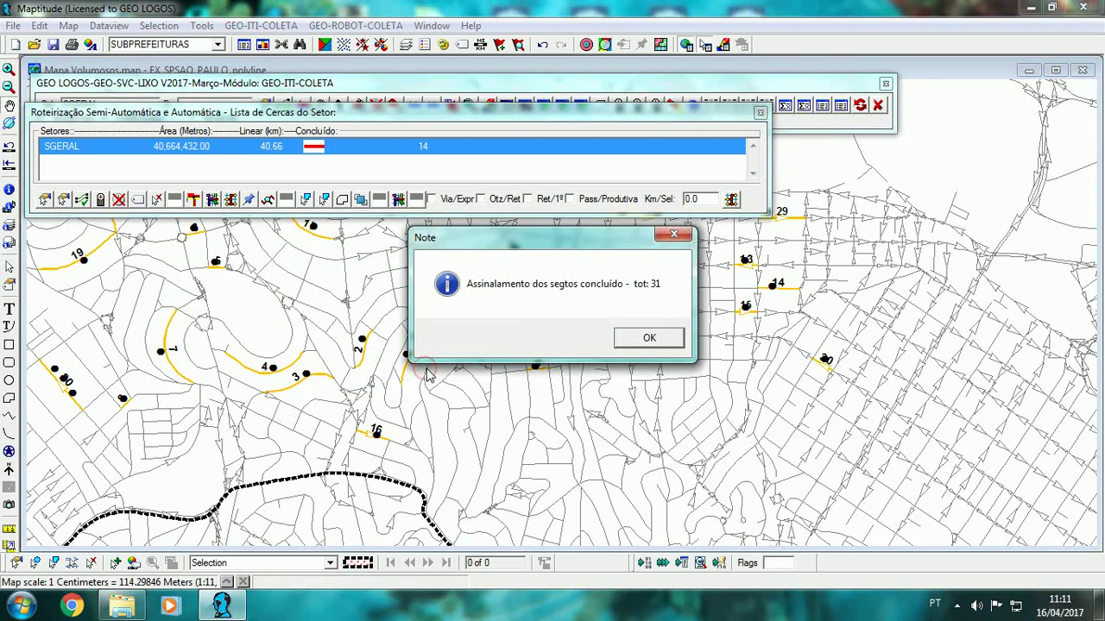
left_click(649, 339)
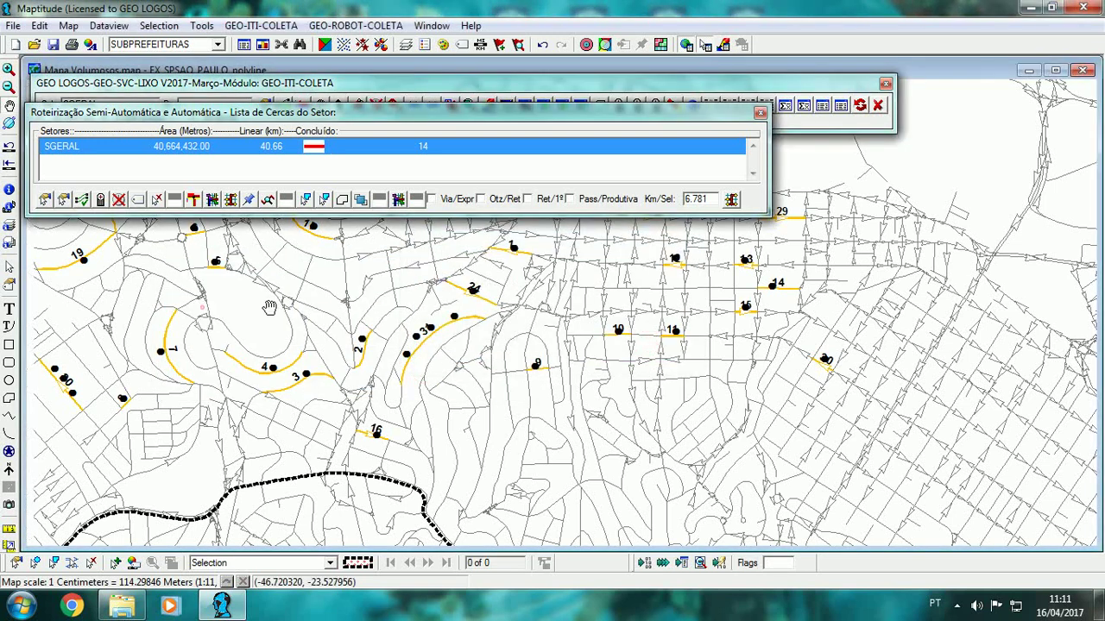
Examine the sequence numbers of the marked street segments against the collection points, especially where segment 1 lies.
scroll(342, 311, "up", 1)
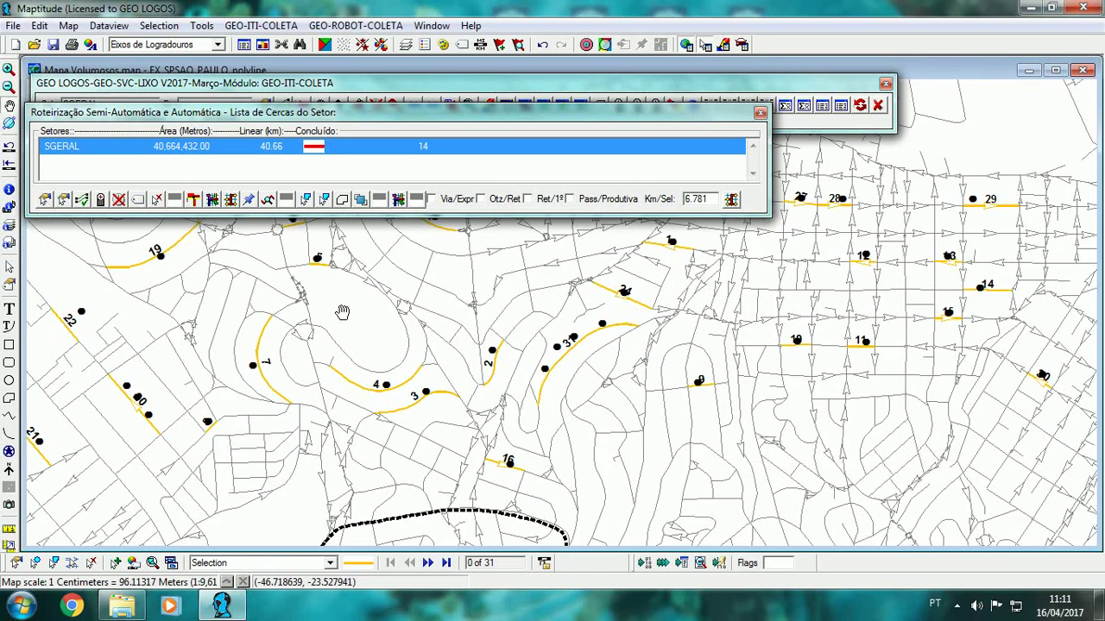
left_click_drag(342, 310, 570, 376)
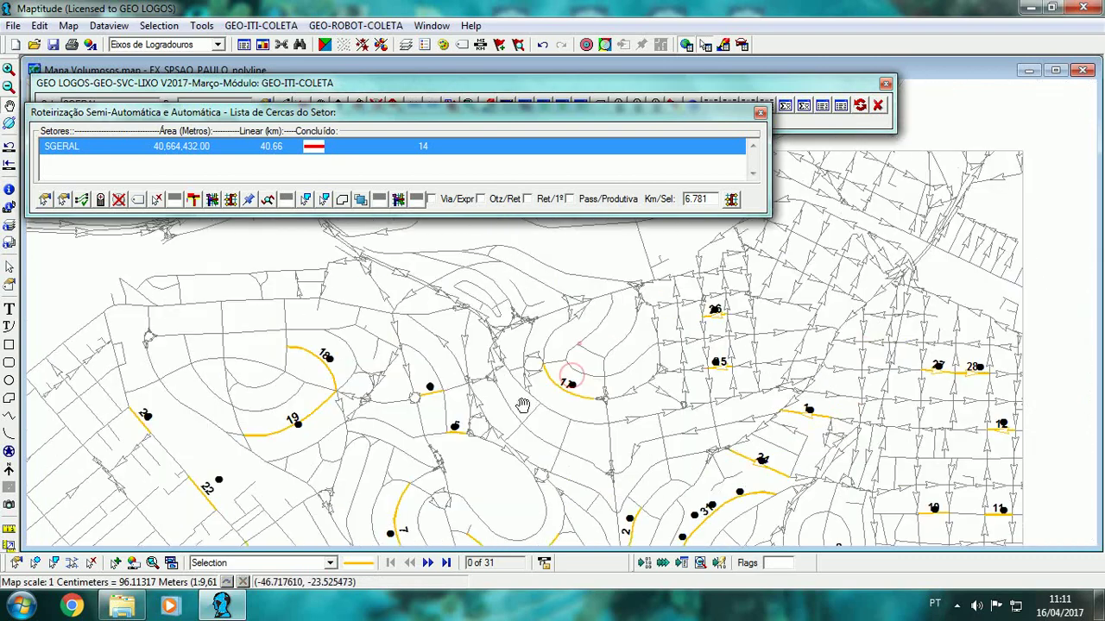
scroll(555, 397, "up", 2)
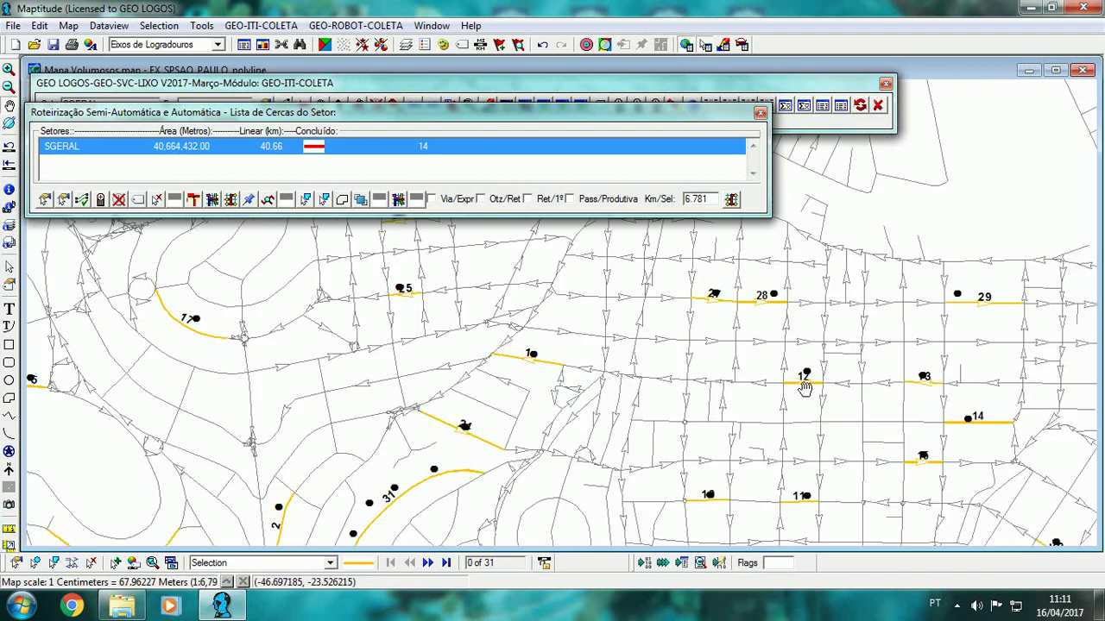
scroll(526, 419, "up", 3)
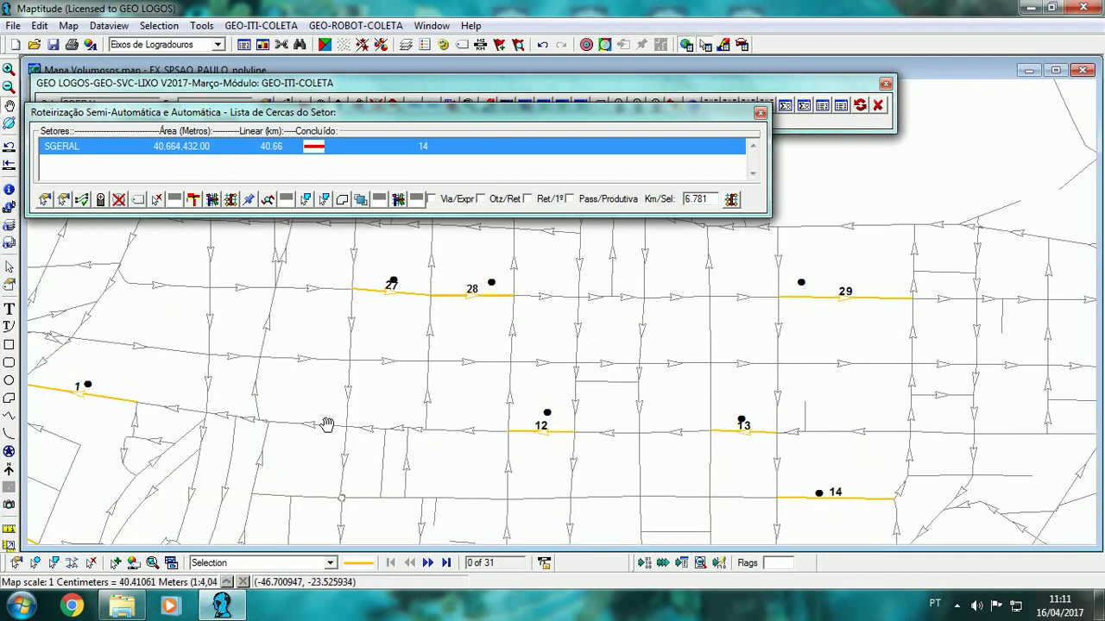
left_click_drag(328, 424, 439, 371)
scroll(535, 326, "down", 4)
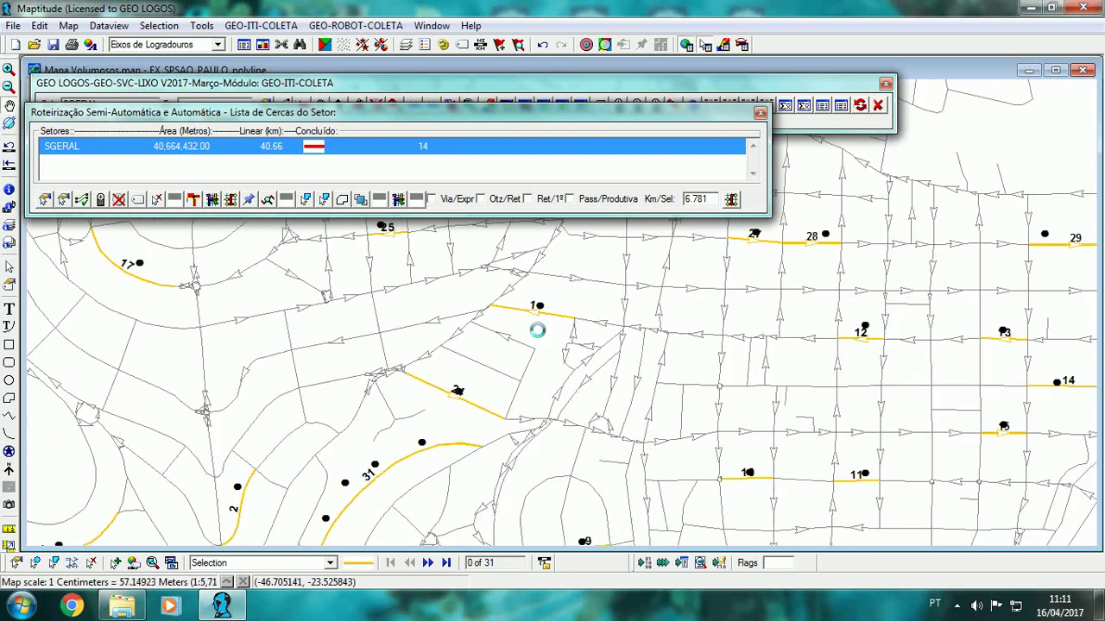
scroll(536, 330, "down", 3)
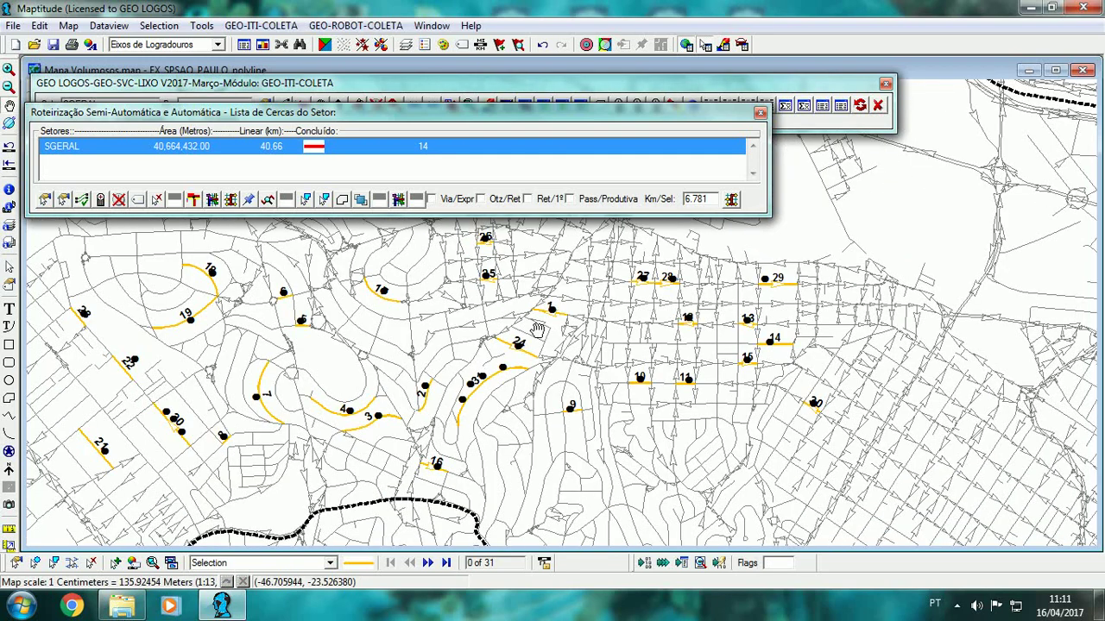
scroll(536, 329, "up", 4)
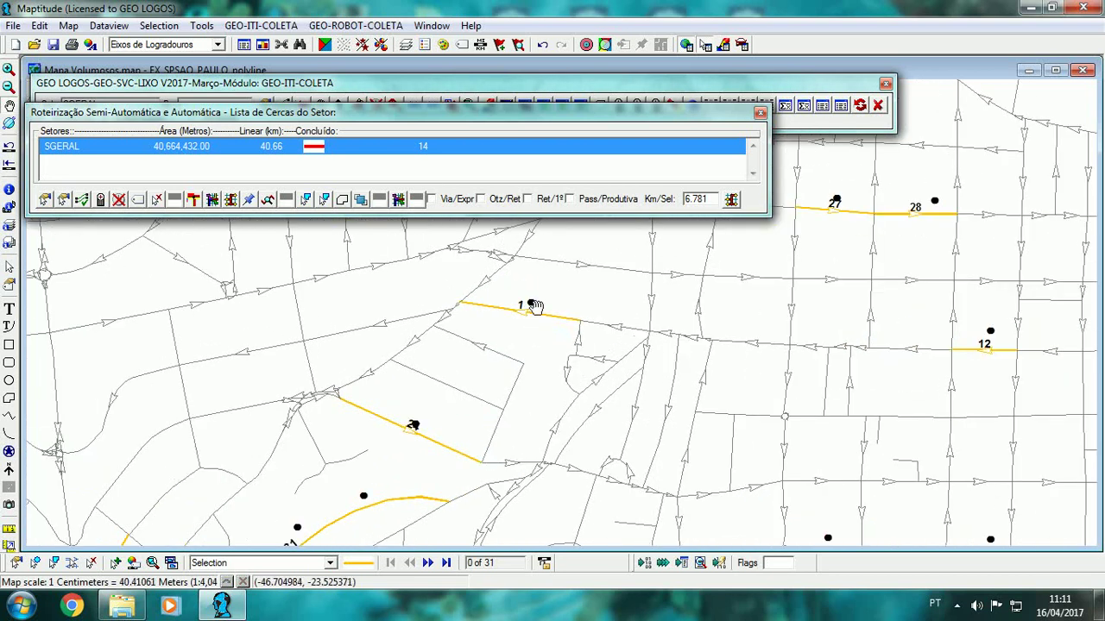
scroll(535, 330, "down", 3)
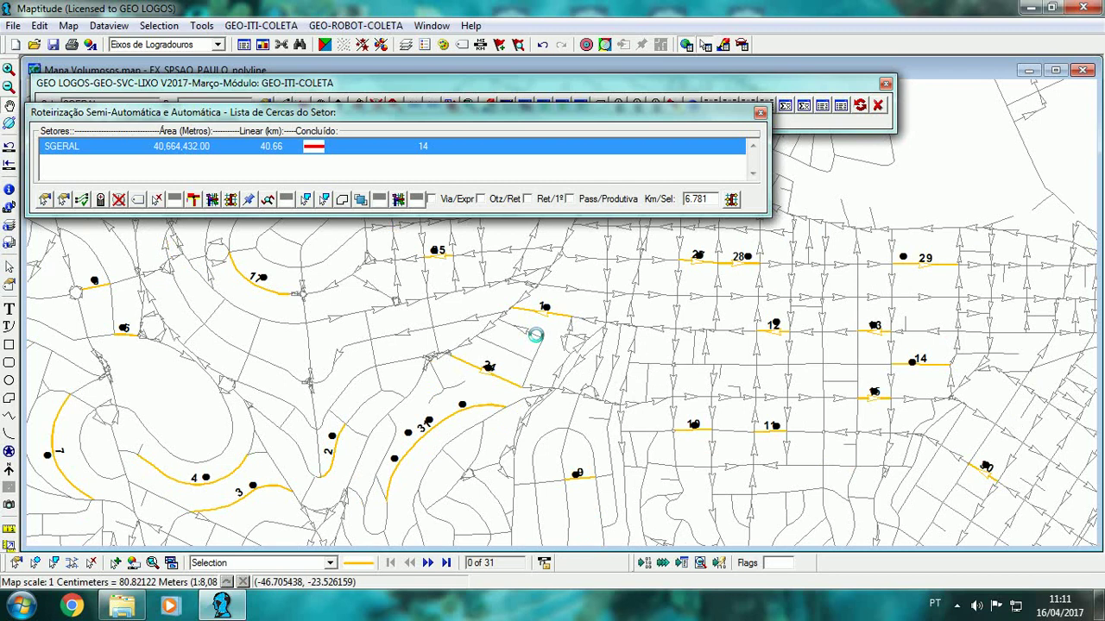
scroll(535, 336, "down", 1)
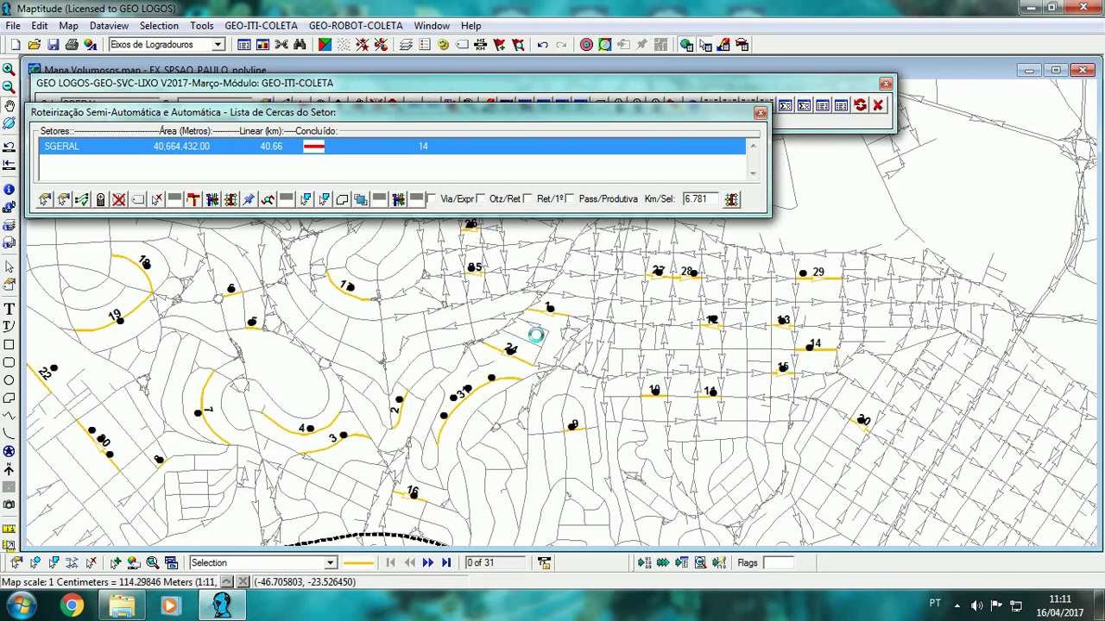
Clear all the marked street segments of the SGERAL sector and move the sector list off the mapped points.
left_click(157, 200)
left_click(526, 324)
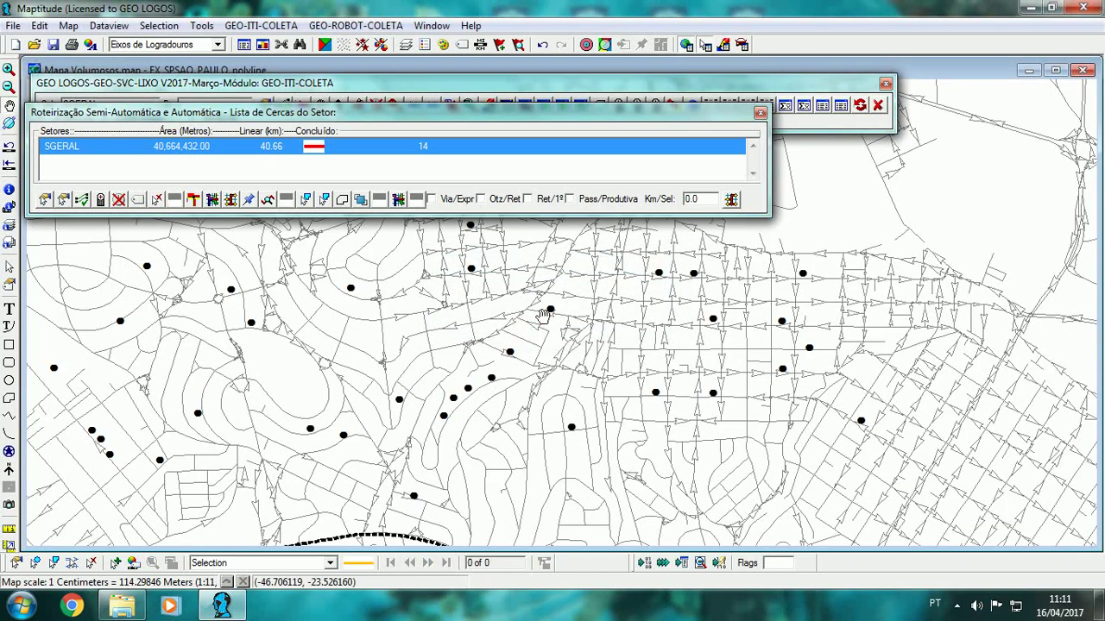
left_click_drag(604, 112, 616, 74)
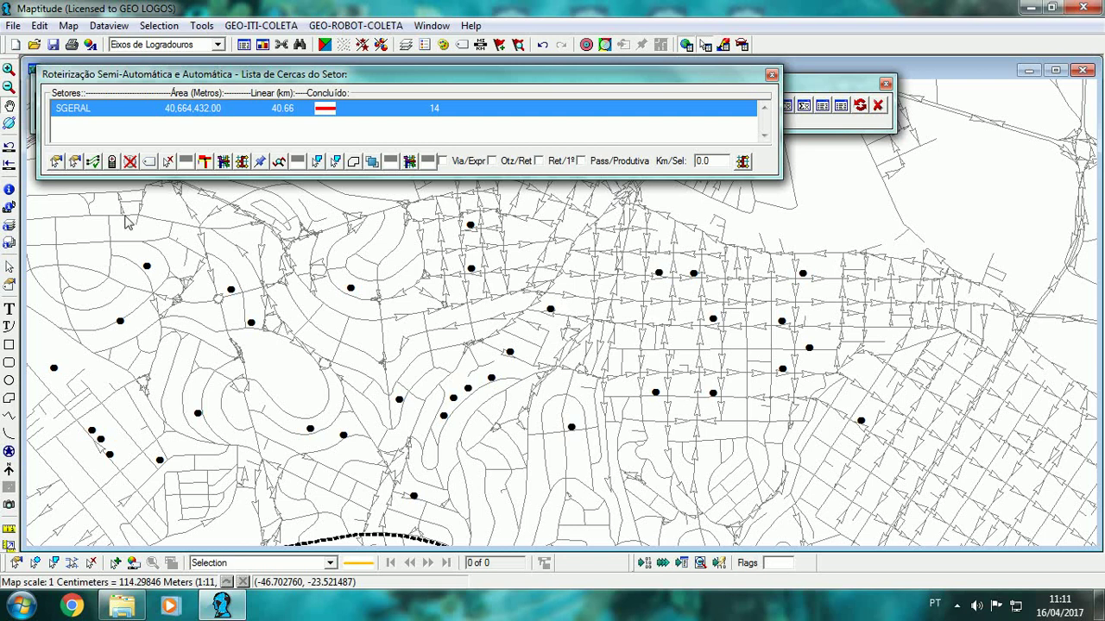
Select the street segment beside the easternmost collection point as the start of the route.
left_click(55, 162)
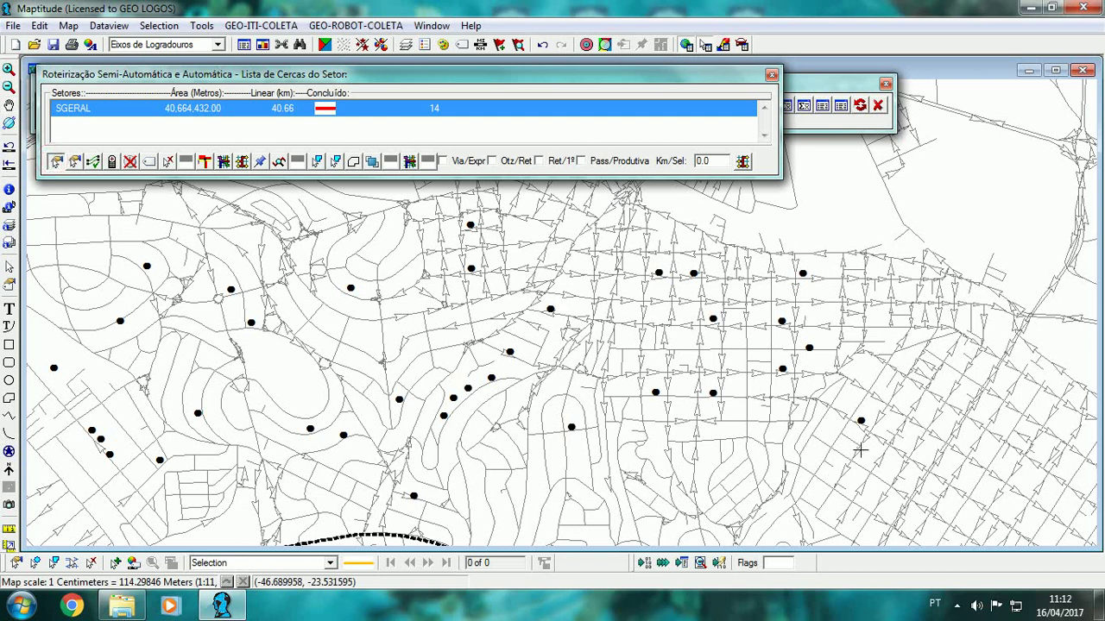
left_click(860, 423)
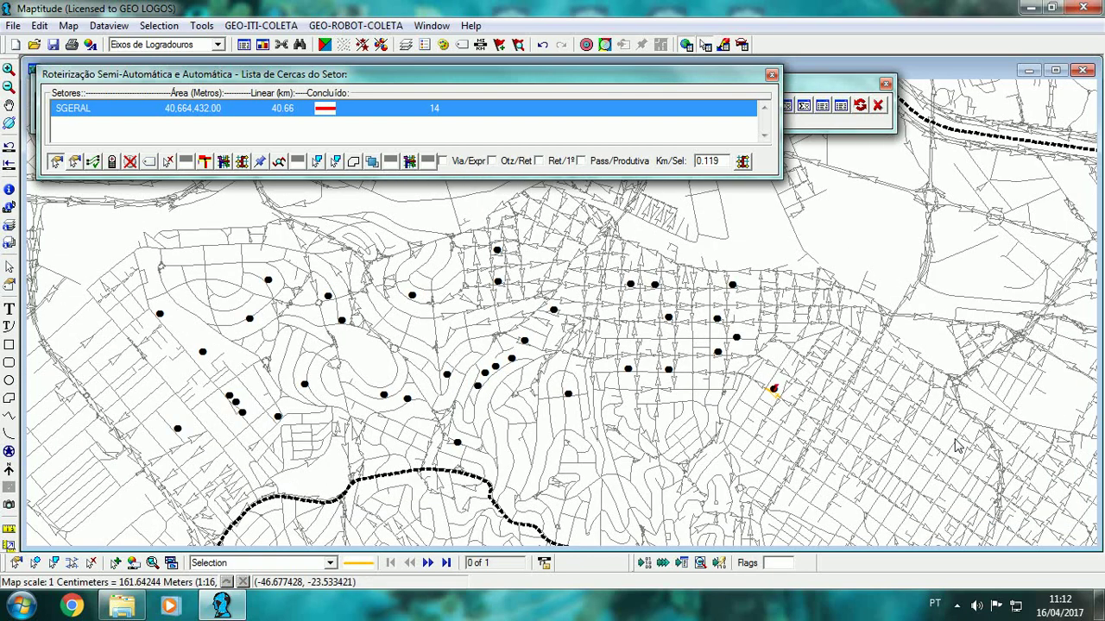
left_click(9, 104)
left_click_drag(109, 246, 214, 254)
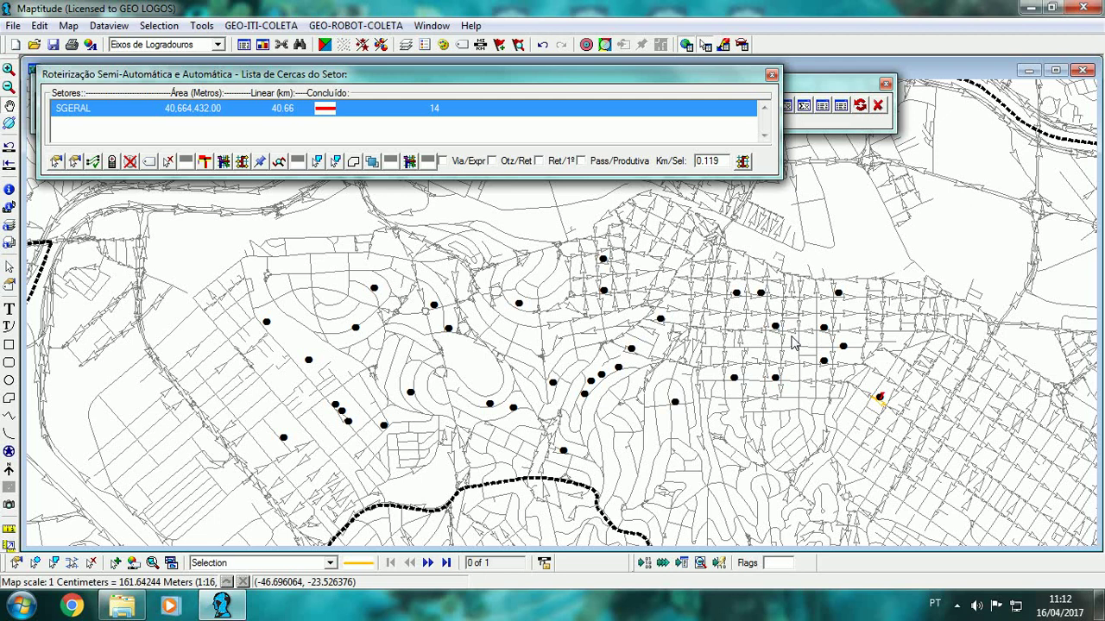
Mark the street segments near the pts_usuário points, keeping the chosen starting segment in the selection.
left_click(262, 163)
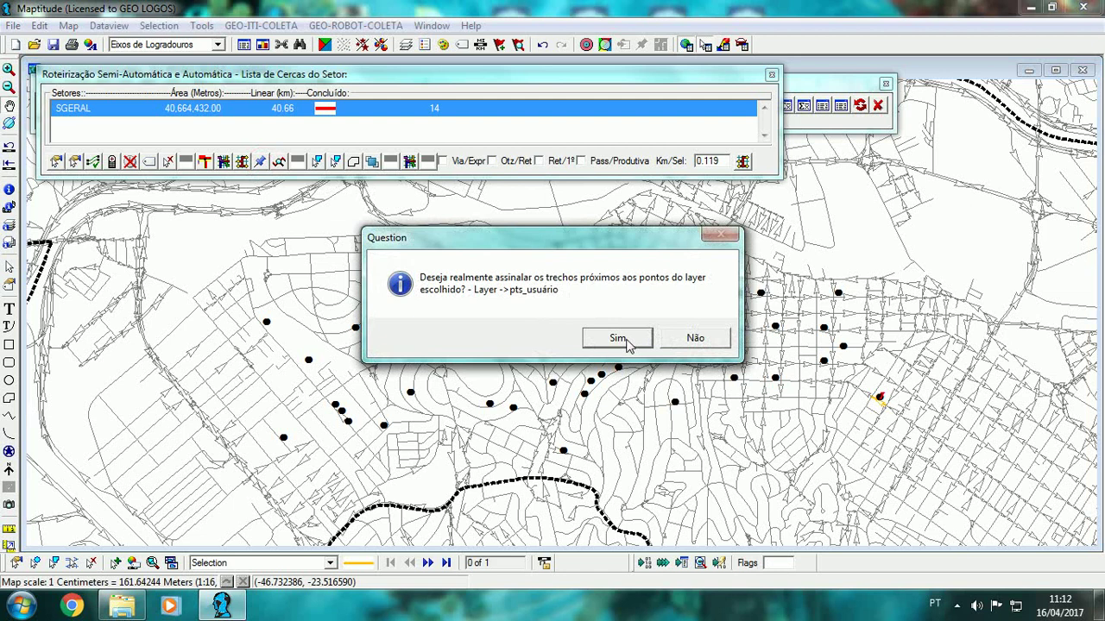
left_click(627, 341)
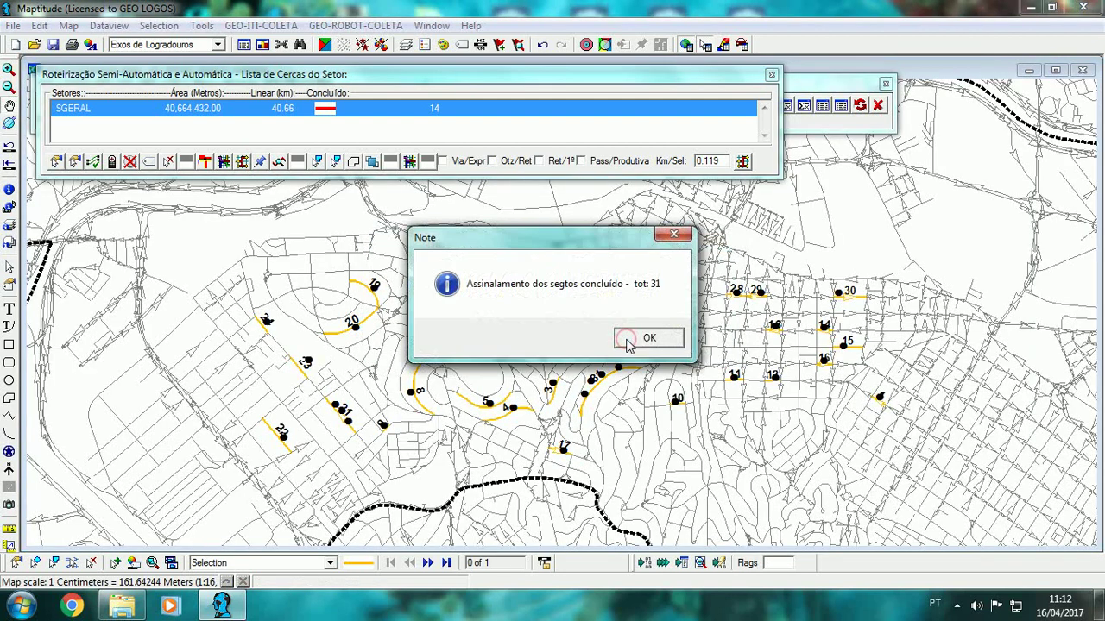
left_click(649, 339)
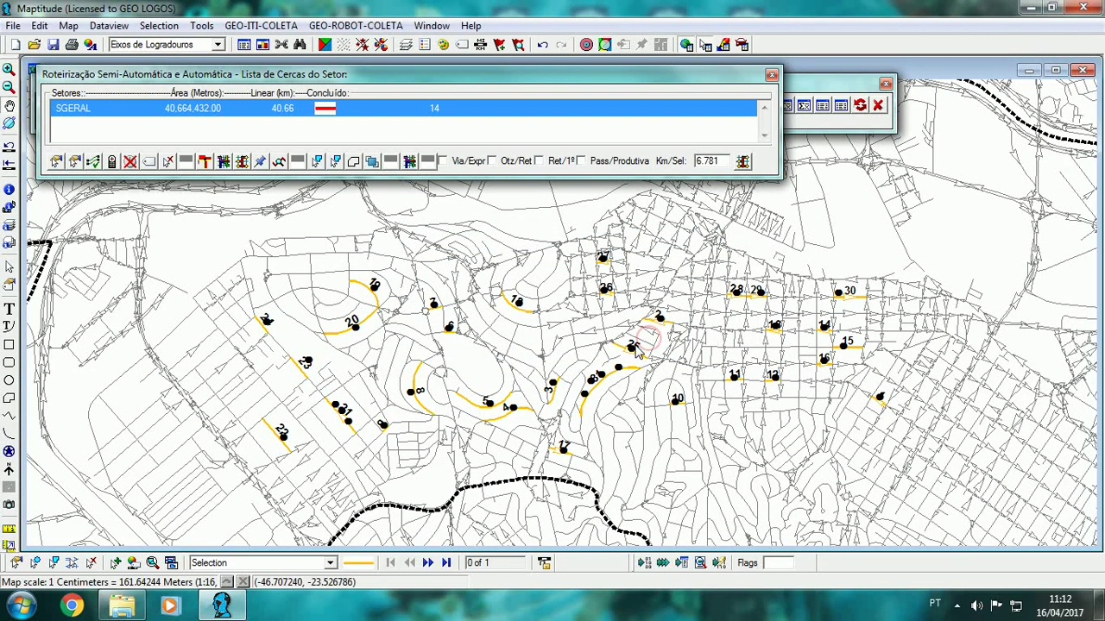
Examine the numbering of the marked segments across the map, starting from the easternmost segment.
scroll(711, 320, "up", 3)
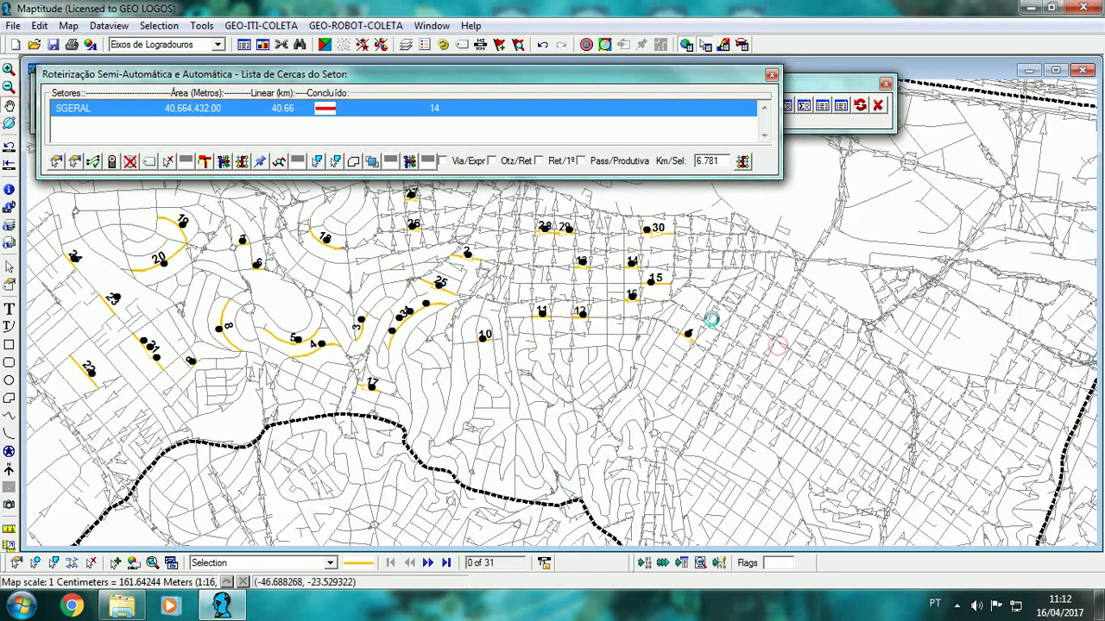
scroll(711, 319, "up", 2)
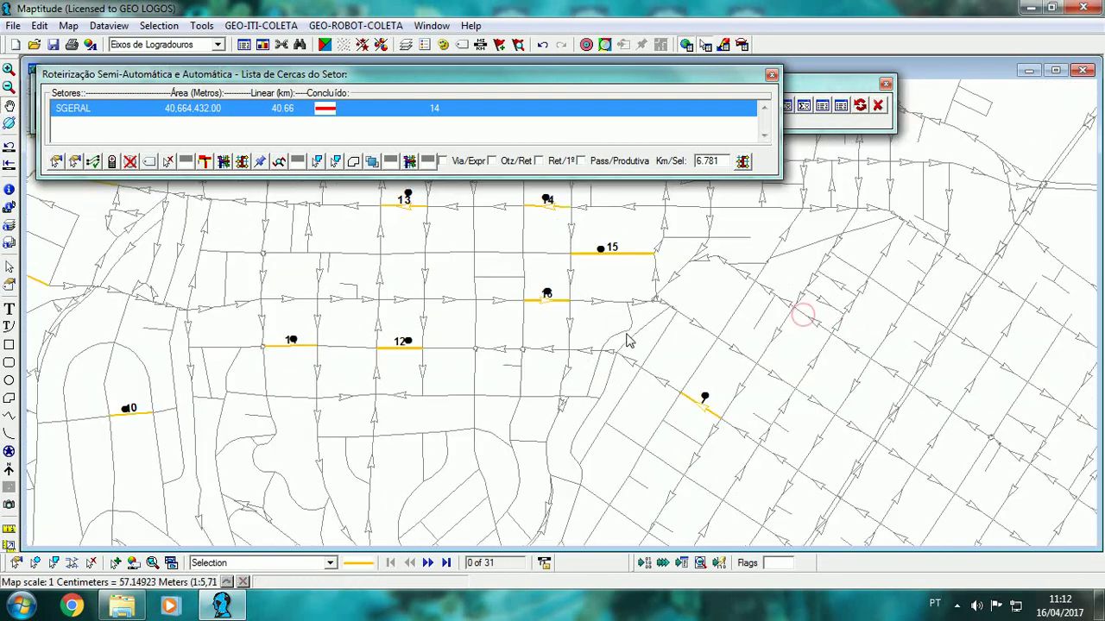
scroll(393, 306, "down", 2)
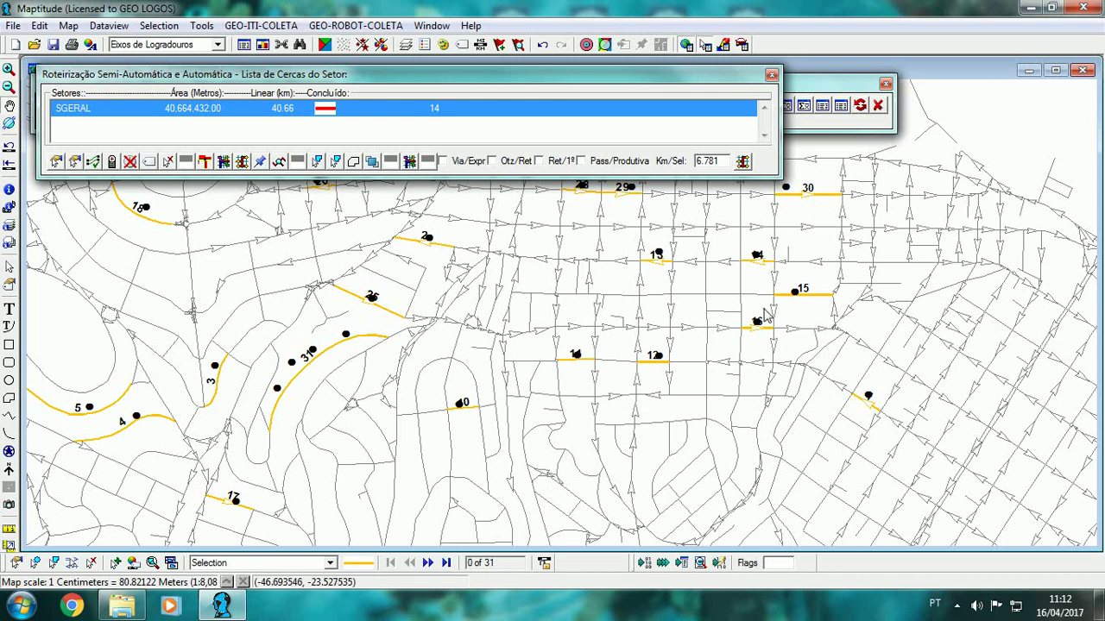
scroll(880, 397, "up", 1)
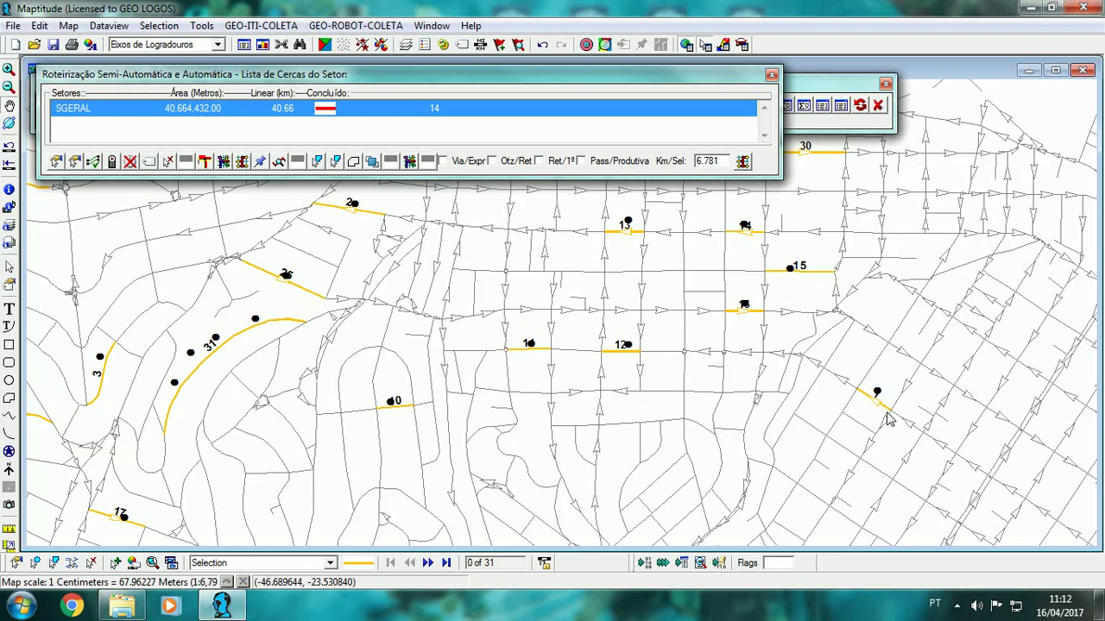
scroll(889, 419, "down", 4)
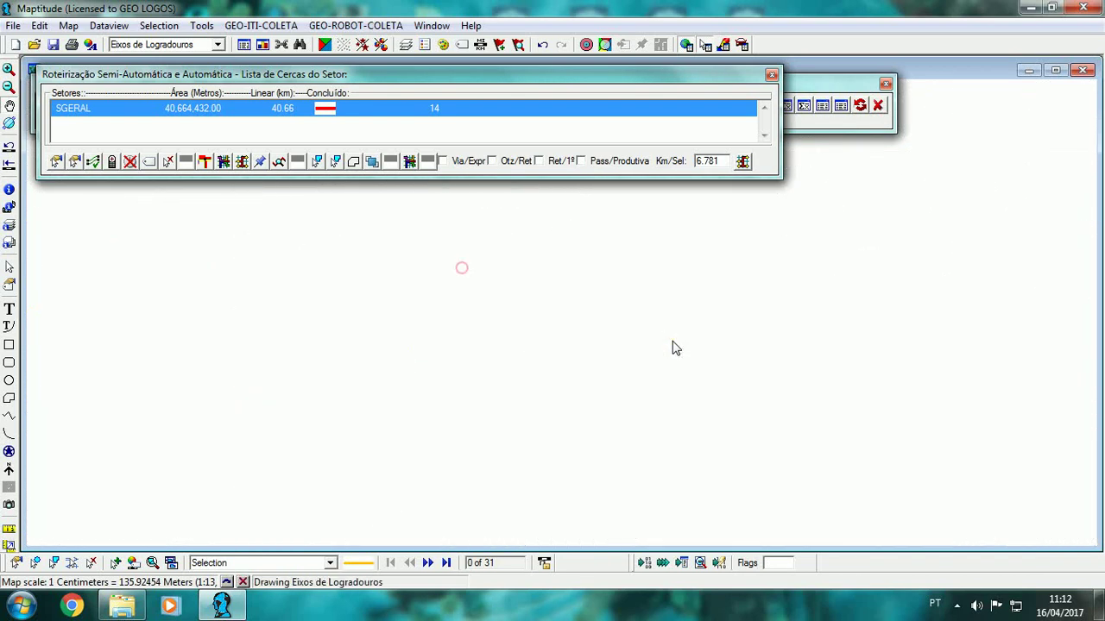
scroll(671, 348, "down", 2)
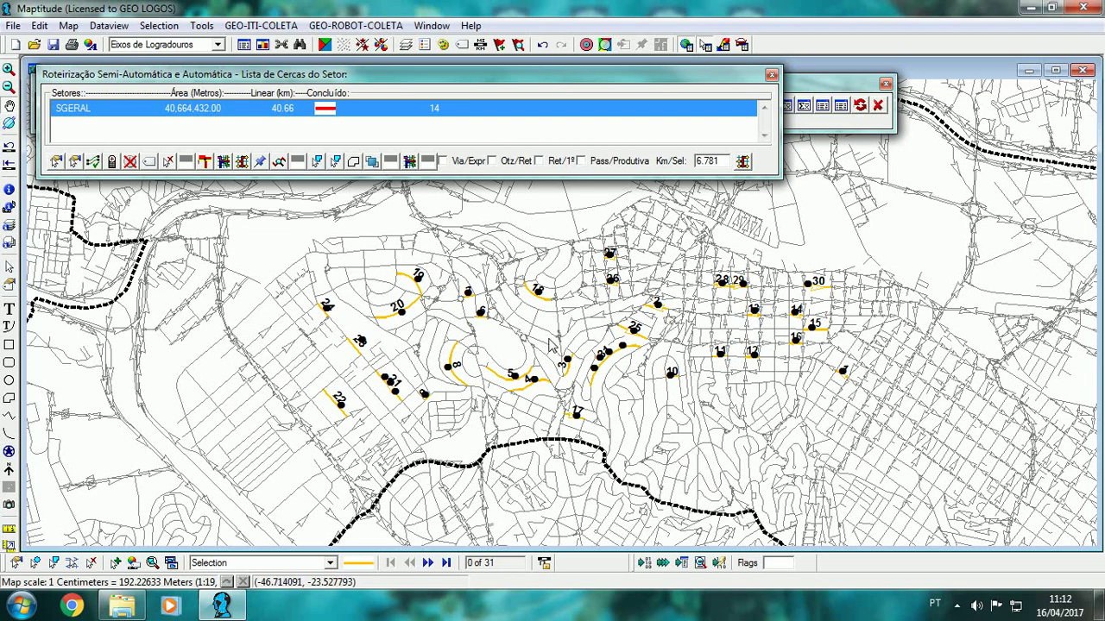
scroll(552, 337, "up", 1)
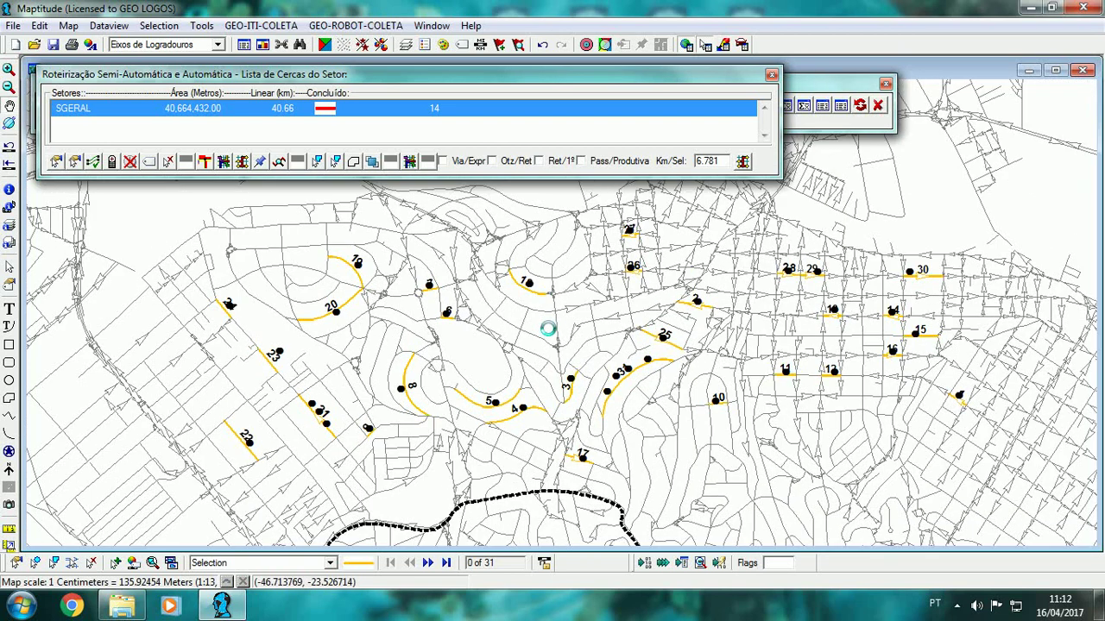
scroll(549, 326, "down", 1)
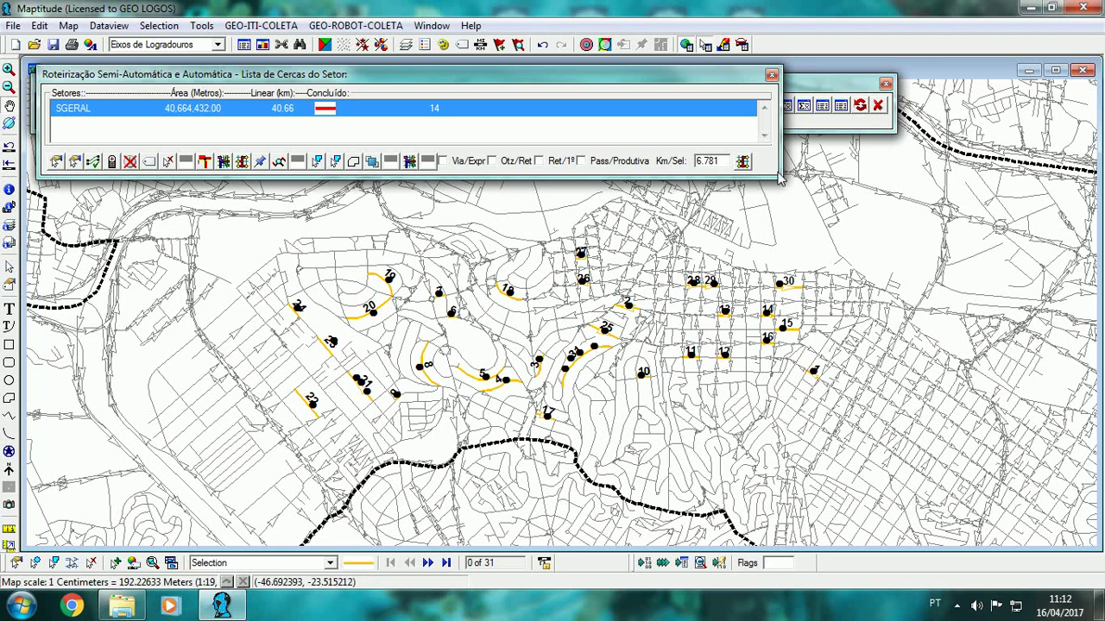
Trace the current segment sequence with directional lines to check its order and total length, and remove the lines.
left_click(742, 161)
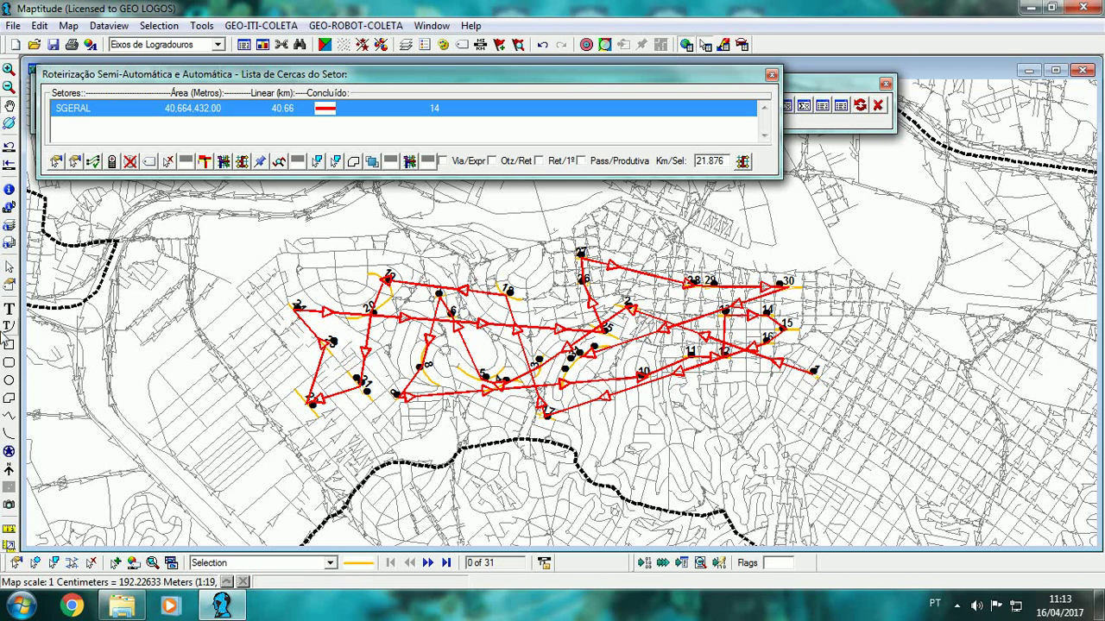
left_click(10, 267)
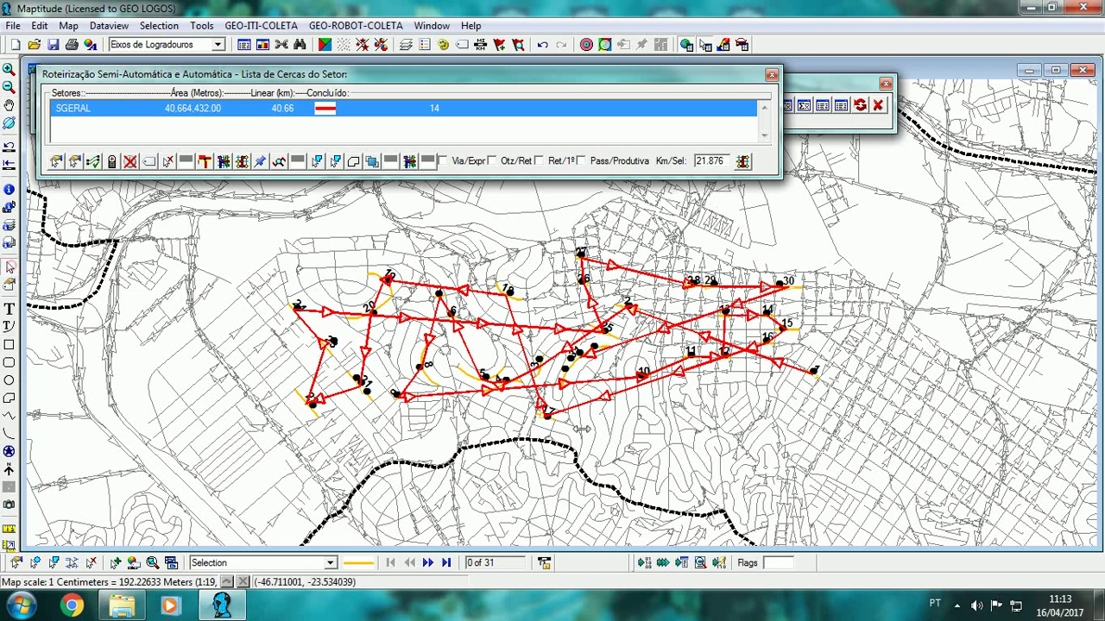
left_click(626, 395)
left_click(624, 391)
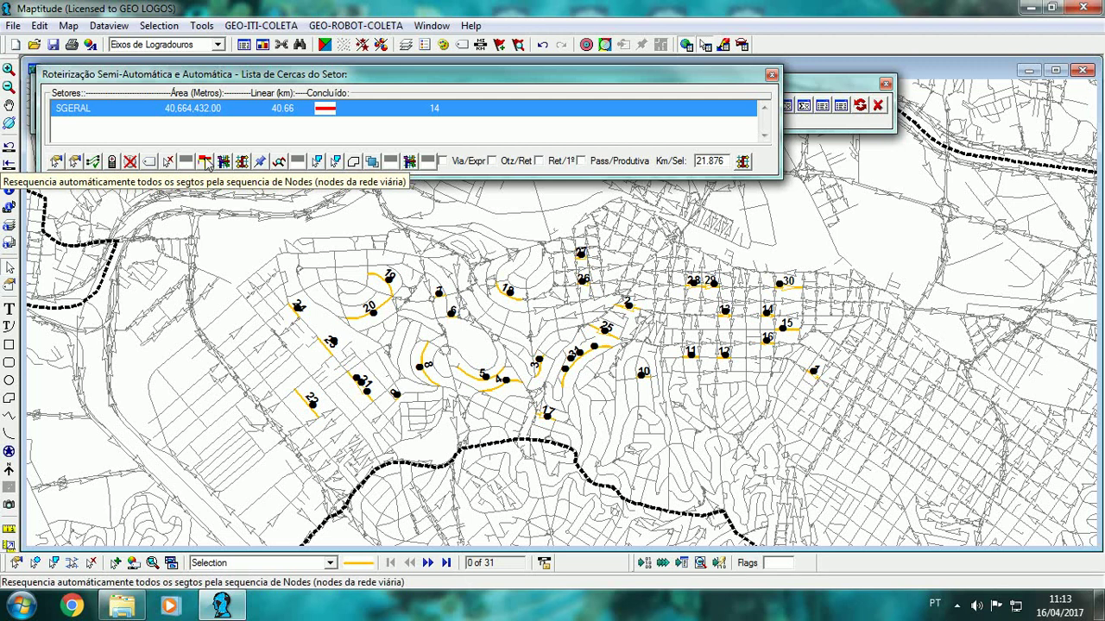
Resequence the selected segments in clockwise order and confirm the change.
left_click(278, 162)
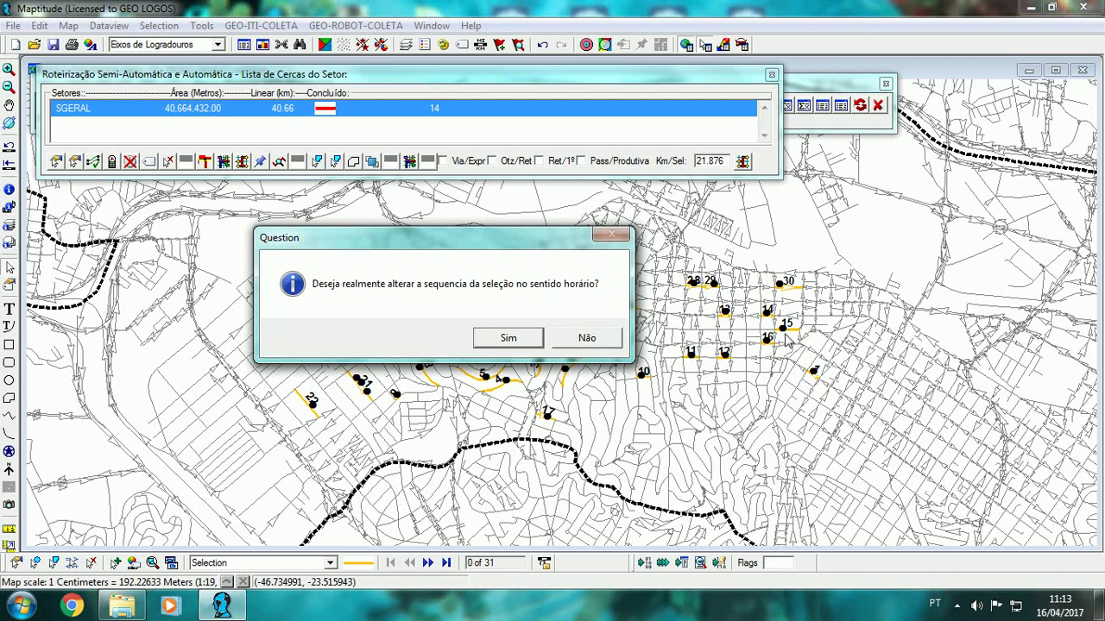
left_click(524, 339)
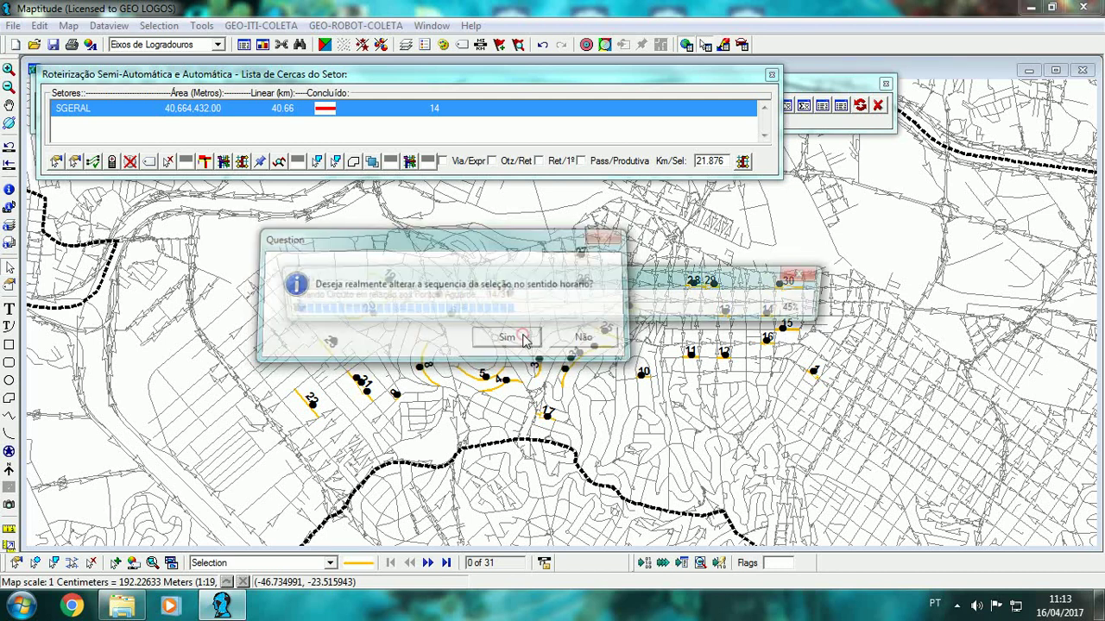
left_click(617, 337)
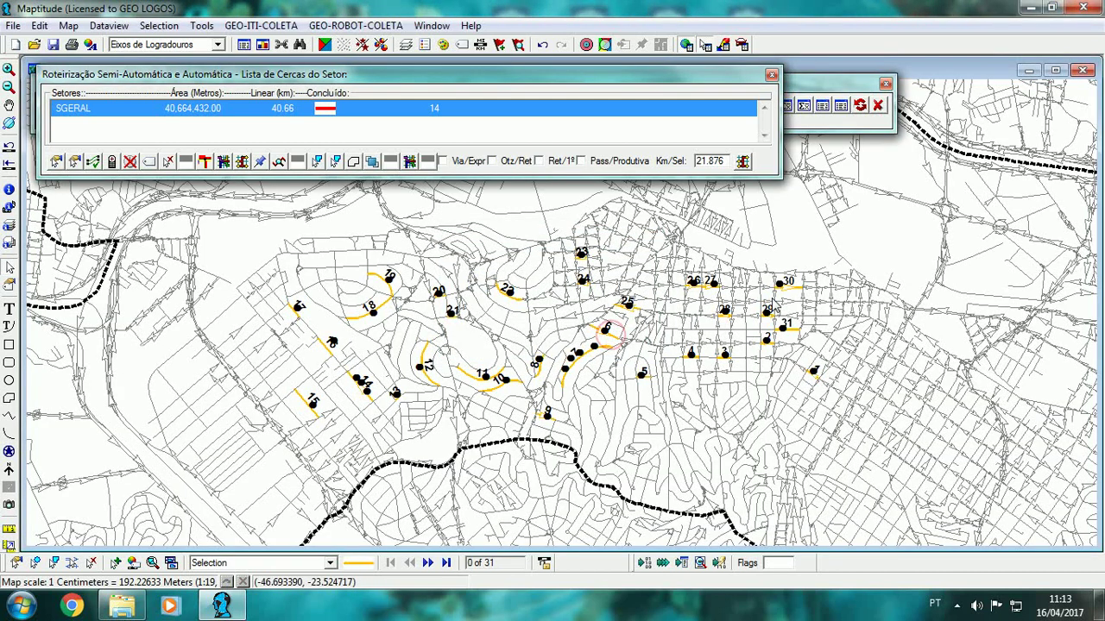
left_click(770, 297)
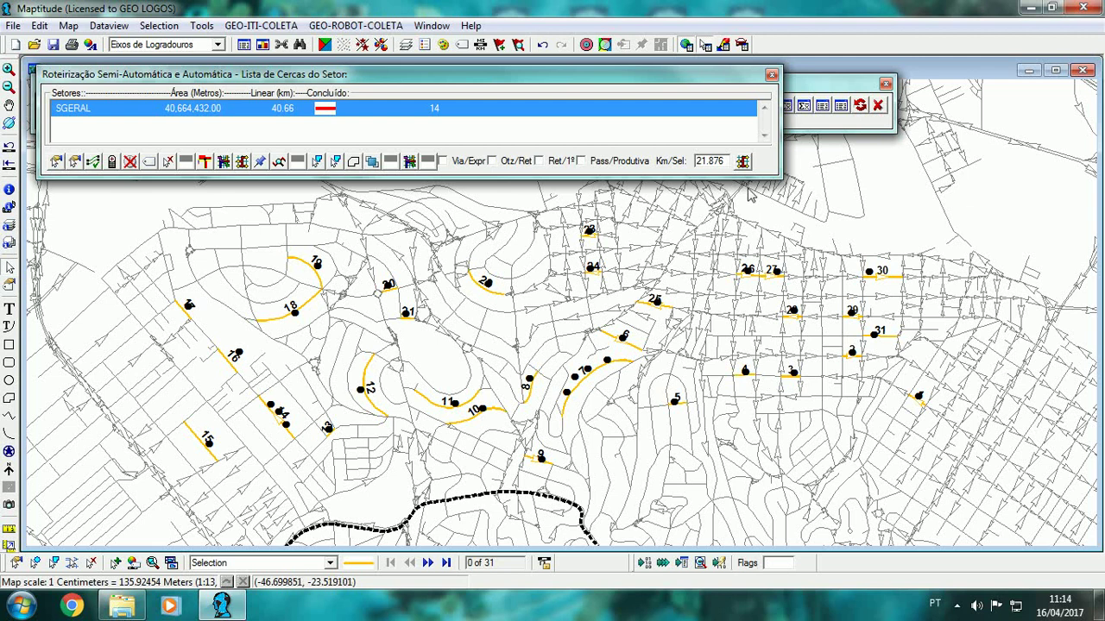
Trace the clockwise sequence with directional lines to check its path and length, and remove the traced lines.
left_click(744, 161)
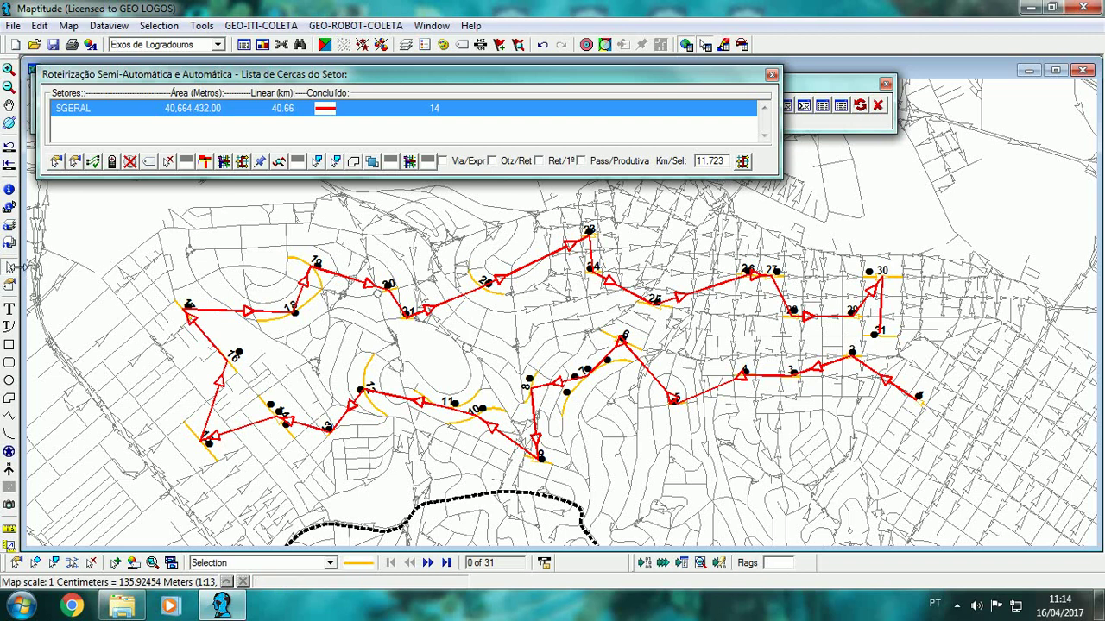
left_click(10, 268)
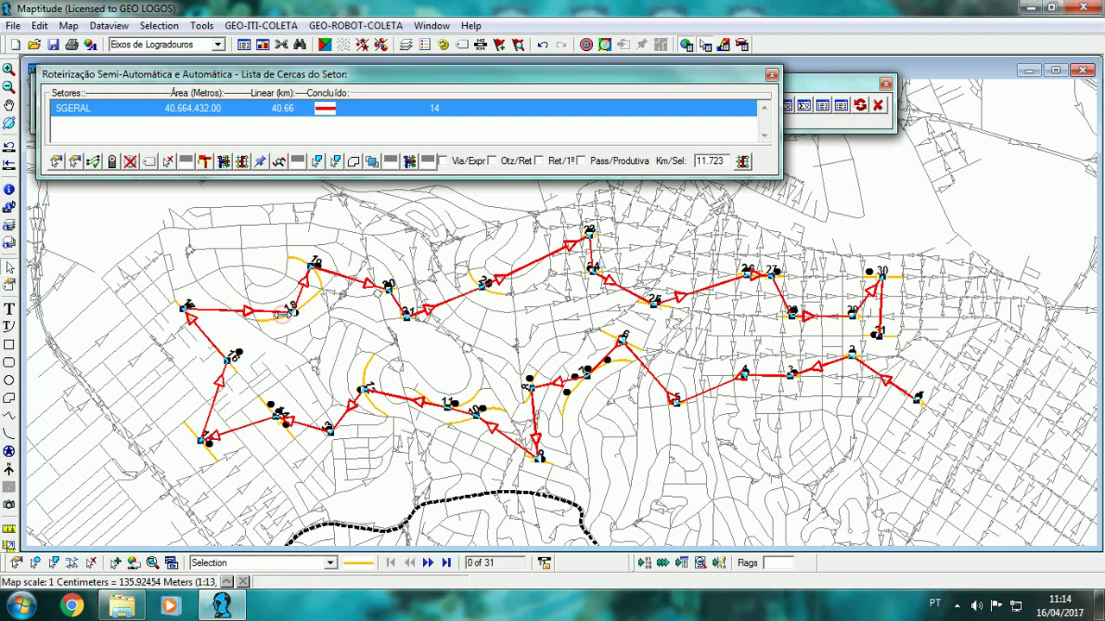
left_click(279, 315)
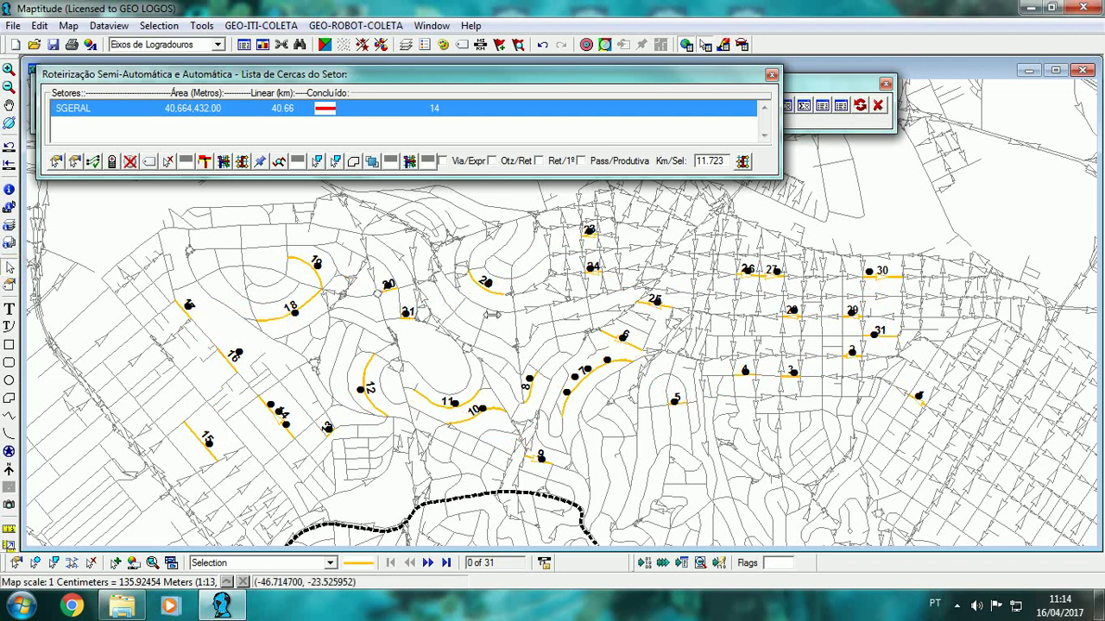
Draw a closed fence polygon around all the numbered collection segments of sector SGERAL.
scroll(492, 315, "down", 1)
scroll(498, 310, "down", 2)
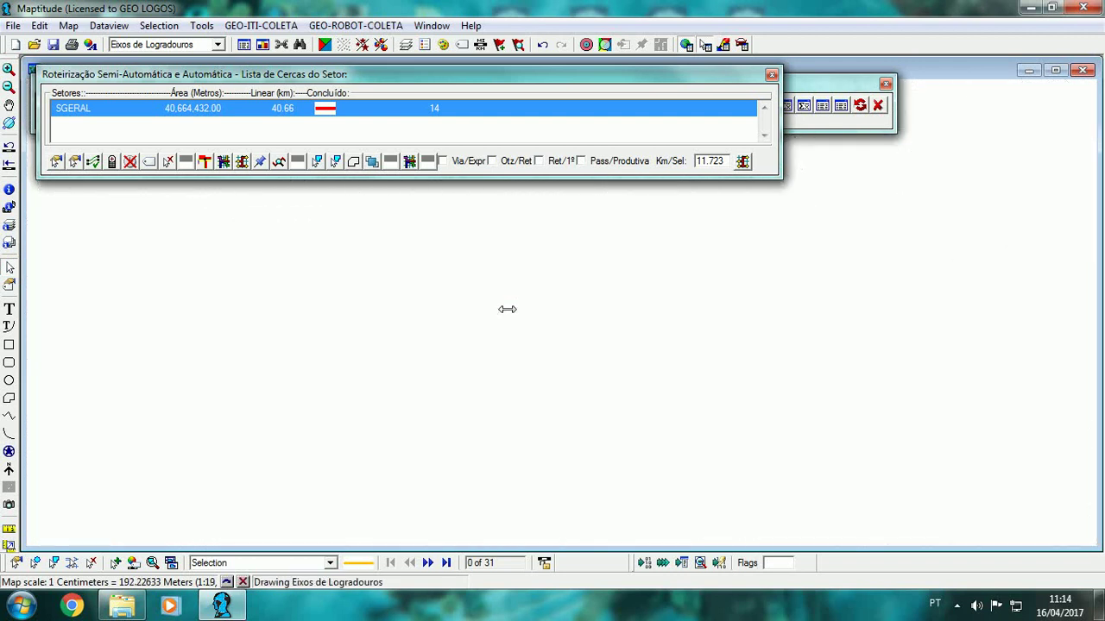
left_click(317, 161)
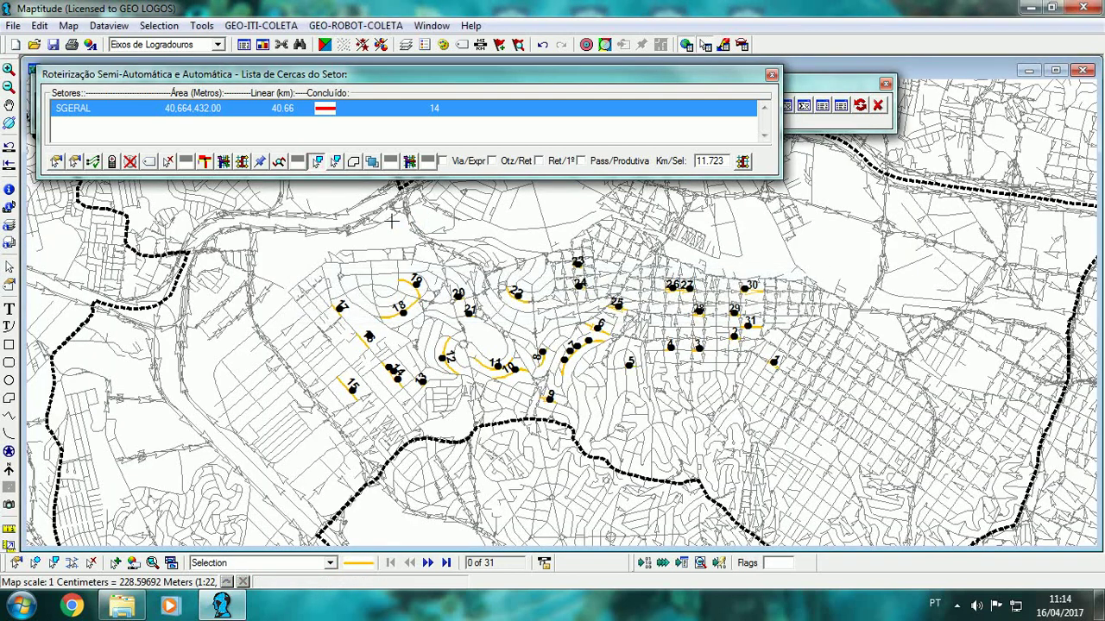
left_click(293, 235)
left_click(292, 322)
left_click(322, 413)
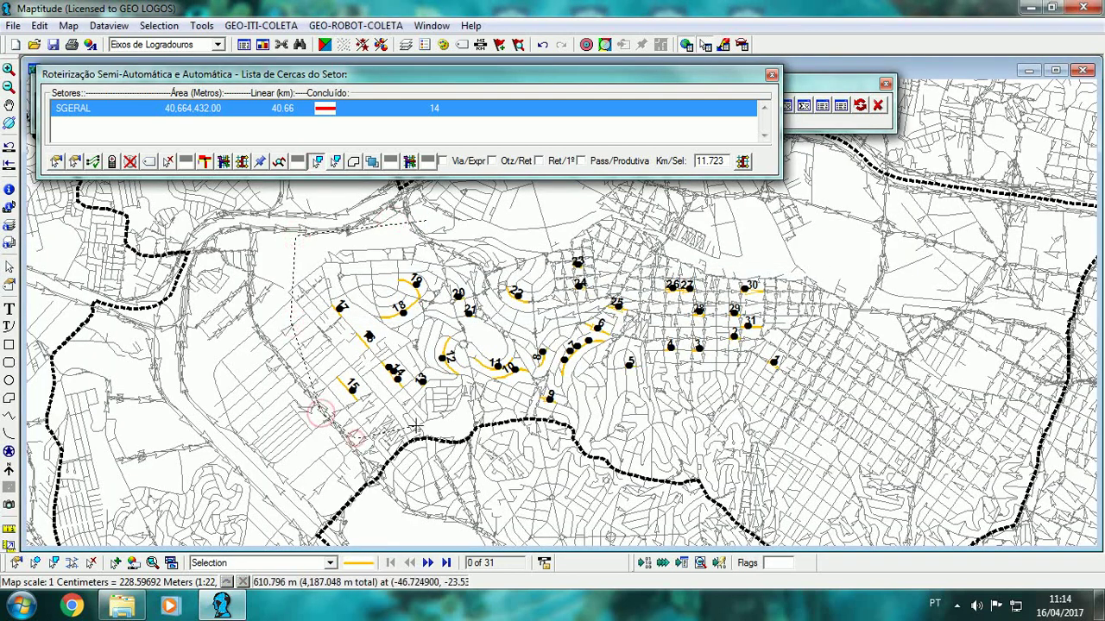
left_click(356, 438)
left_click(416, 425)
left_click(482, 398)
left_click(639, 407)
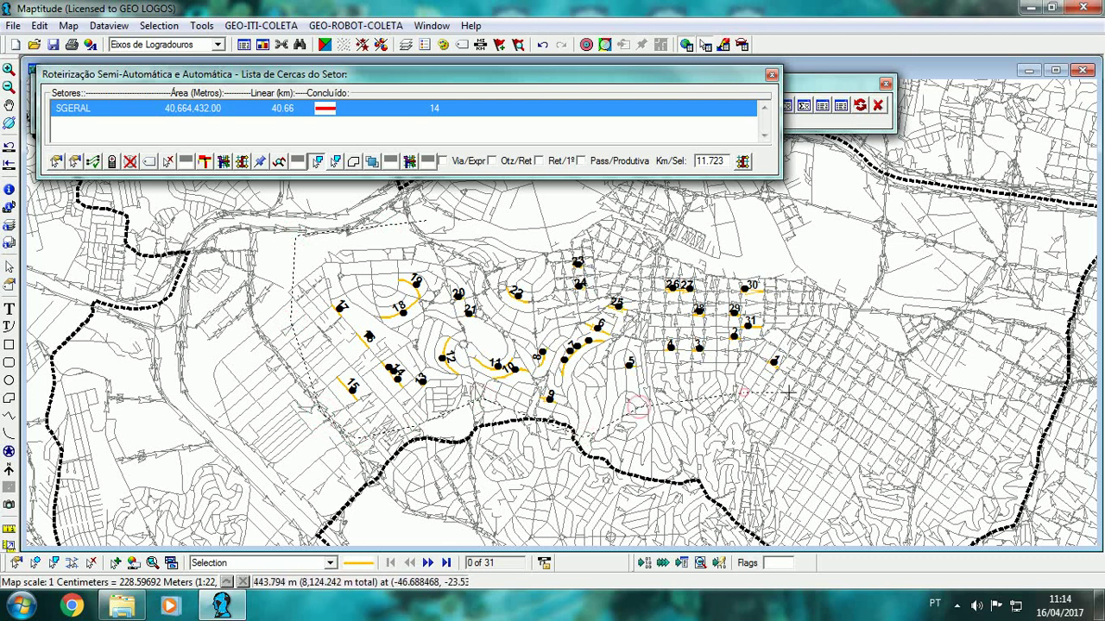
left_click(745, 392)
left_click(802, 383)
left_click(813, 338)
left_click(803, 306)
left_click(782, 256)
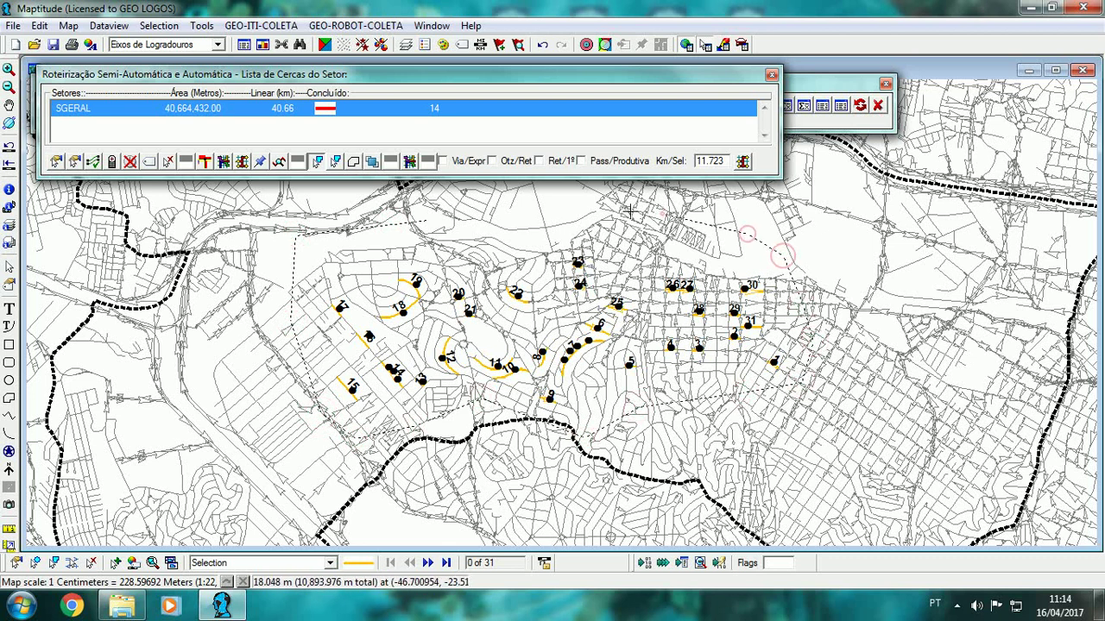
left_click(748, 234)
left_click(663, 214)
left_click(544, 213)
double_click(419, 220)
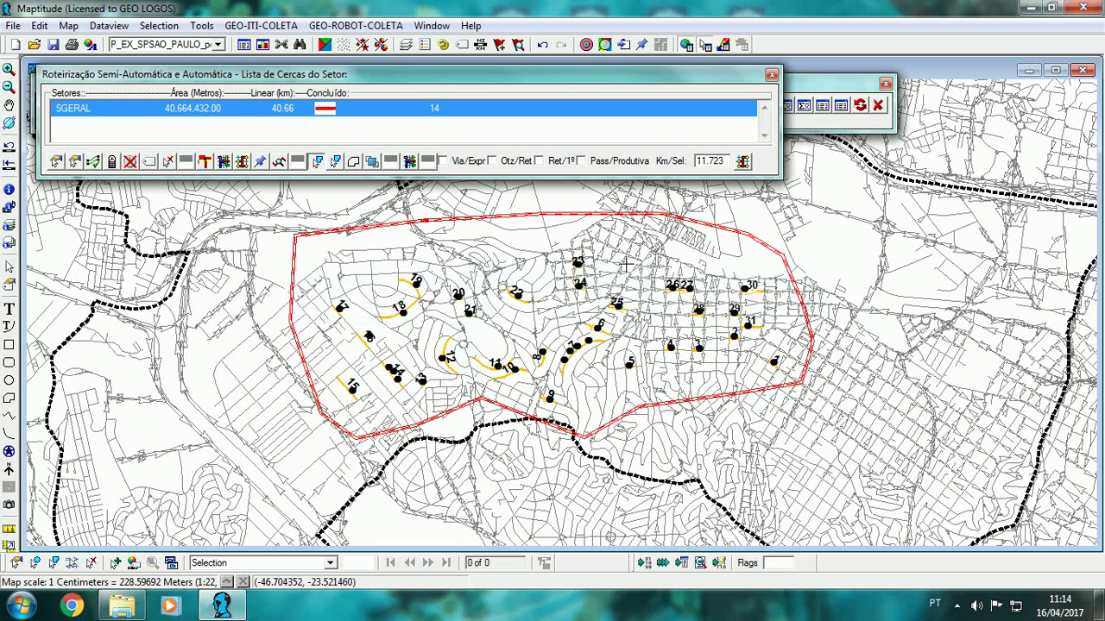
Generate the automatic collection route through the clockwise segment sequence inside the fence.
left_click(409, 161)
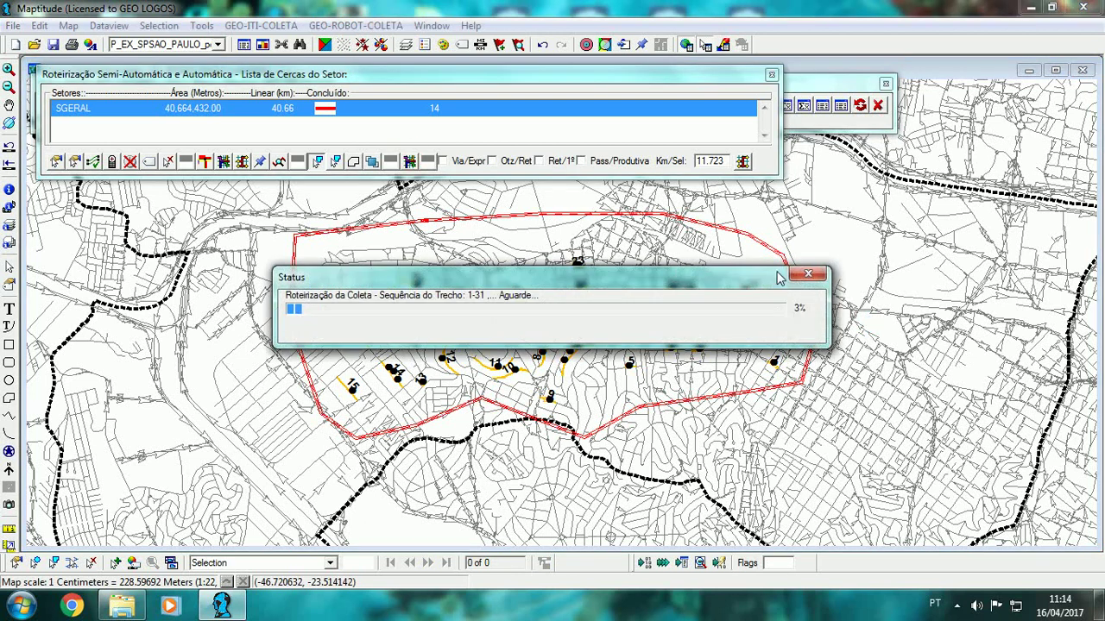
left_click_drag(724, 268, 729, 231)
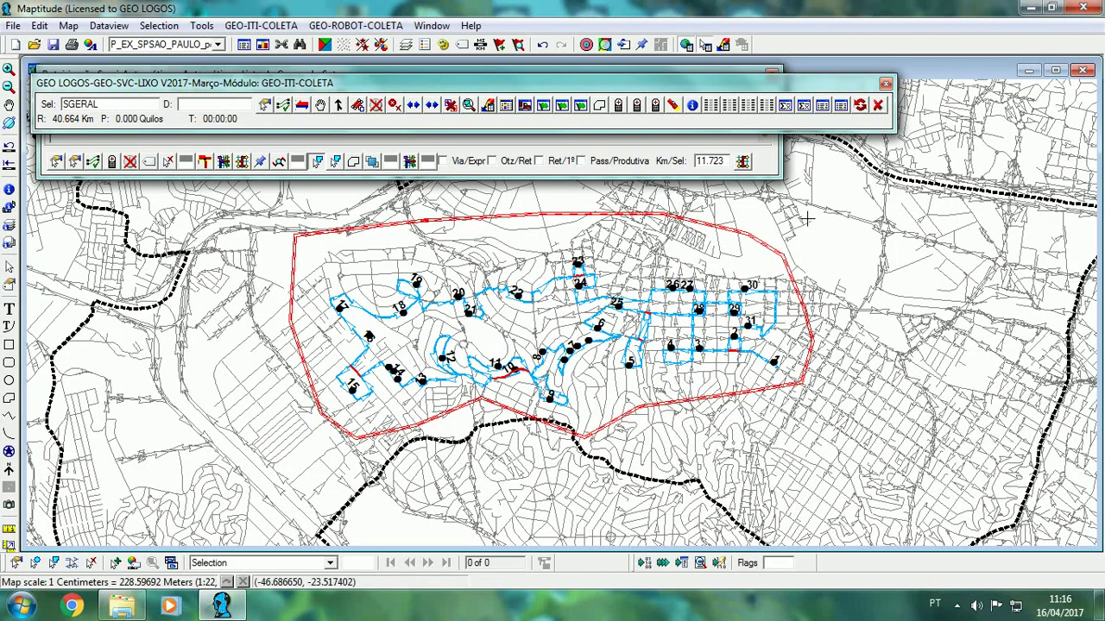
Check the system preferences, and inspect the generated SGERAL itinerary in the itinerary list and on the map.
left_click(709, 104)
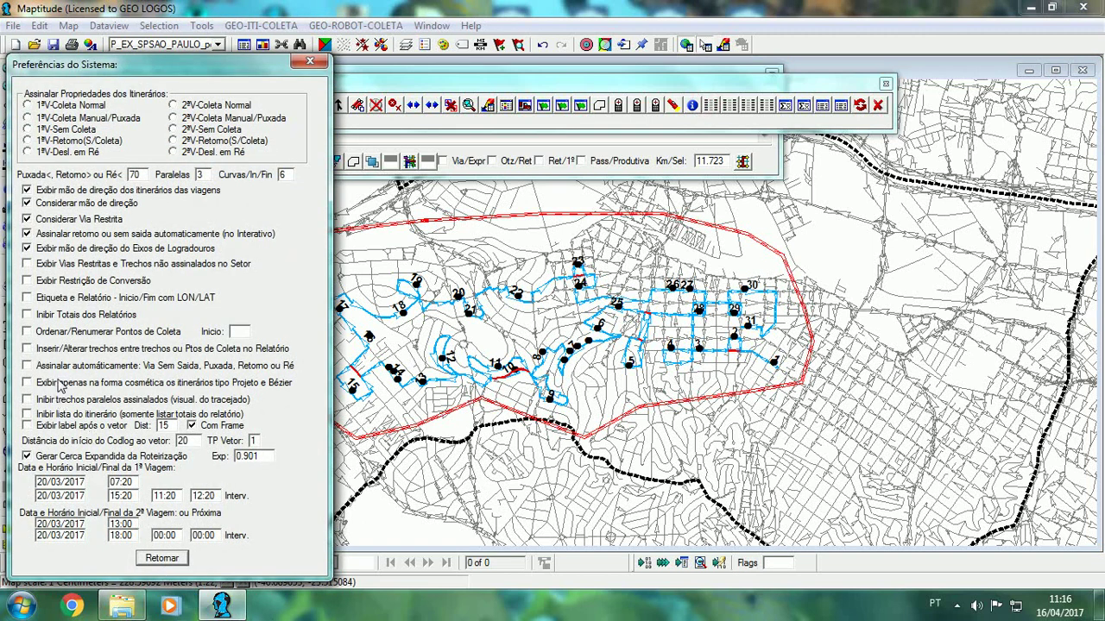
left_click(161, 559)
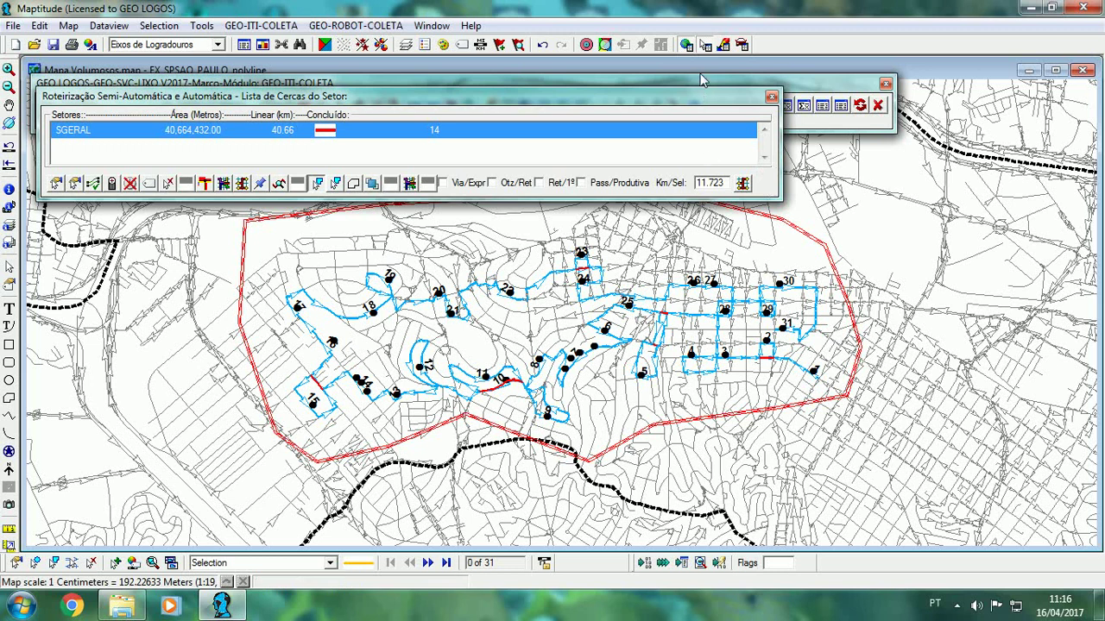
left_click_drag(704, 95, 705, 135)
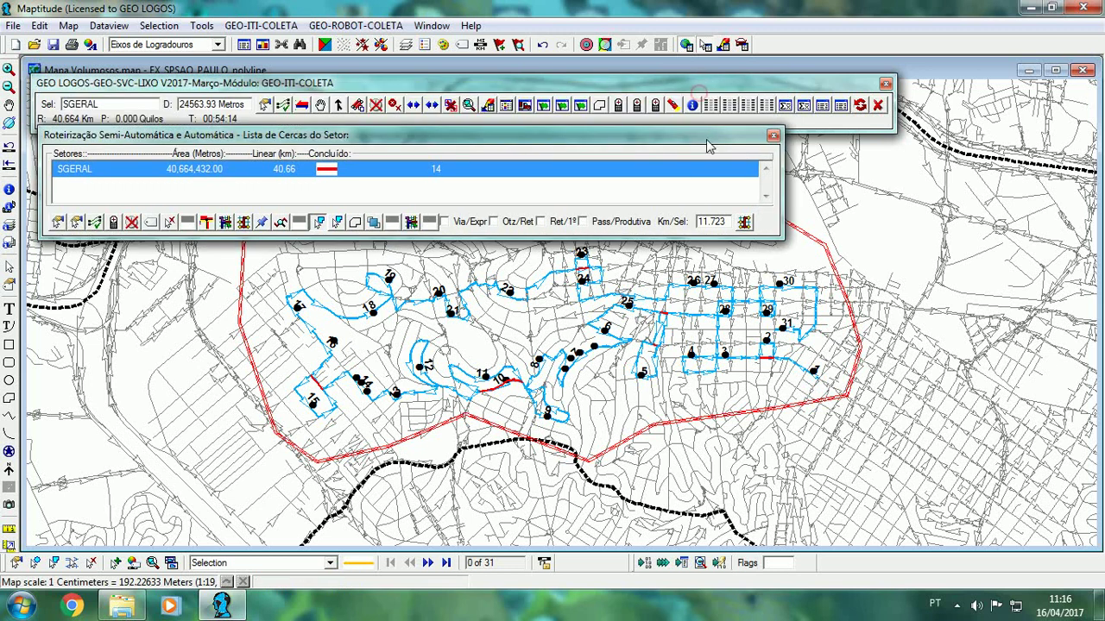
left_click(773, 135)
left_click(506, 109)
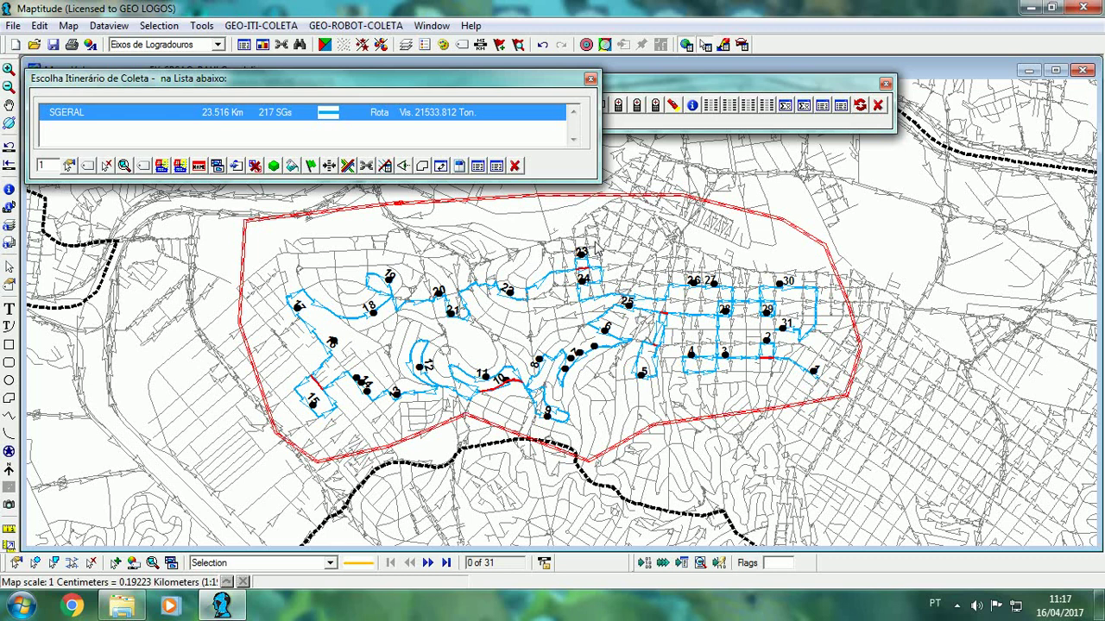
scroll(594, 250, "up", 1)
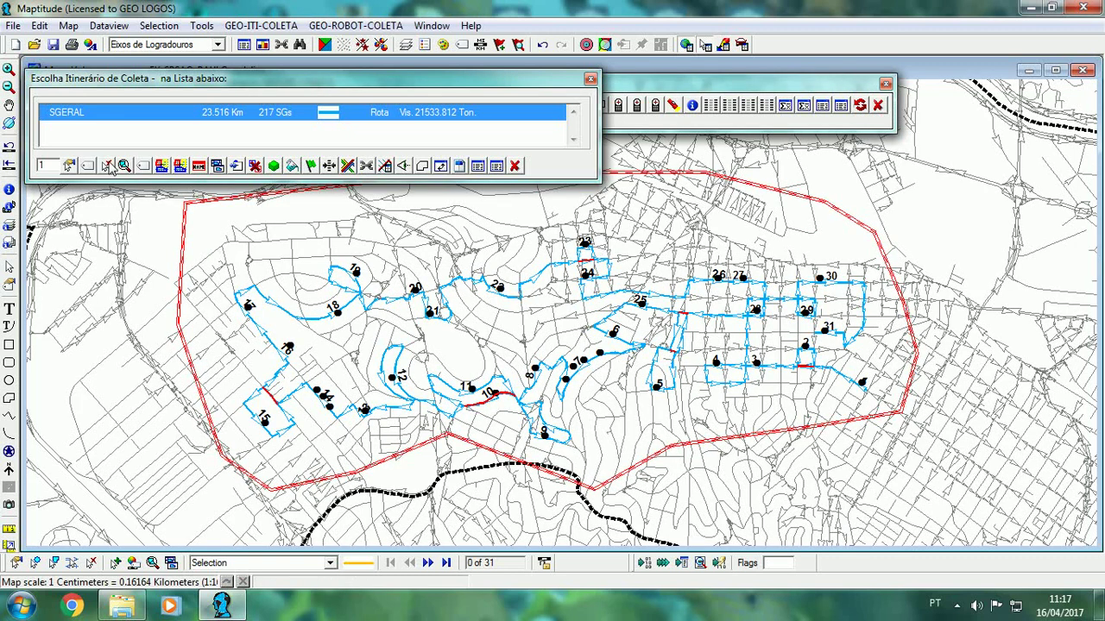
Remove the generated SGERAL itinerary from the map and confirm the removal.
left_click(107, 166)
left_click(528, 322)
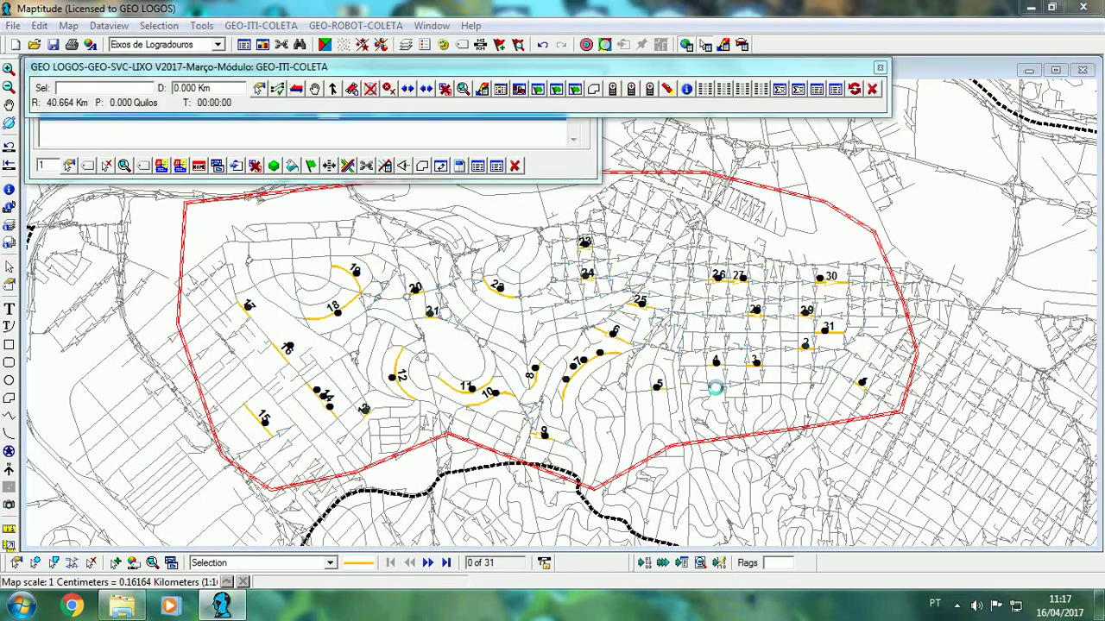
left_click(543, 328)
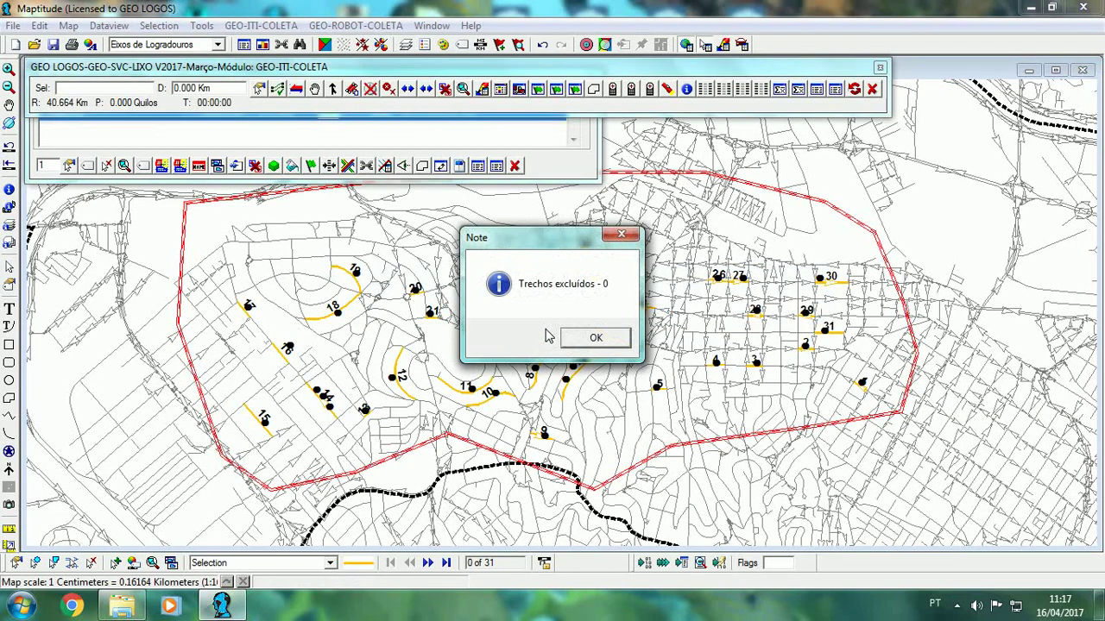
left_click(597, 339)
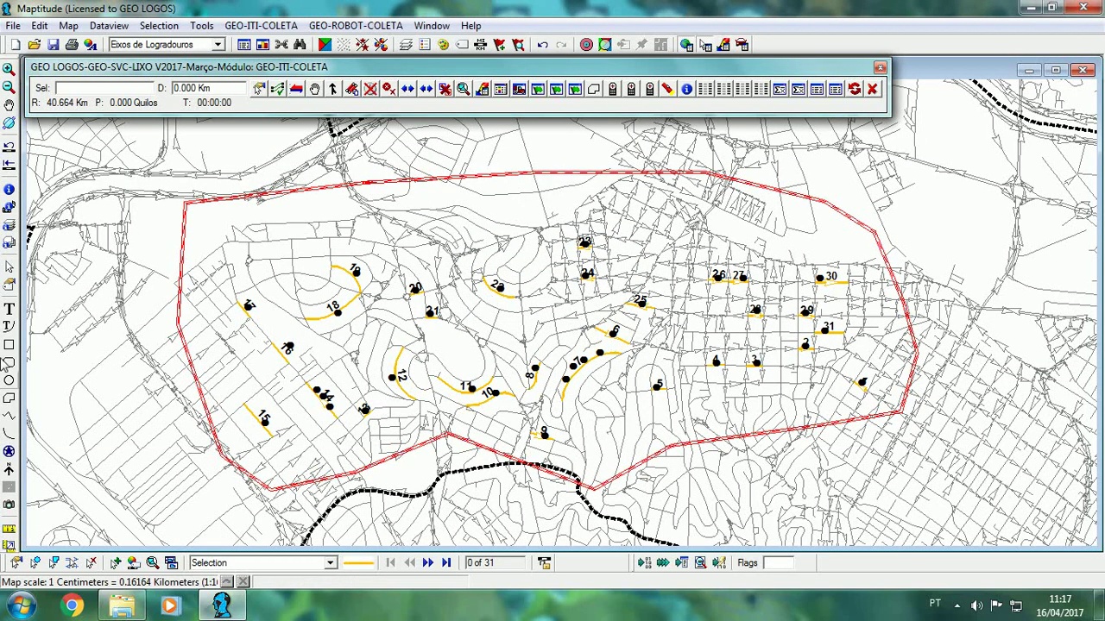
Resequence the selected SGERAL segments in counterclockwise order and confirm the change.
left_click(8, 267)
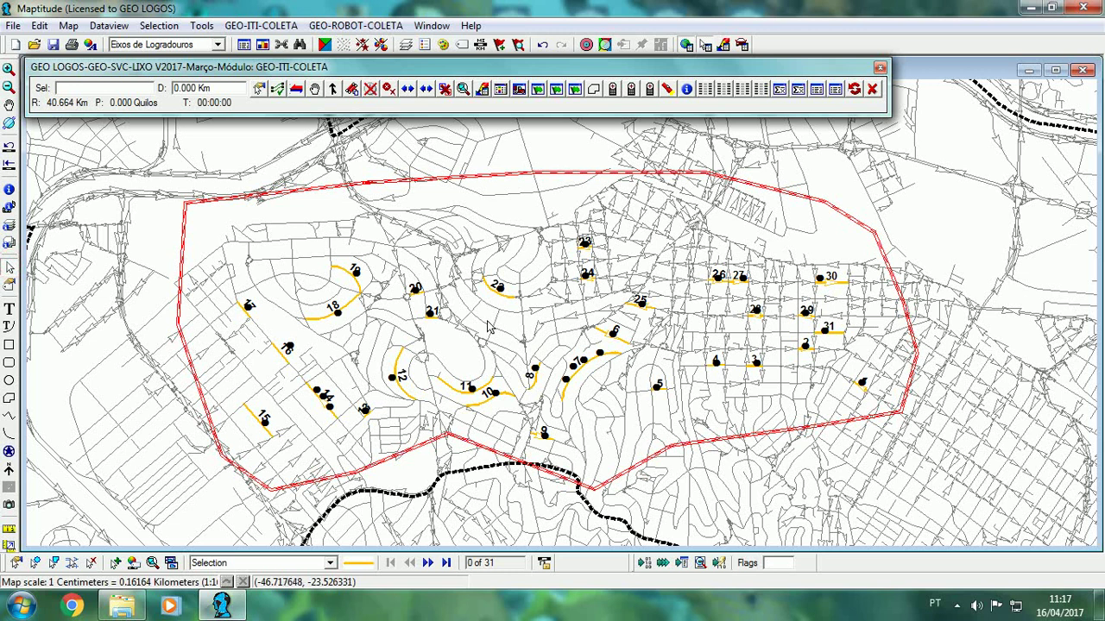
left_click(519, 90)
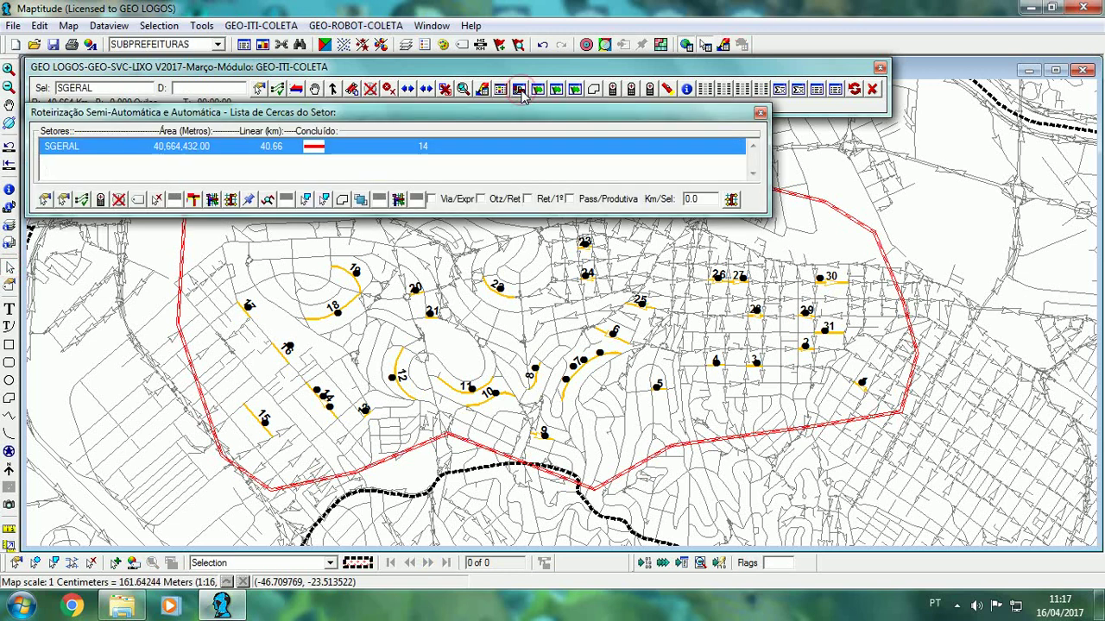
left_click(268, 199)
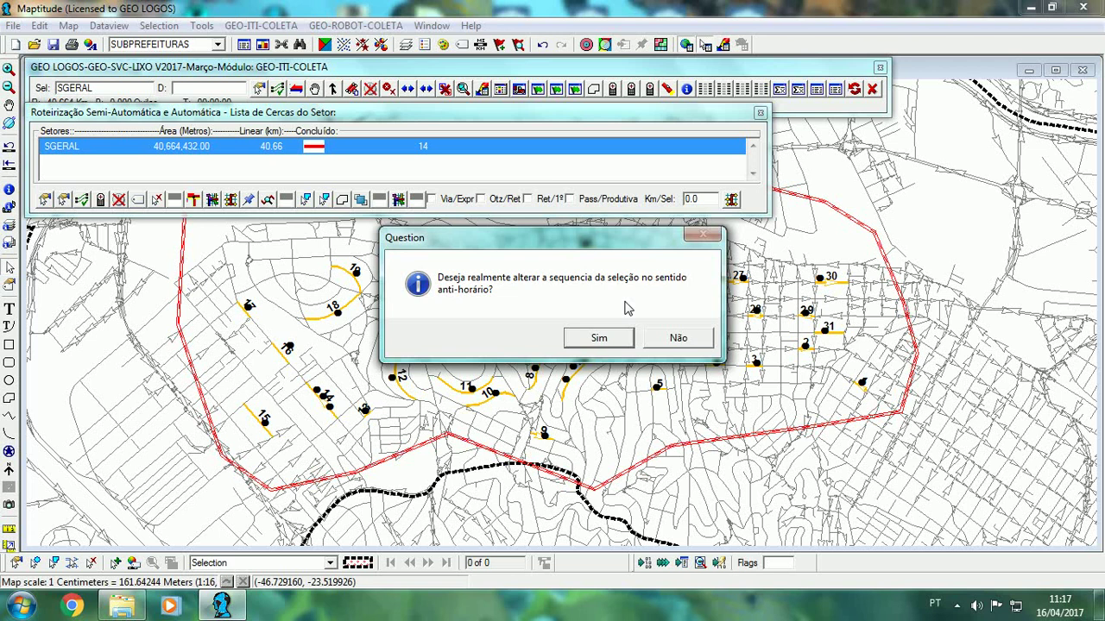
left_click(601, 338)
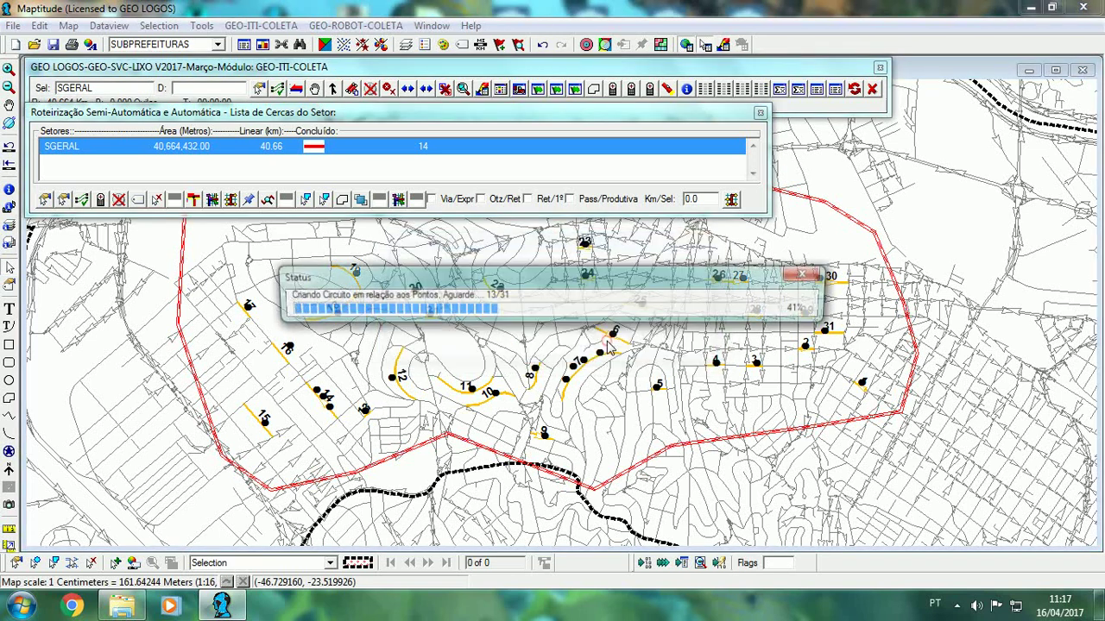
left_click(615, 339)
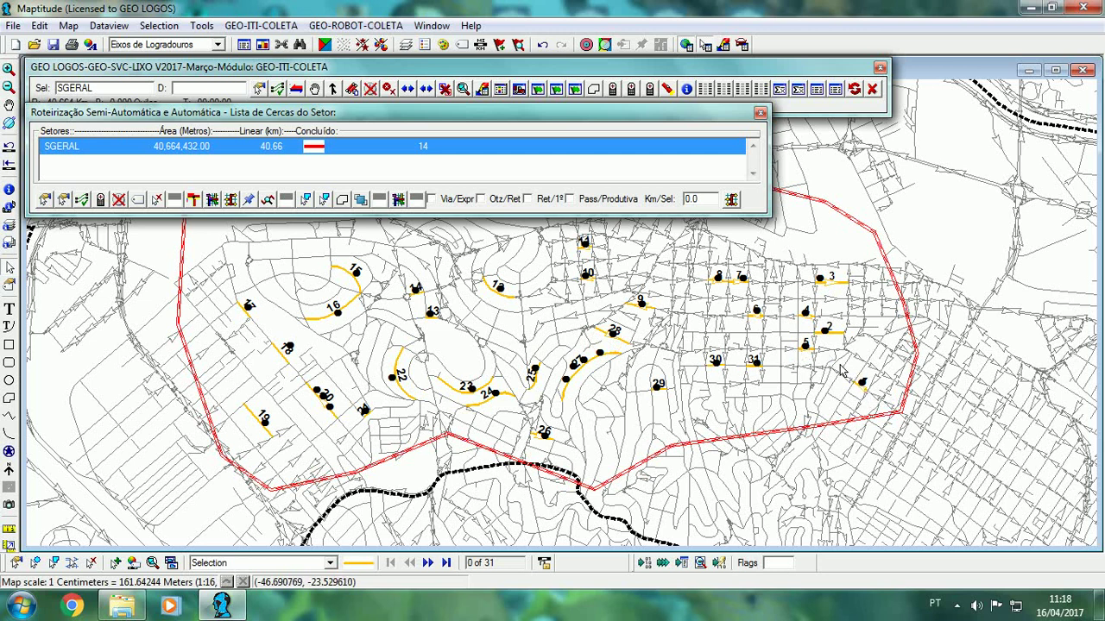
Trace the counterclockwise sequence with directional lines to check its path and length, and remove the lines.
left_click(731, 199)
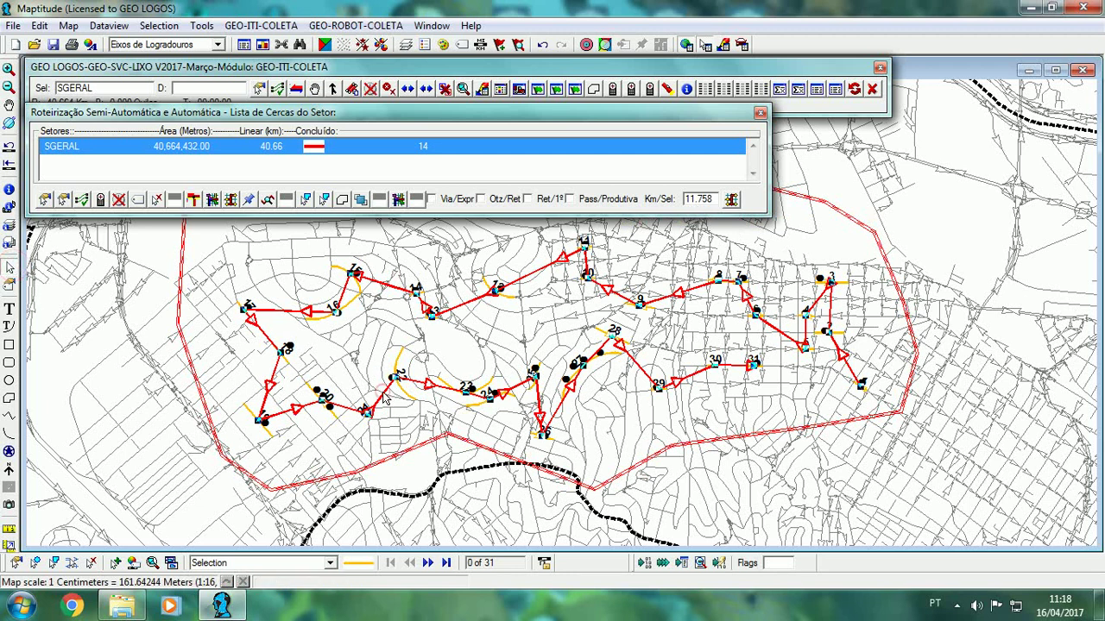
left_click(385, 399)
scroll(386, 399, "down", 1)
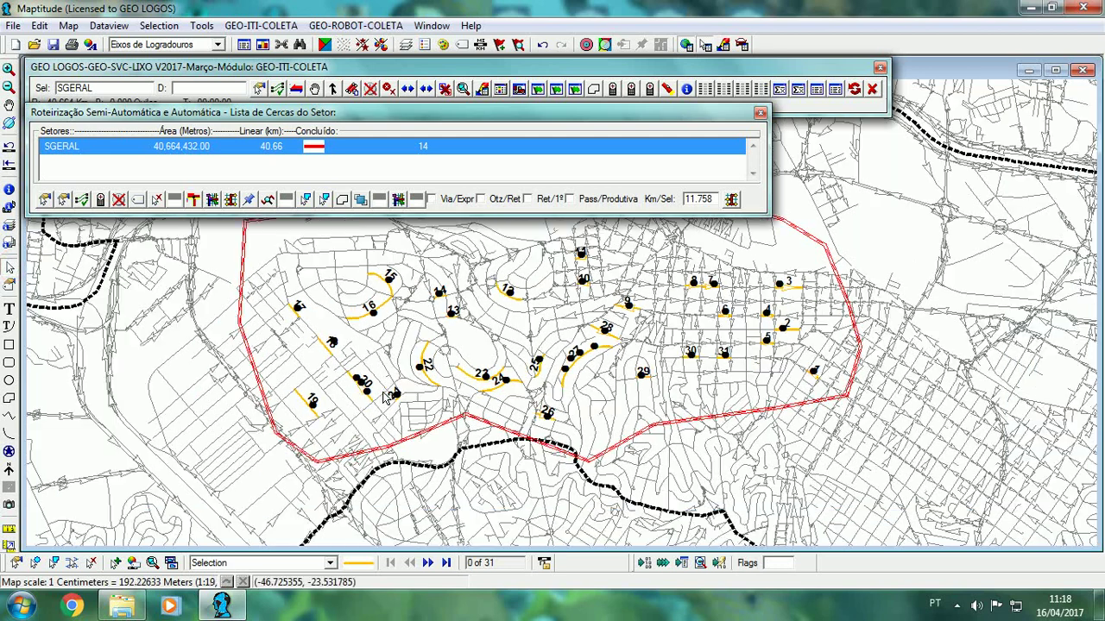
Generate the automatic collection route through the counterclockwise segment sequence, reusing the fence already drawn.
left_click(324, 199)
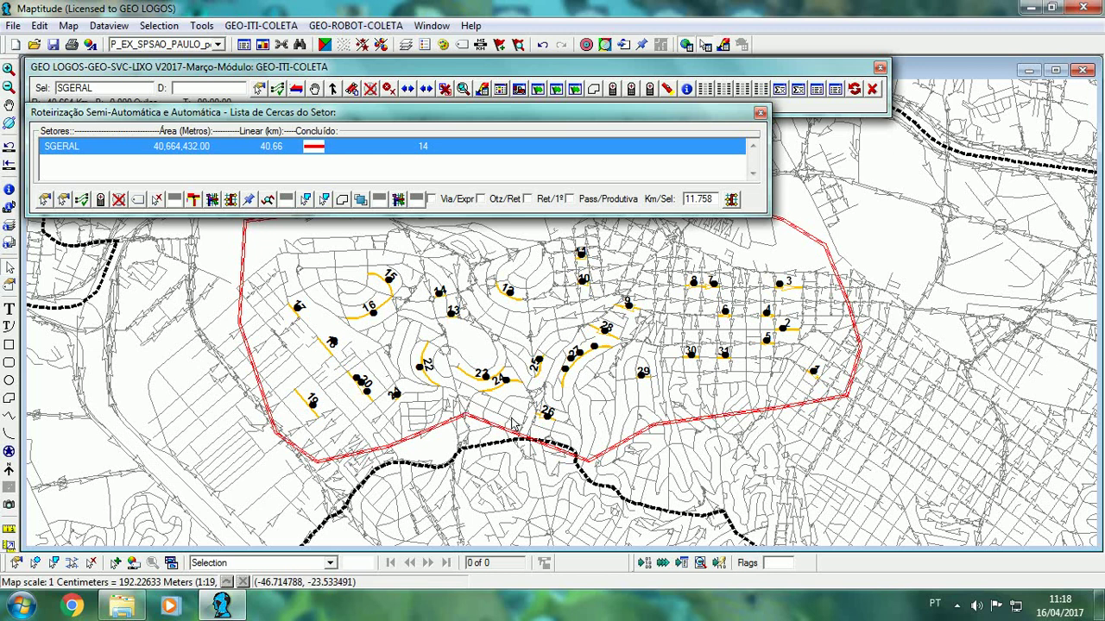
left_click(398, 199)
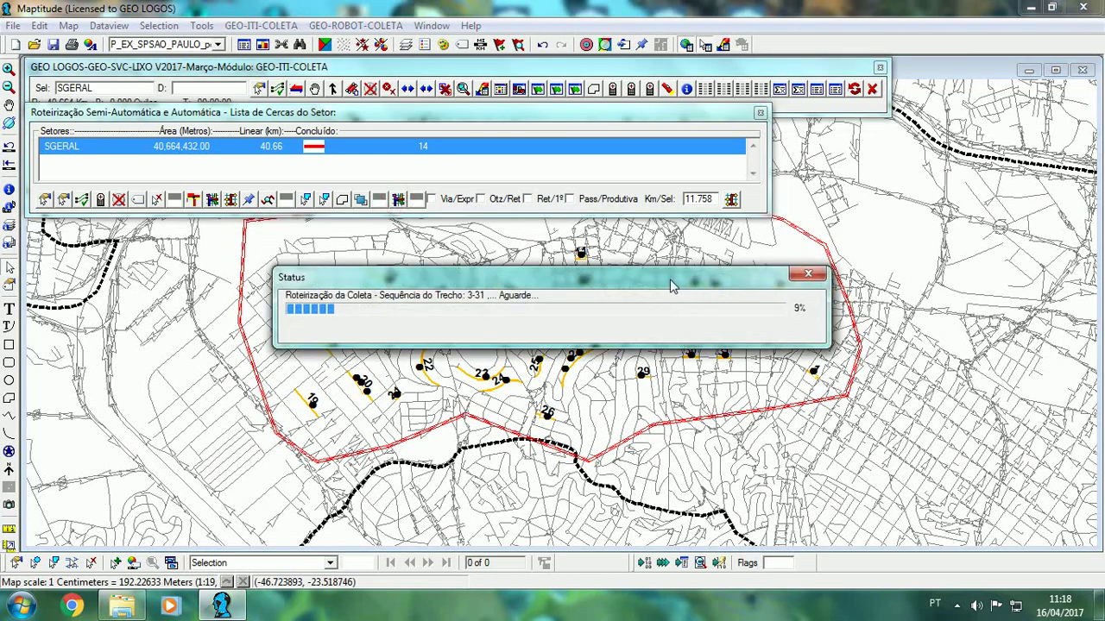
left_click_drag(674, 278, 624, 220)
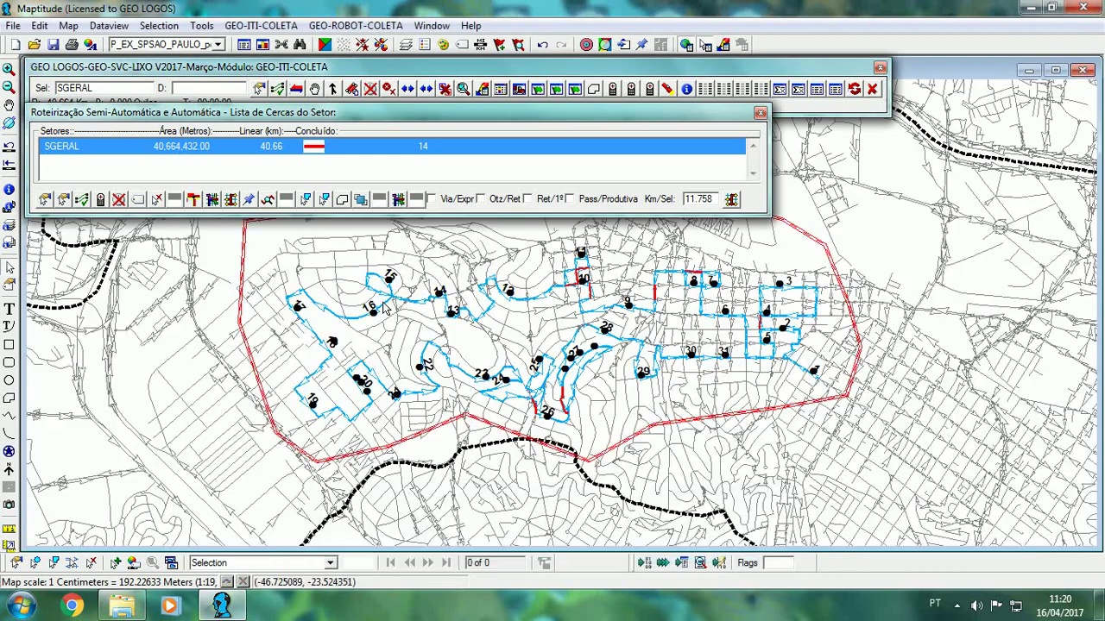
Leave the fence list and check the new SGERAL itinerary's length in the itinerary list.
left_click(762, 112)
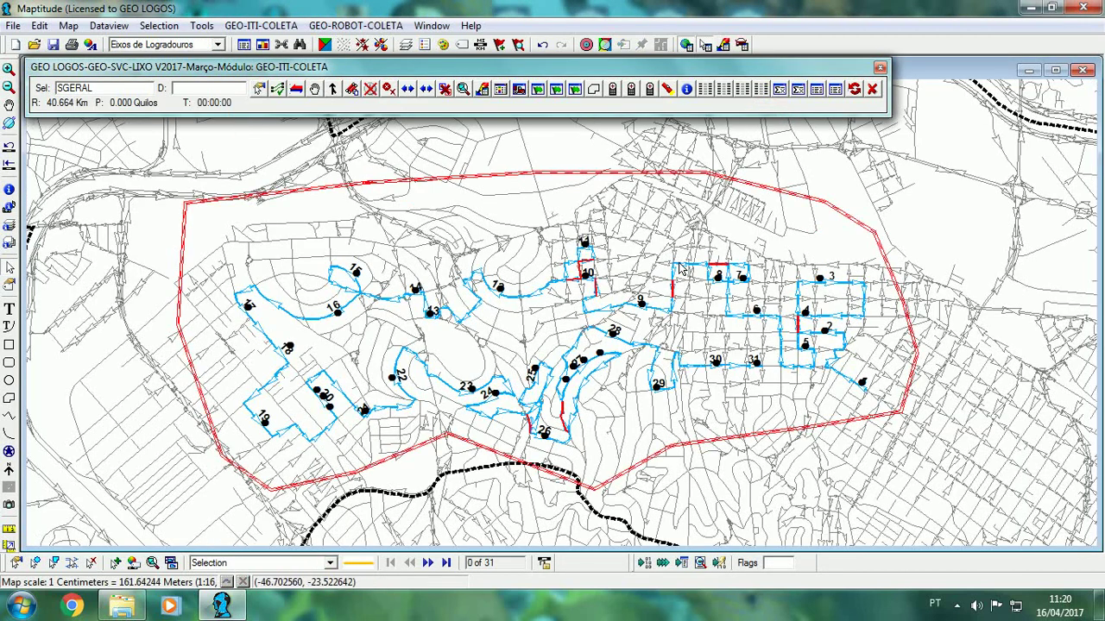
left_click(500, 89)
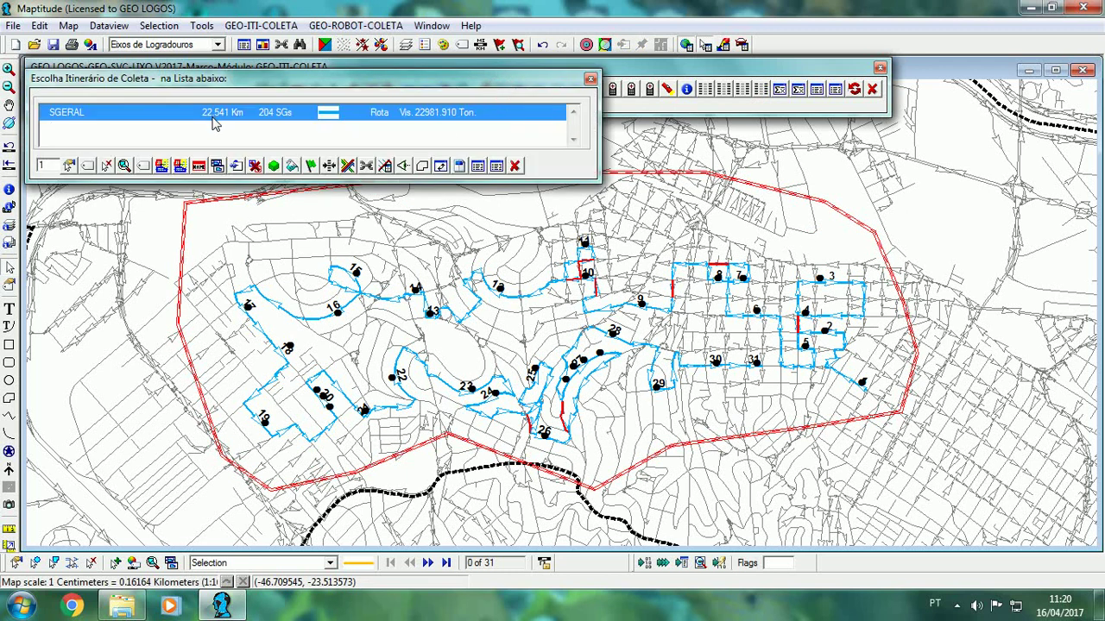
left_click(515, 166)
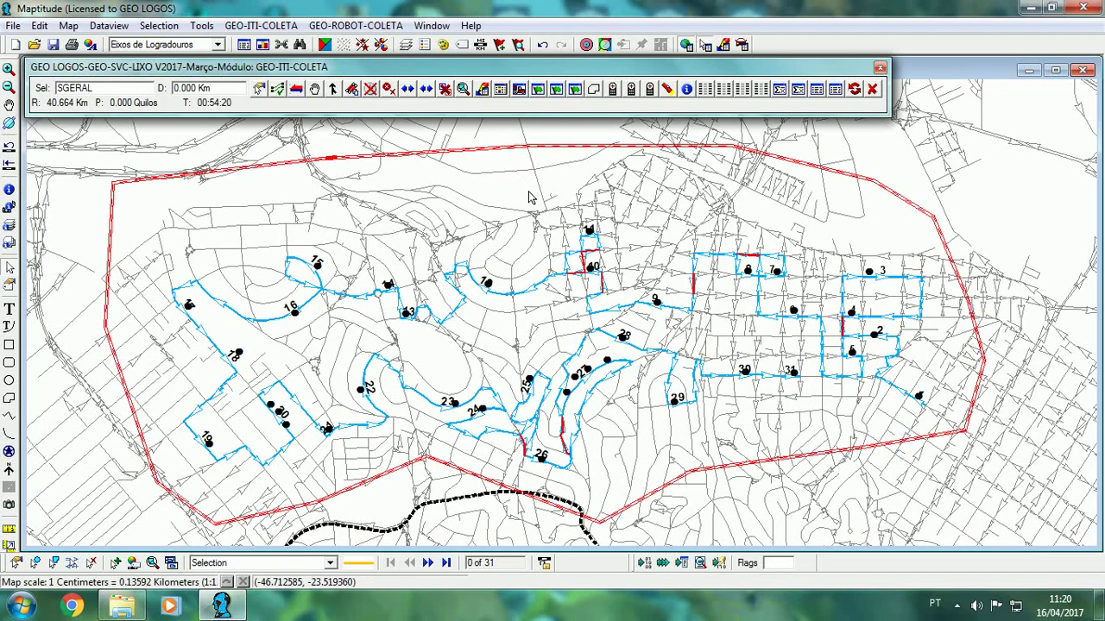
Examine the SGERAL itinerary's street table with its sequence and turn directions, and close the table.
left_click(9, 104)
left_click_drag(291, 202, 273, 194)
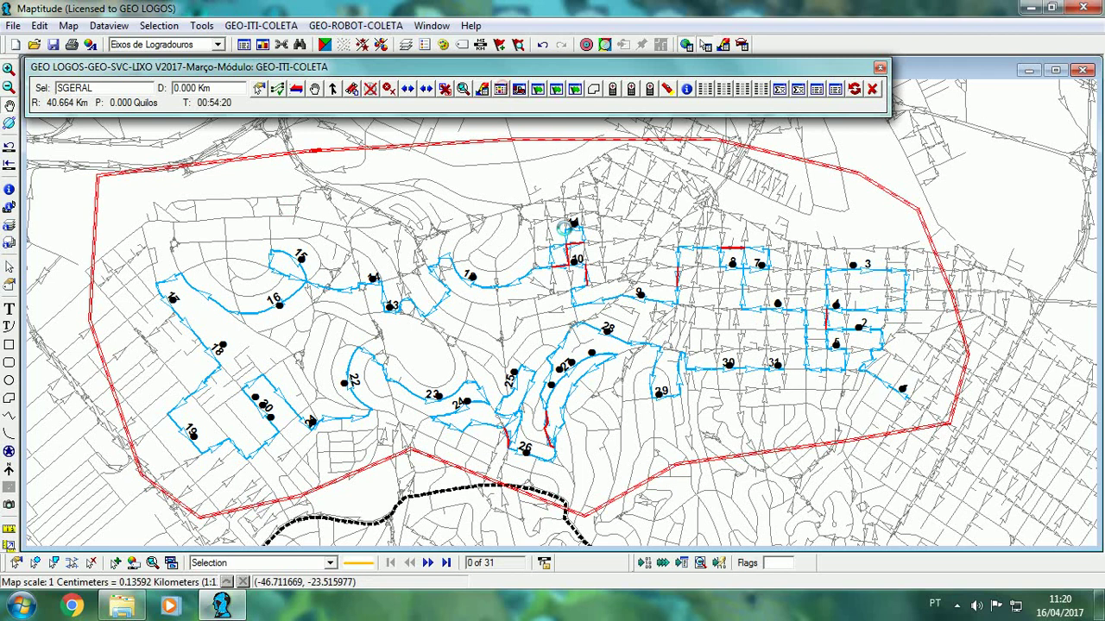
left_click(501, 89)
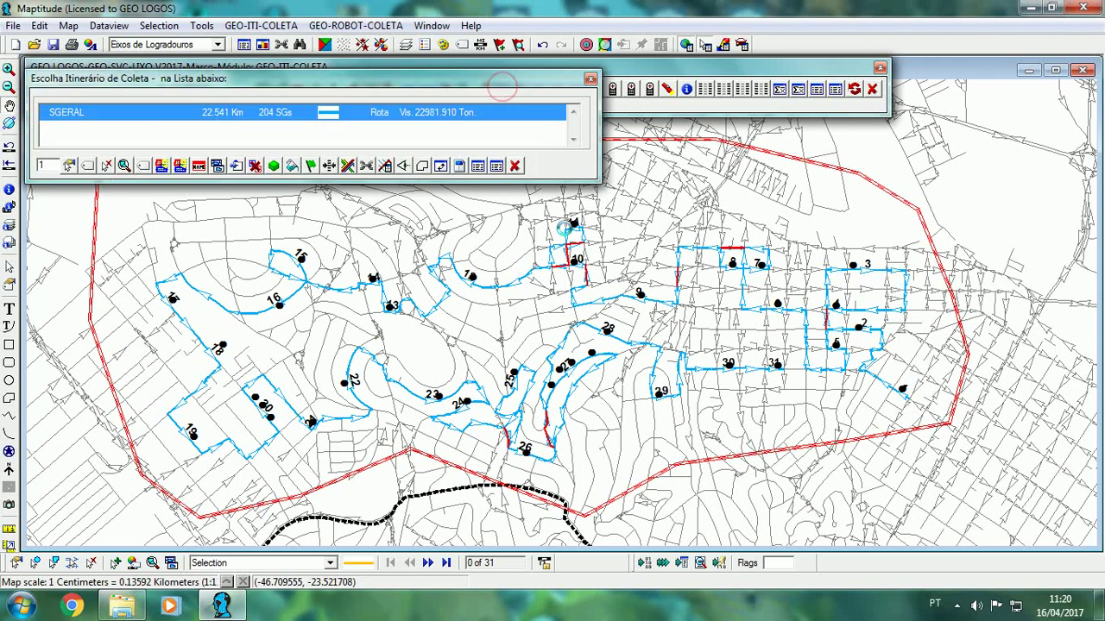
left_click(478, 166)
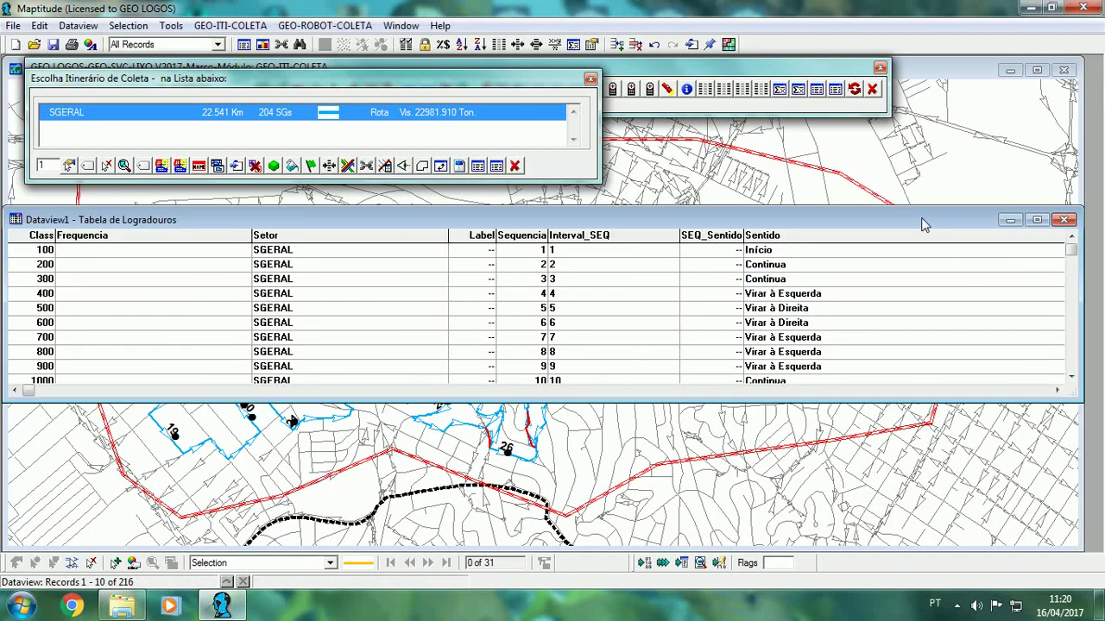
left_click_drag(922, 221, 882, 265)
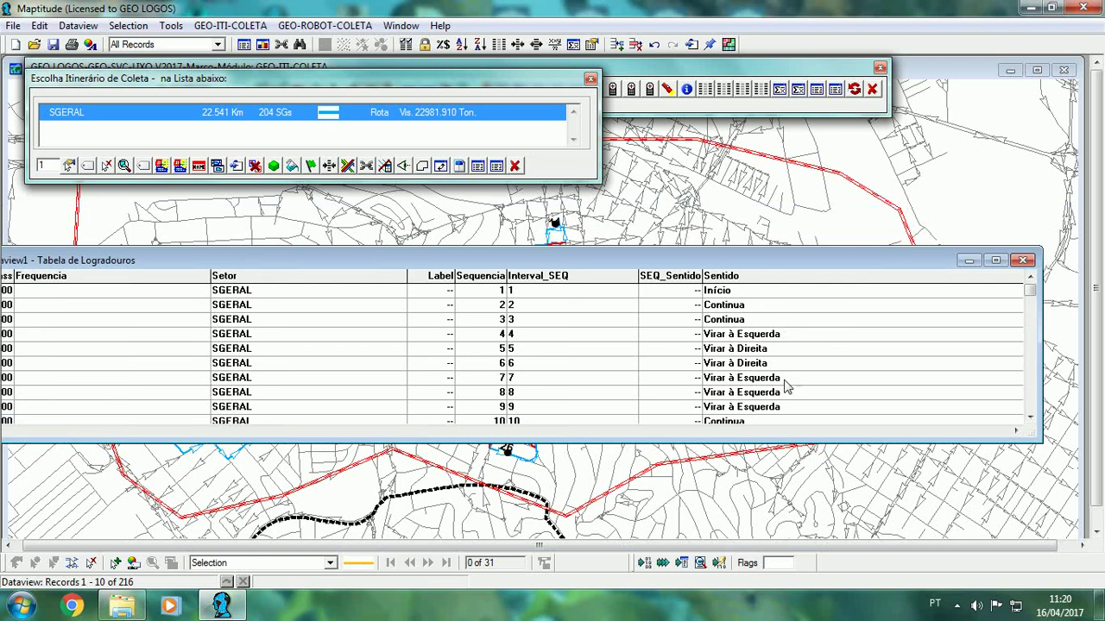
left_click(1024, 261)
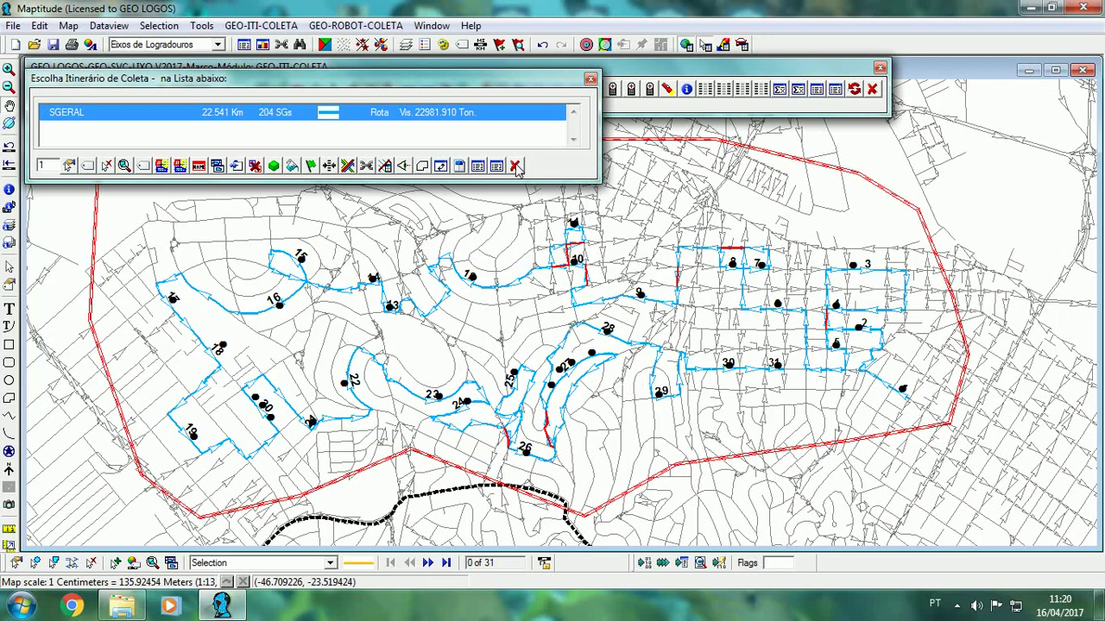
Enable the system preference that inserts or changes segments between segments or collection points in the report.
left_click(704, 89)
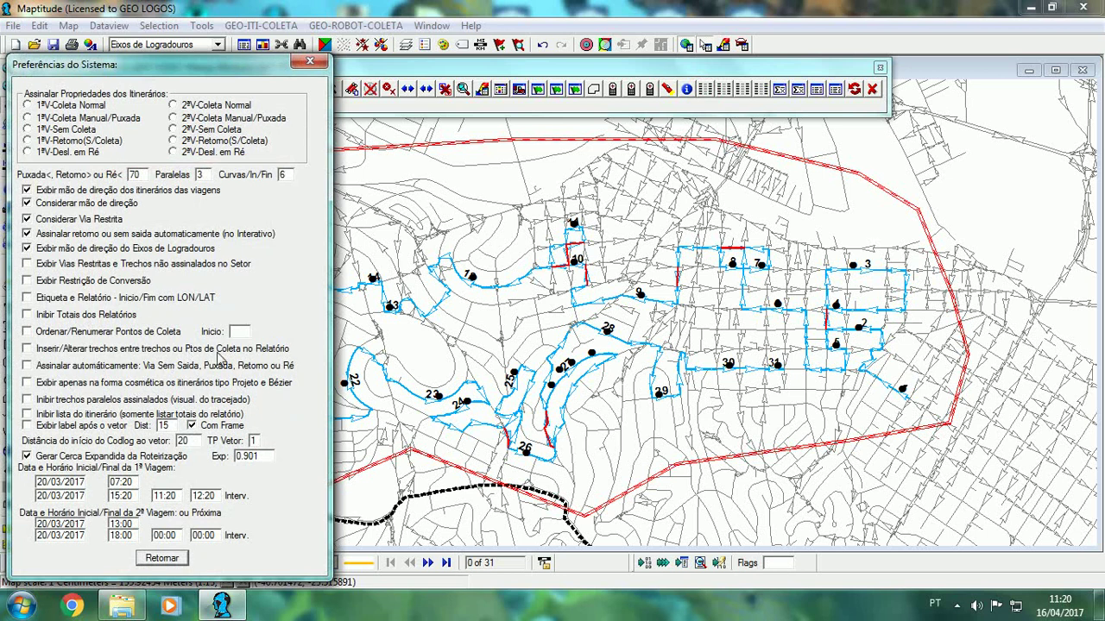
left_click(39, 354)
left_click(177, 561)
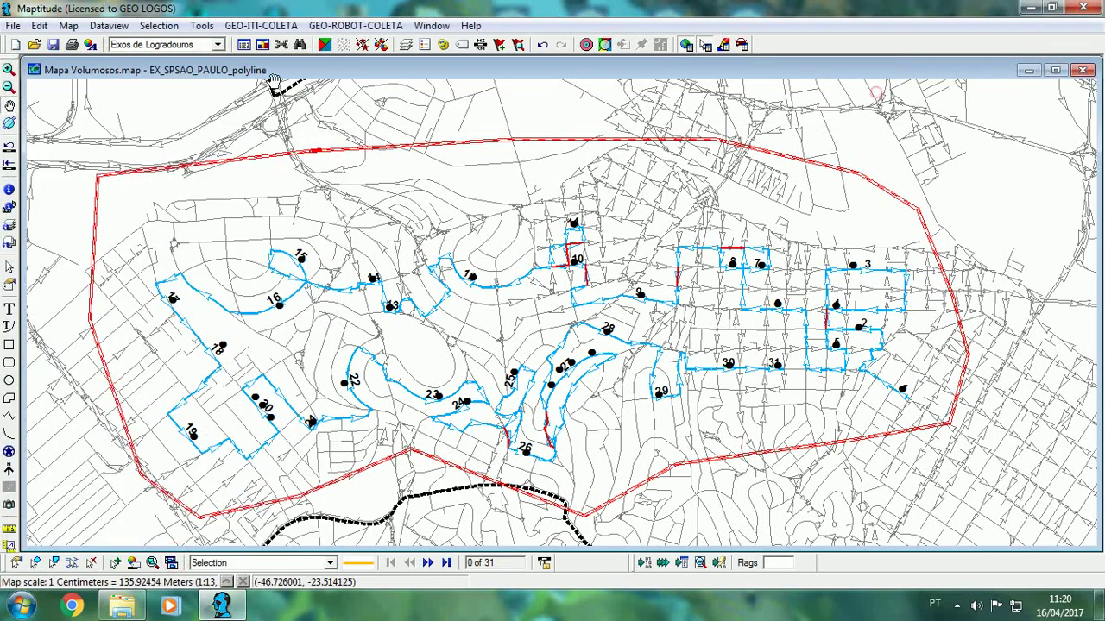
left_click(219, 44)
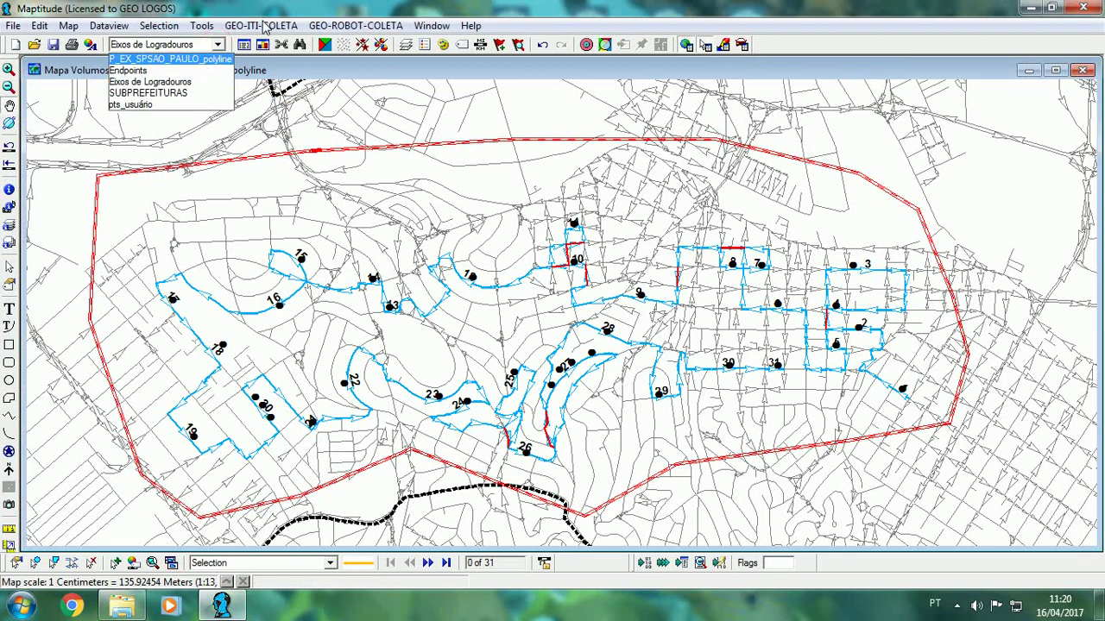
left_click(264, 26)
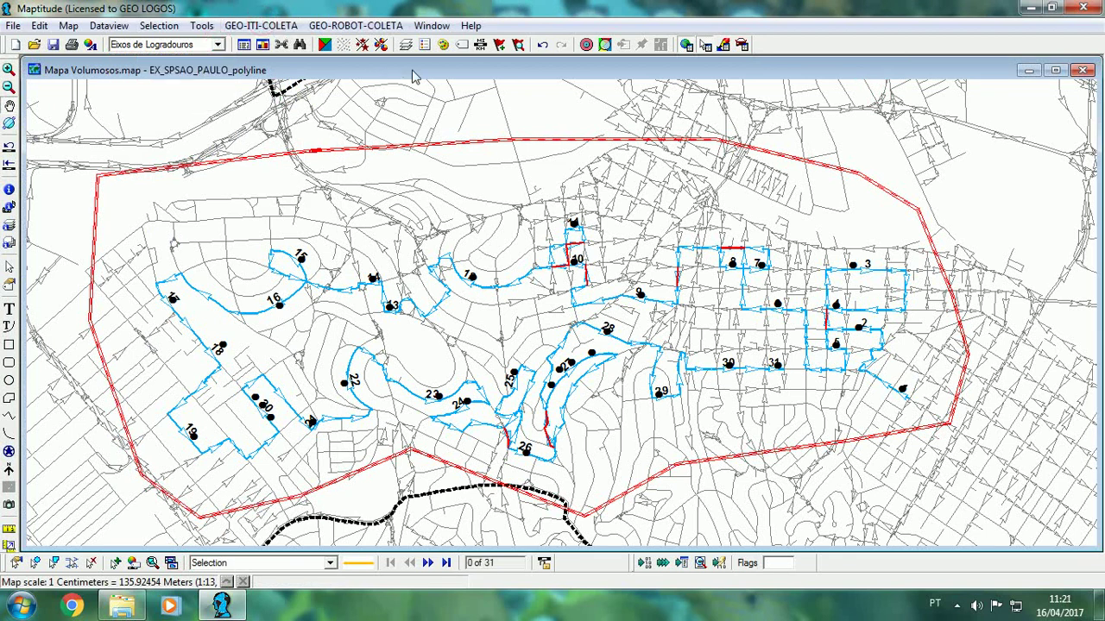
left_click(405, 44)
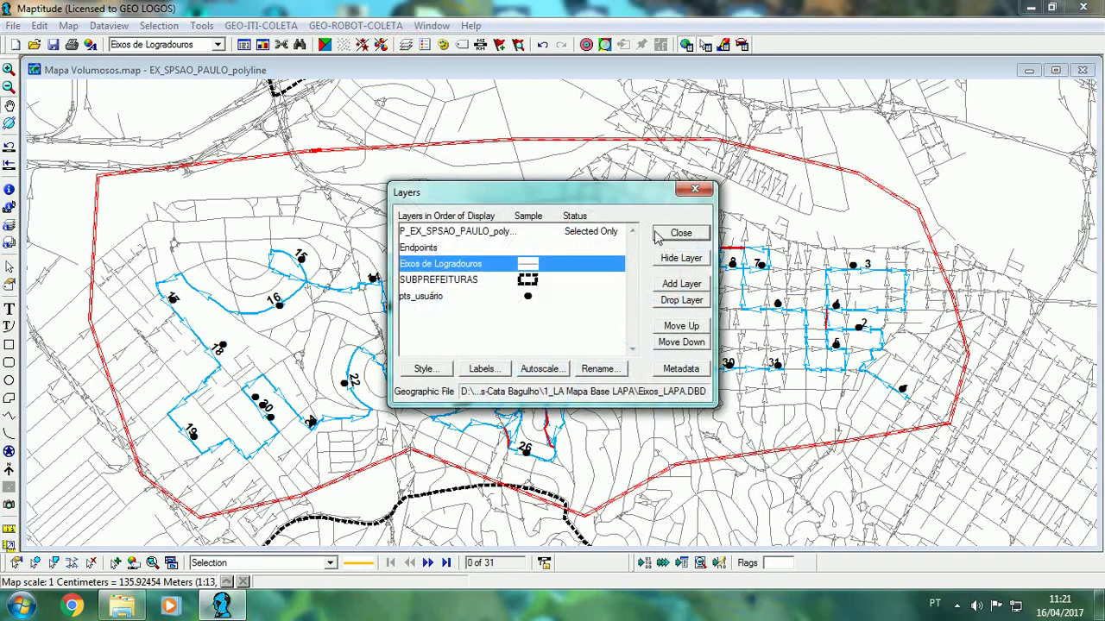
key("Escape")
Try to generate the SGERAL itinerary's street table with the collection points included, and leave the itinerary list.
left_click(260, 26)
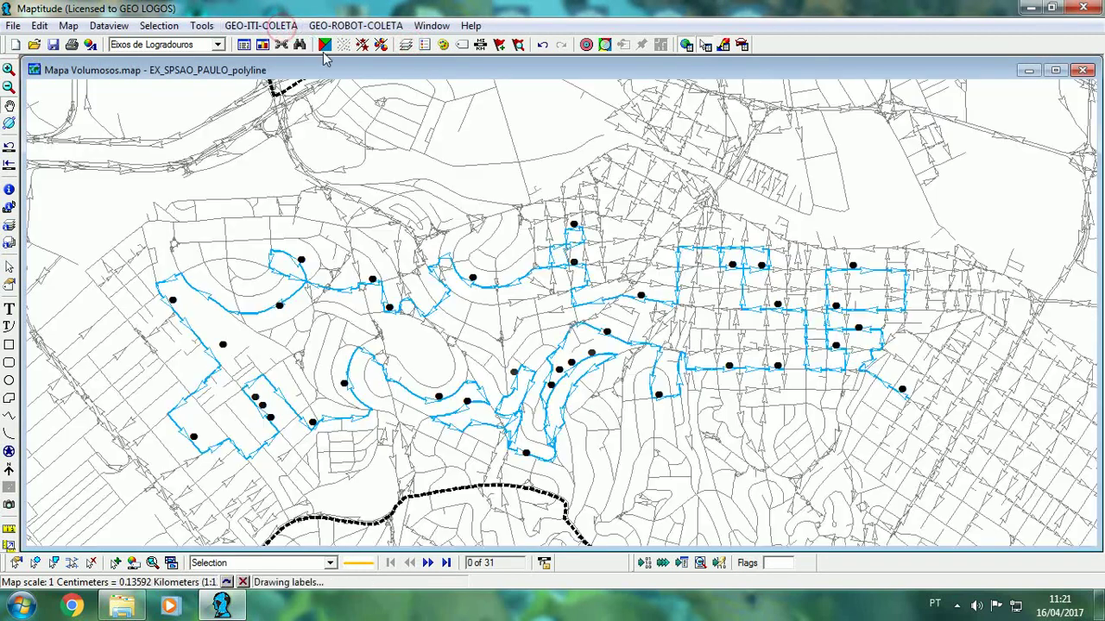
left_click(499, 90)
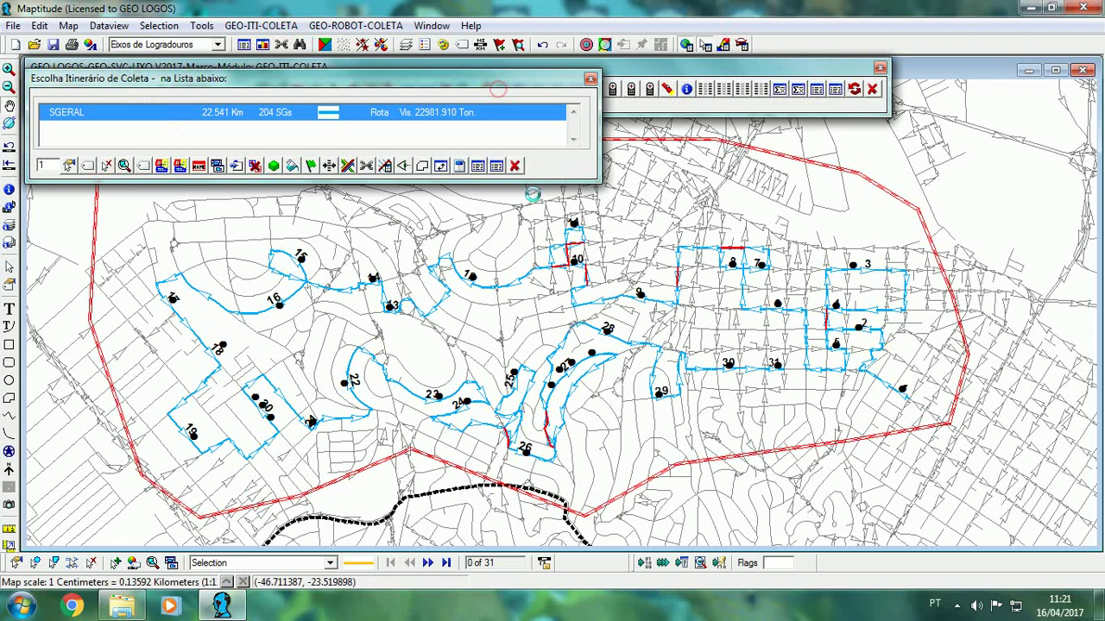
left_click(476, 166)
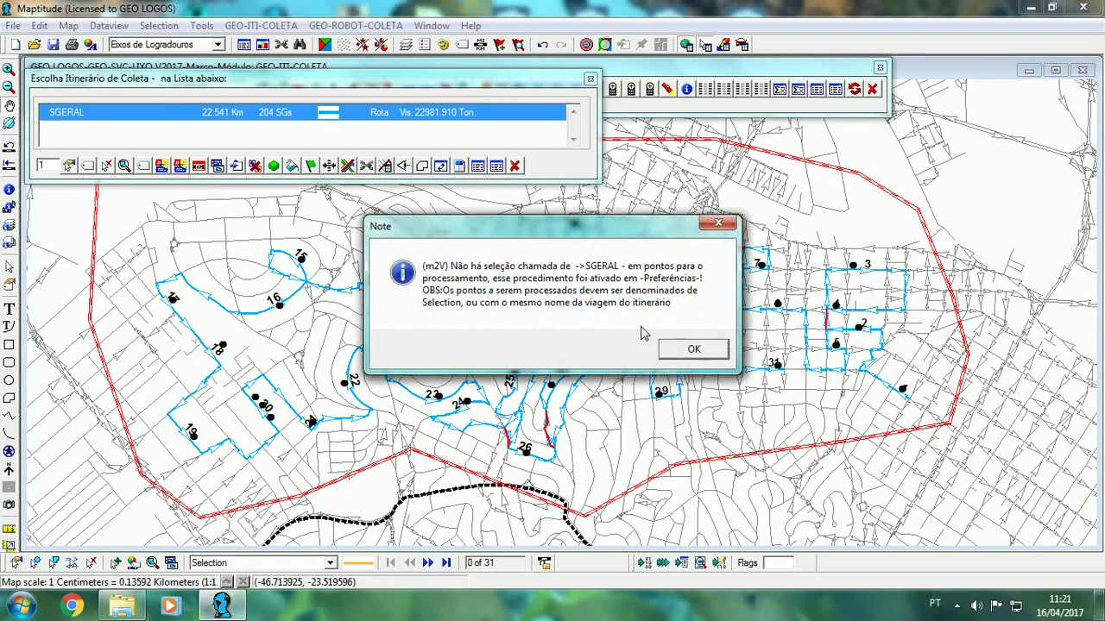
left_click_drag(604, 238, 604, 276)
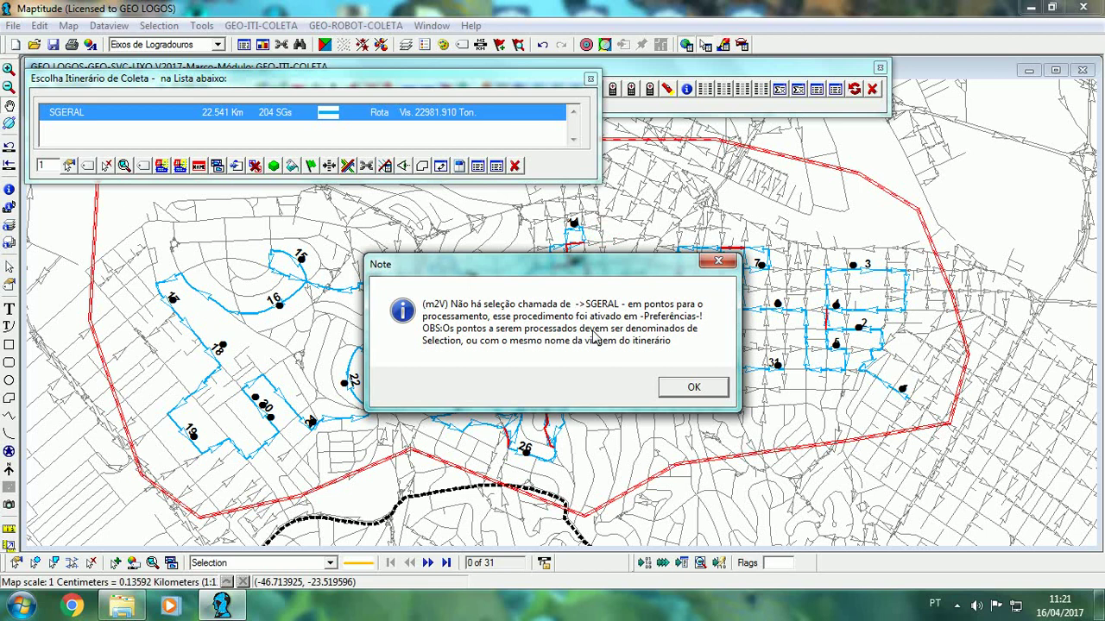
left_click(701, 388)
left_click(515, 167)
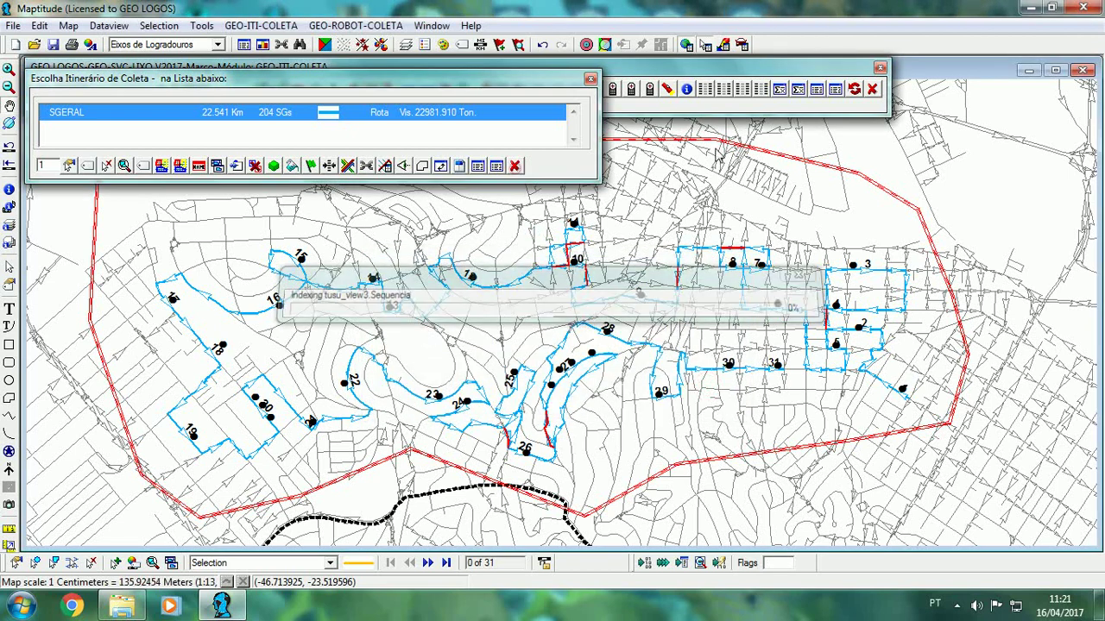
left_click(1064, 220)
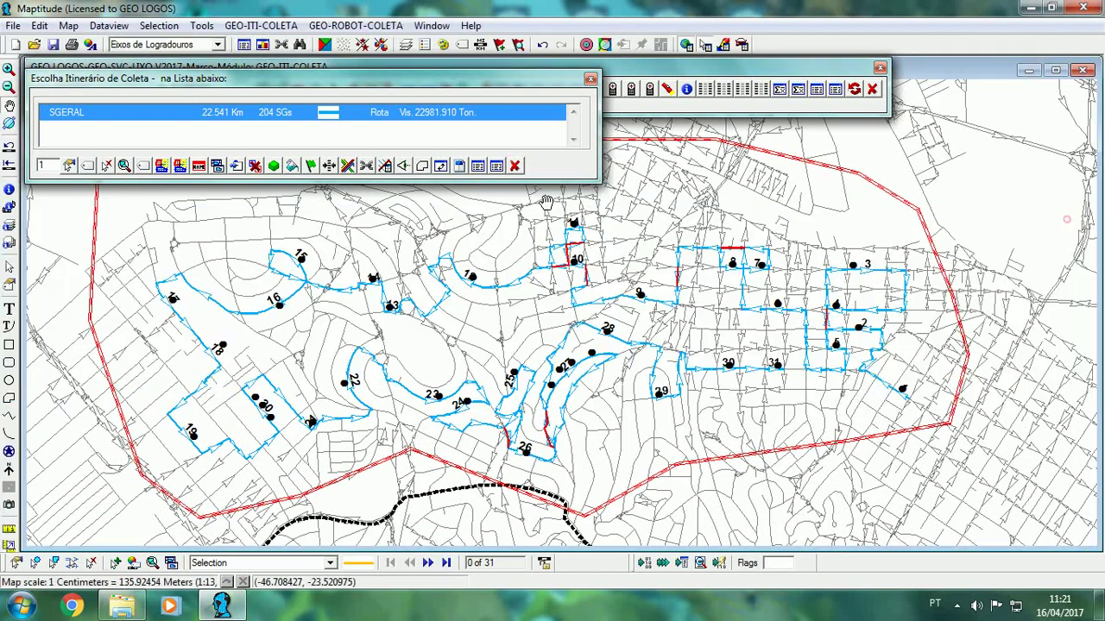
left_click(514, 167)
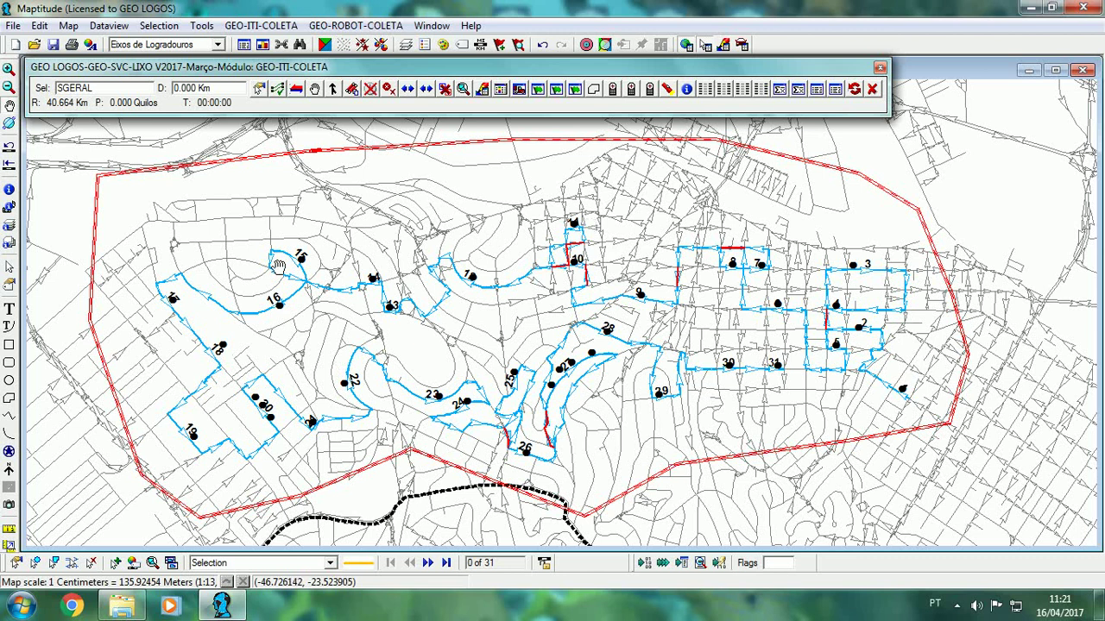
Leave the GEO-ITI-COLETA module and select all collection points of the pts_usuário layer inside the fence with circular selections.
left_click(872, 89)
left_click(218, 44)
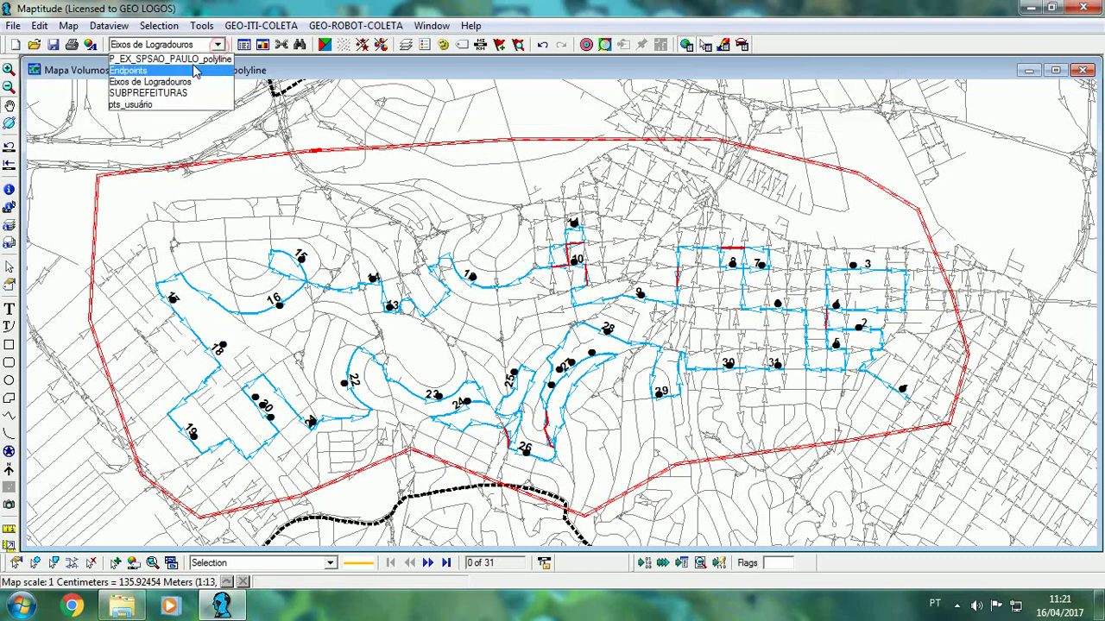
left_click(138, 104)
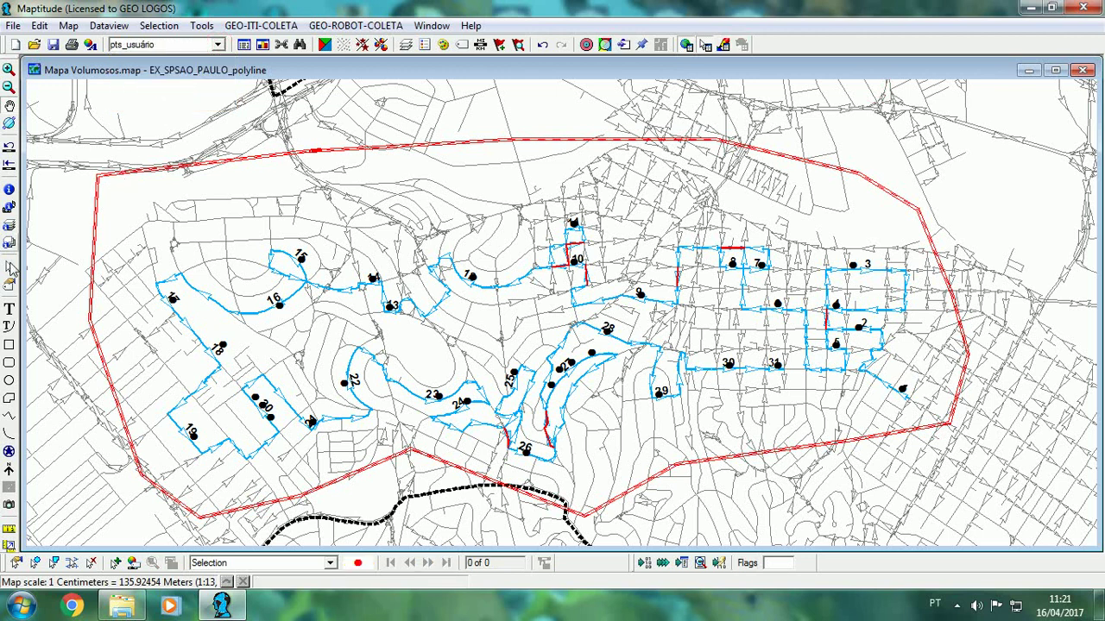
left_click(35, 565)
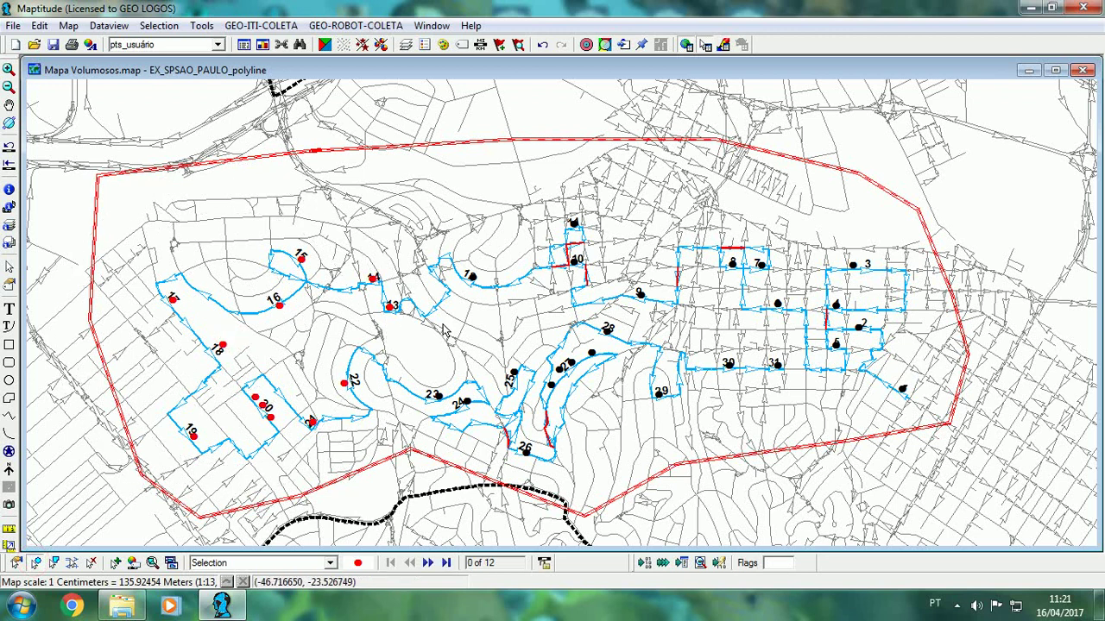
left_click_drag(490, 328, 556, 477)
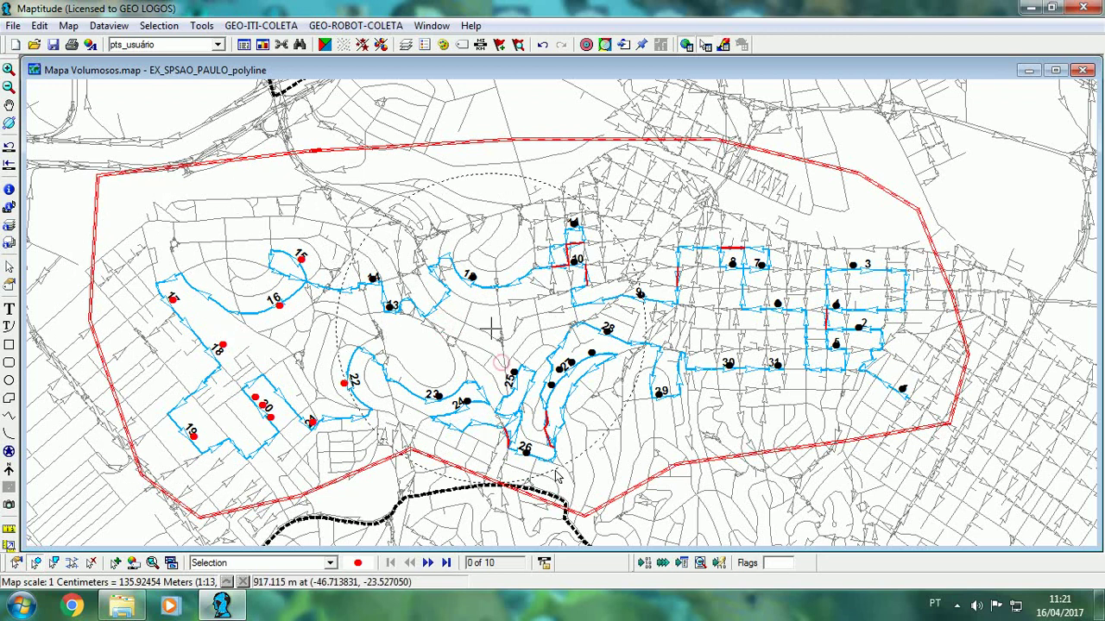
left_click_drag(654, 281, 724, 436)
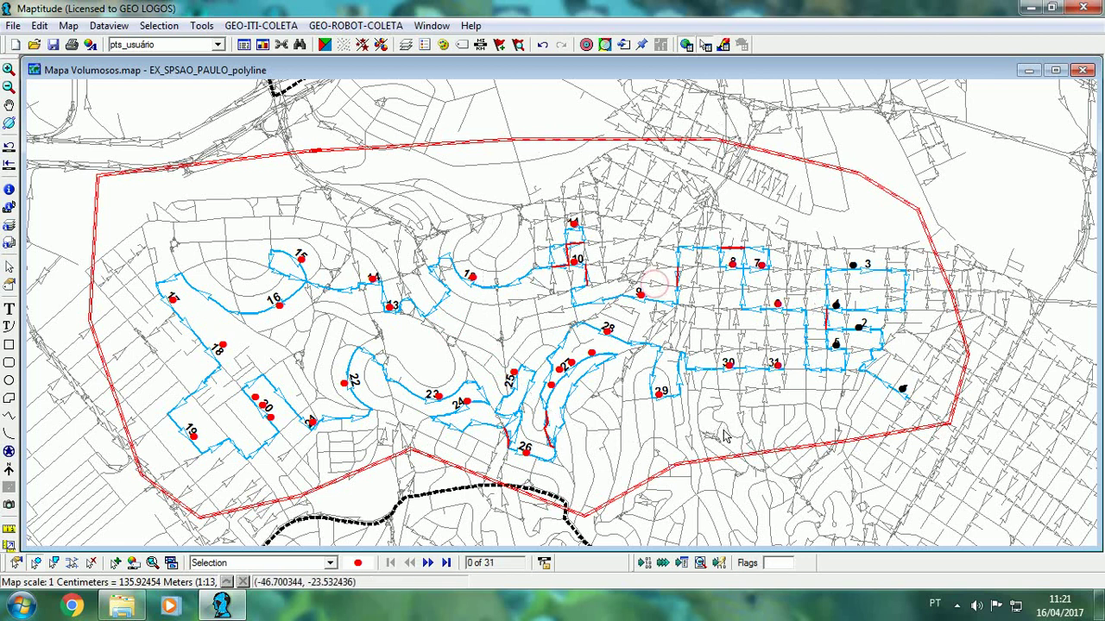
left_click_drag(818, 296, 887, 378)
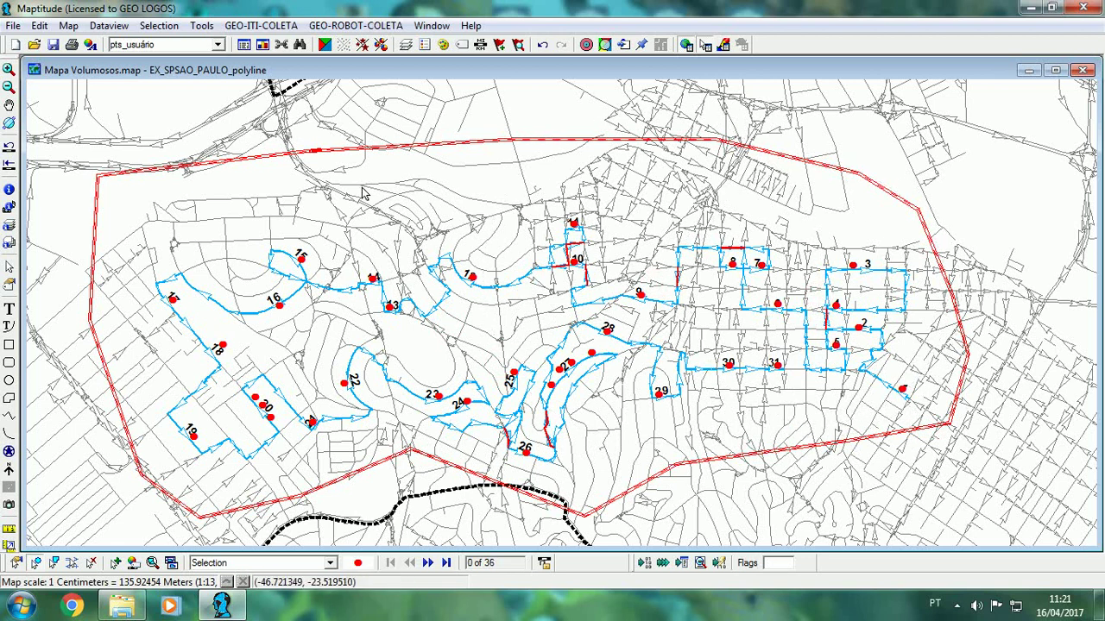
Check the pts_usuário selection sets and where the Selection set can be renamed, keeping its name.
left_click(152, 563)
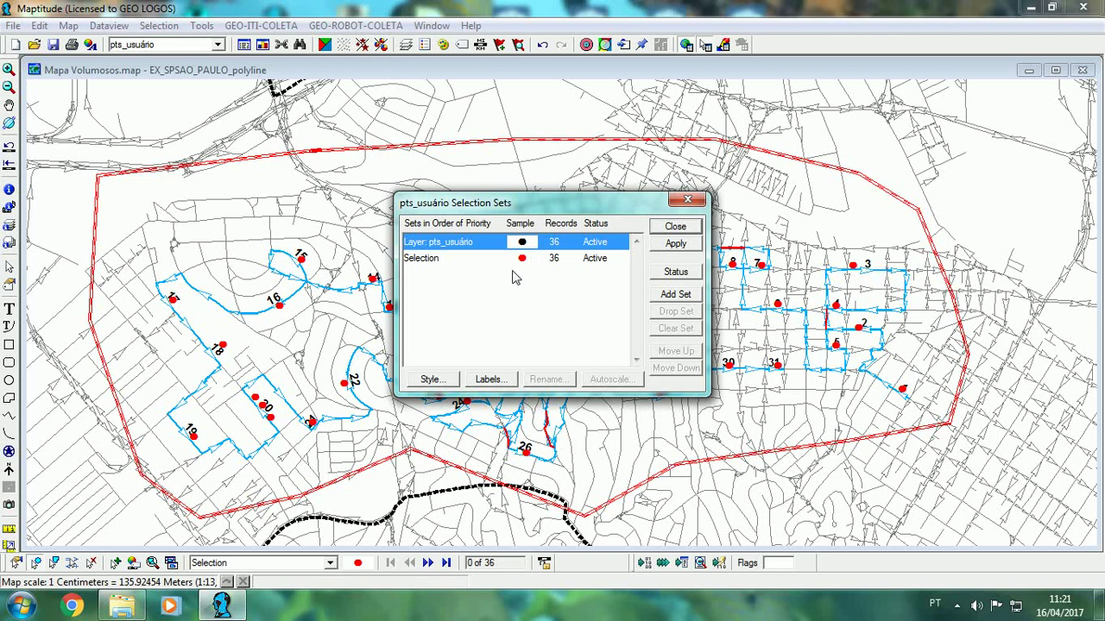
left_click(423, 259)
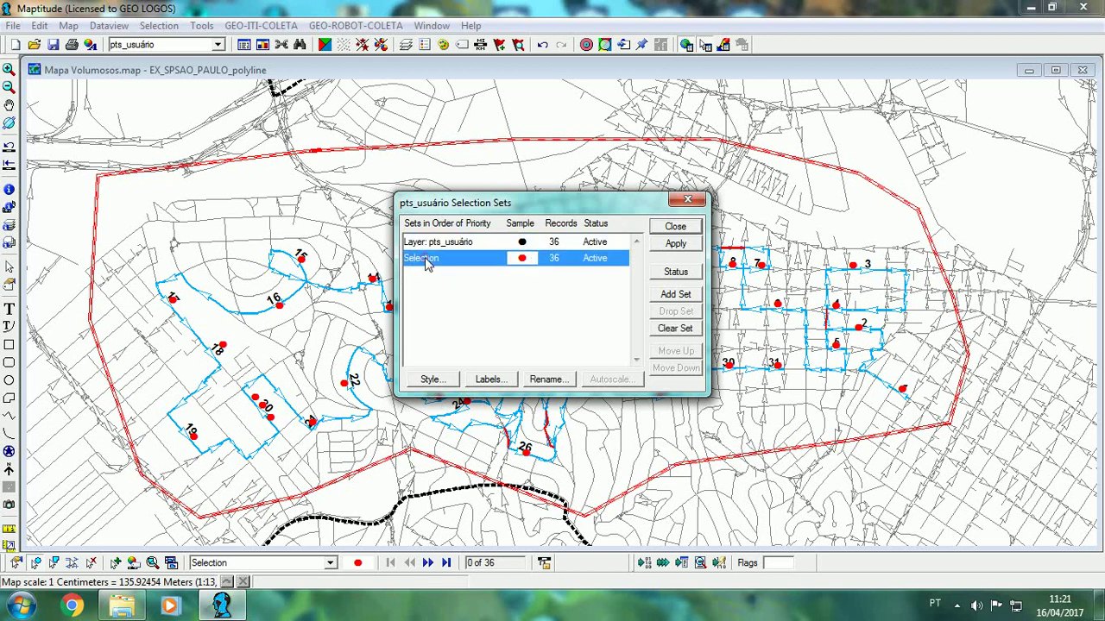
left_click(548, 379)
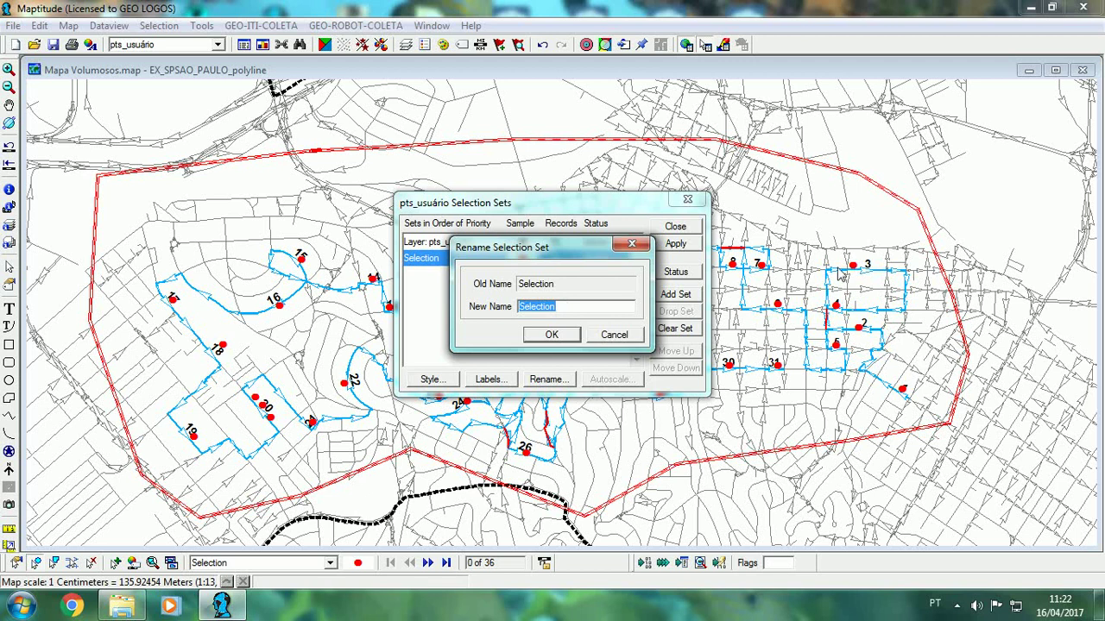
left_click(615, 335)
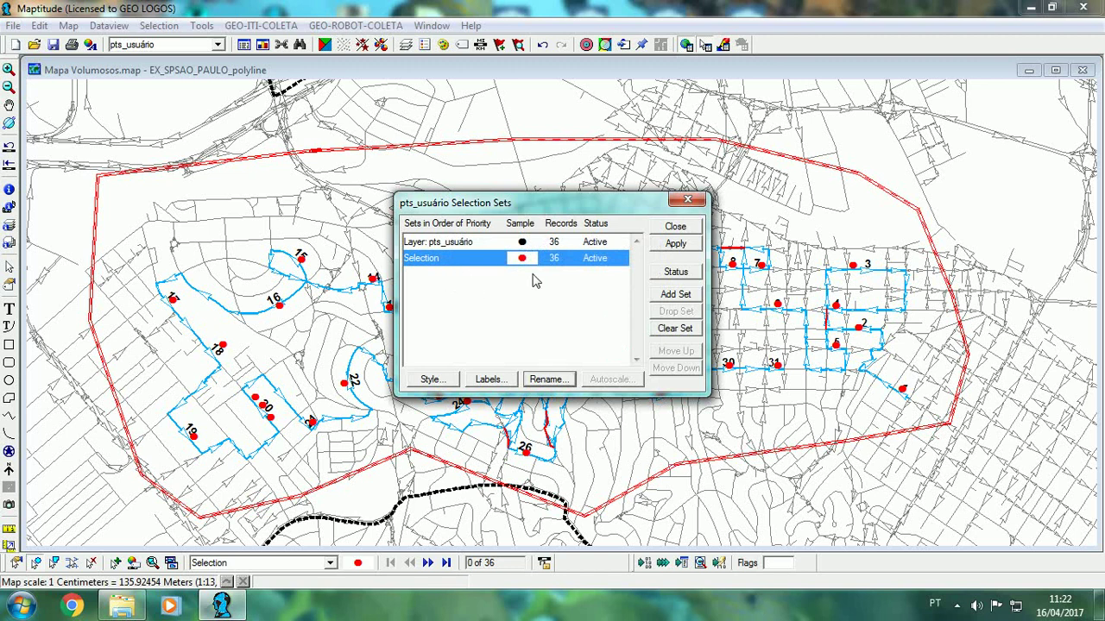
left_click(675, 226)
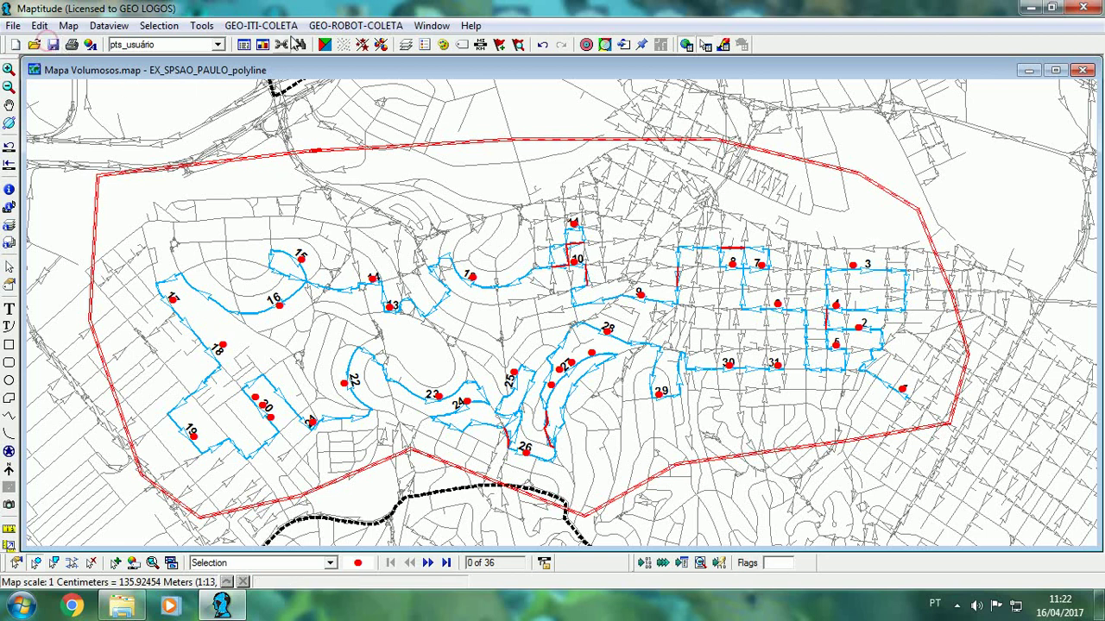
Restart GEO-ITI-COLETA and generate the SGERAL itinerary's street table with the selected collection points included.
left_click(261, 25)
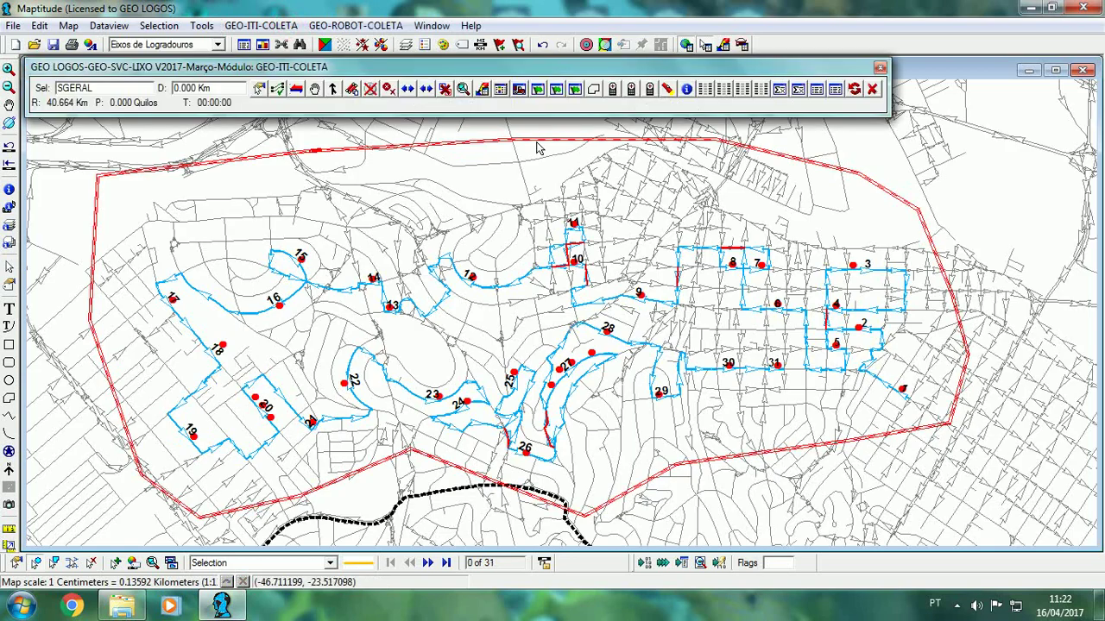
left_click(501, 89)
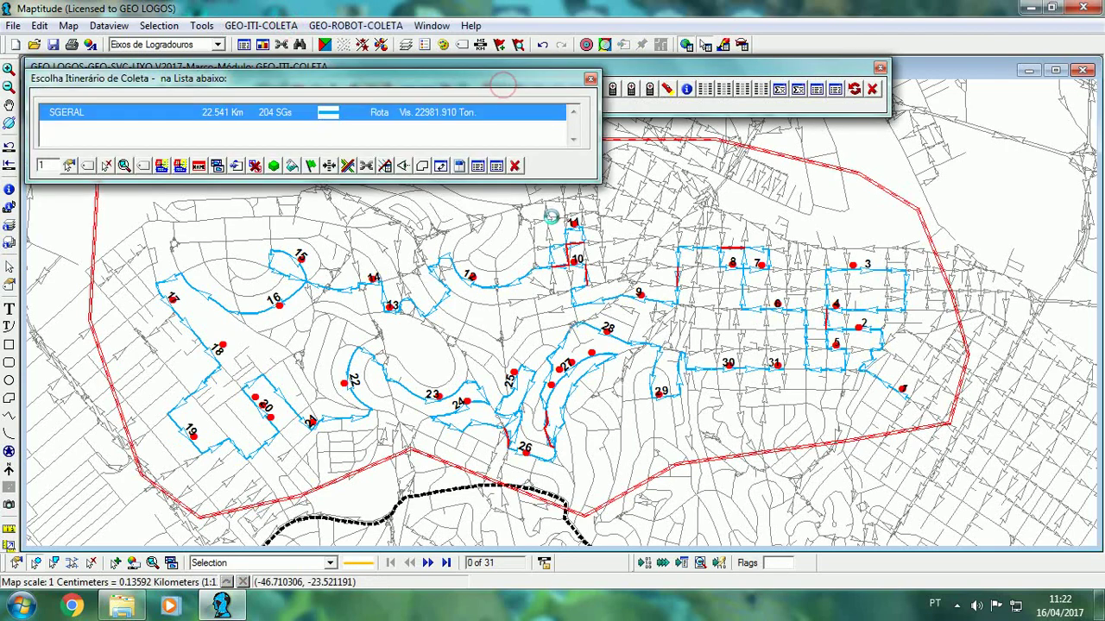
left_click(477, 165)
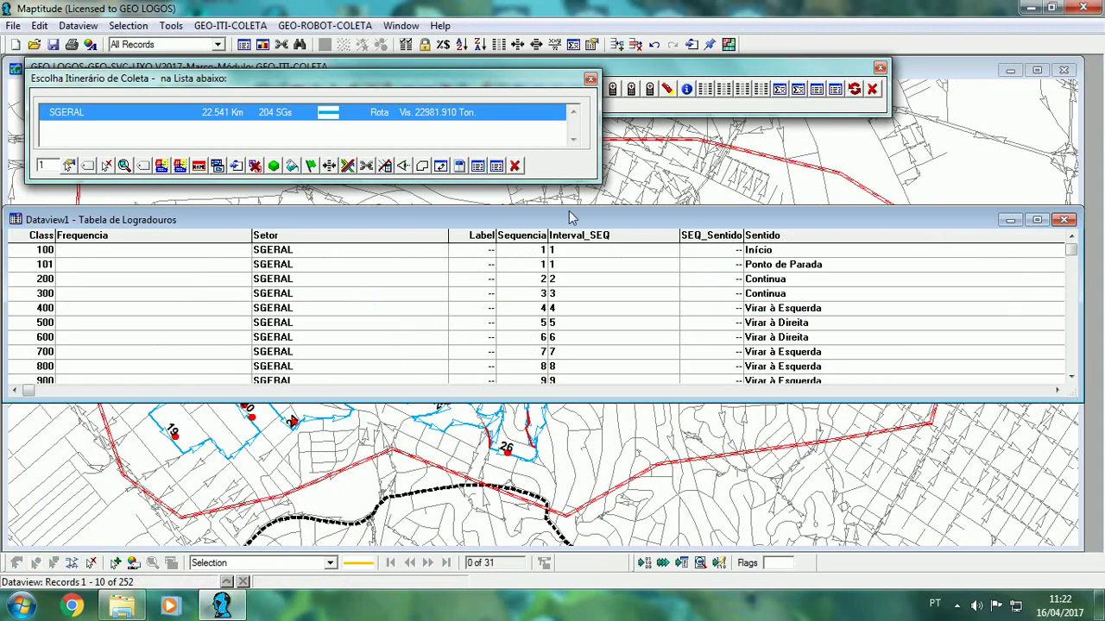
Examine the stop points inserted among the turn directions in the SGERAL street table, and close the table and itinerary list.
left_click_drag(867, 221, 758, 236)
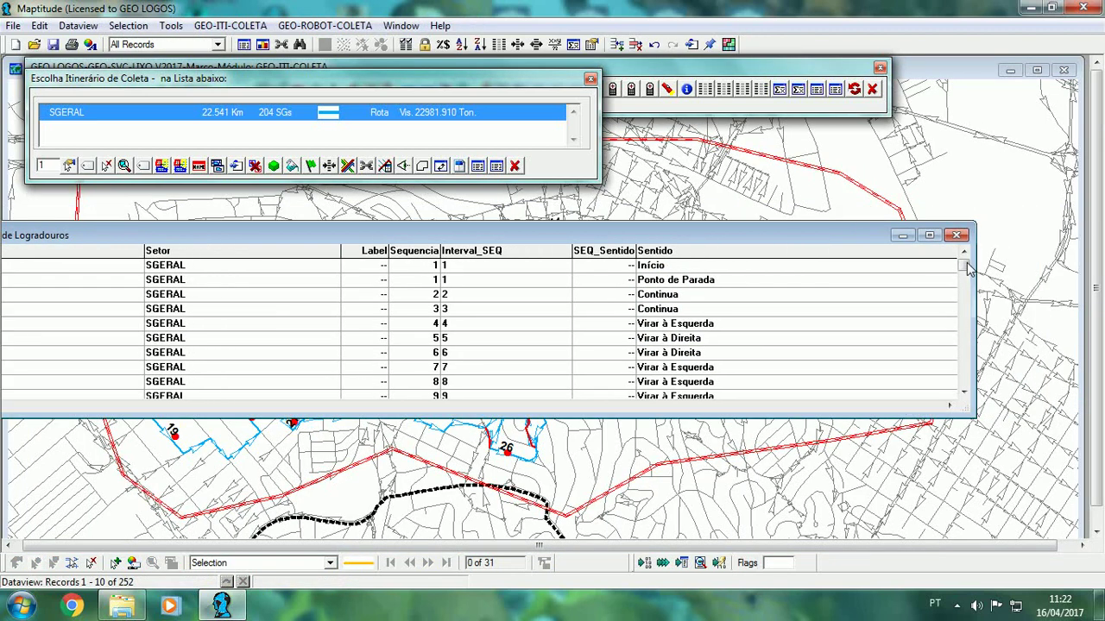
left_click_drag(965, 262, 714, 295)
left_click(964, 384)
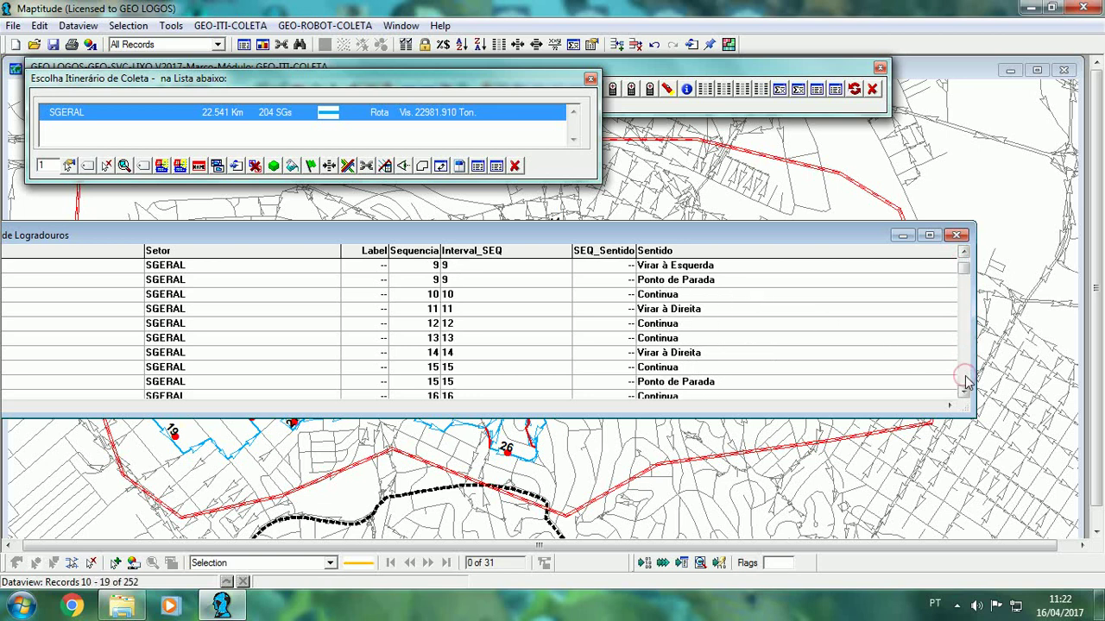
left_click(965, 384)
left_click(965, 384)
left_click(965, 384)
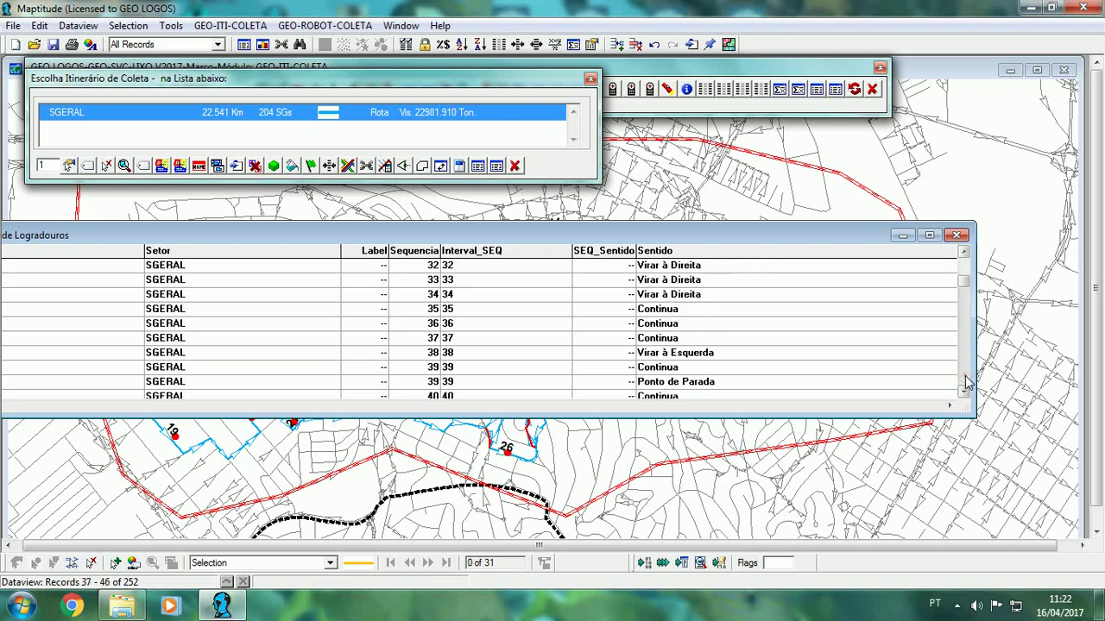
left_click(964, 384)
left_click(956, 235)
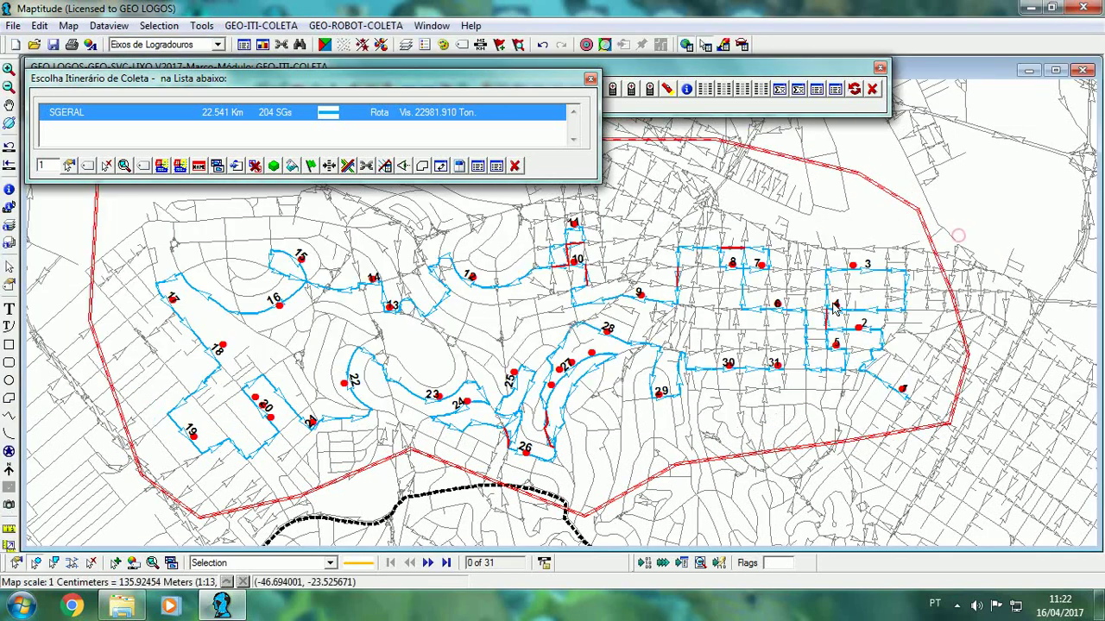
left_click(514, 165)
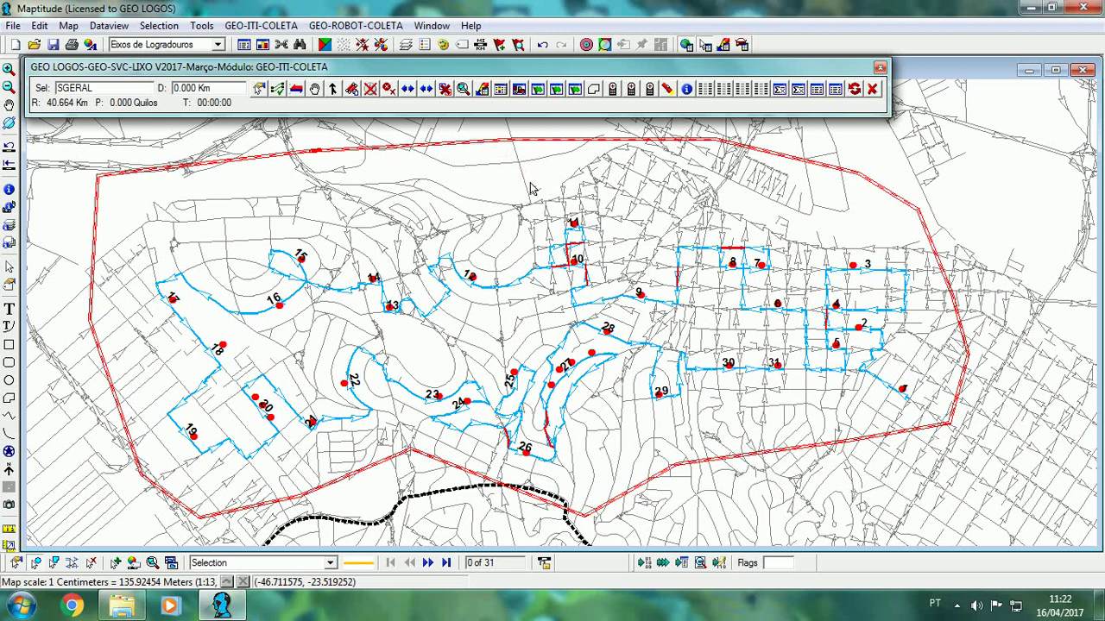
Remove the sequence number labels of the collection points from the map for the SGERAL fence, and leave the fence list.
scroll(533, 190, "up", 1)
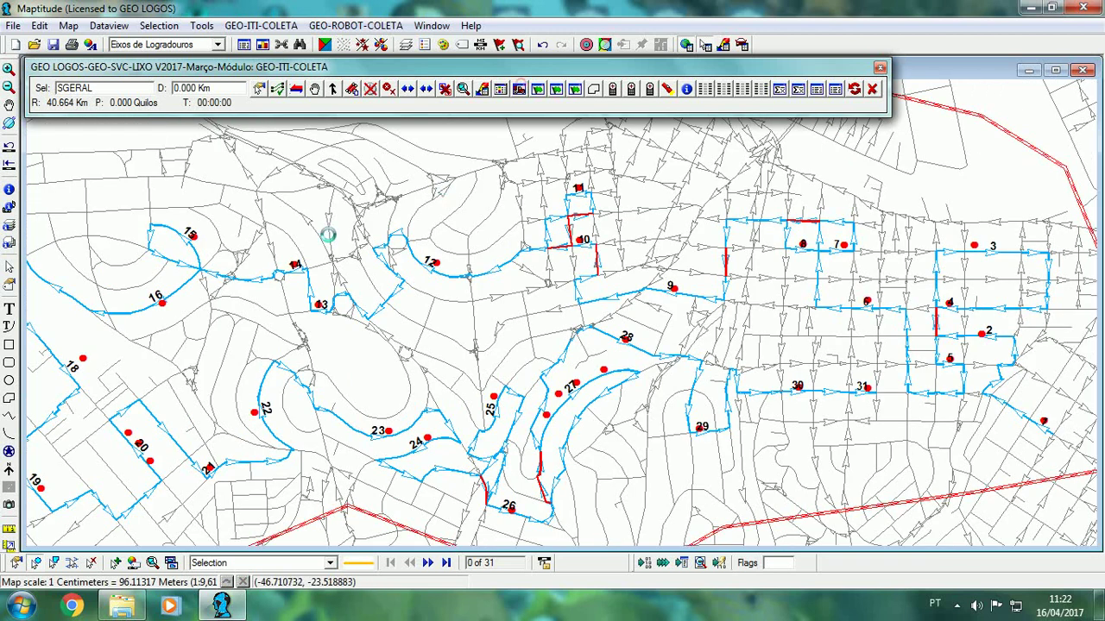
left_click(518, 89)
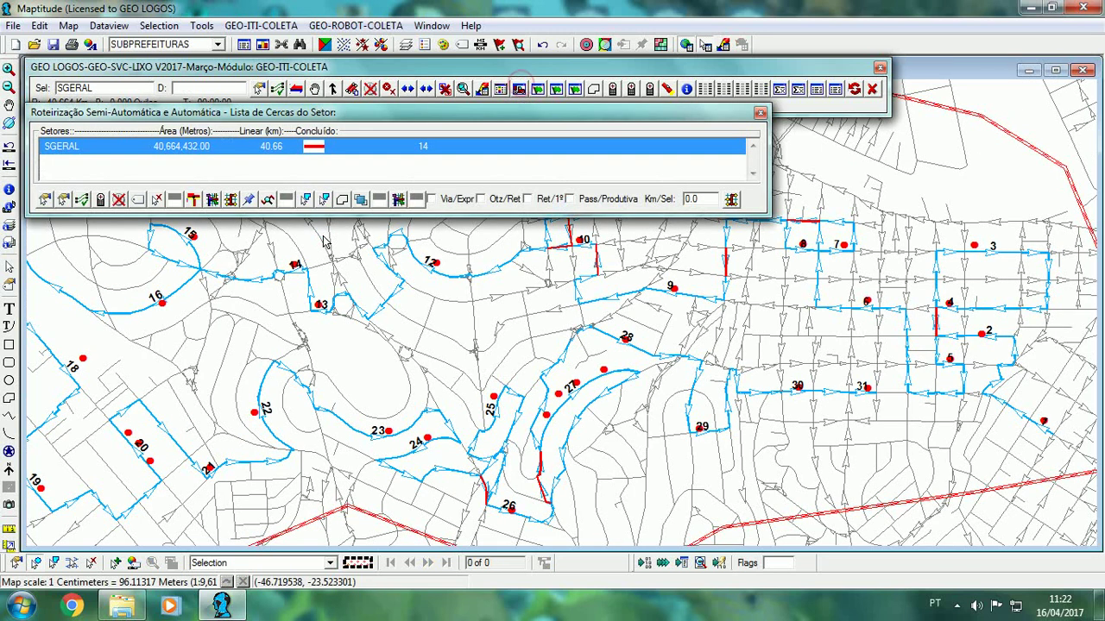
left_click(139, 199)
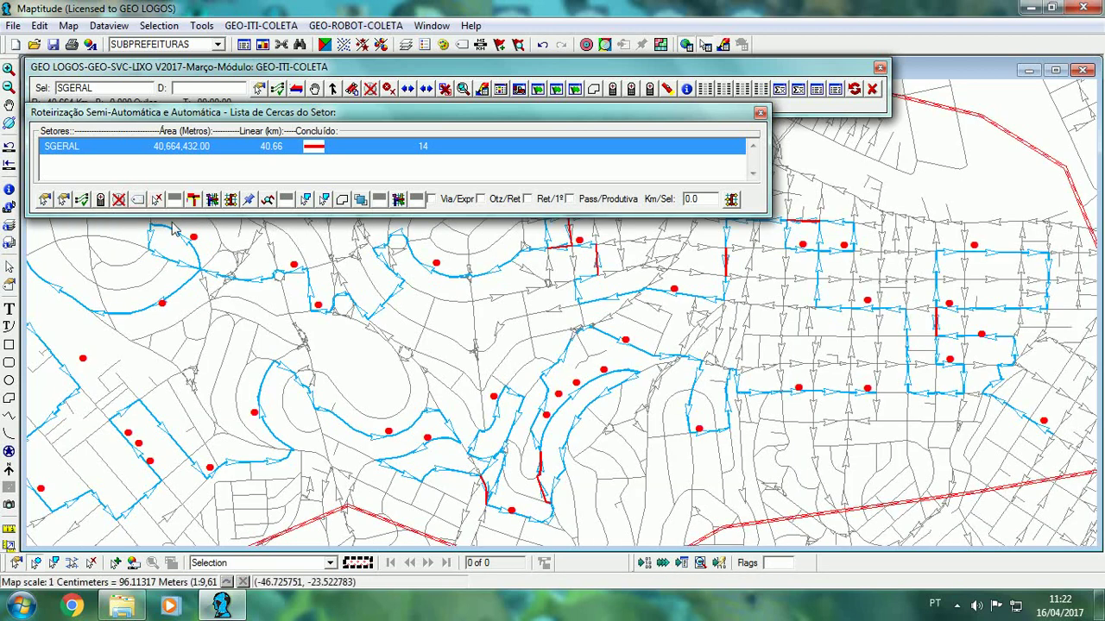
left_click(760, 114)
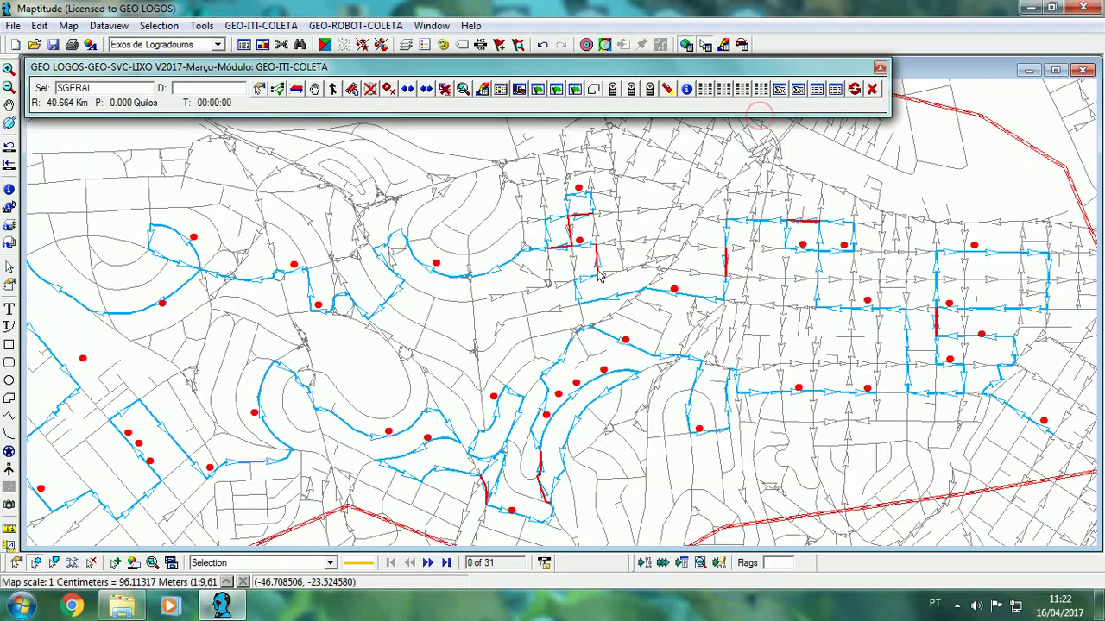
Leave GEO-ITI-COLETA, open the pts_usuário layer's table and examine all its columns through GEO_APR_DIR.
left_click(872, 89)
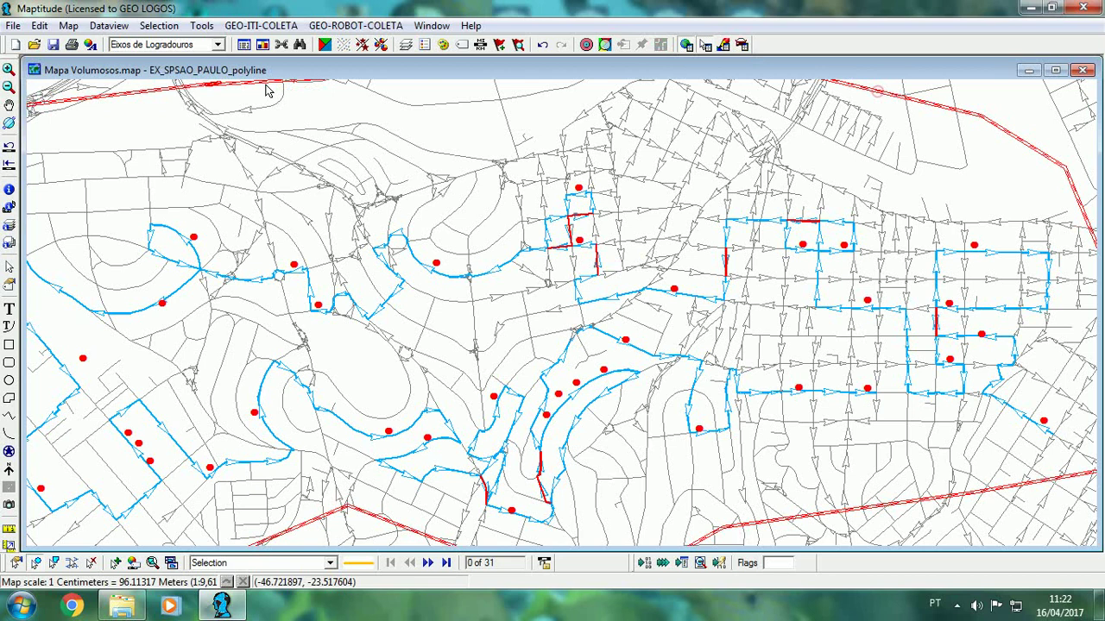
left_click(217, 44)
left_click(172, 105)
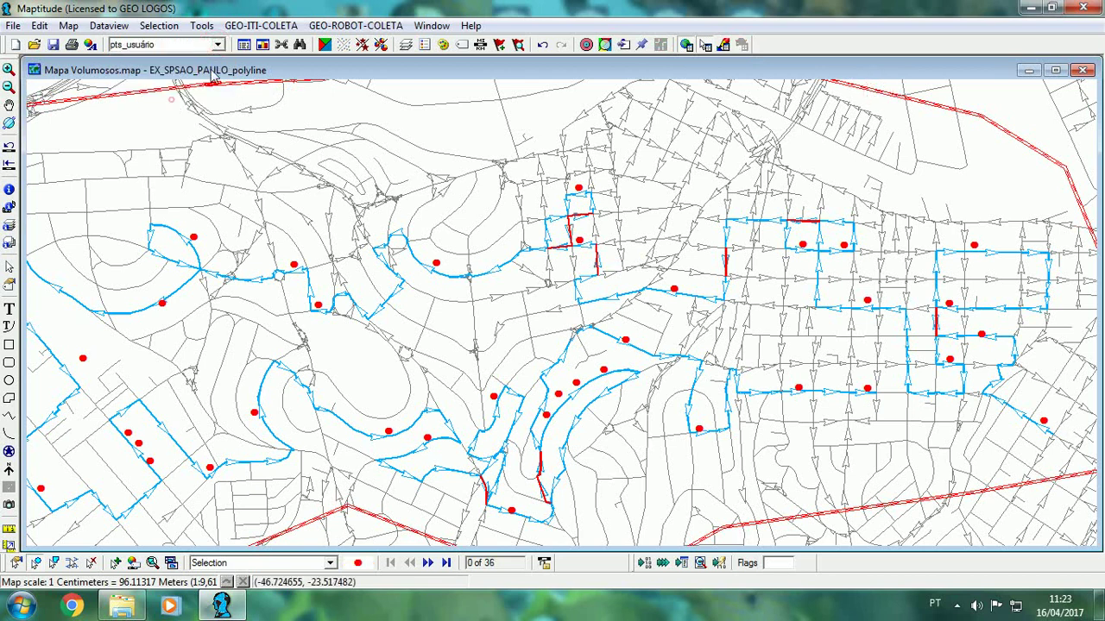
left_click(245, 44)
left_click(809, 381)
left_click(808, 381)
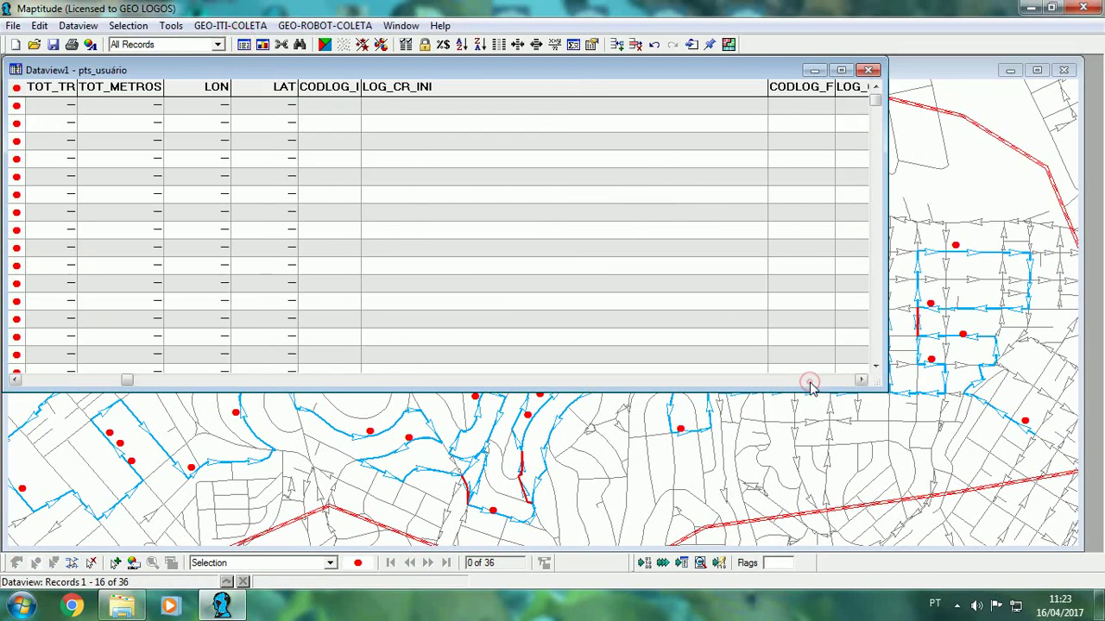
left_click(808, 380)
left_click(809, 381)
left_click(809, 381)
left_click(808, 380)
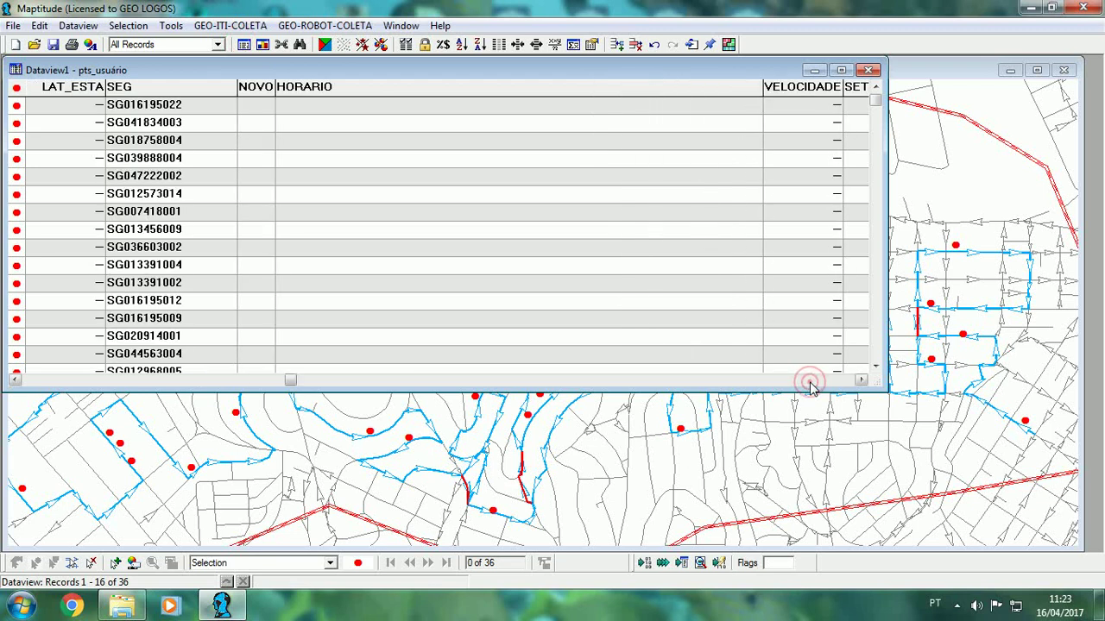
left_click(809, 380)
left_click(808, 380)
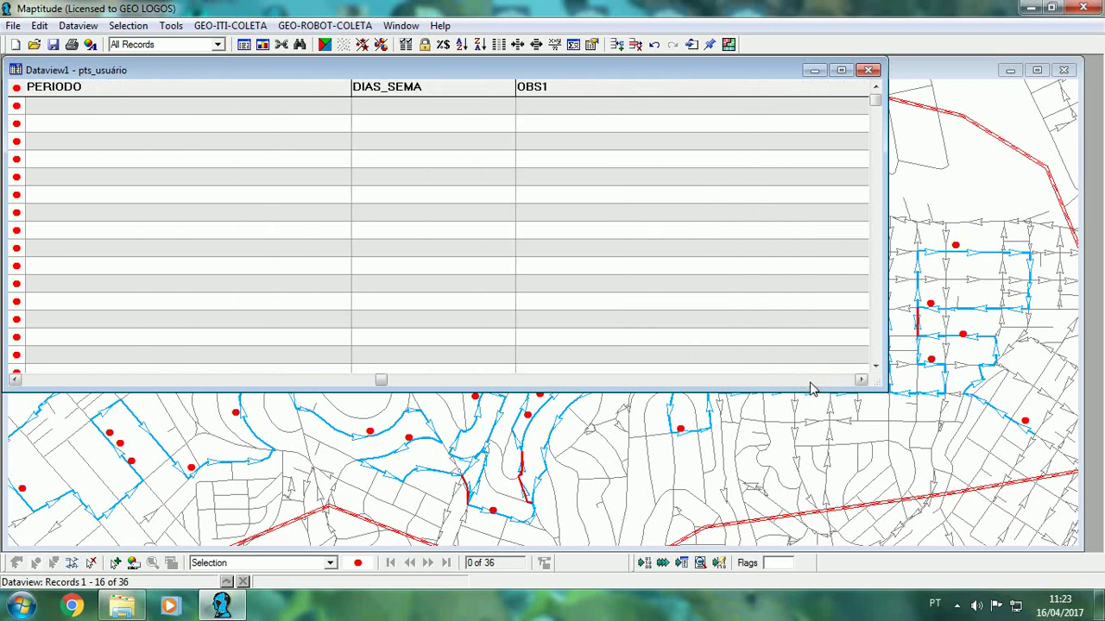
left_click(809, 380)
left_click(809, 380)
left_click(808, 380)
left_click(809, 381)
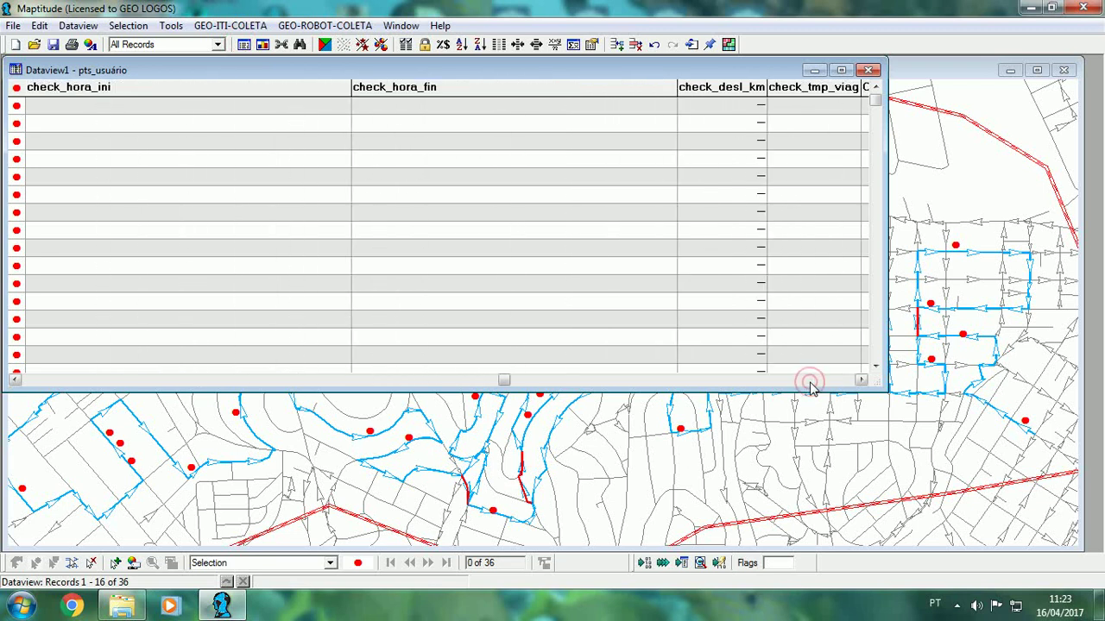
left_click(808, 381)
left_click(808, 381)
left_click(809, 380)
left_click(808, 380)
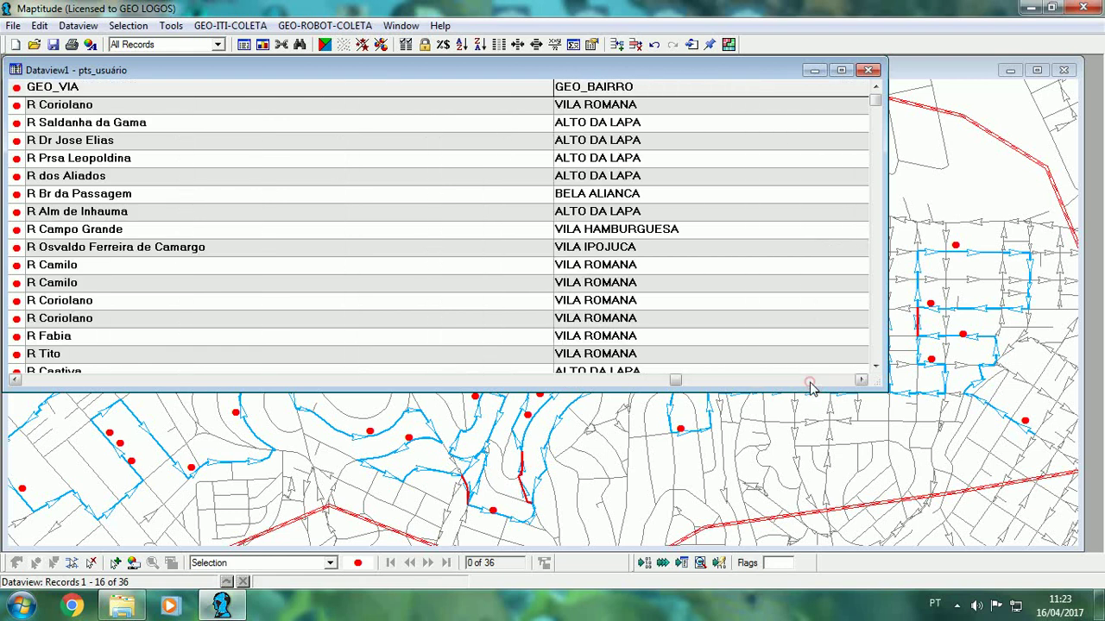
left_click(808, 380)
left_click(808, 381)
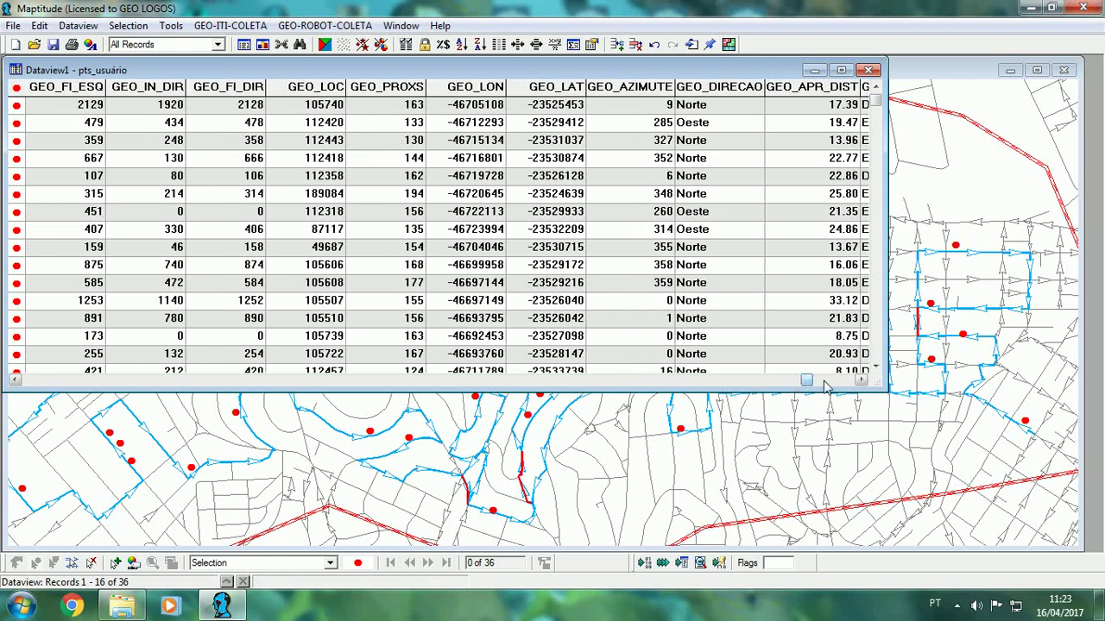
left_click(831, 380)
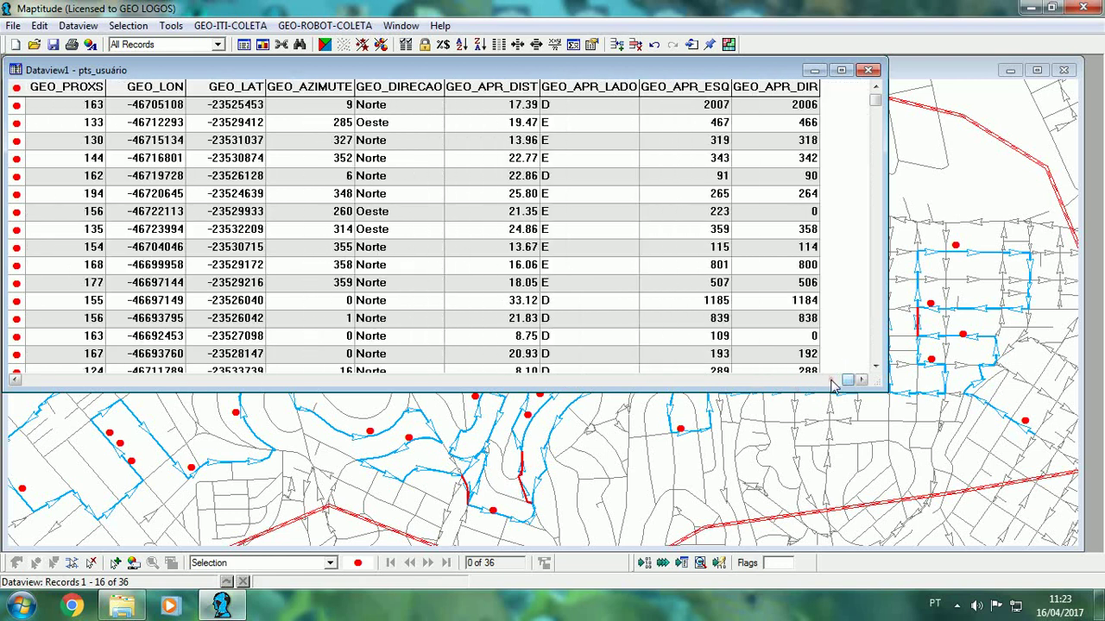
Go back to the ORDEM column of the pts_usuário table, check its values, and close the table.
left_click(15, 381)
left_click(14, 381)
left_click(14, 381)
left_click(15, 381)
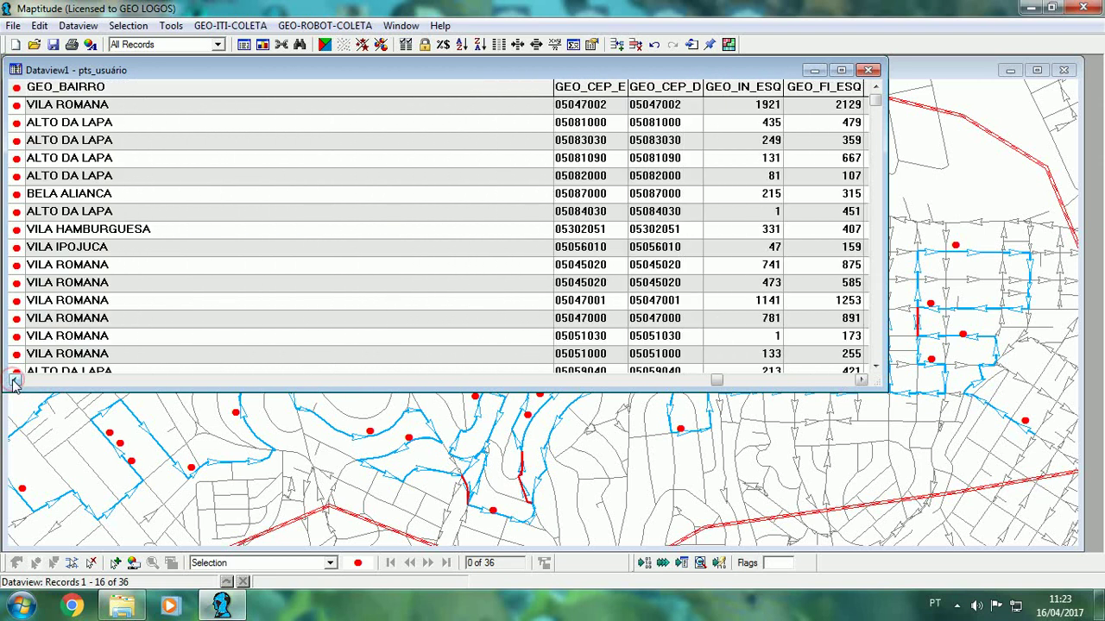
left_click(14, 380)
left_click(15, 381)
left_click(15, 381)
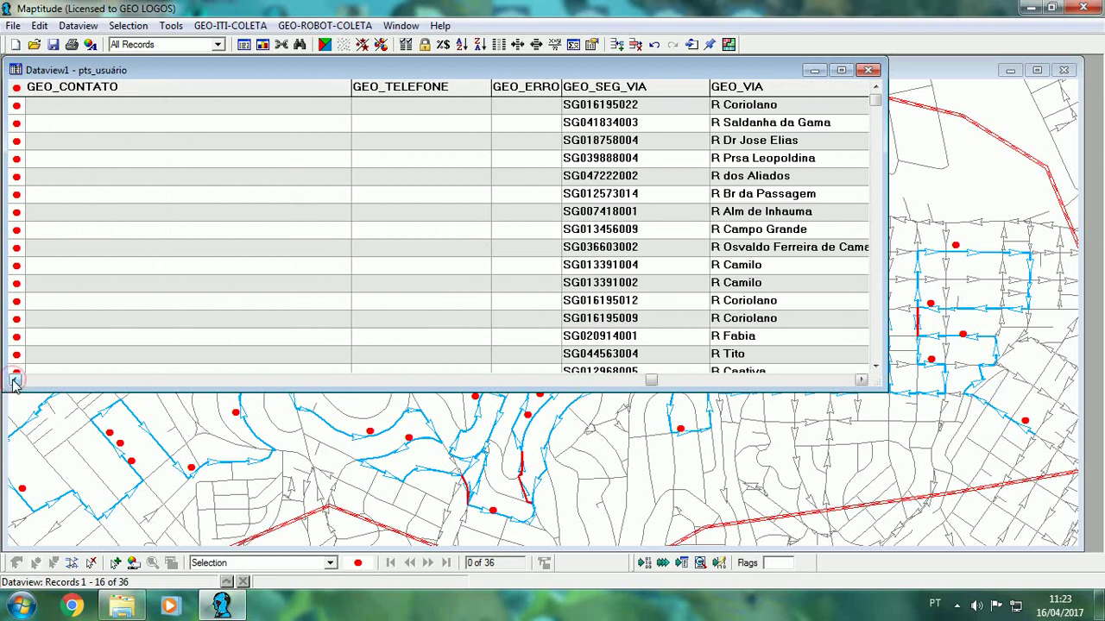
left_click(15, 380)
left_click(15, 381)
left_click(14, 380)
left_click(15, 380)
left_click(14, 380)
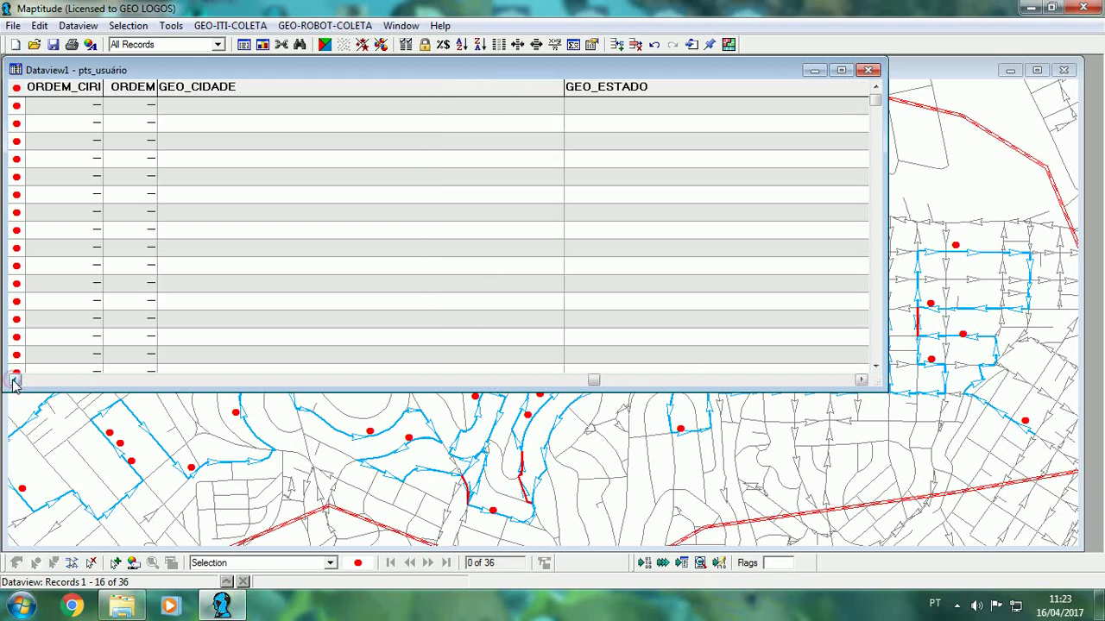
left_click(139, 86)
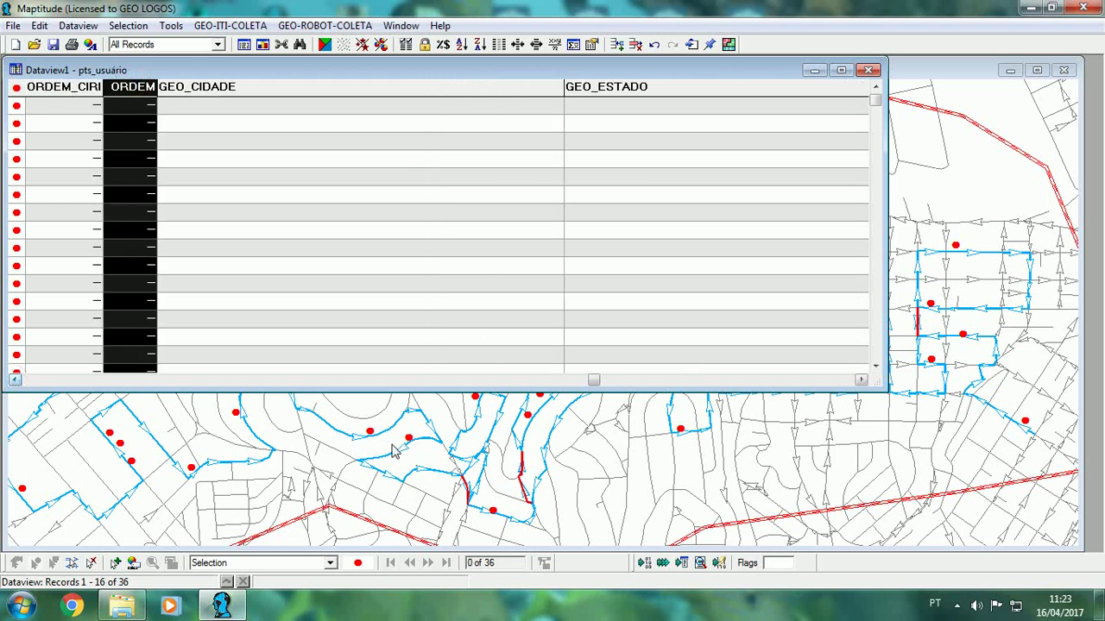
left_click(869, 71)
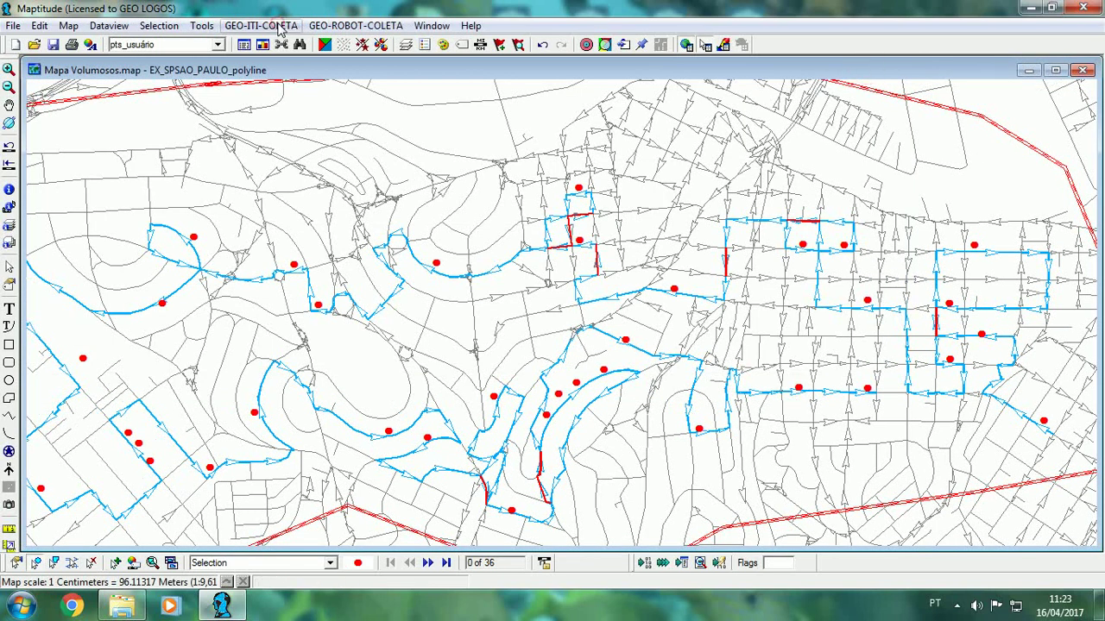
Restart GEO-ITI-COLETA, generate the SGERAL itinerary's street table to check how its stop points are listed, and close it.
left_click(281, 26)
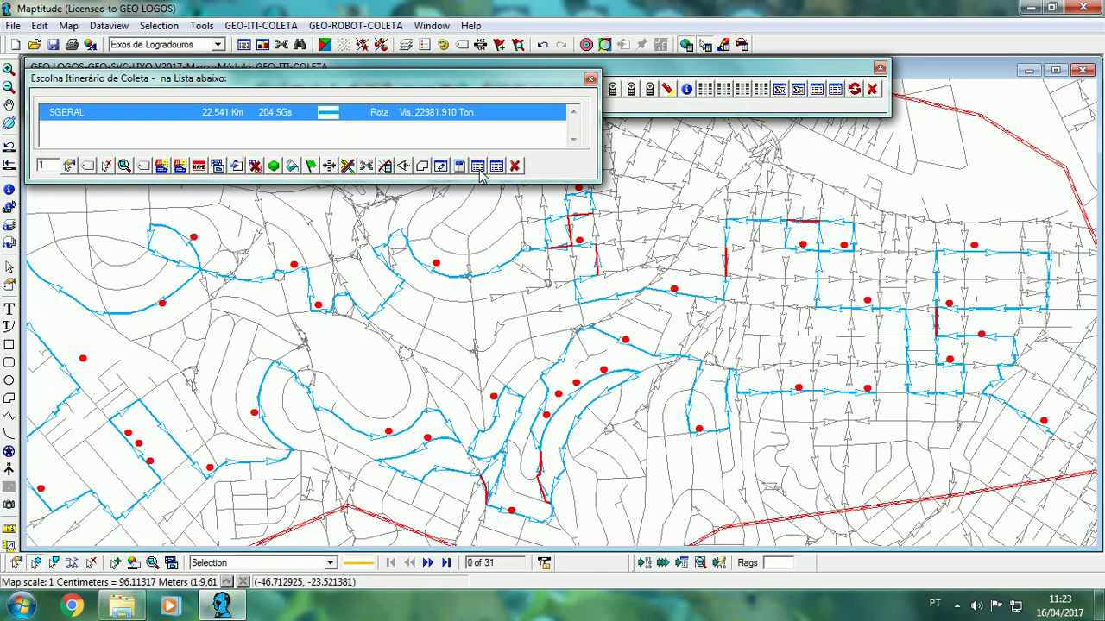
left_click(477, 166)
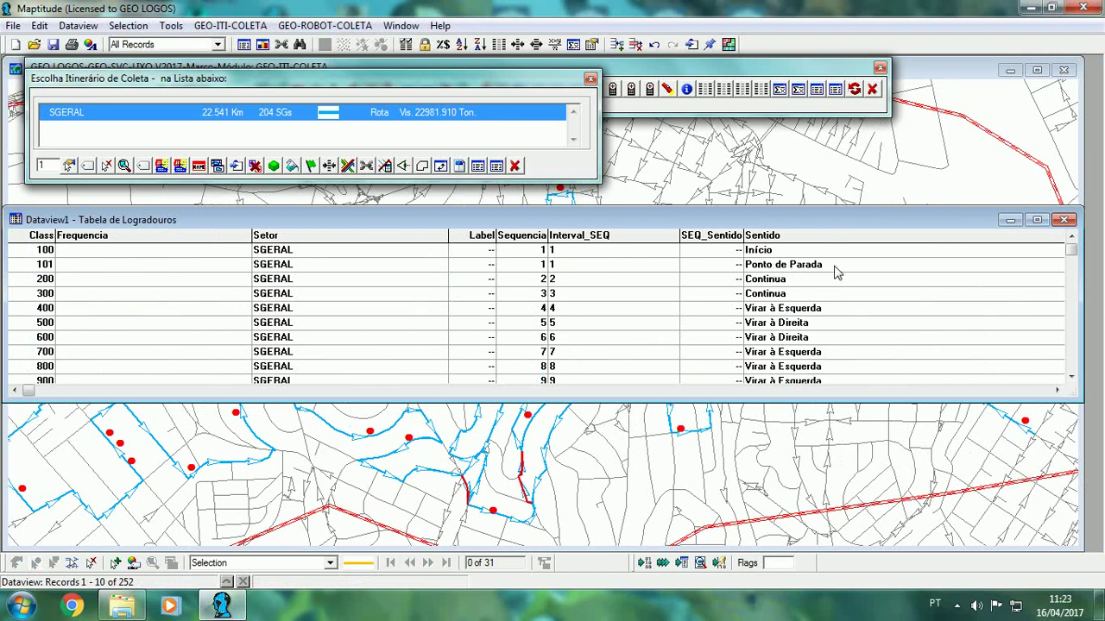
left_click(1064, 221)
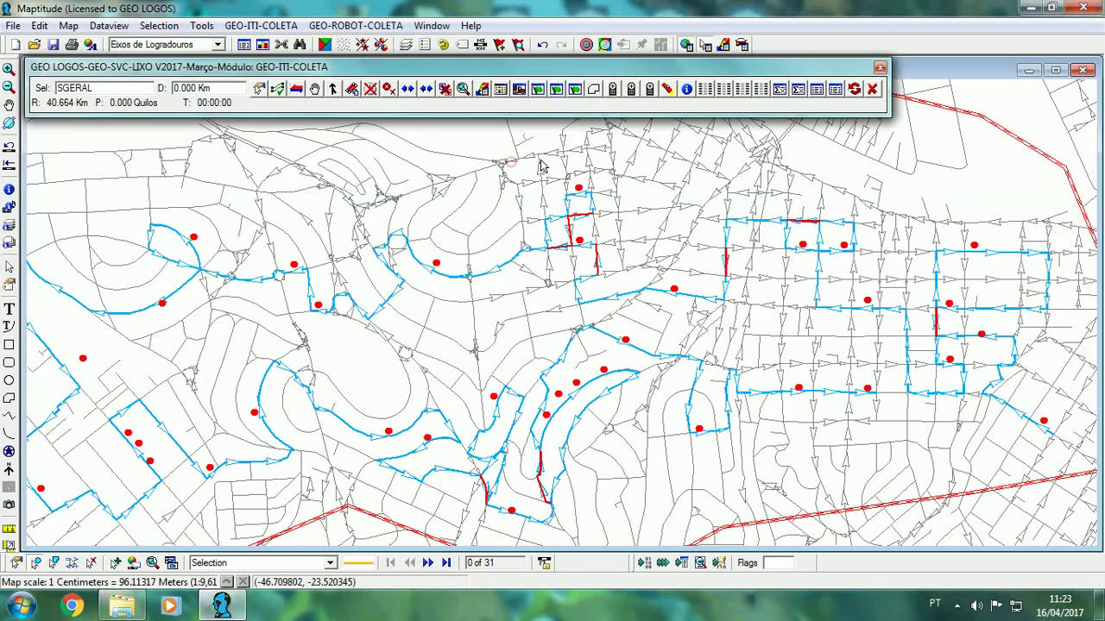
Check the option for ordering and renumbering collection points in the system preferences, and leave GEO-ITI-COLETA.
left_click(714, 90)
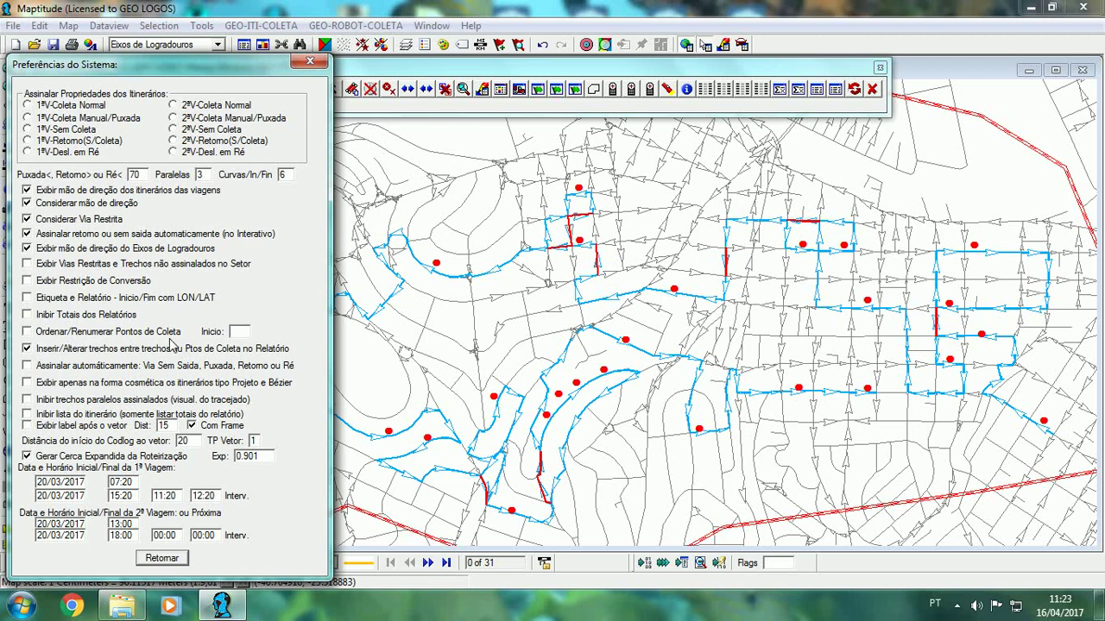
left_click(164, 558)
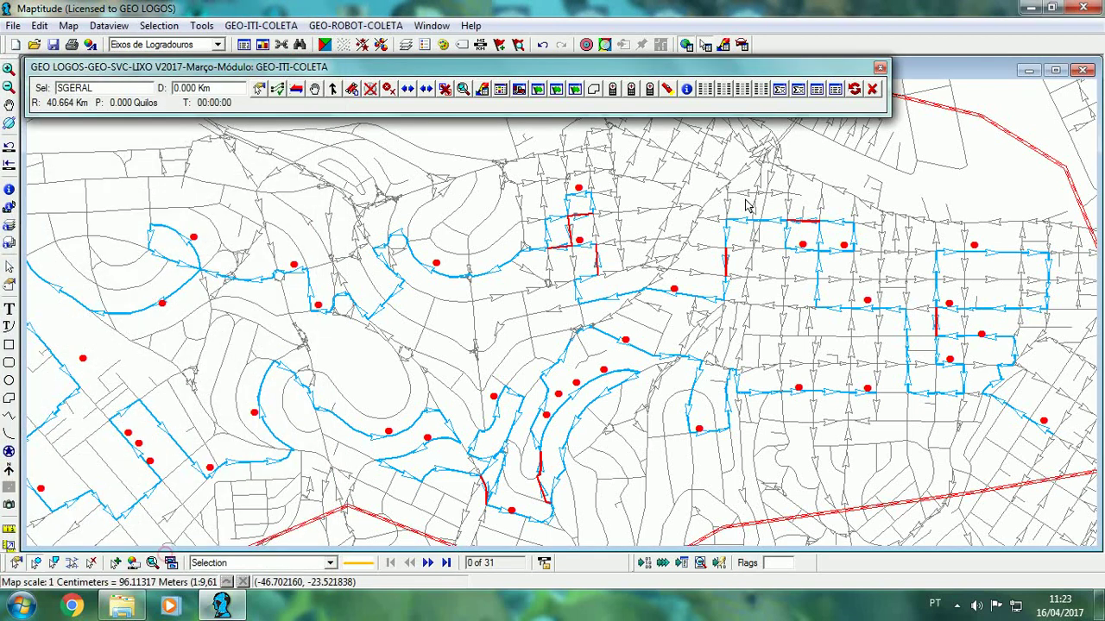
left_click(874, 92)
scroll(567, 219, "up", 1)
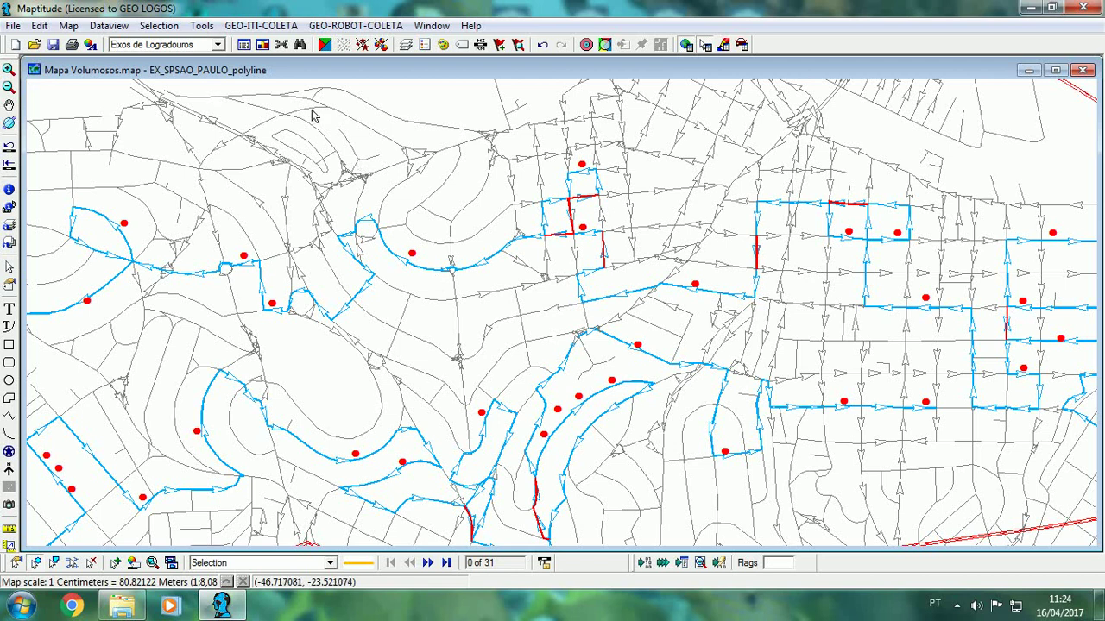
Restart GEO-ITI-COLETA and enable Ordenar/Renumerar Pontos de Coleta in the system preferences, leaving Inicio empty.
left_click(261, 25)
left_click(259, 43)
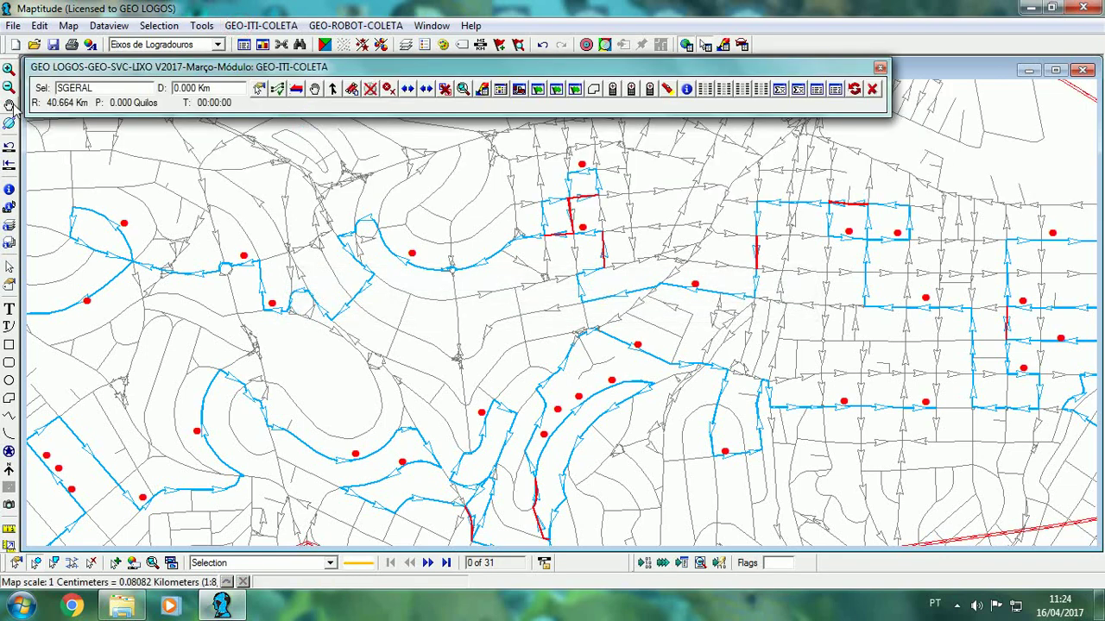
left_click(8, 104)
left_click(643, 285)
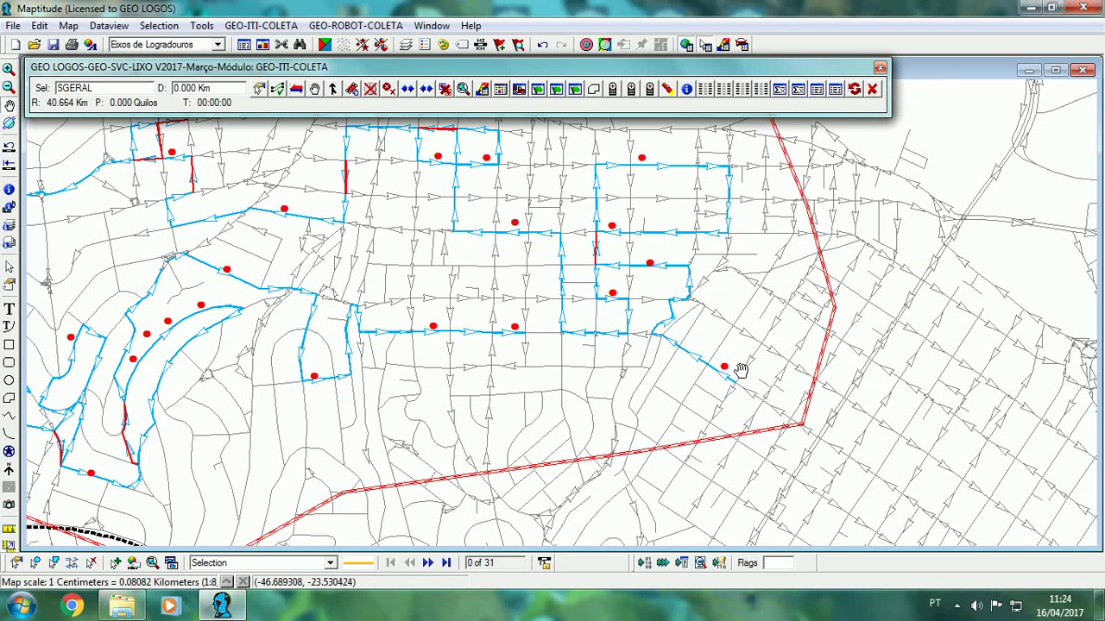
left_click(706, 89)
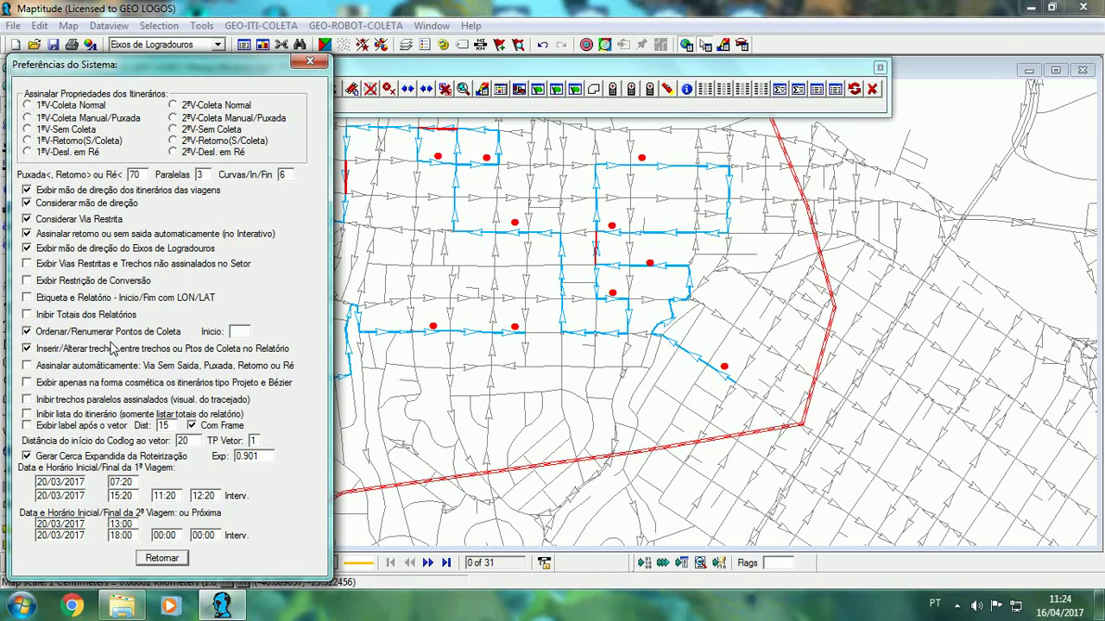
left_click(162, 558)
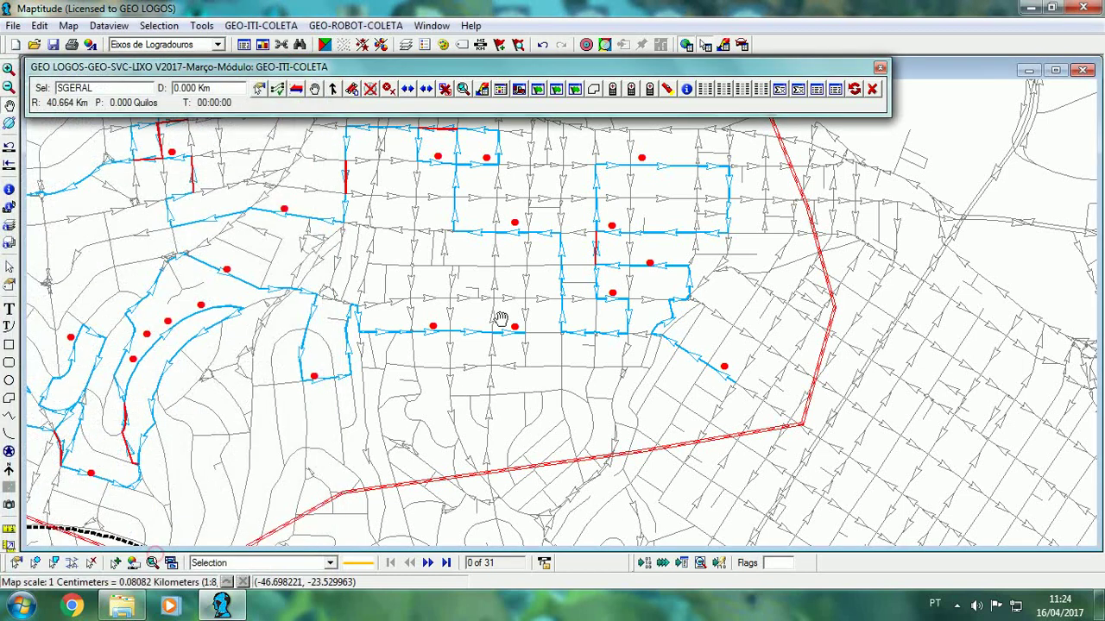
Generate the SGERAL itinerary's street table with numbered collection stops, review the stop entries, and exit GEO-ITI-COLETA.
left_click(502, 89)
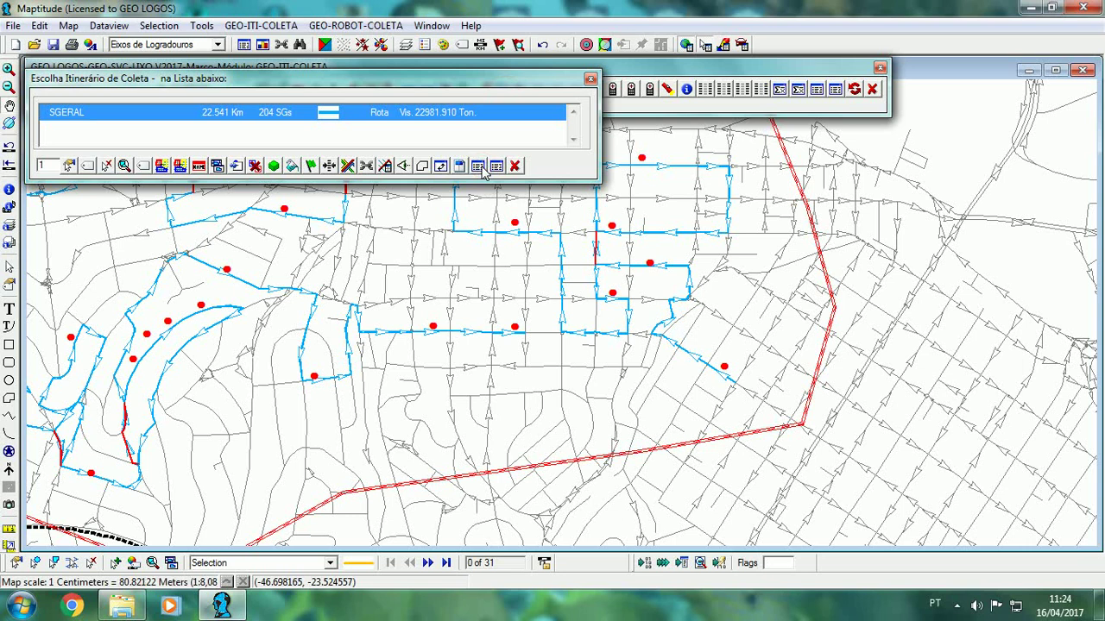
left_click(480, 166)
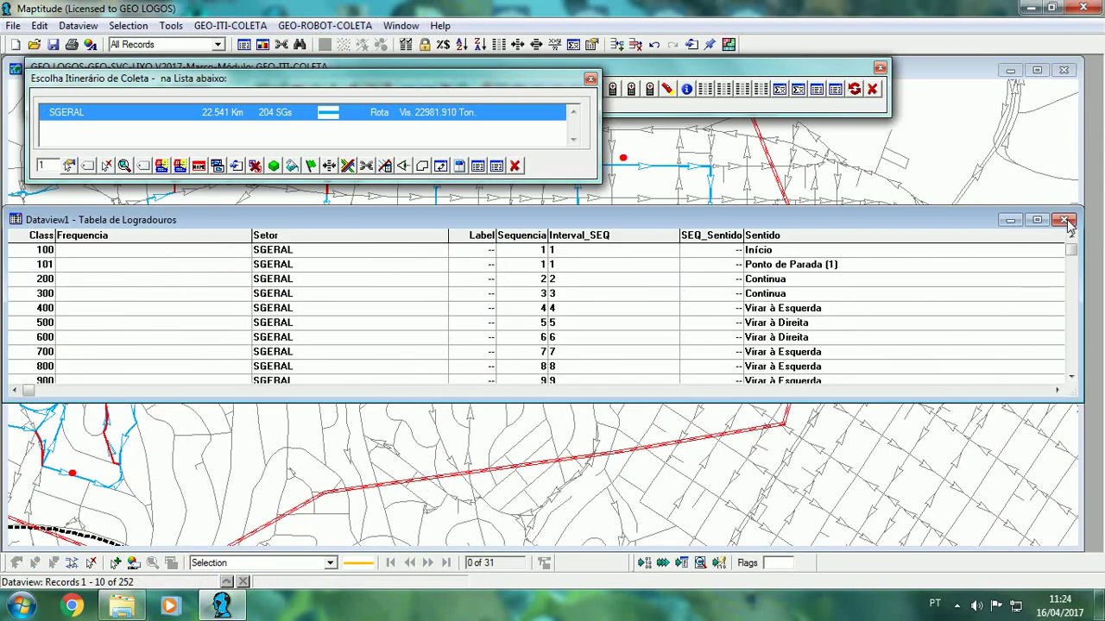
left_click(1072, 366)
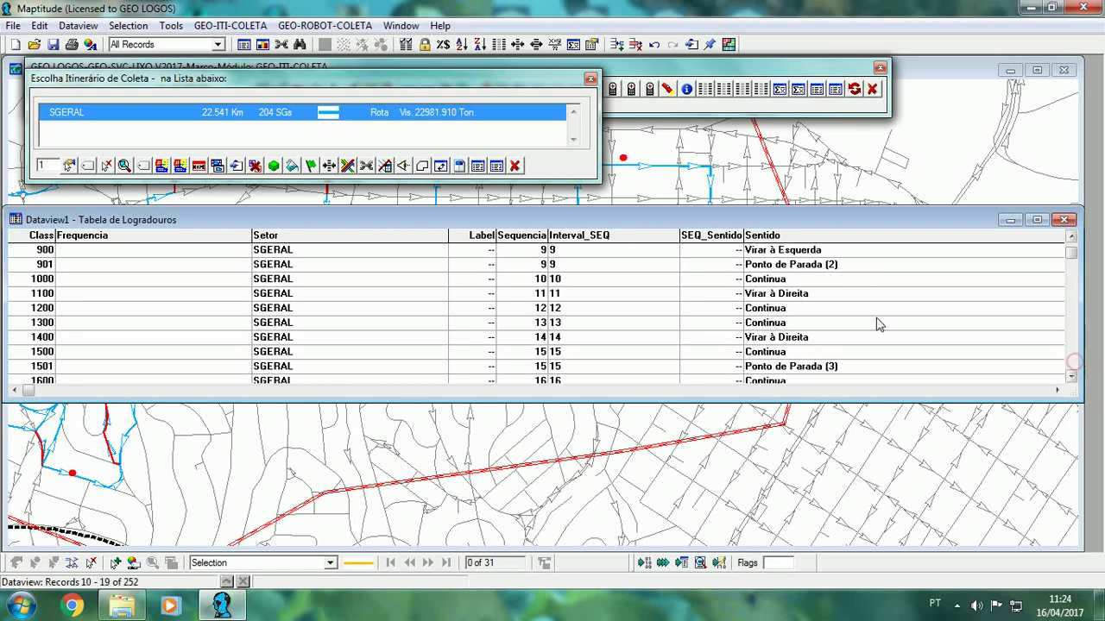
left_click(1065, 220)
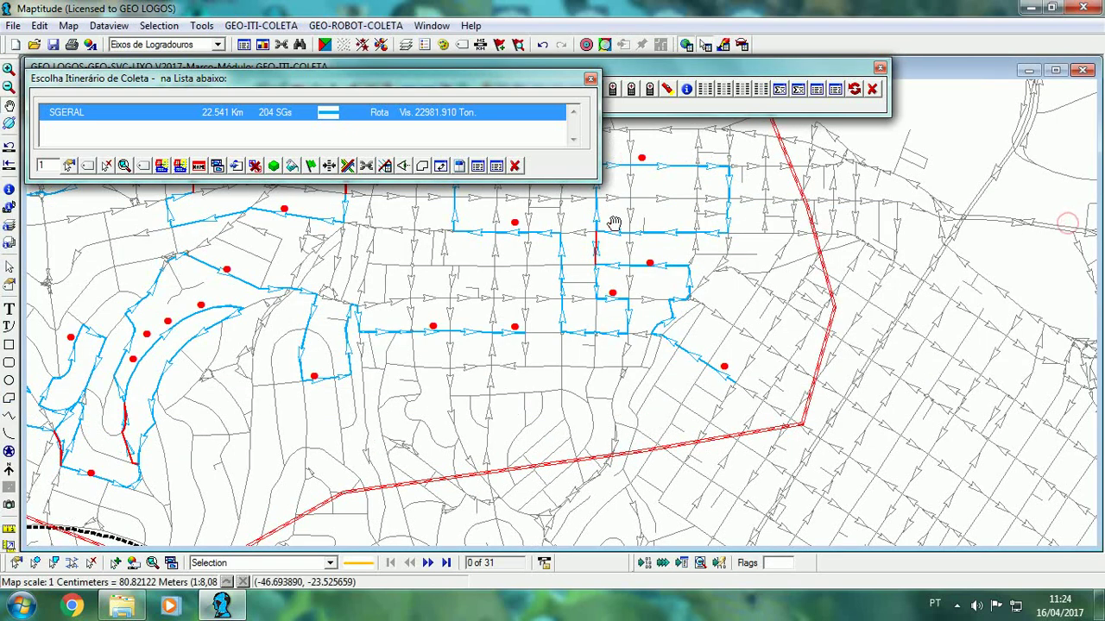
left_click(515, 165)
left_click(872, 90)
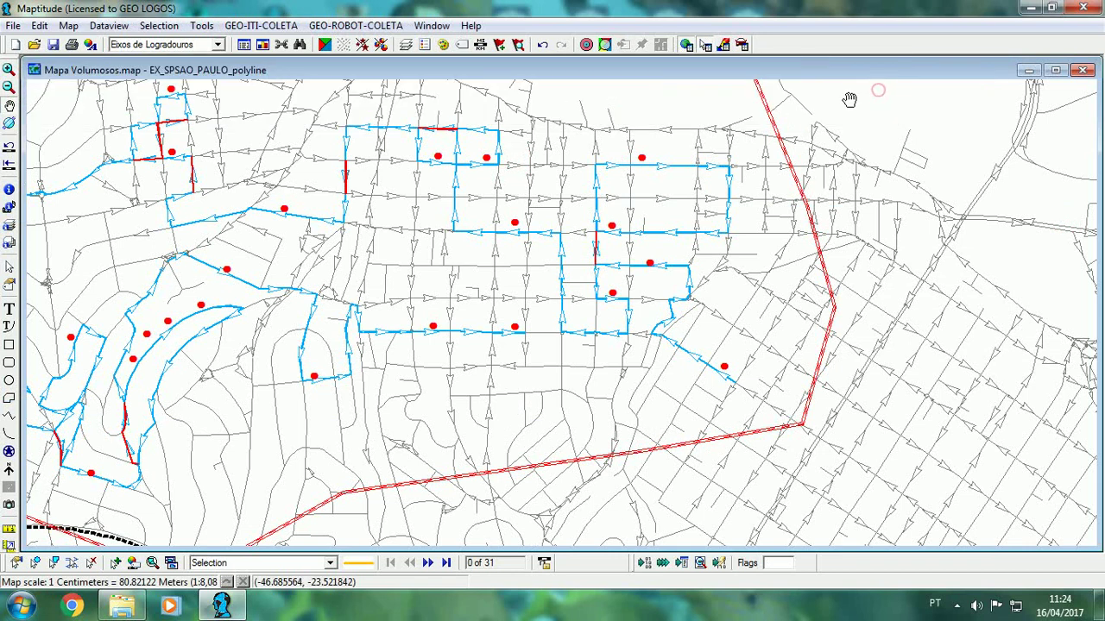
Open the pts_usuário layer's data table and browse its fields across to the ORDEM column.
left_click(218, 44)
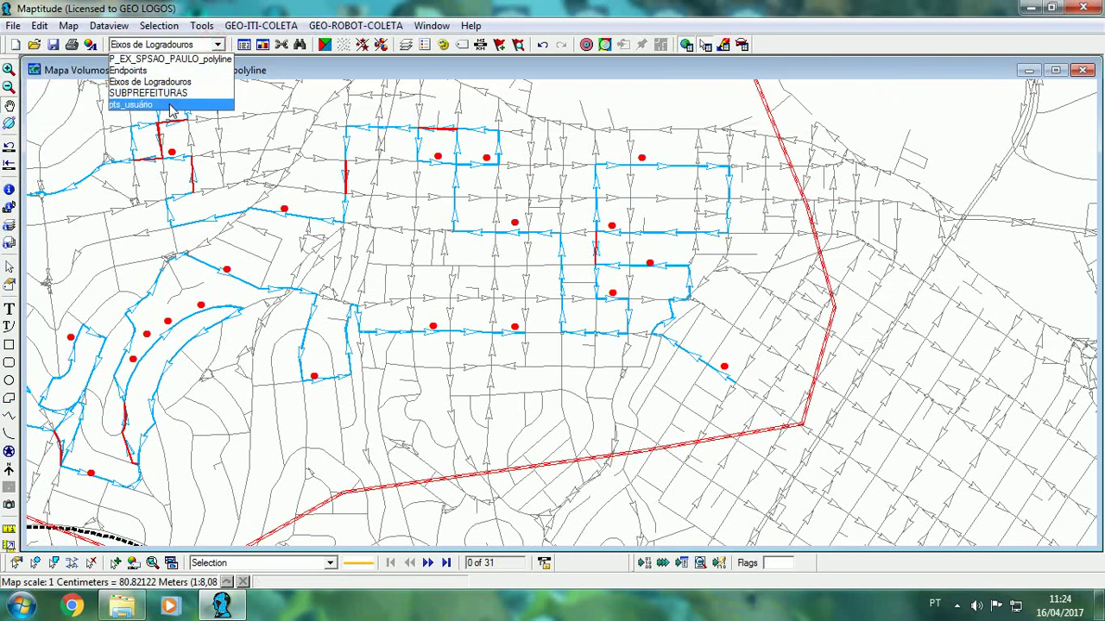
left_click(169, 104)
left_click(244, 44)
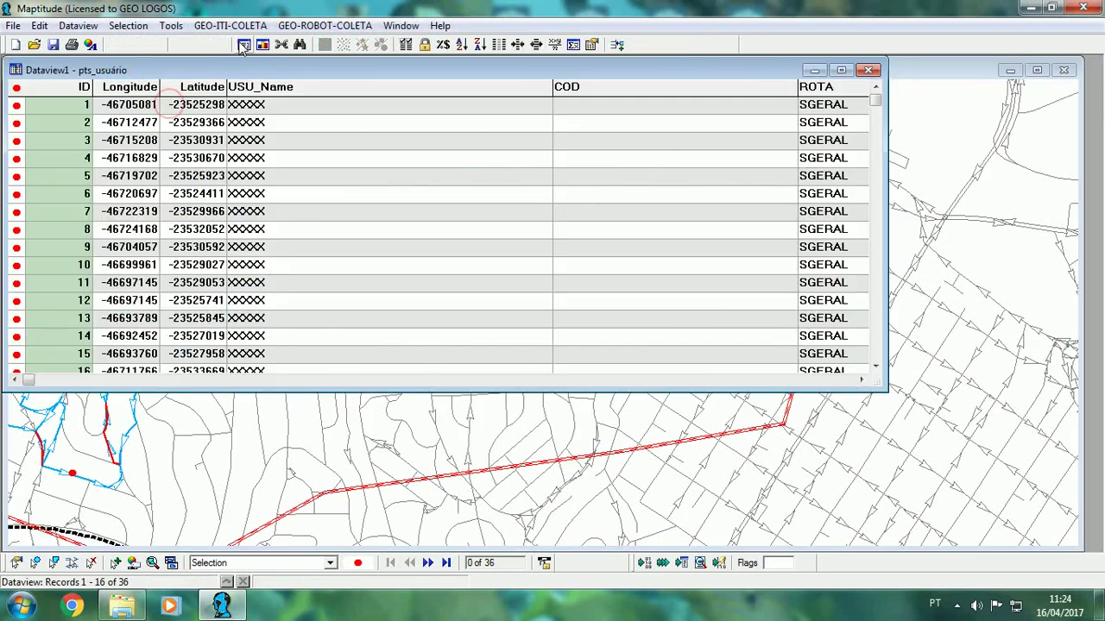
left_click(834, 380)
left_click(834, 380)
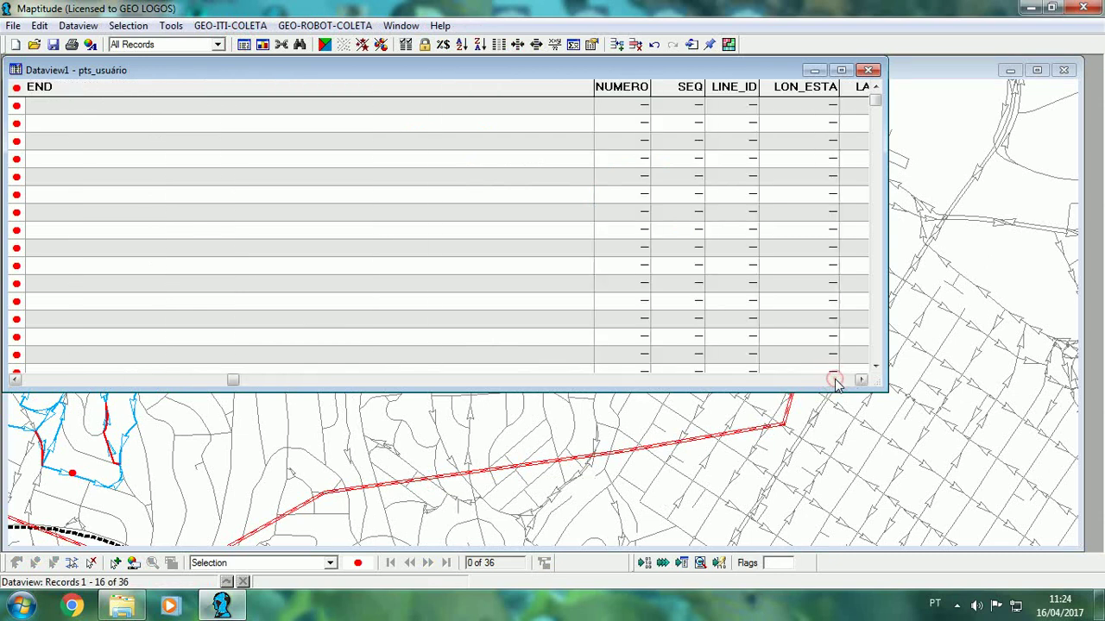
left_click(834, 379)
left_click(834, 380)
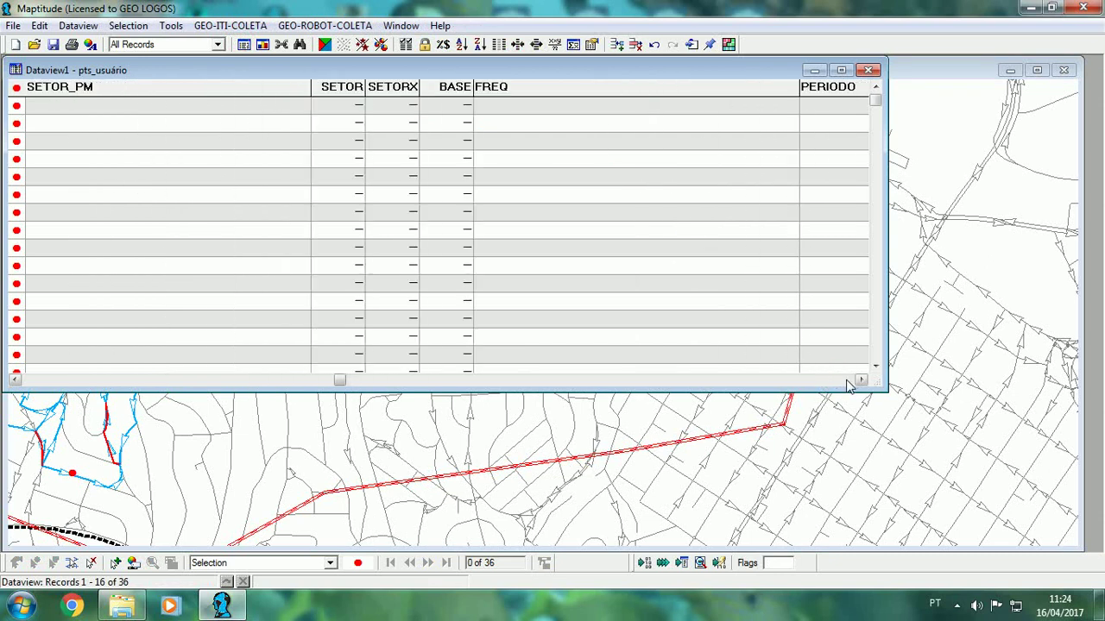
left_click(862, 380)
left_click(861, 381)
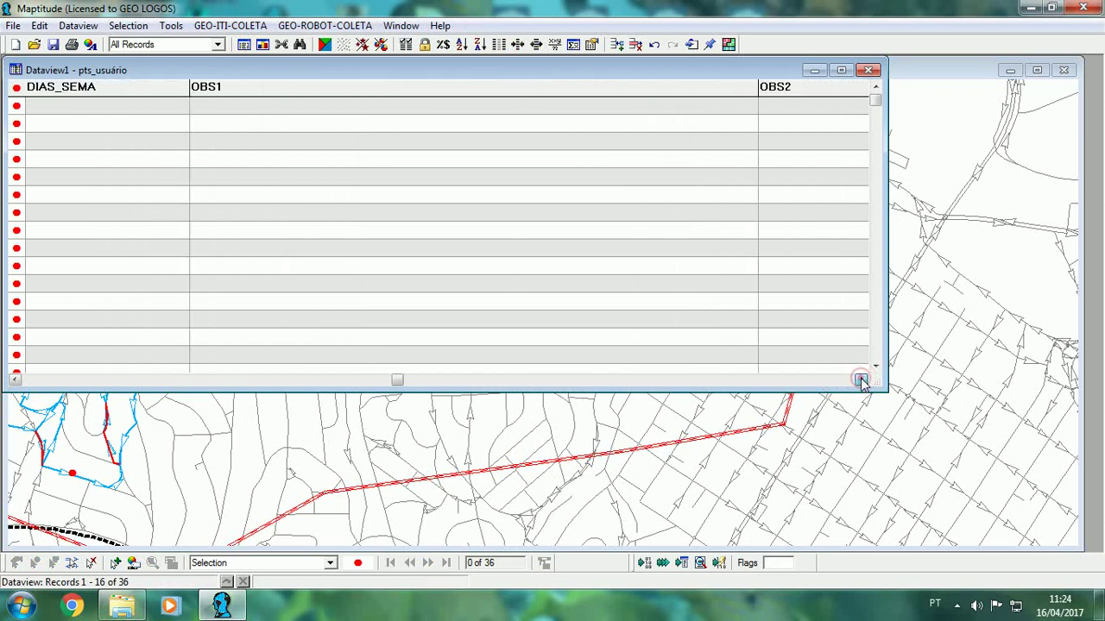
left_click(861, 381)
left_click(861, 381)
left_click(861, 381)
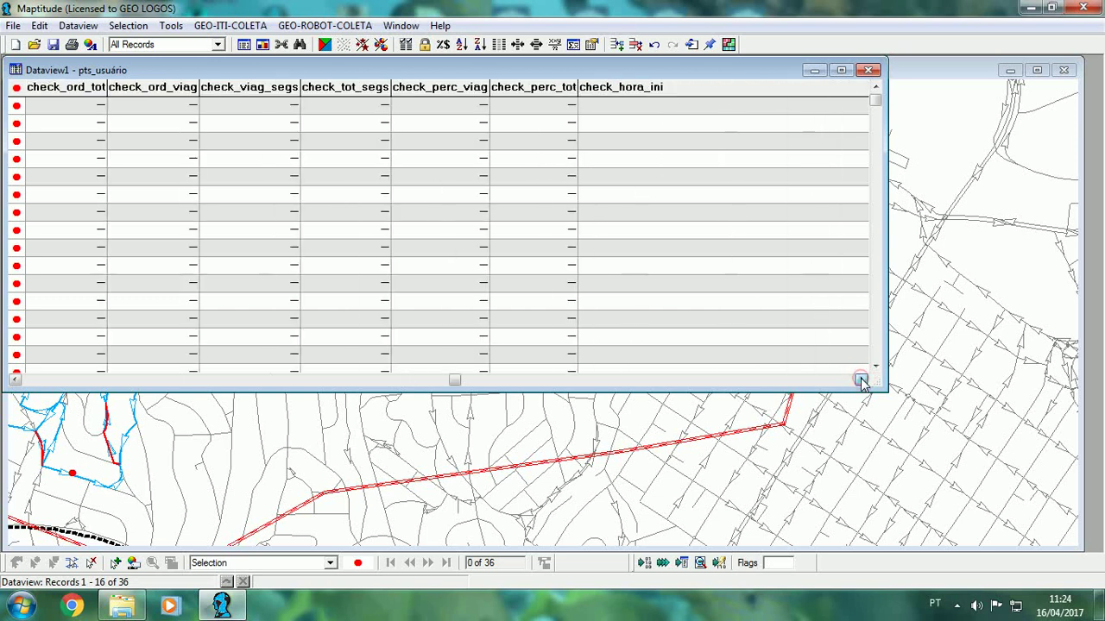
left_click(861, 381)
left_click(861, 381)
left_click(861, 380)
left_click(861, 381)
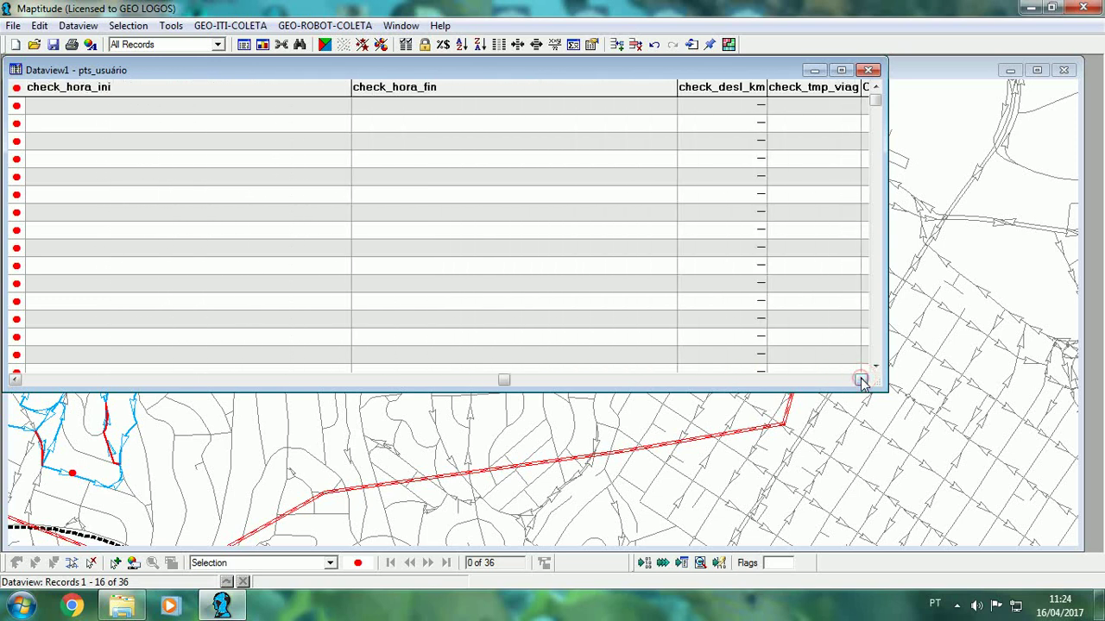
left_click(861, 381)
left_click(861, 381)
left_click(861, 381)
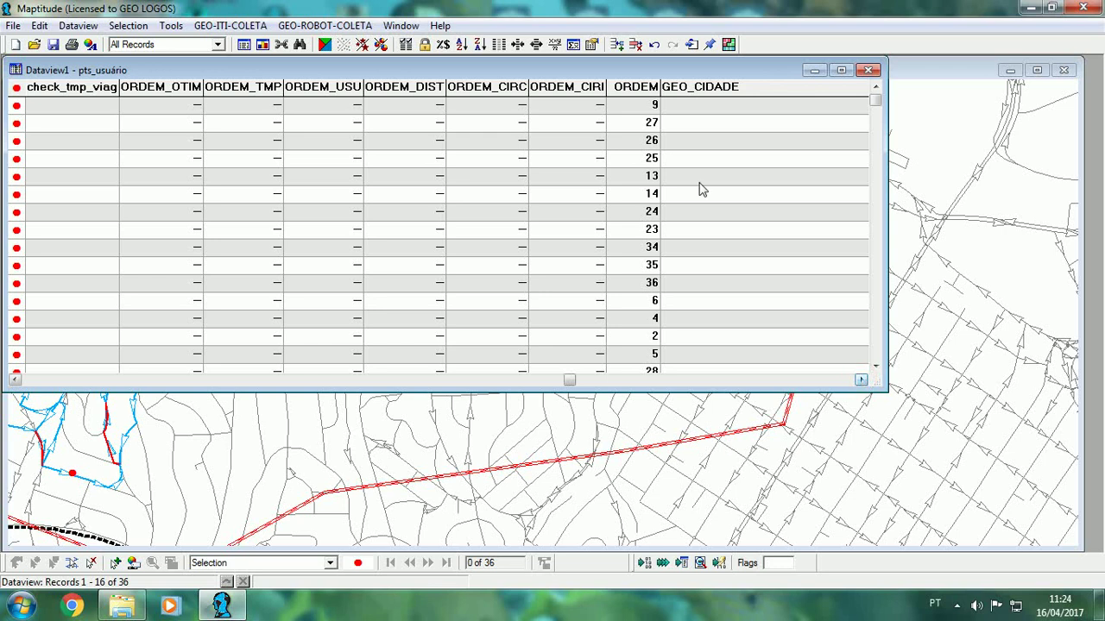
Sort the pts_usuário records by ORDEM in ascending order, and close the table without saving.
left_click(650, 89)
right_click(649, 91)
left_click(682, 97)
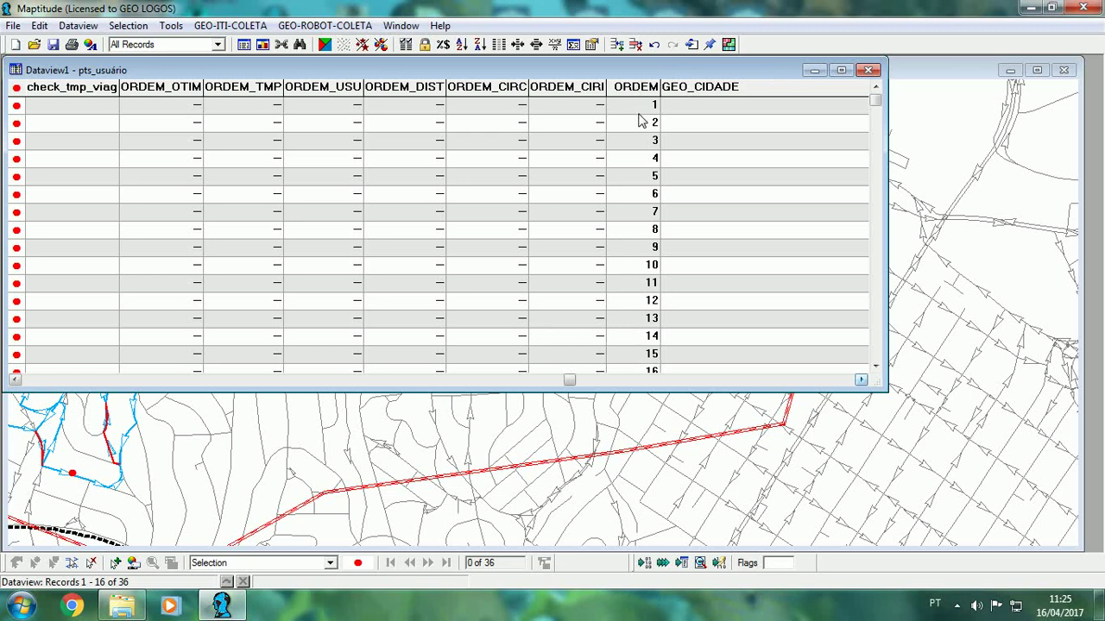
left_click(869, 70)
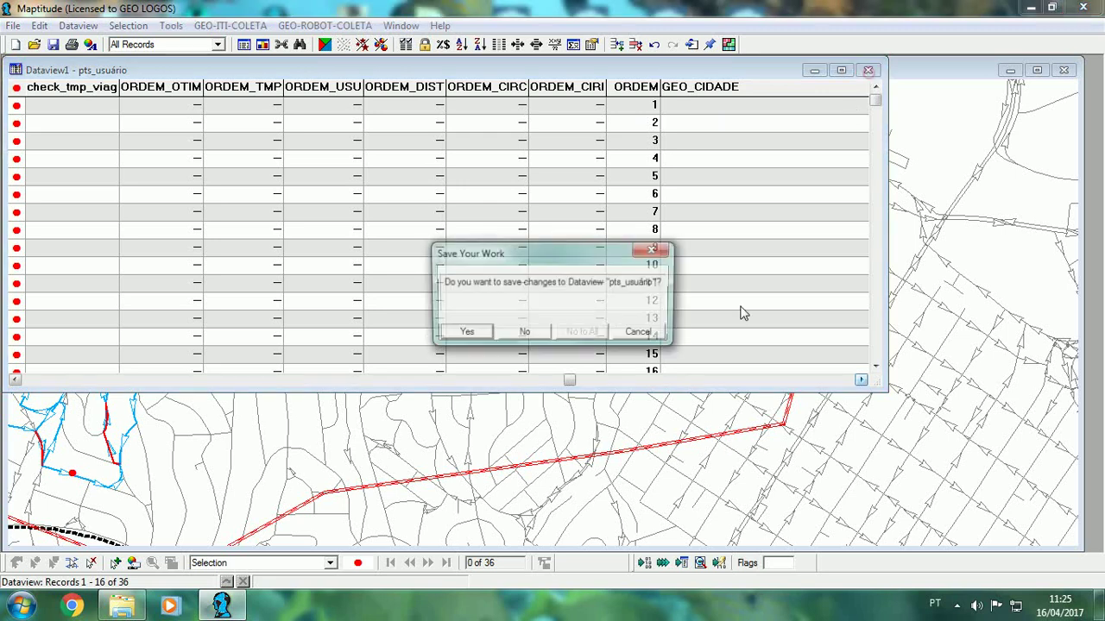
left_click(524, 336)
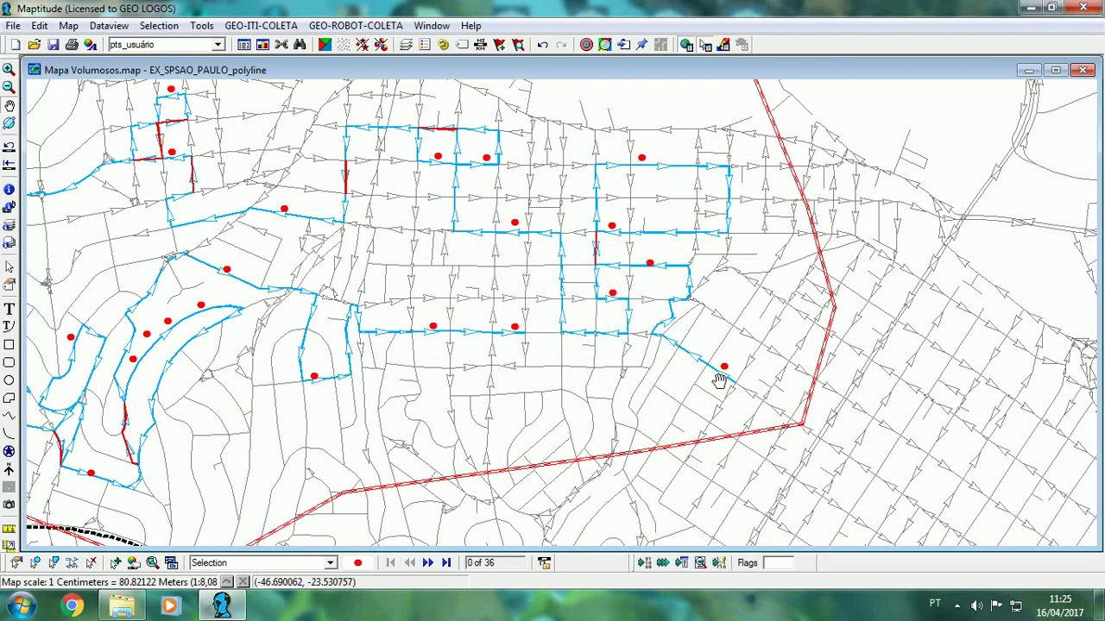
Label the pts_usuário points on the map with their ORDEM field, keeping the default label position and font.
left_click(405, 44)
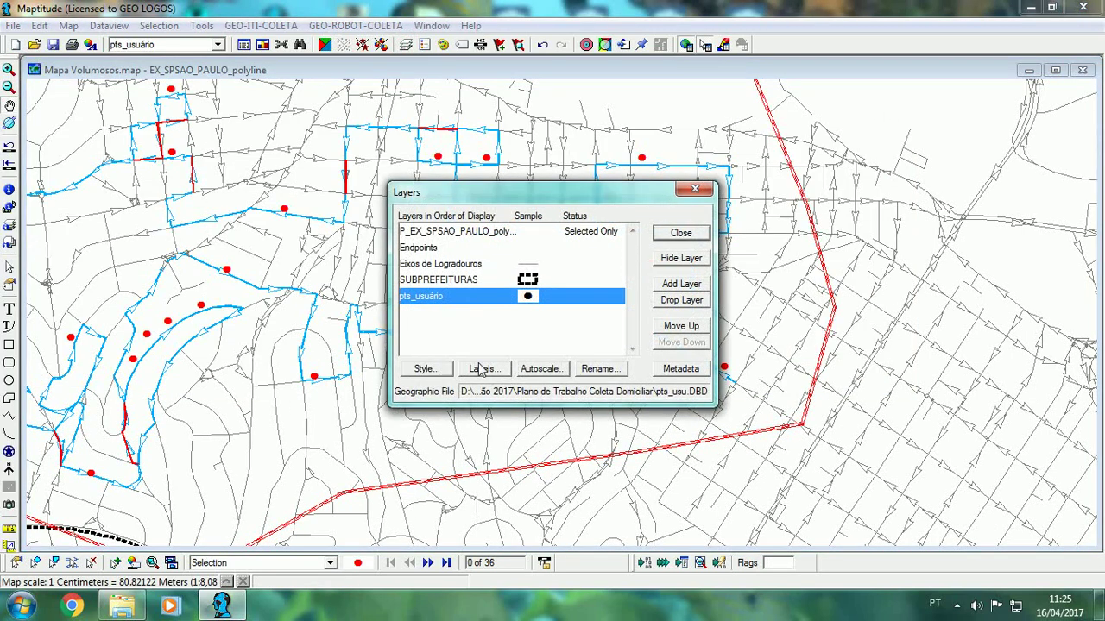
left_click(484, 369)
left_click(606, 221)
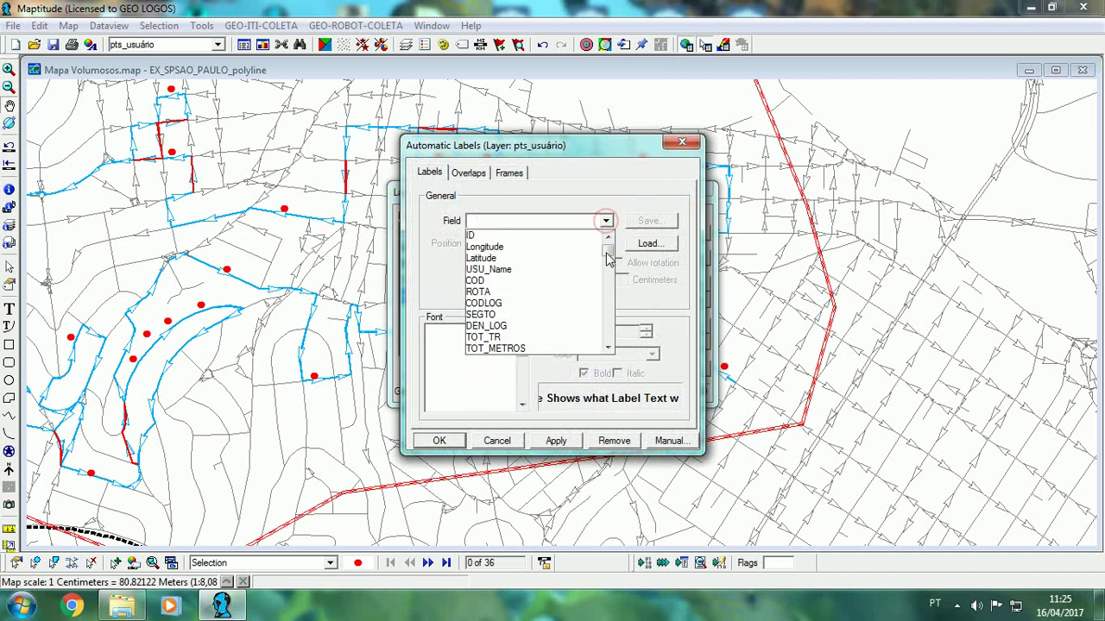
left_click(608, 313)
left_click(607, 312)
left_click(608, 325)
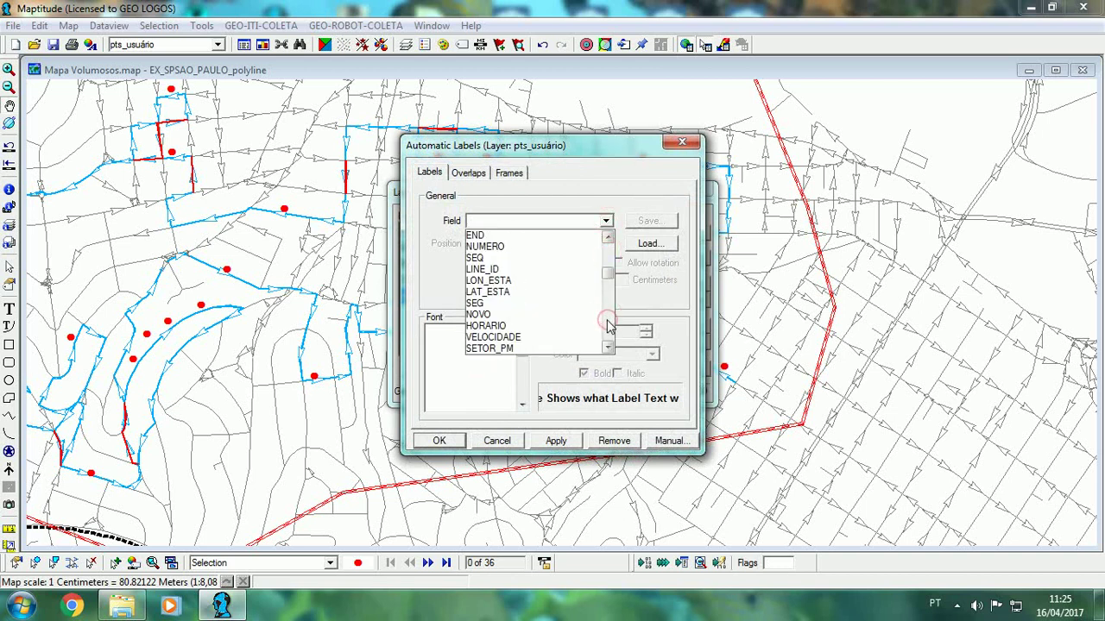
left_click(608, 324)
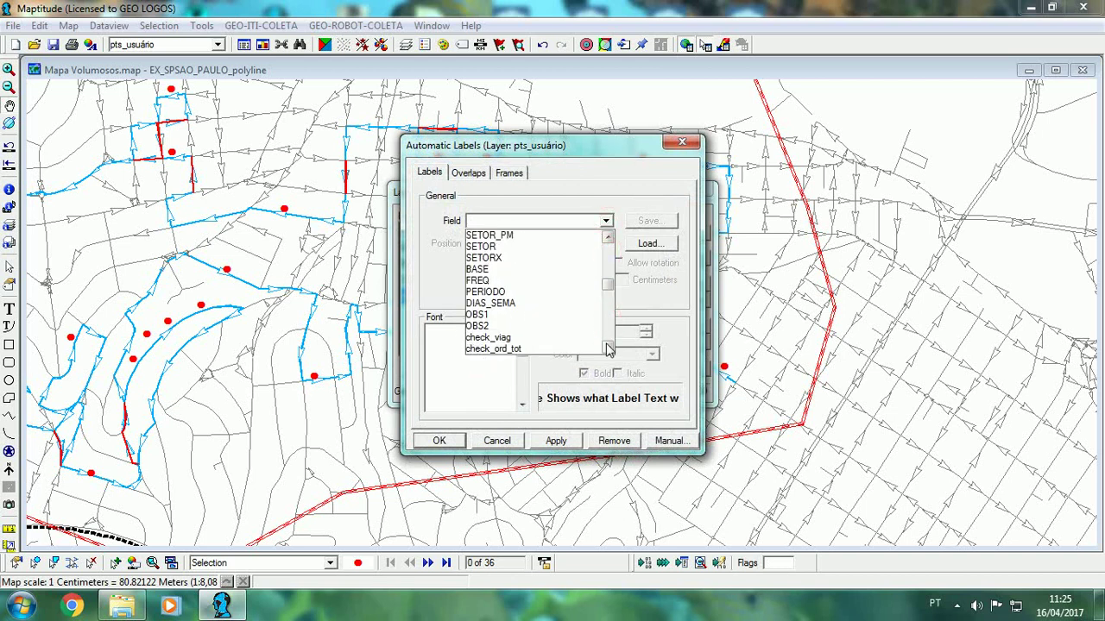
left_click(608, 333)
left_click(608, 339)
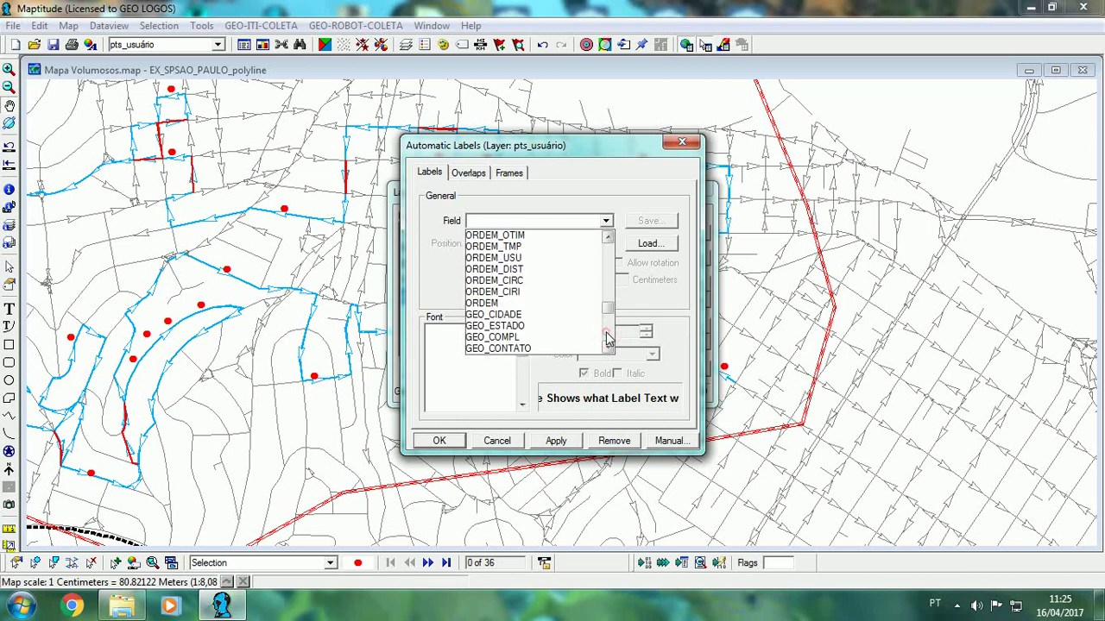
left_click(518, 306)
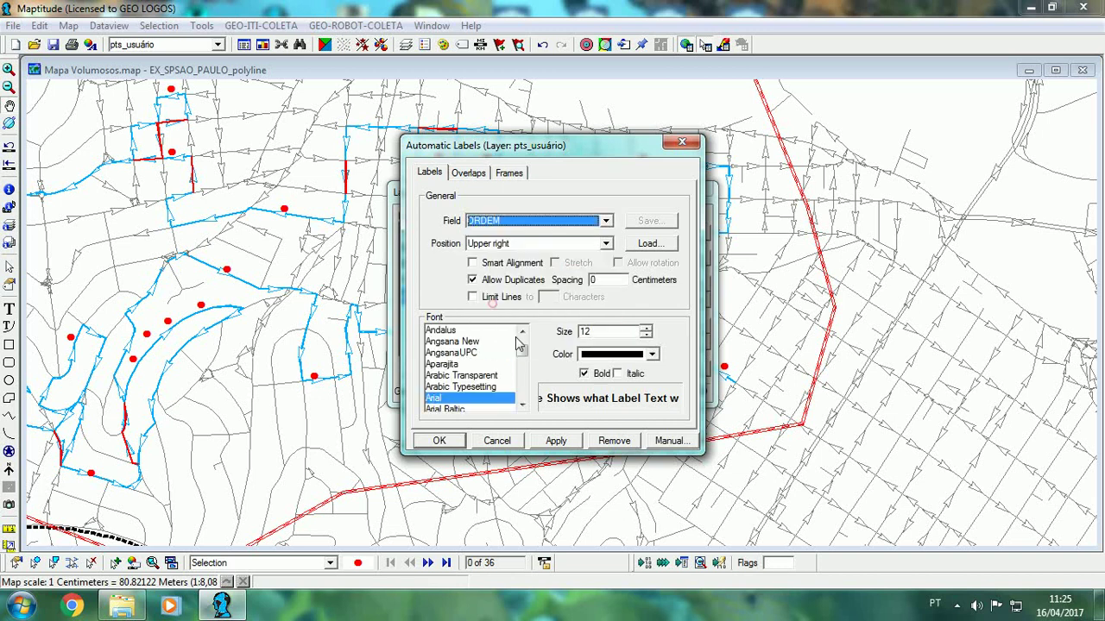
left_click(439, 440)
left_click(679, 235)
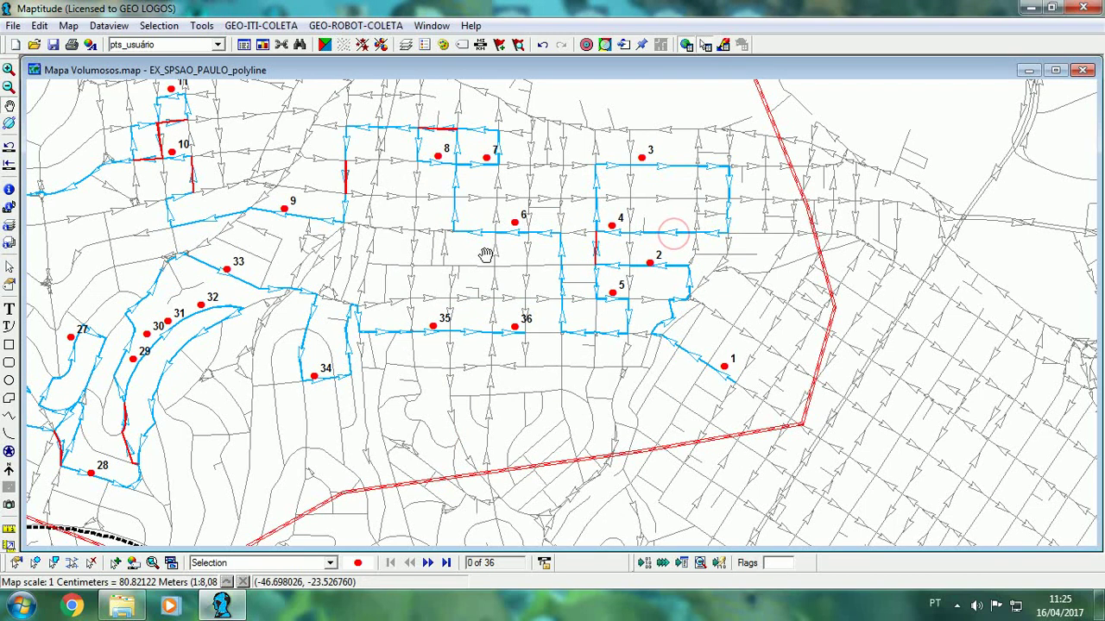
left_click_drag(488, 251, 534, 253)
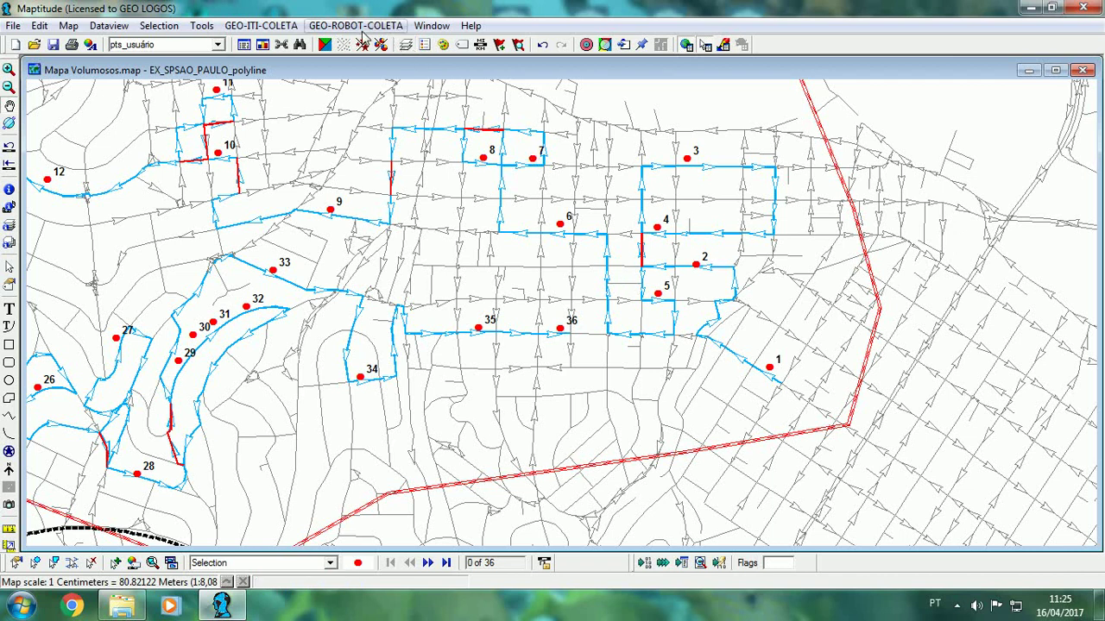
Restart GEO-ITI-COLETA and check the Ordenar/Renumerar Pontos de Coleta option in the system preferences.
left_click(283, 27)
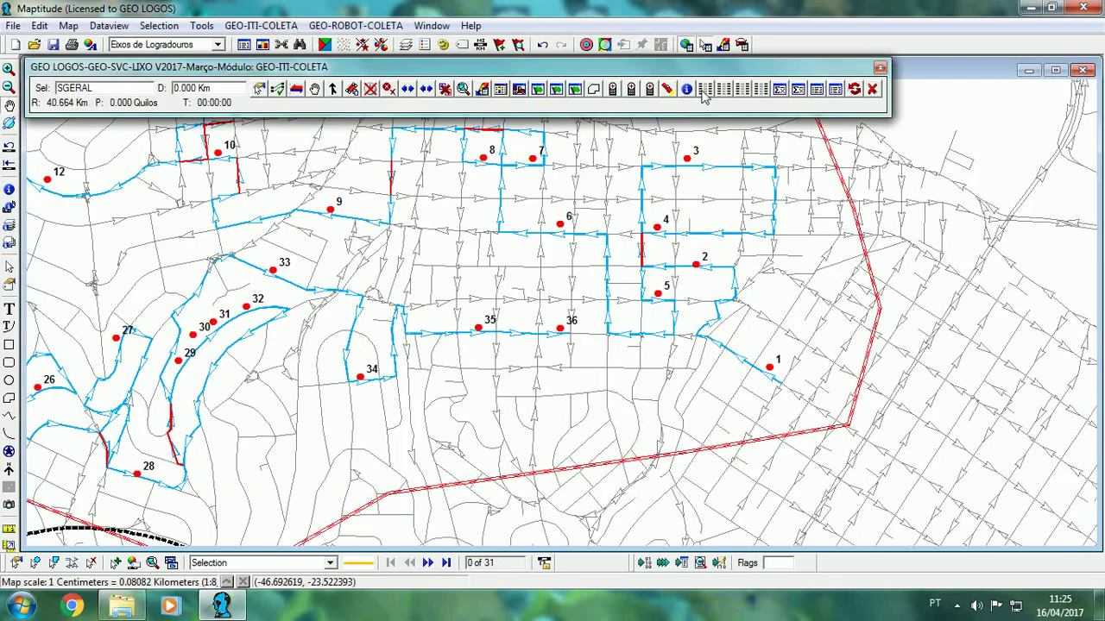
left_click(703, 89)
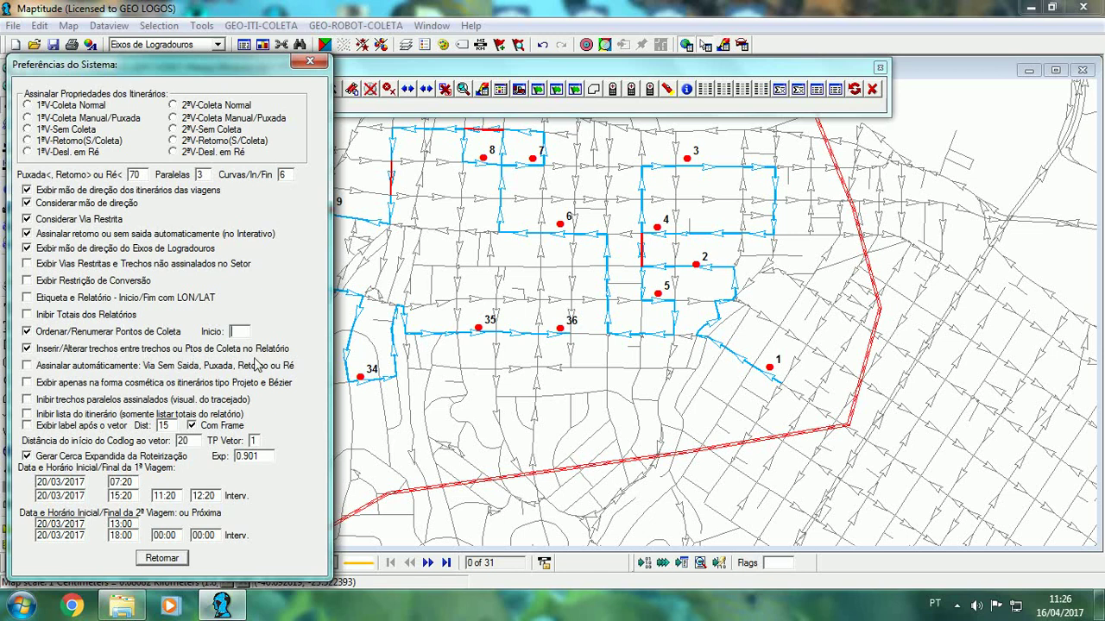
left_click(161, 559)
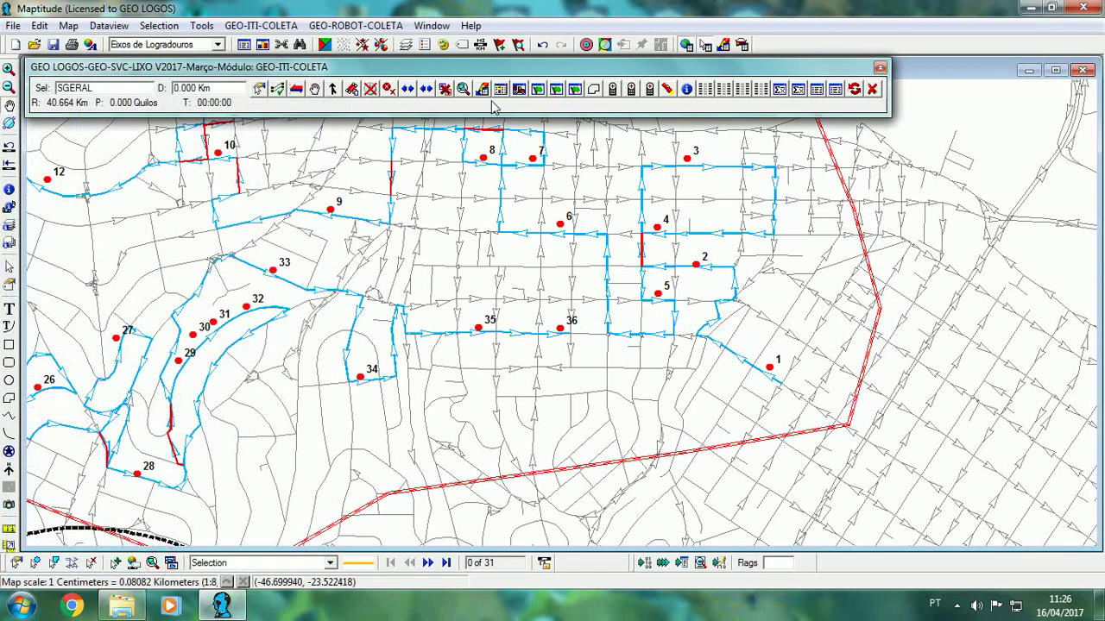
Generate the street table of the SGERAL itinerary and review the numbered Ponto de Parada entries in the Sentido column.
left_click(500, 89)
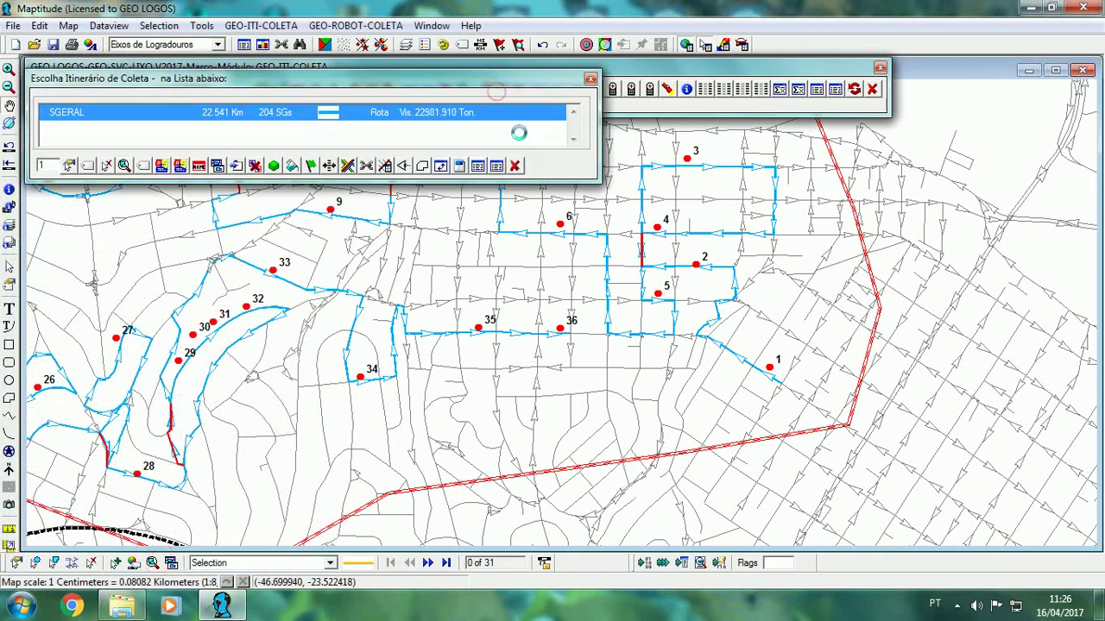
left_click(477, 167)
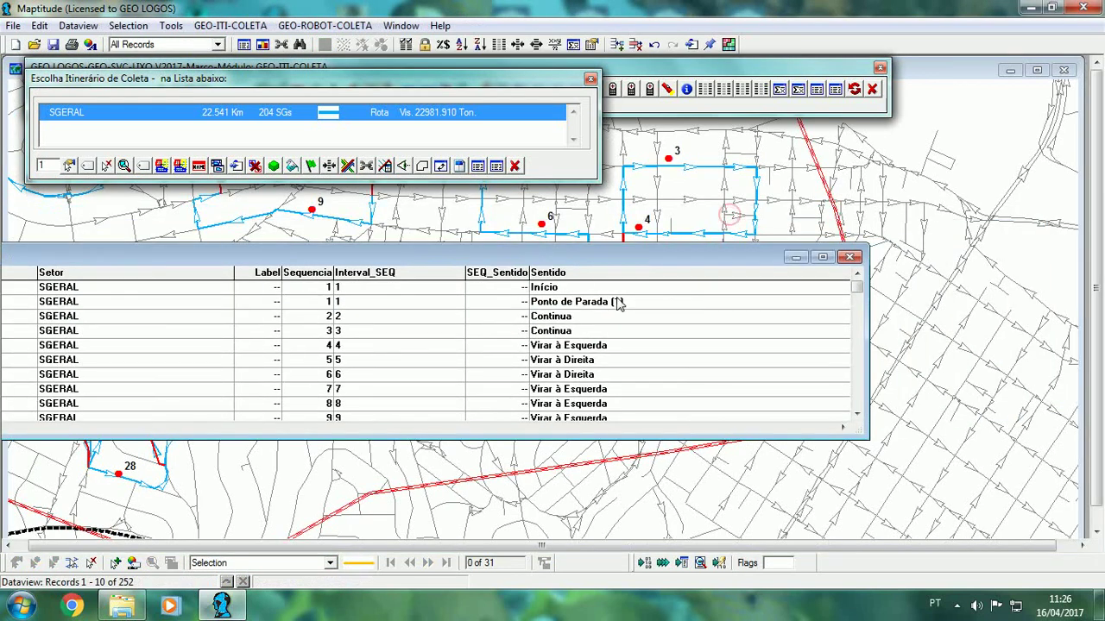
left_click(859, 407)
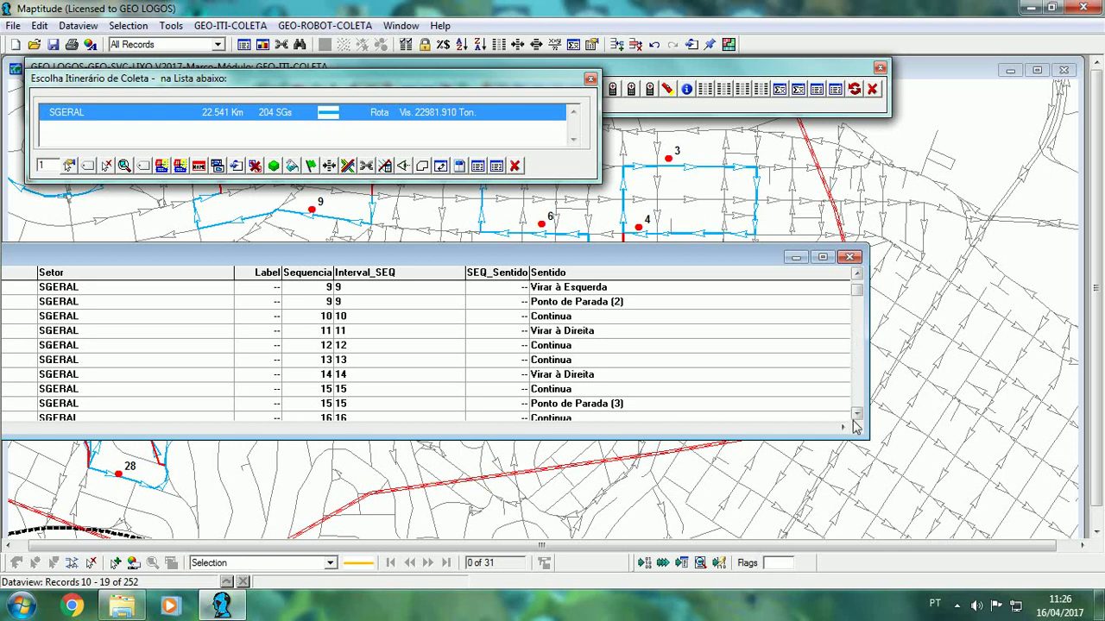
Check the CODLOG and Logradouro fields of the Ponto de Parada (2) row, then close the table and exit GEO-ITI-COLETA.
left_click(727, 310)
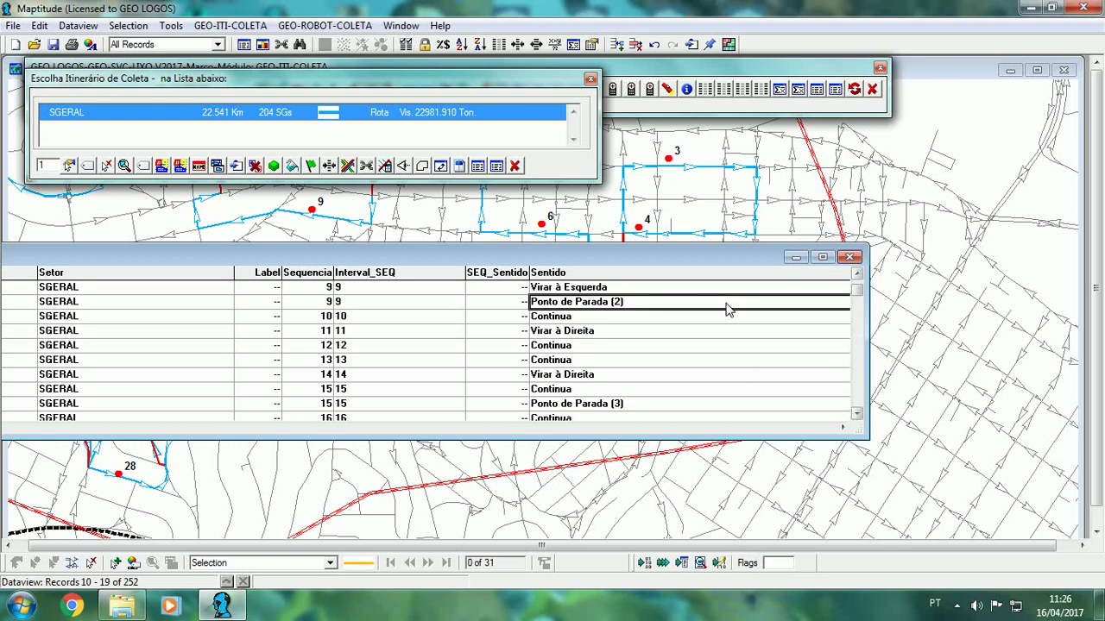
left_click(843, 427)
left_click(843, 427)
left_click(843, 428)
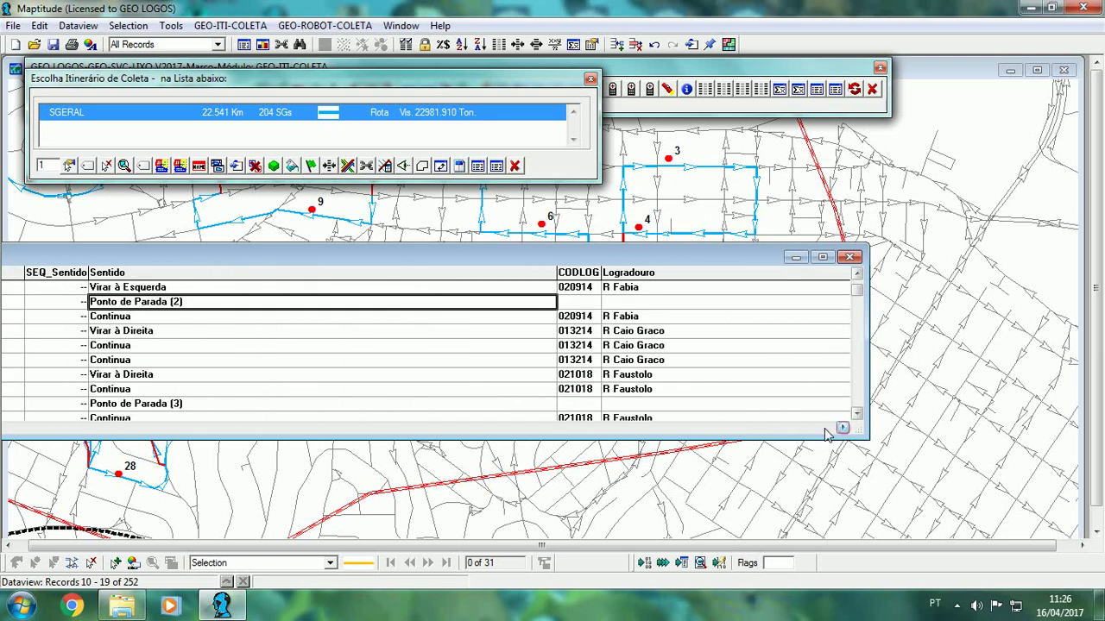
key("Tab")
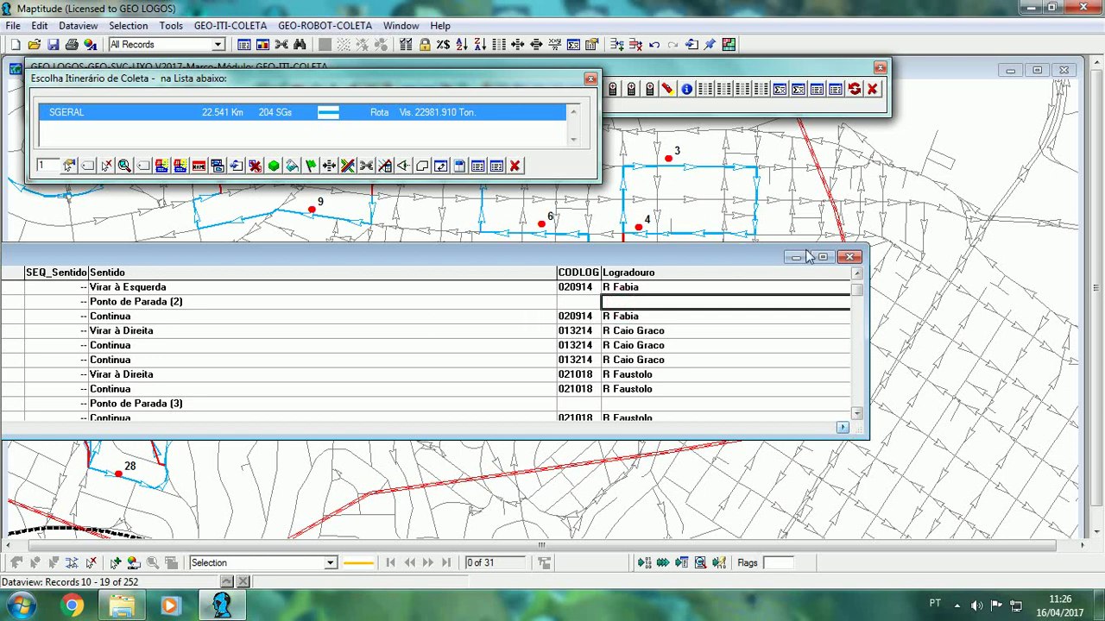
left_click(849, 257)
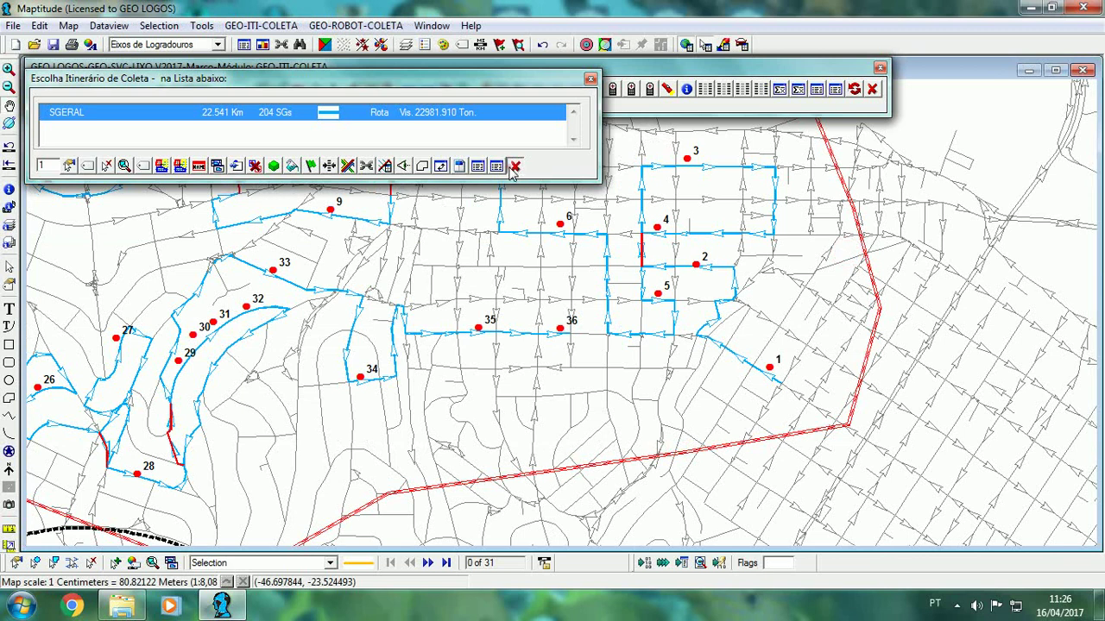
left_click(515, 165)
left_click(872, 89)
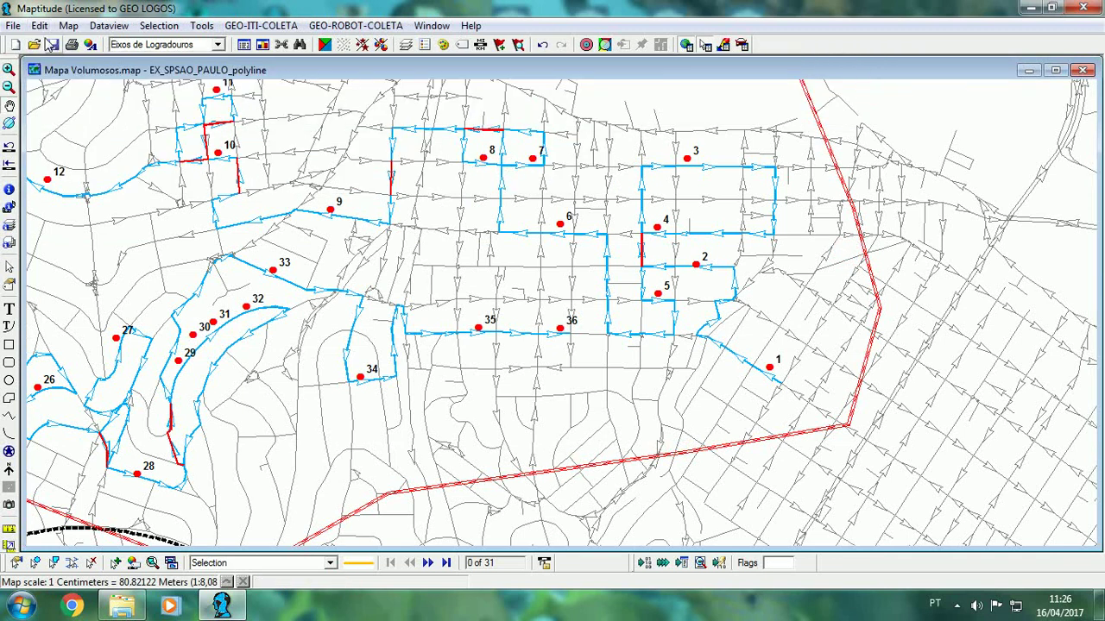
Make pts_usuário the working layer and open its dataview with all records.
left_click(220, 45)
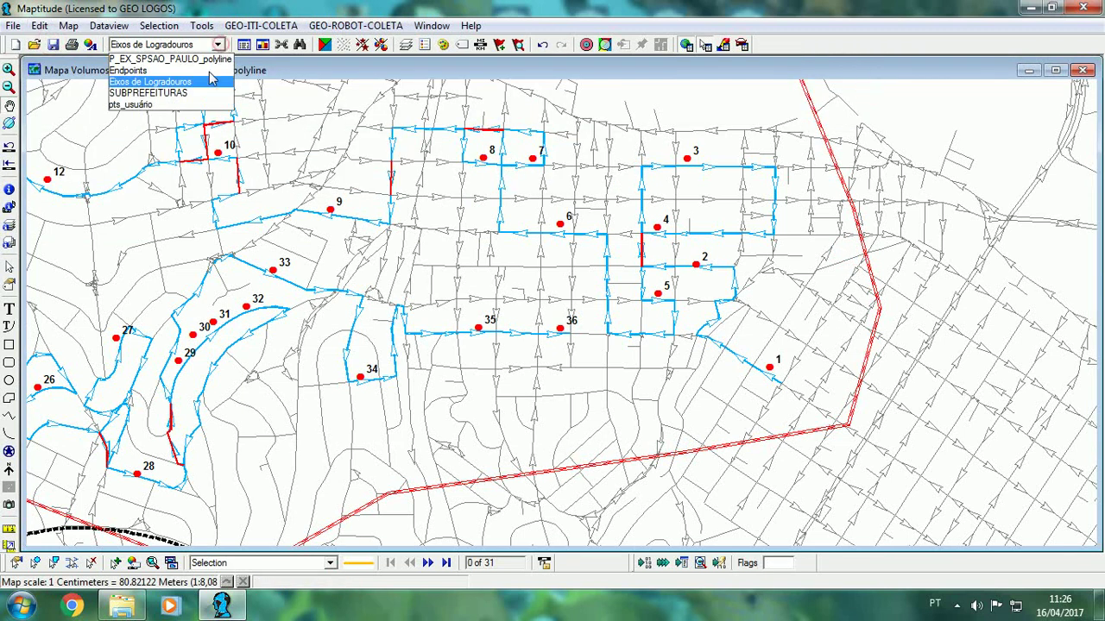
left_click(190, 104)
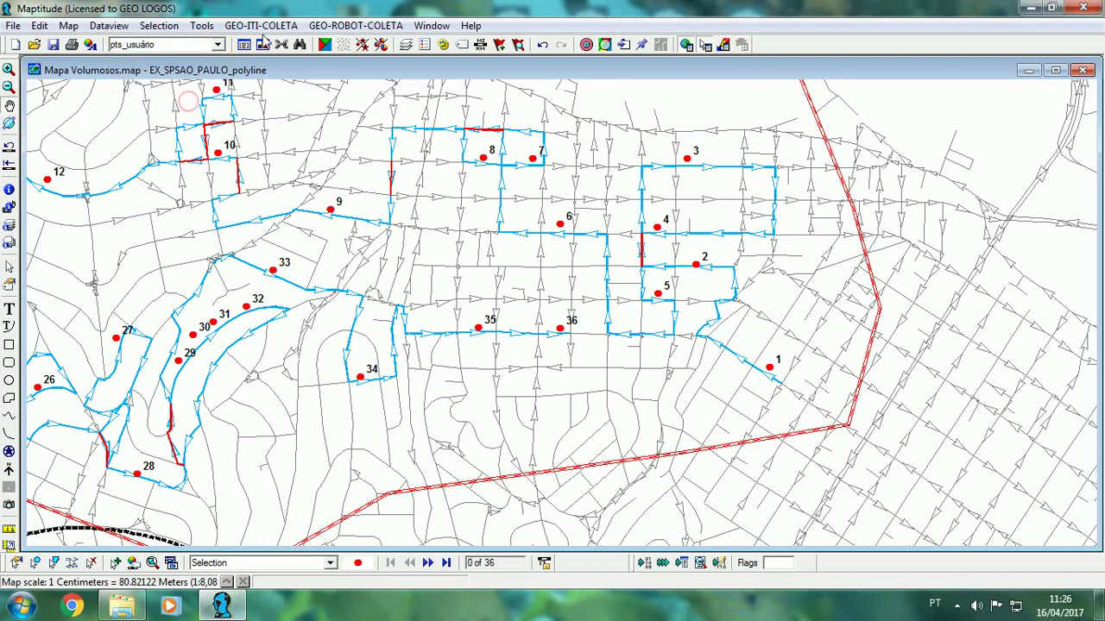
left_click(244, 44)
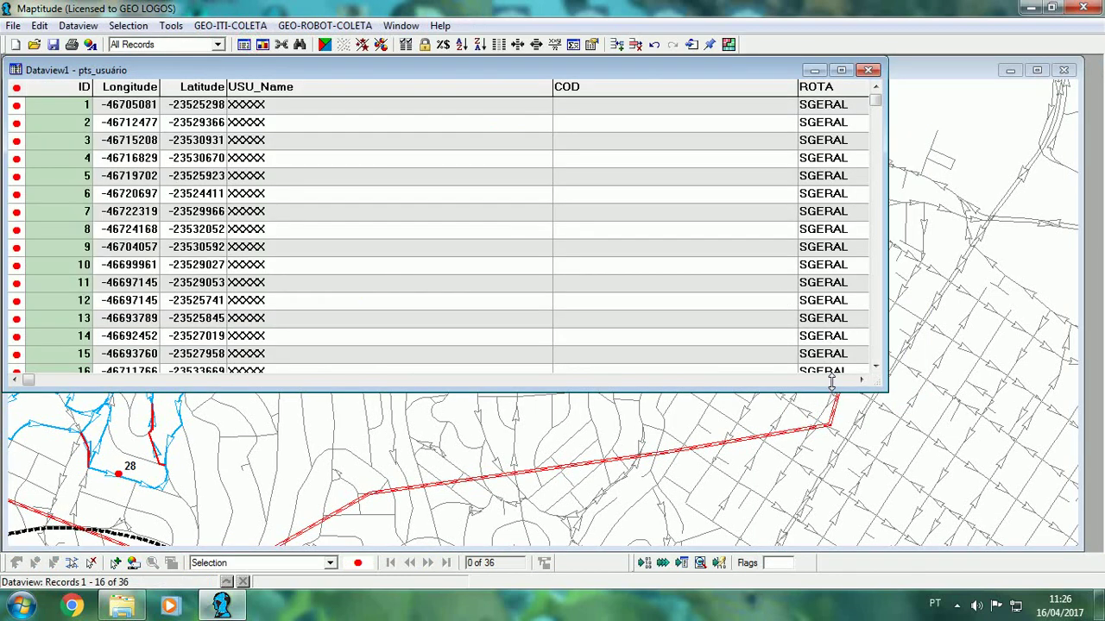
Fill the ESTA column of the pts_usuário table using a formula that copies the USU_Name field.
left_click(831, 381)
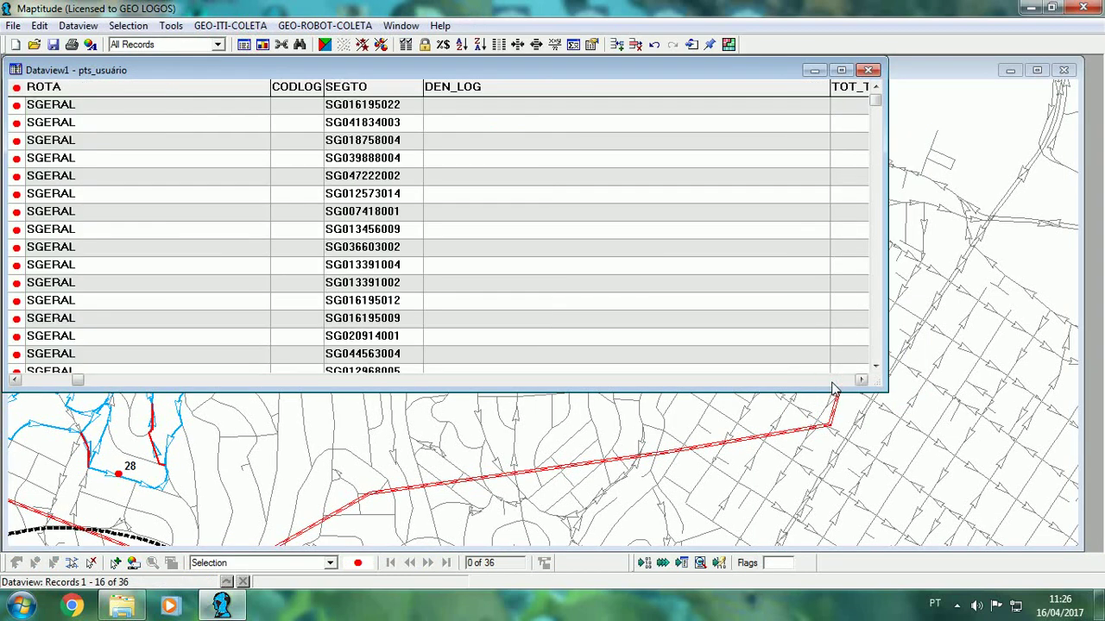
left_click(832, 380)
left_click(832, 380)
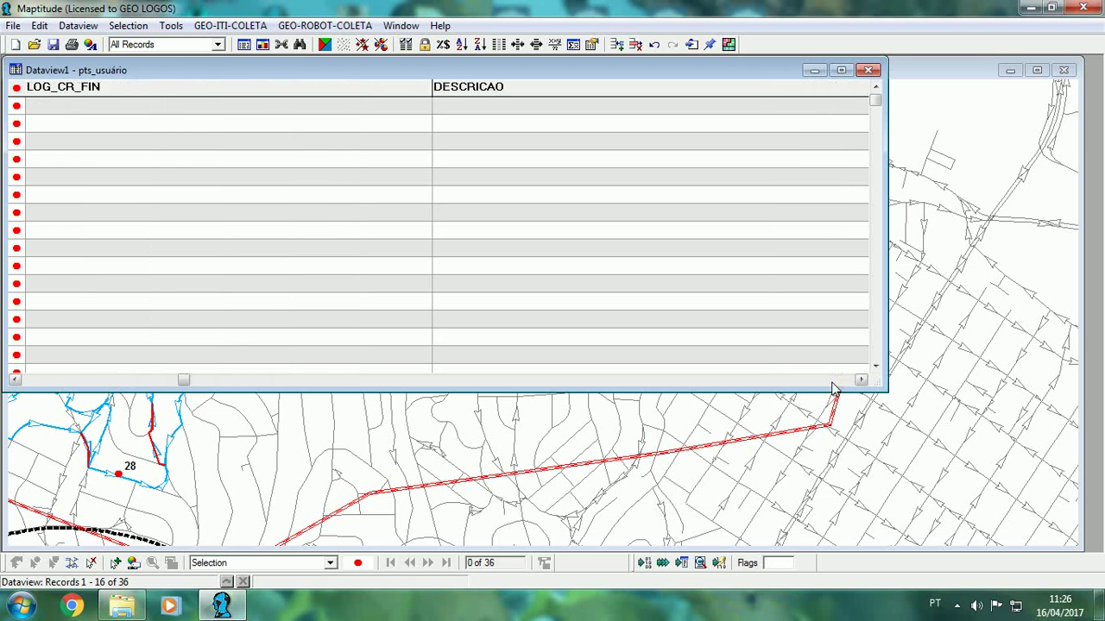
left_click(832, 380)
left_click(765, 86)
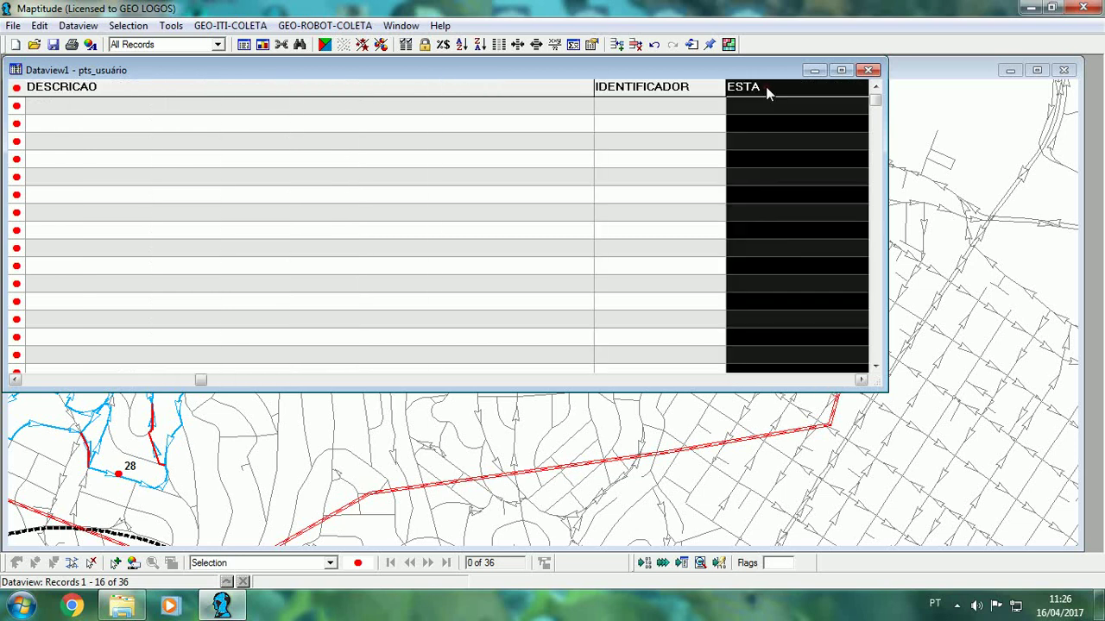
right_click(765, 86)
left_click(824, 245)
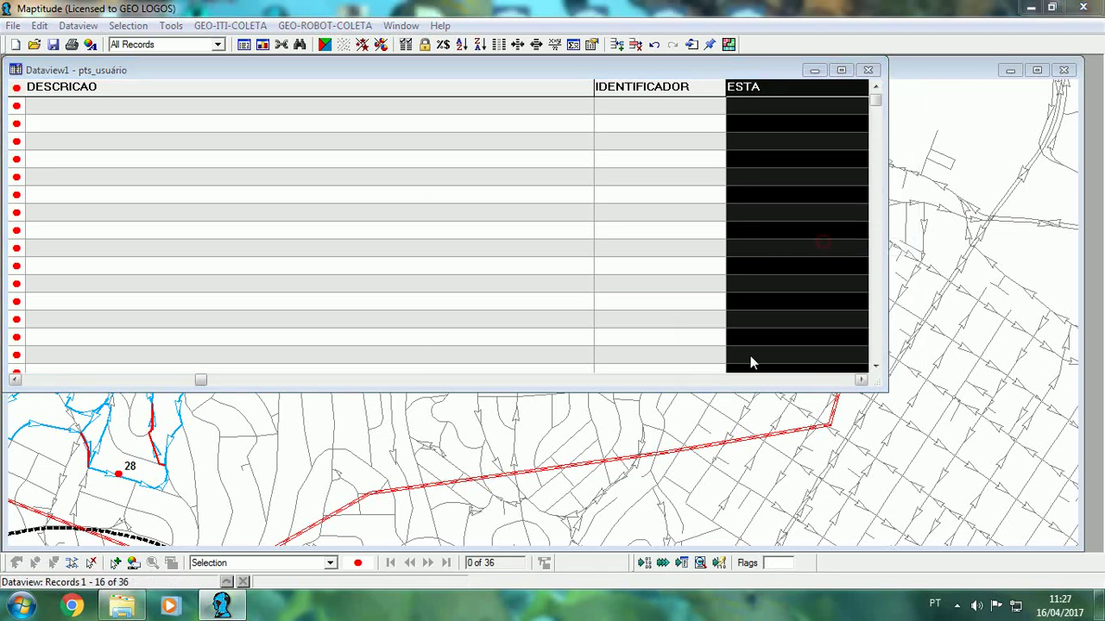
left_click(447, 276)
left_click(483, 318)
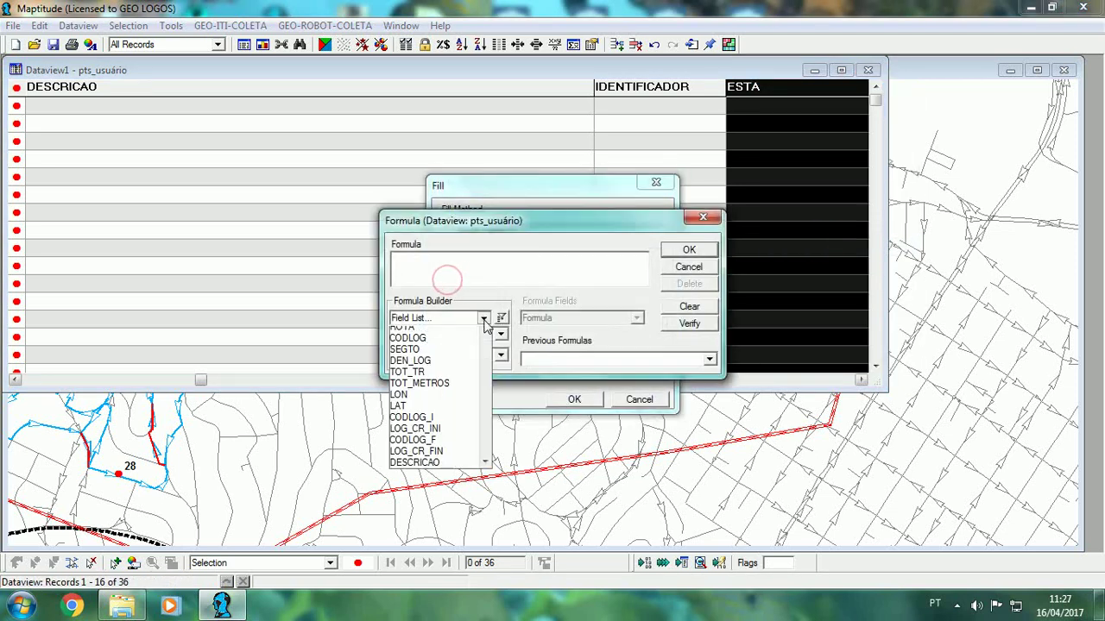
scroll(484, 323, "up", 3)
left_click(474, 330)
left_click(682, 249)
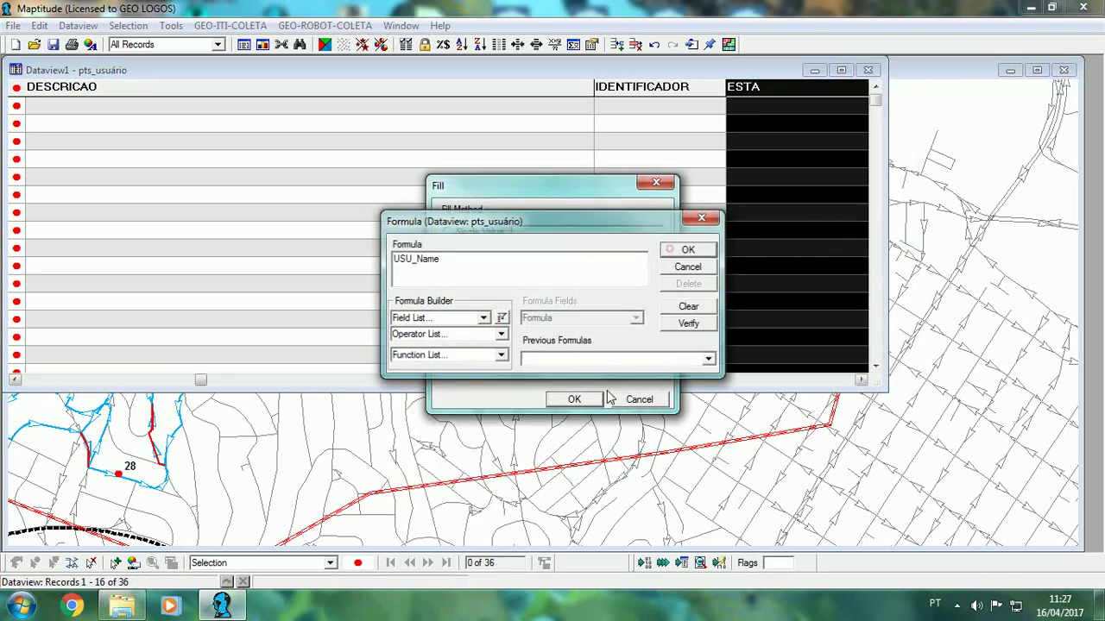
left_click(574, 399)
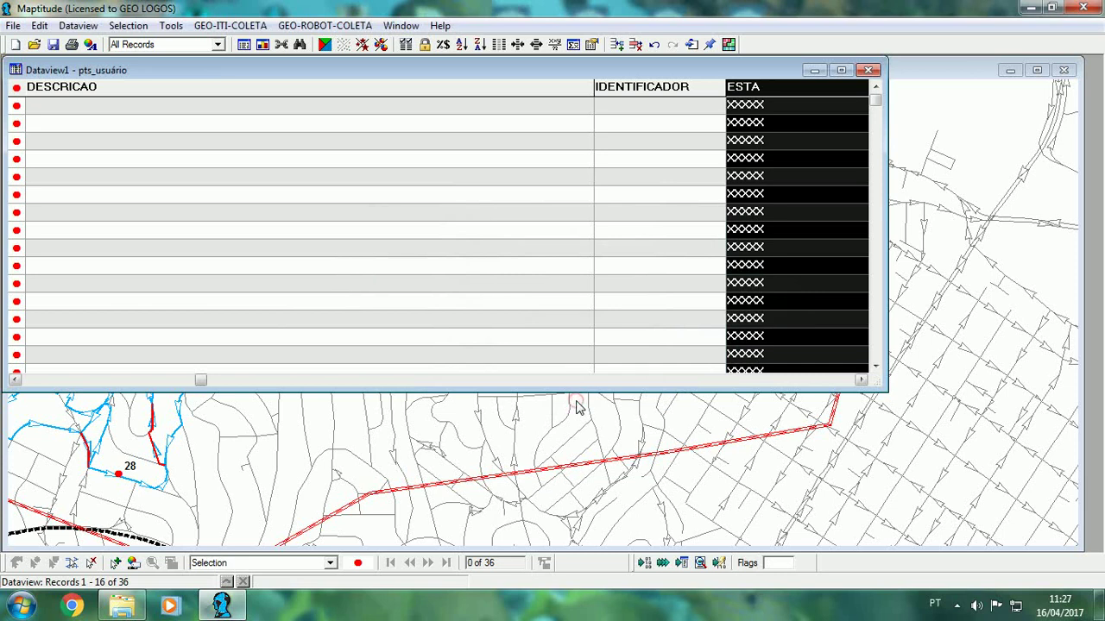
Fill the END column of the pts_usuário table with the single value Conteiner.
left_click(860, 380)
left_click(757, 86)
right_click(757, 87)
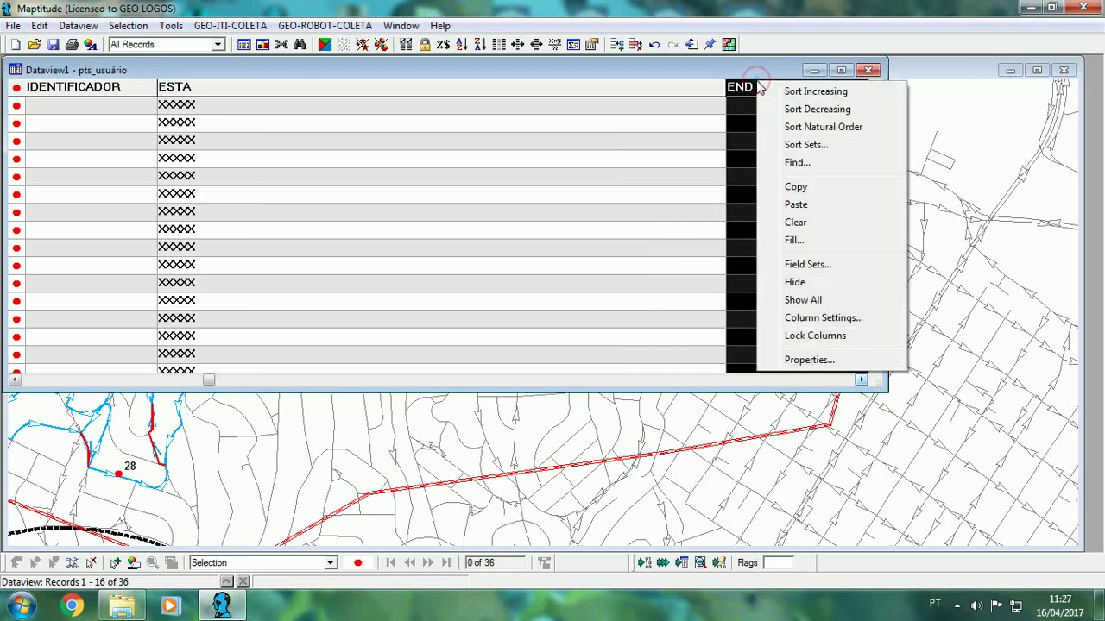
left_click(768, 240)
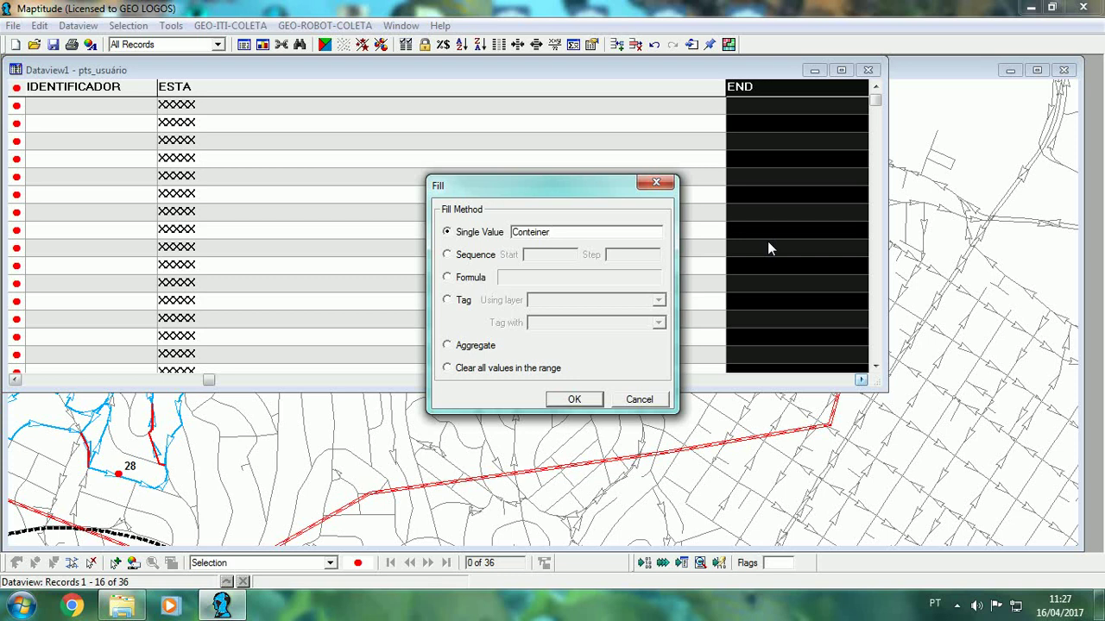
left_click(585, 403)
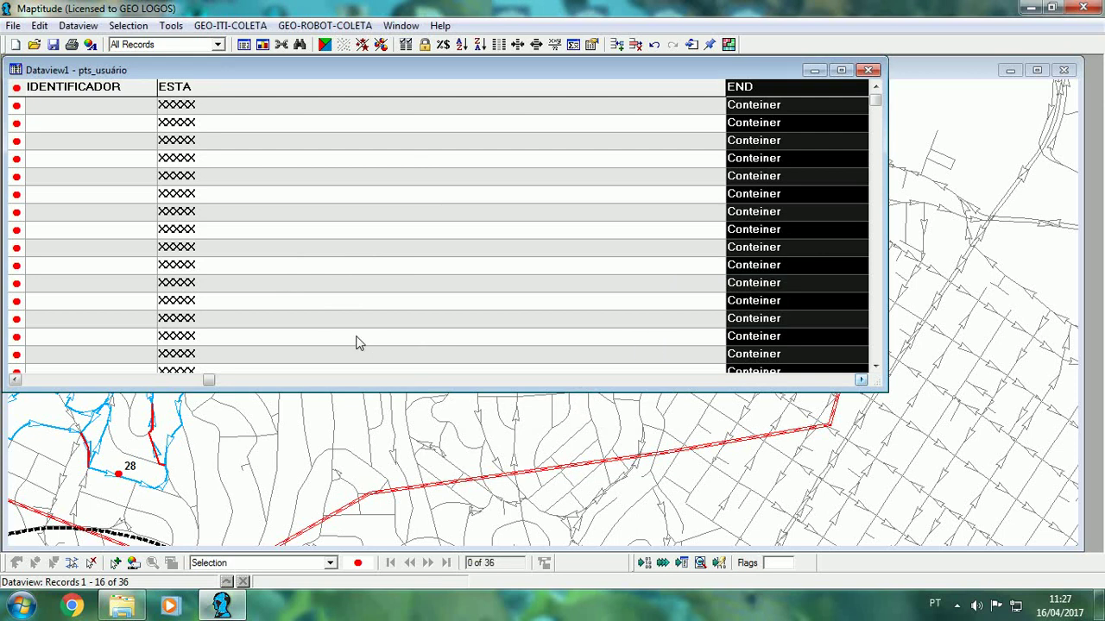
Review the pts_usuário columns from Longitude through to the filled ESTA and END fields, then close the table.
left_click(43, 382)
left_click(43, 381)
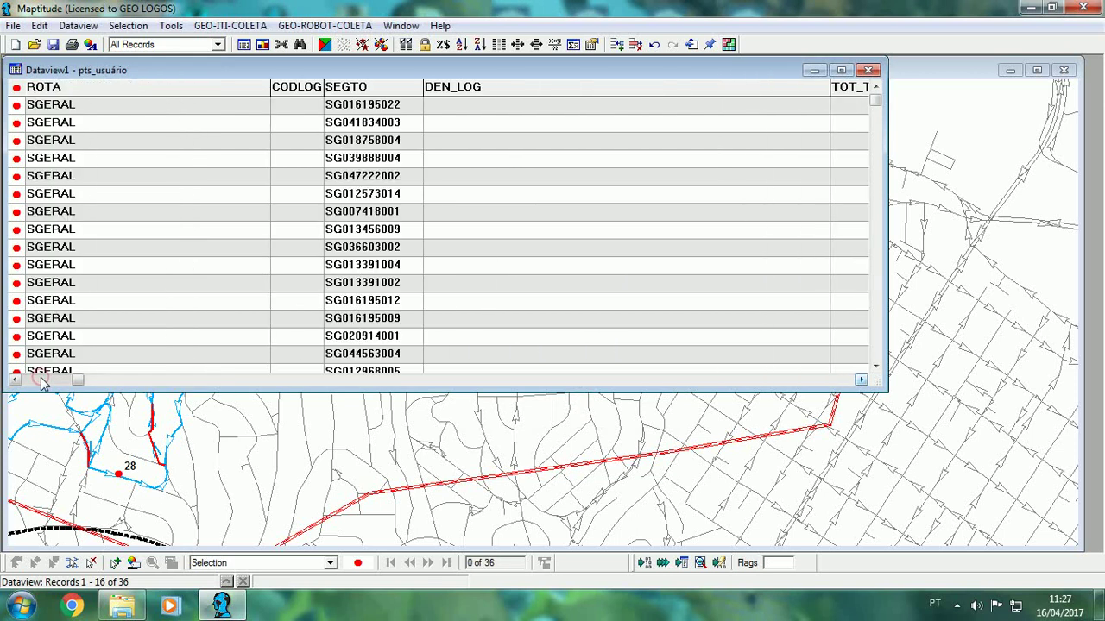
left_click(43, 381)
left_click(861, 380)
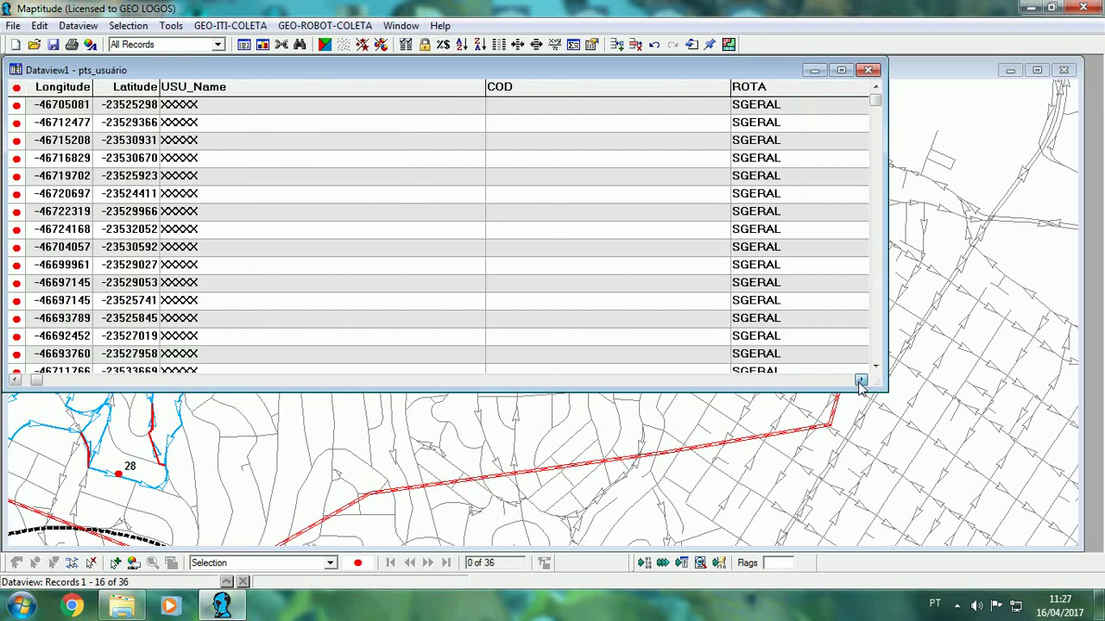
left_click(861, 380)
left_click(861, 381)
left_click(862, 381)
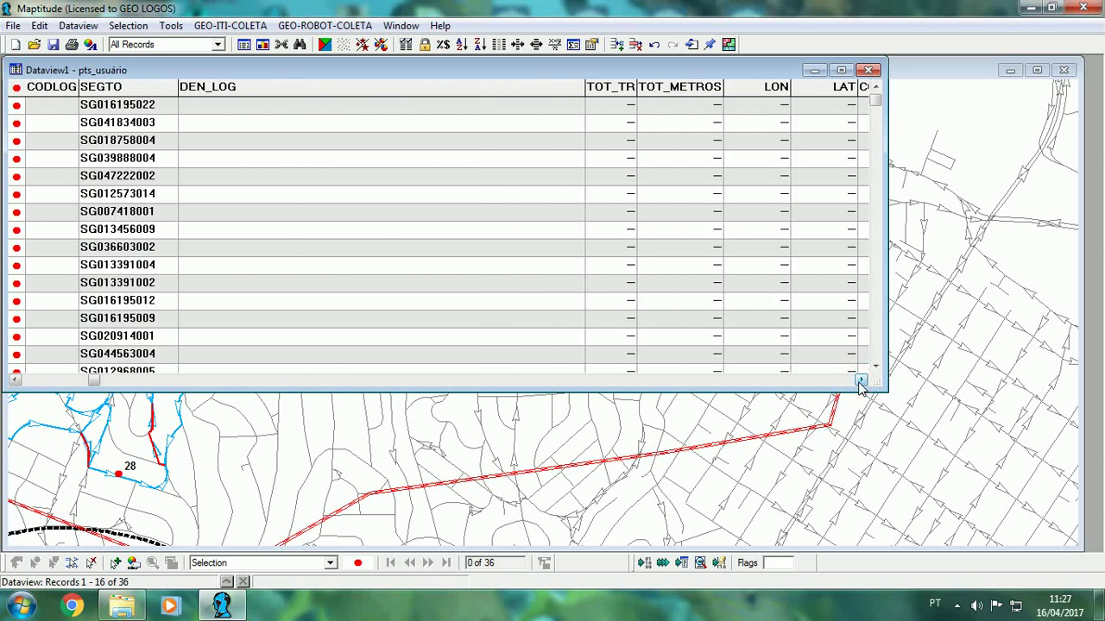
left_click(861, 380)
left_click(862, 381)
left_click(861, 380)
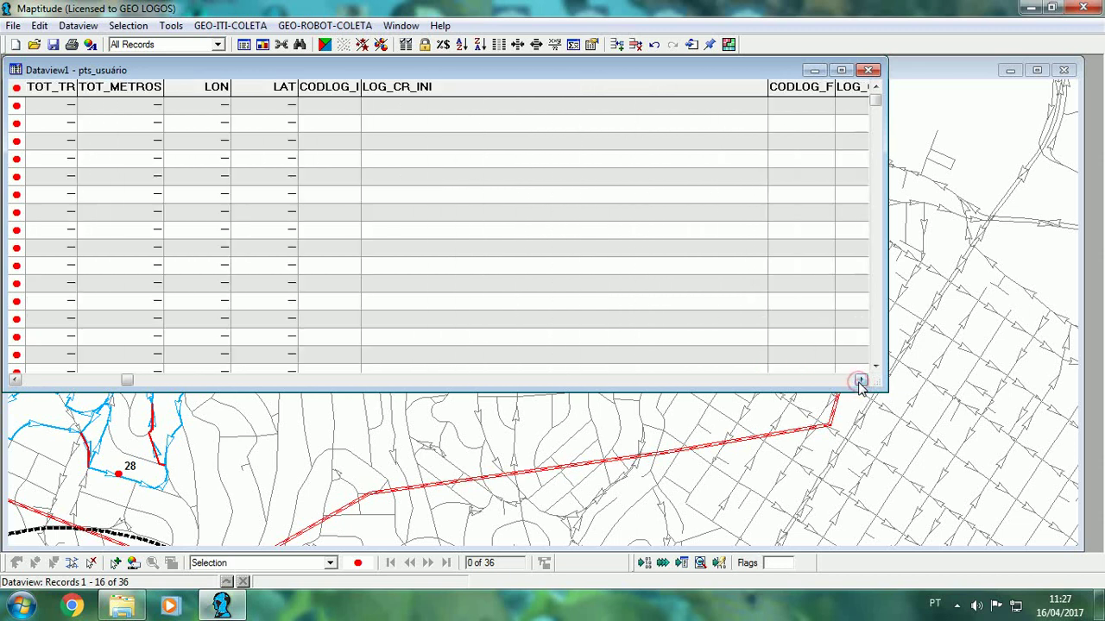
left_click(861, 380)
left_click(862, 380)
left_click(861, 381)
left_click(861, 380)
left_click(861, 381)
left_click(862, 381)
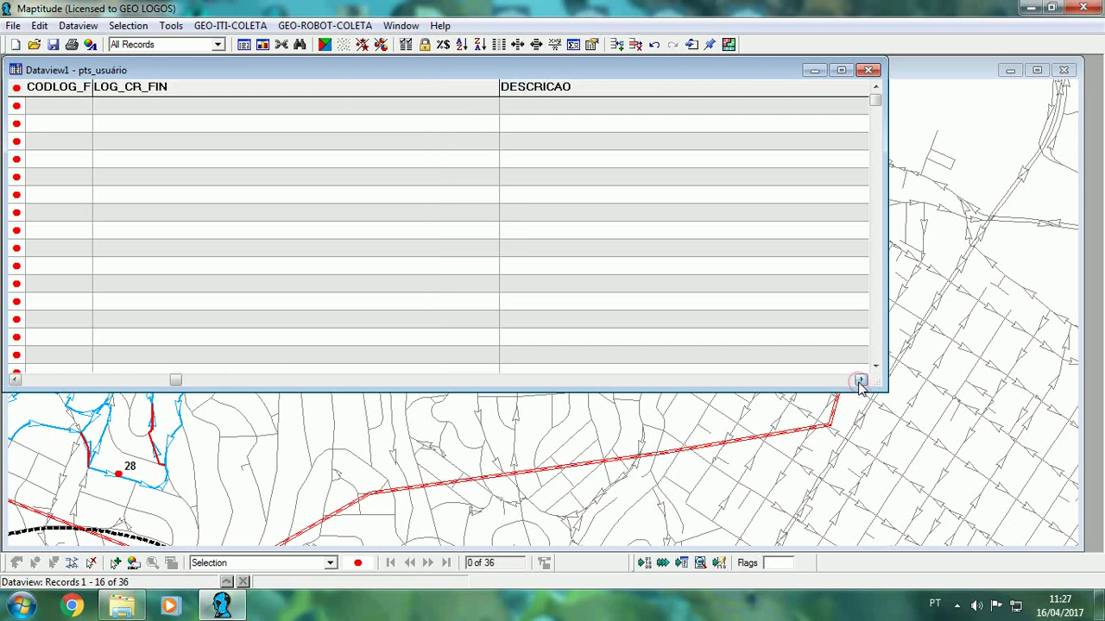
left_click(861, 381)
left_click(861, 381)
left_click(861, 380)
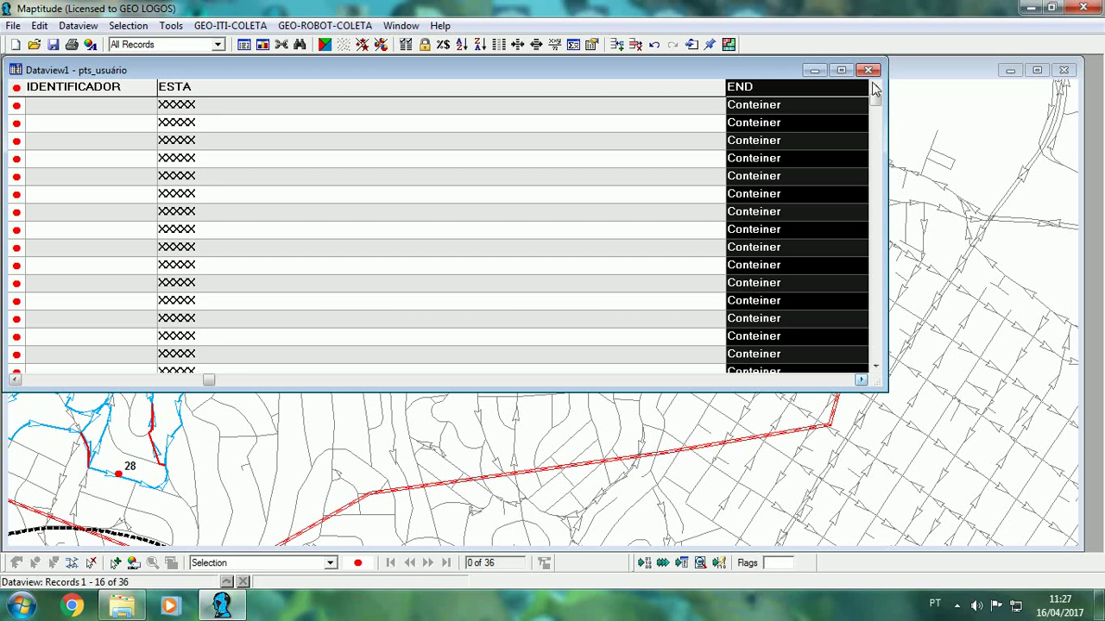
left_click(869, 70)
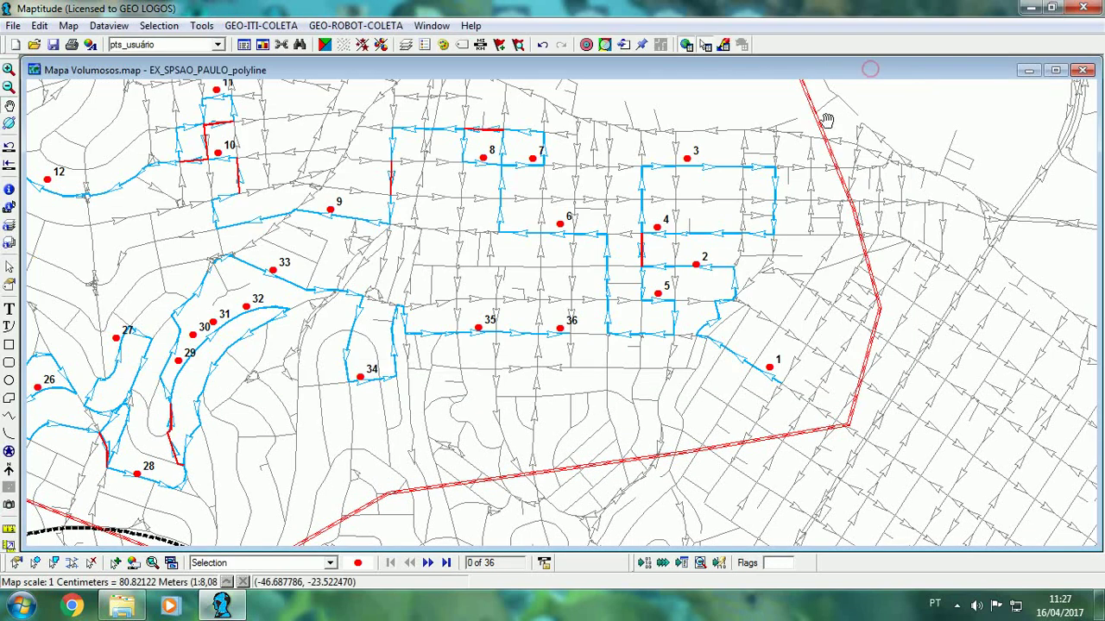
Restart GEO-ITI-COLETA, generate the SGERAL itinerary's street table and check the Sentido entry of Ponto de Parada (1).
left_click(279, 26)
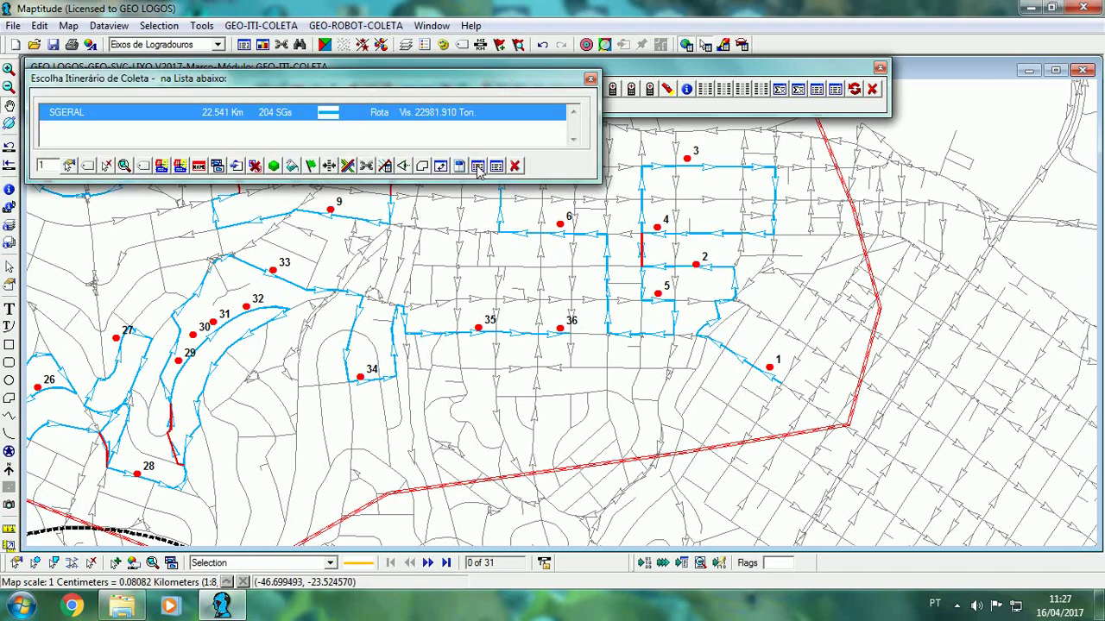
left_click(479, 167)
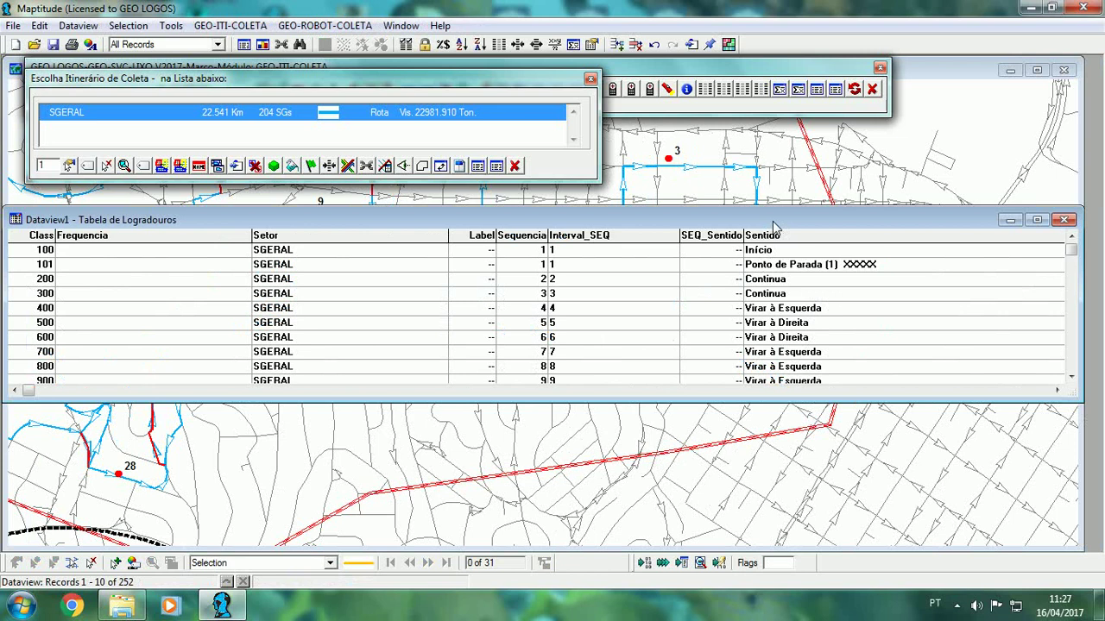
left_click_drag(776, 224, 649, 261)
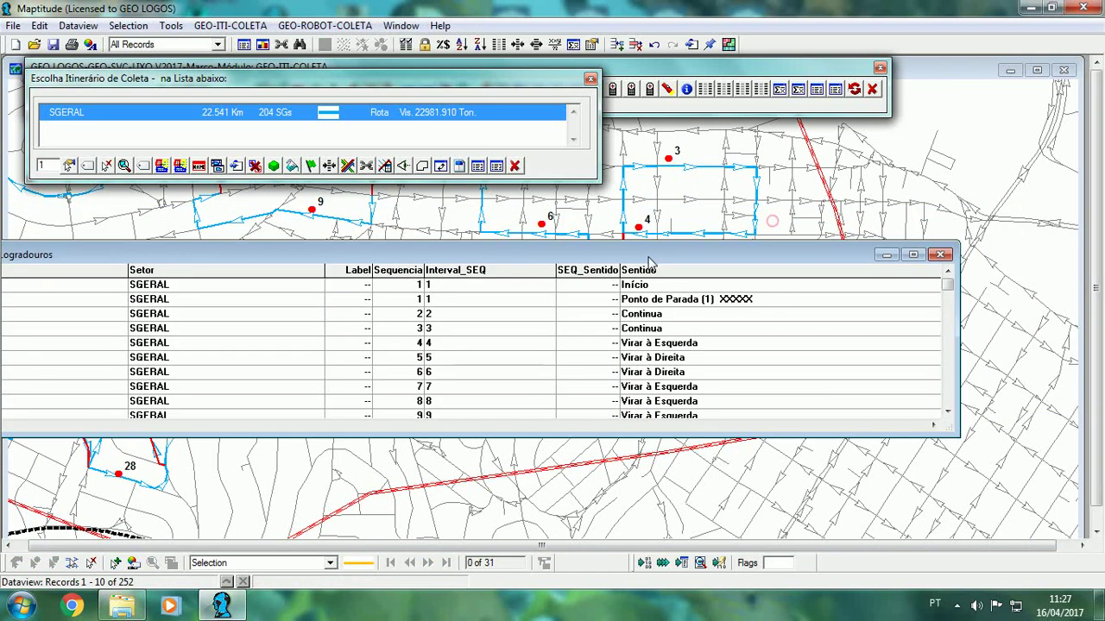
left_click(723, 302)
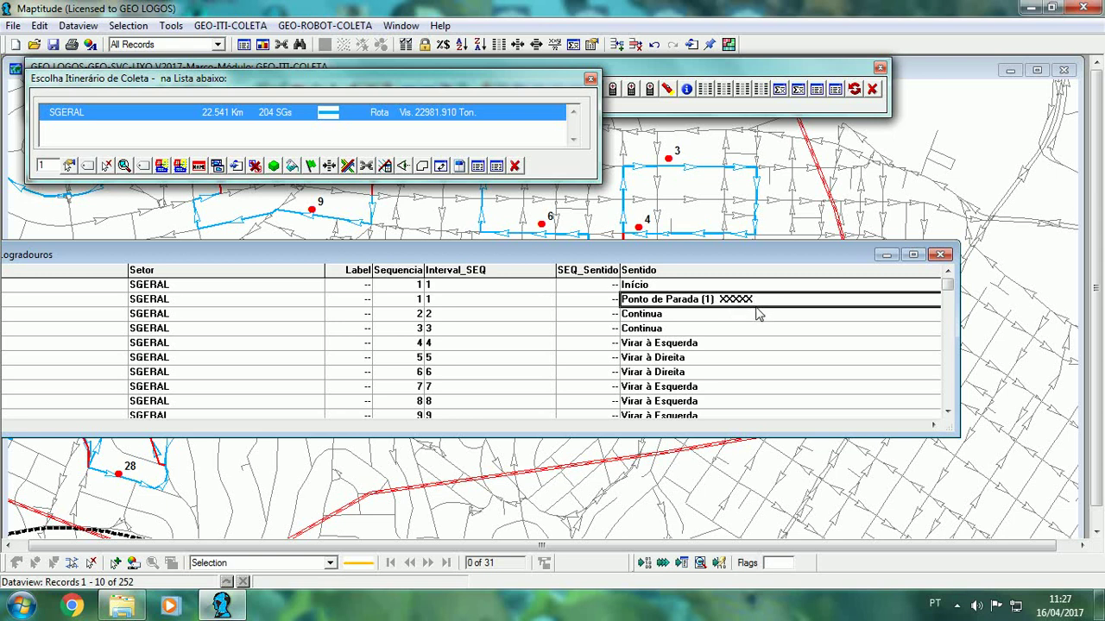
Check the Logradouro field of the Ponto de Parada (1) row, then close the street table and the itinerary list.
left_click(932, 426)
left_click(932, 425)
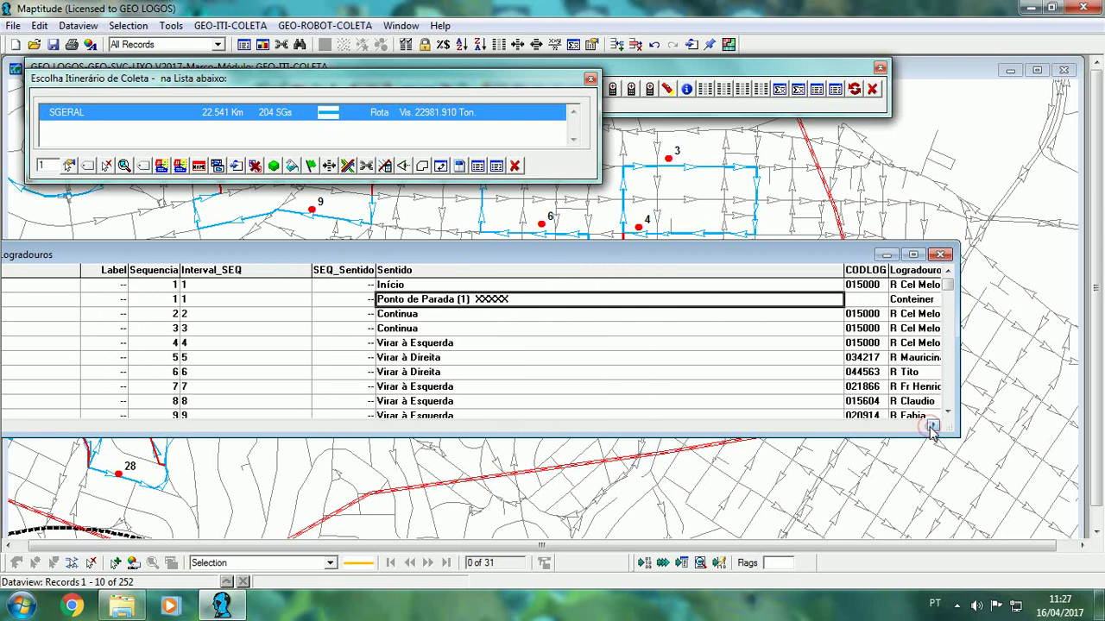
left_click(932, 425)
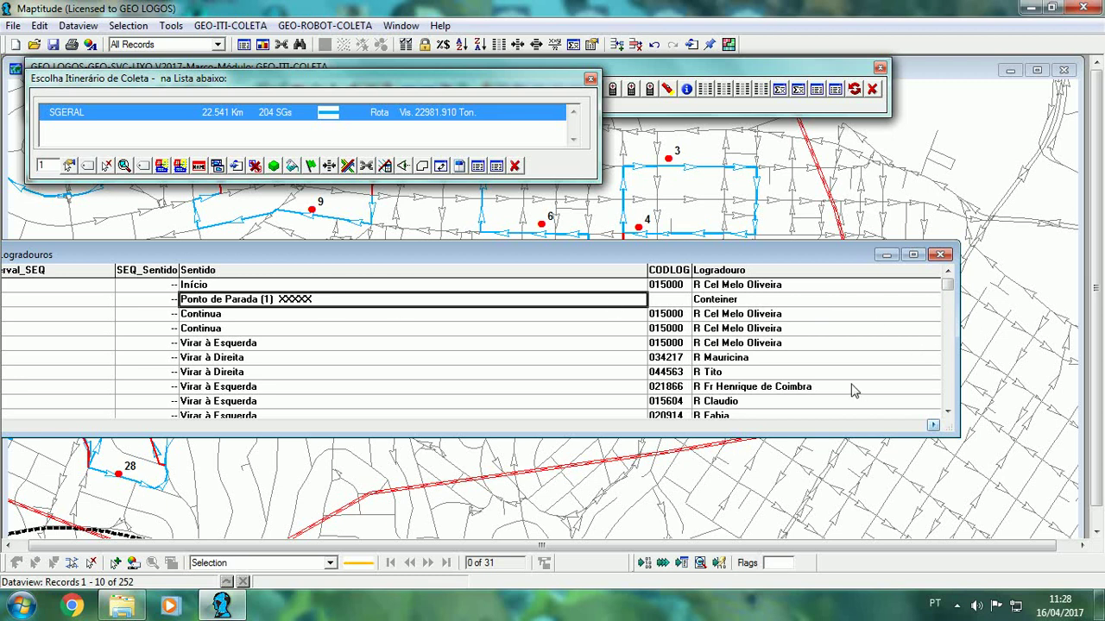
left_click(940, 255)
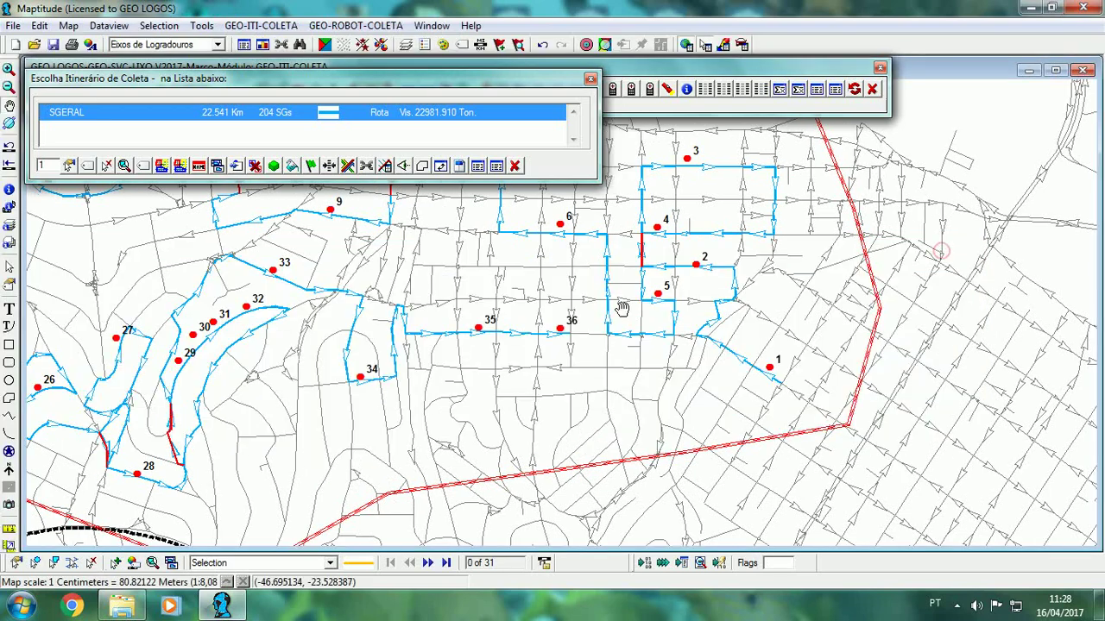
left_click(514, 166)
scroll(562, 239, "down", 3)
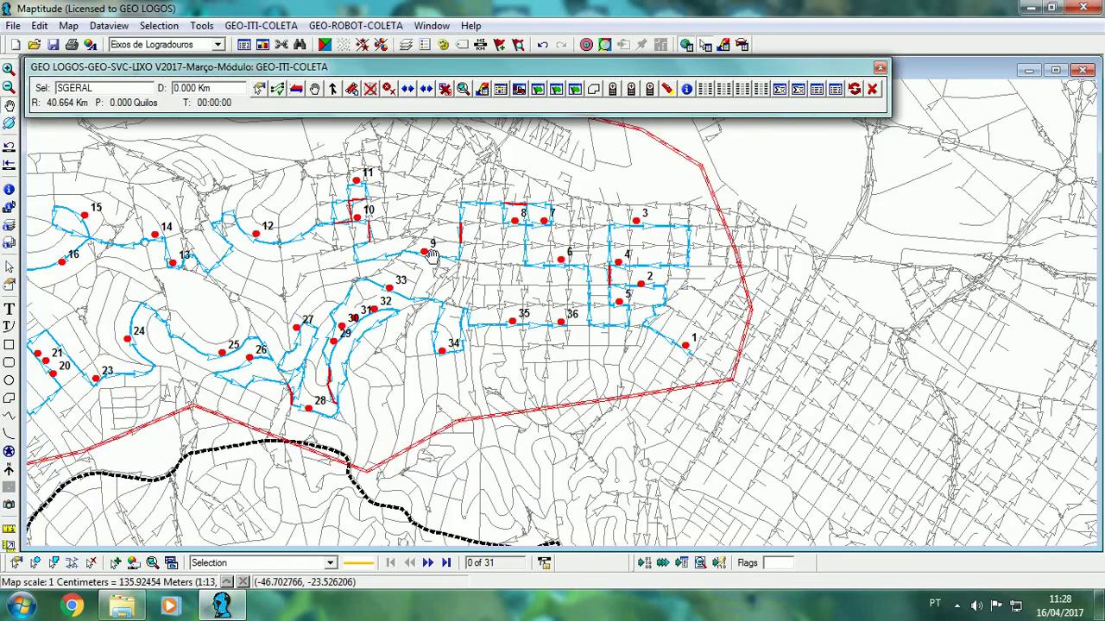